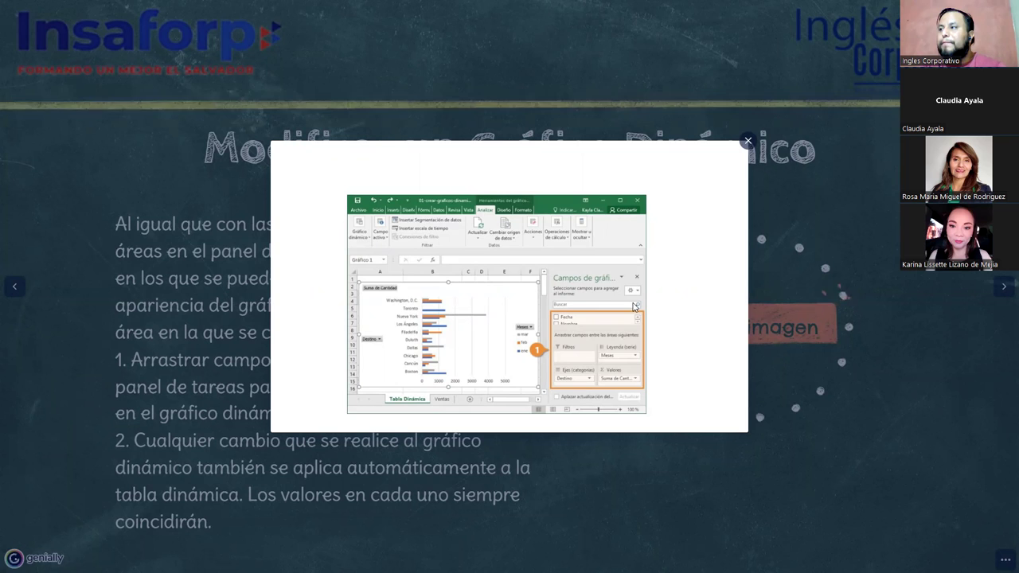
Close the enlarged screenshot, go to the Demostración 04 slide, and switch to the Ejercicios Tabla dinamica workbook
left_click(784, 251)
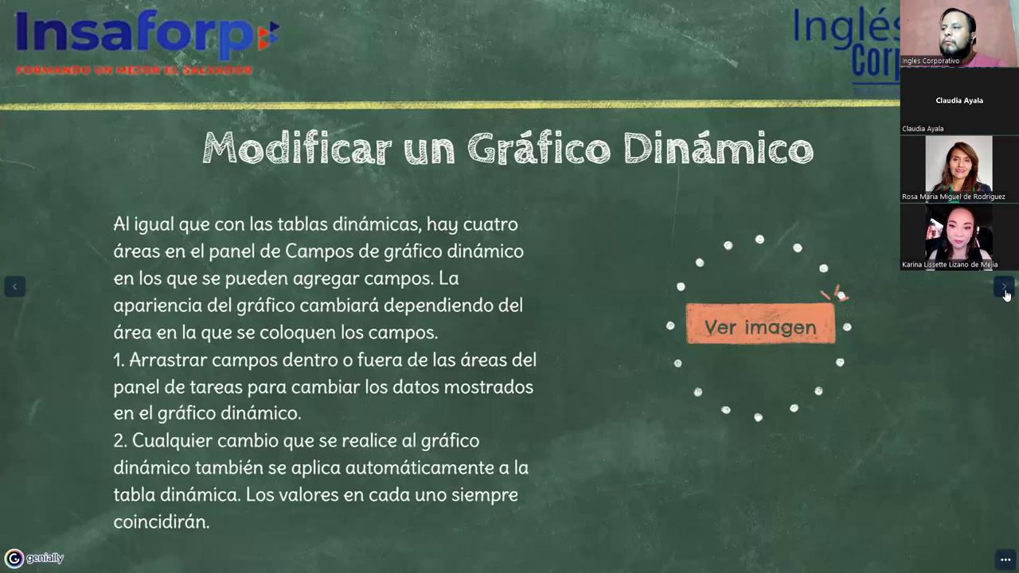
left_click(1005, 291)
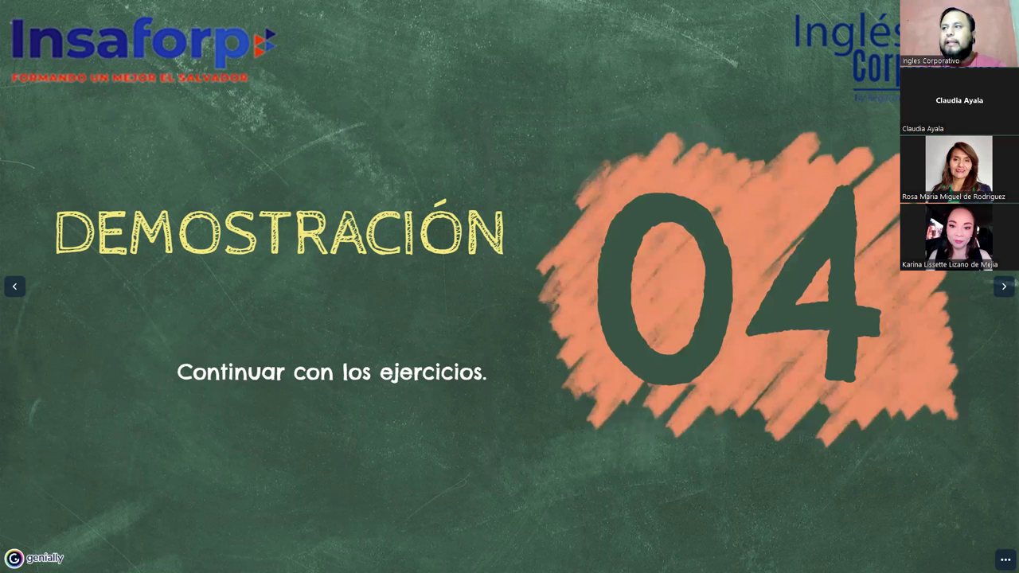
key("alt+Tab")
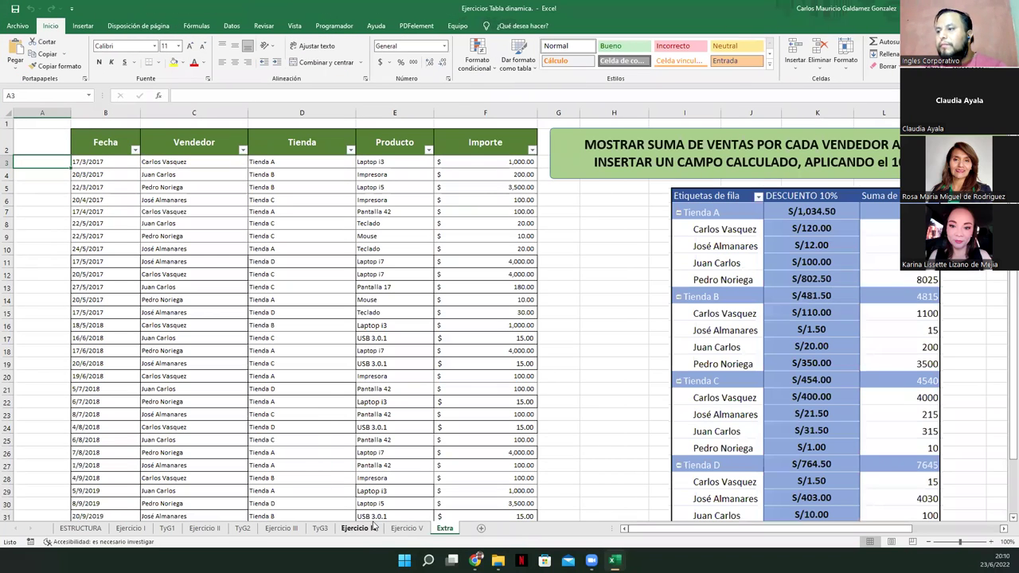
Go to the Ejercicio IV sheet and highlight the exercise instructions in its title
left_click(366, 530)
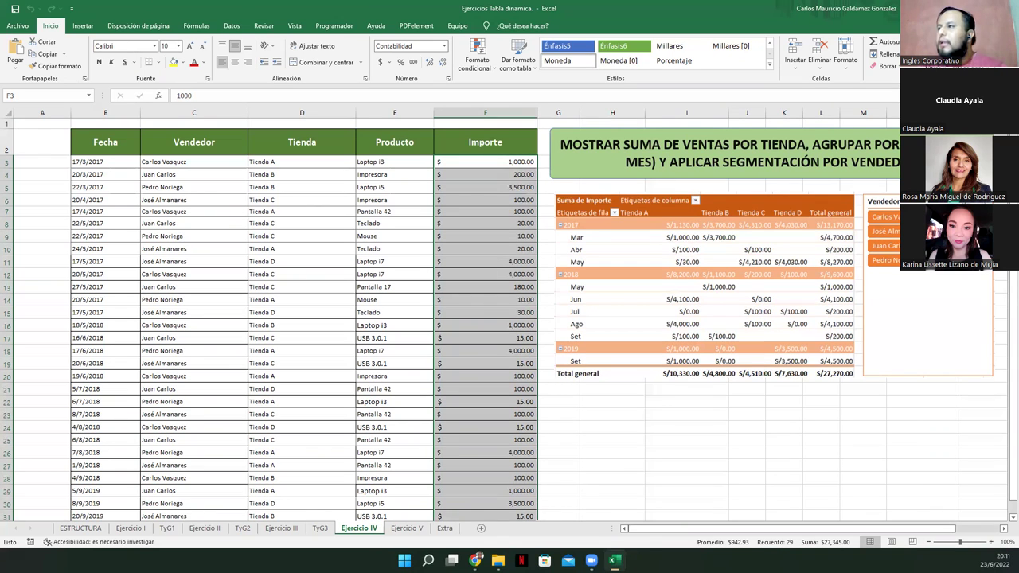
left_click(276, 199)
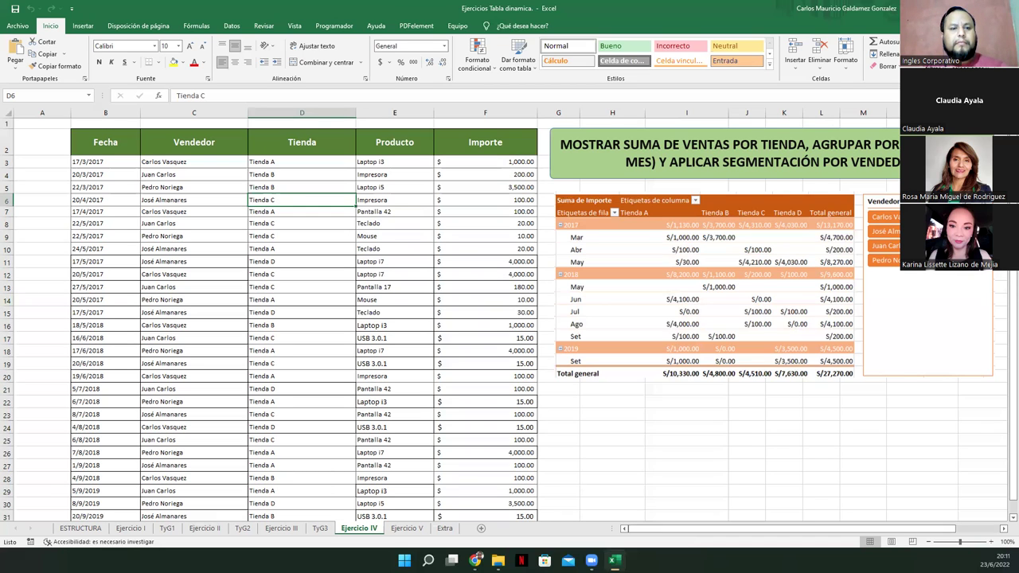
key("alt+Tab")
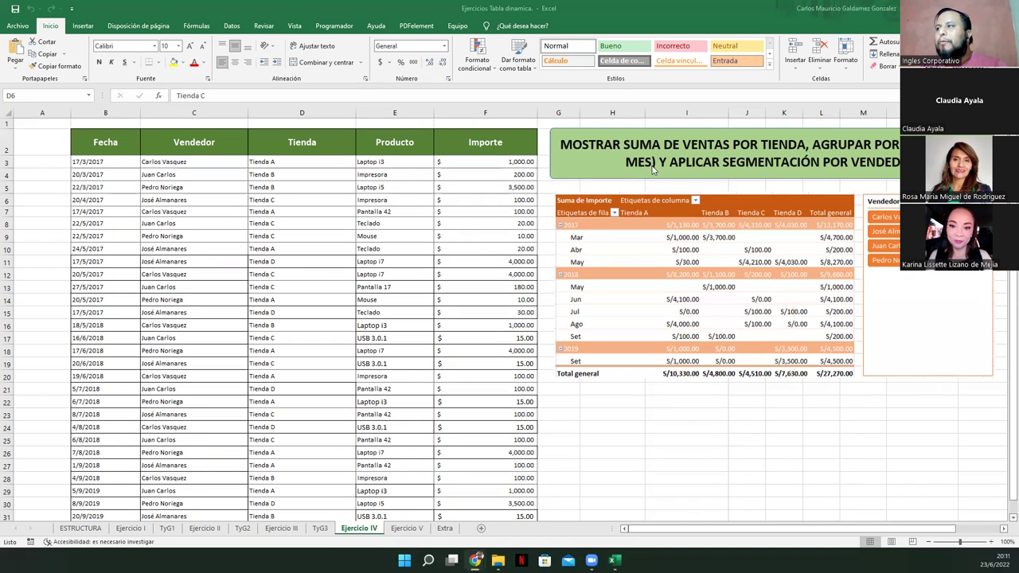
left_click_drag(561, 143, 656, 166)
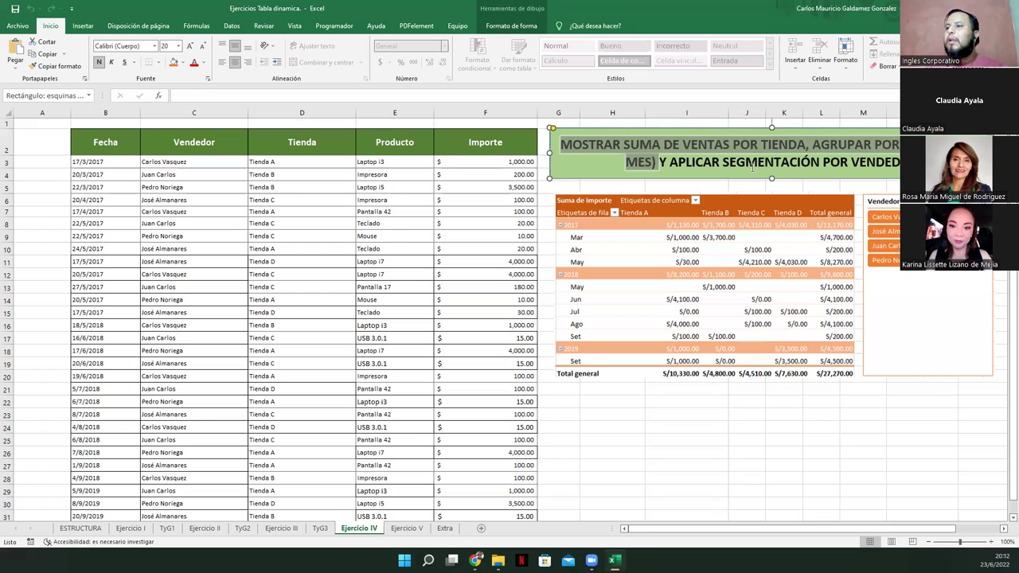
Insert a pivot table on a new worksheet from the sales range B2:F31
left_click(284, 249)
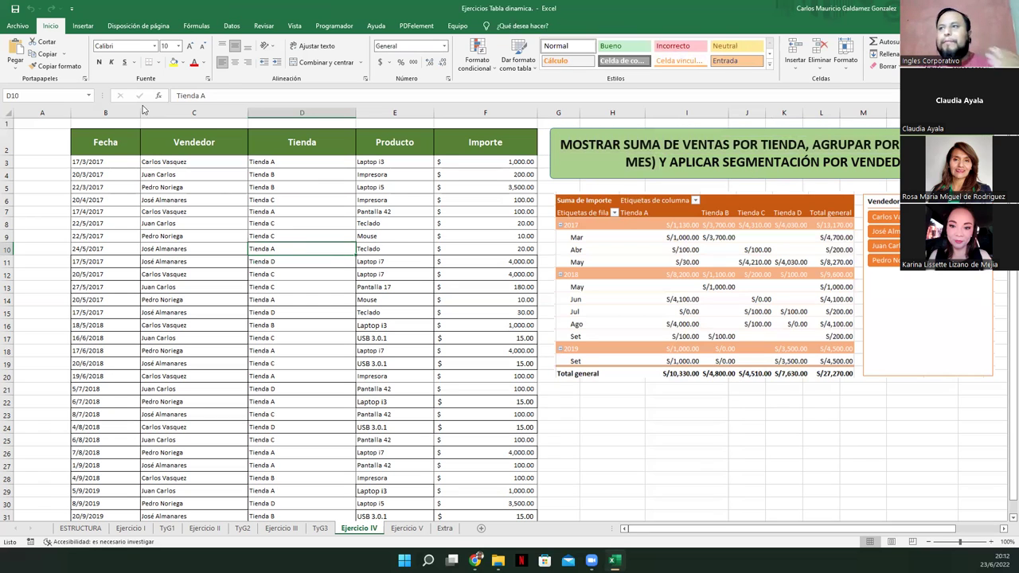
left_click(83, 25)
left_click(20, 52)
left_click(482, 305)
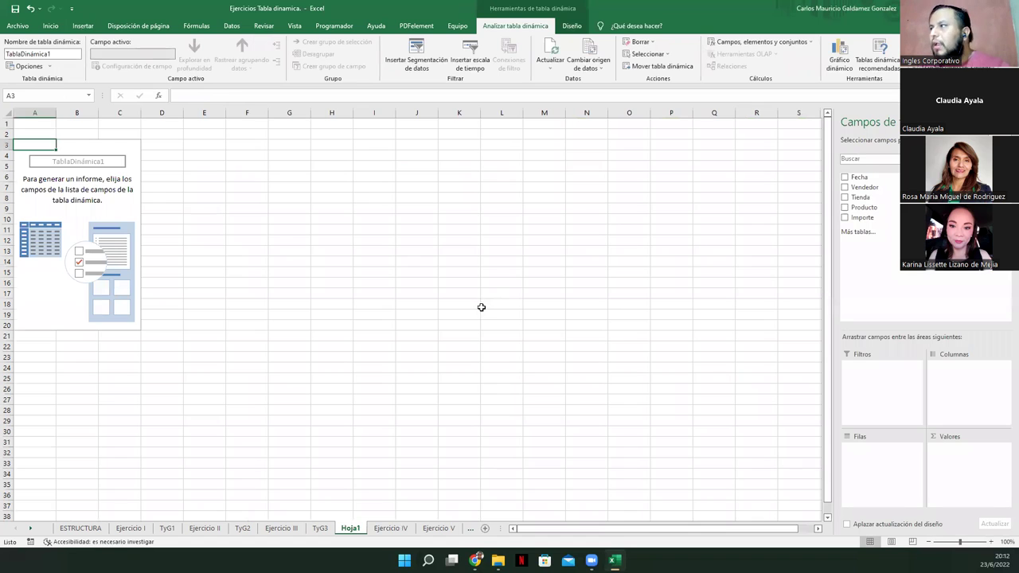
Move the Hoja1 sheet after Ejercicio IV and rename it TyG4
left_click_drag(349, 531, 421, 527)
left_click(319, 528)
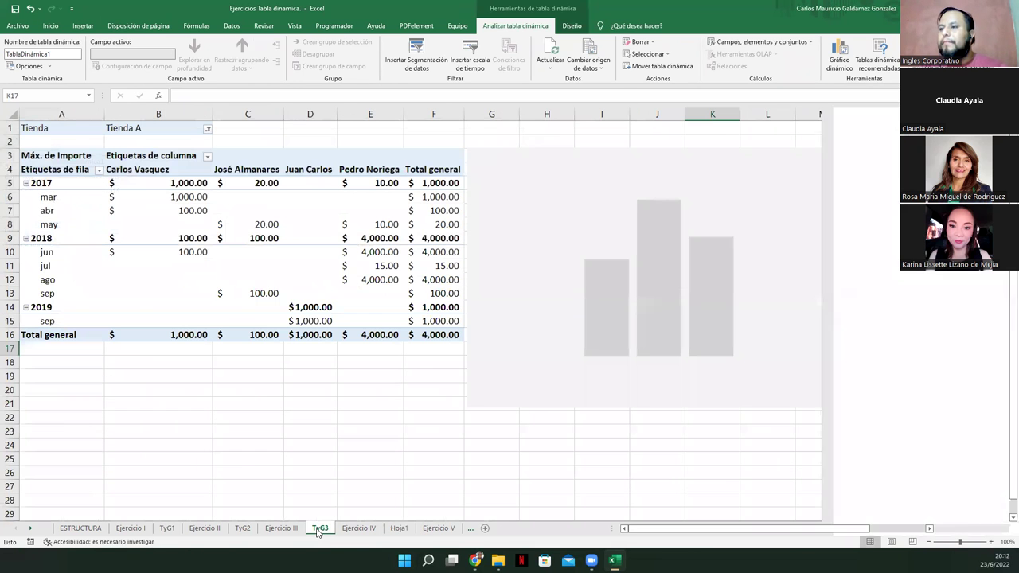
left_click(399, 529)
type("TyG4")
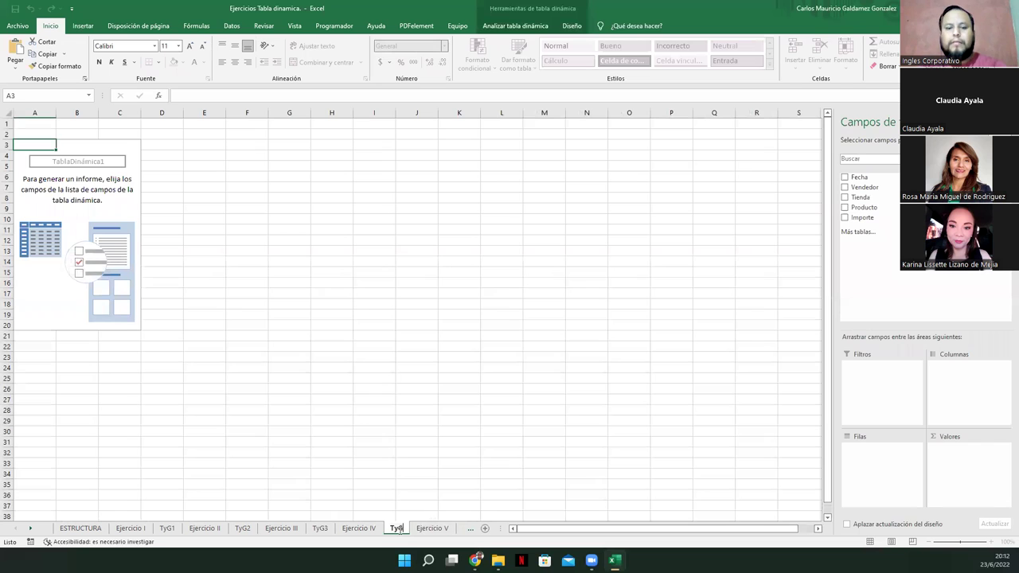
key("Return")
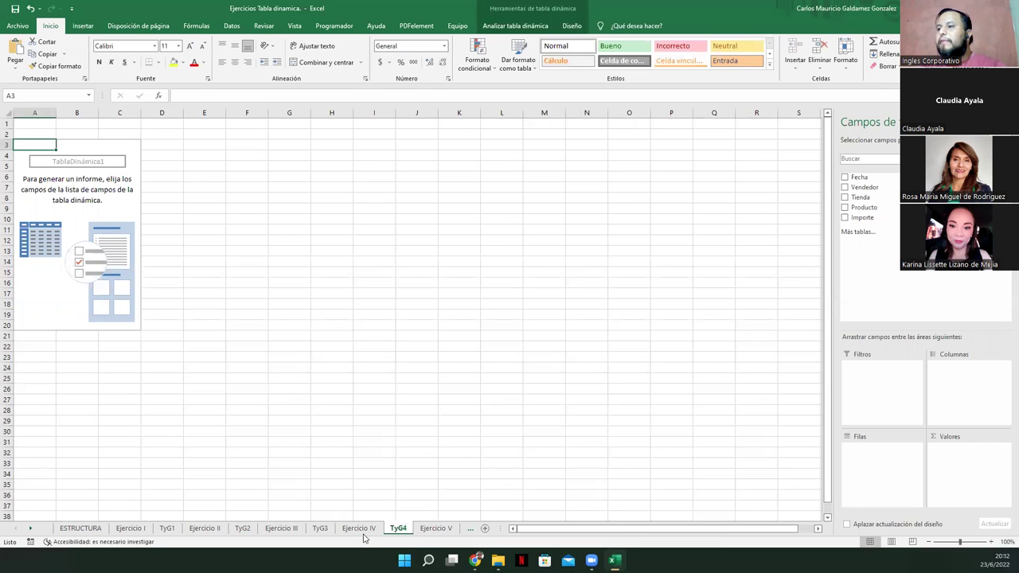
left_click(358, 531)
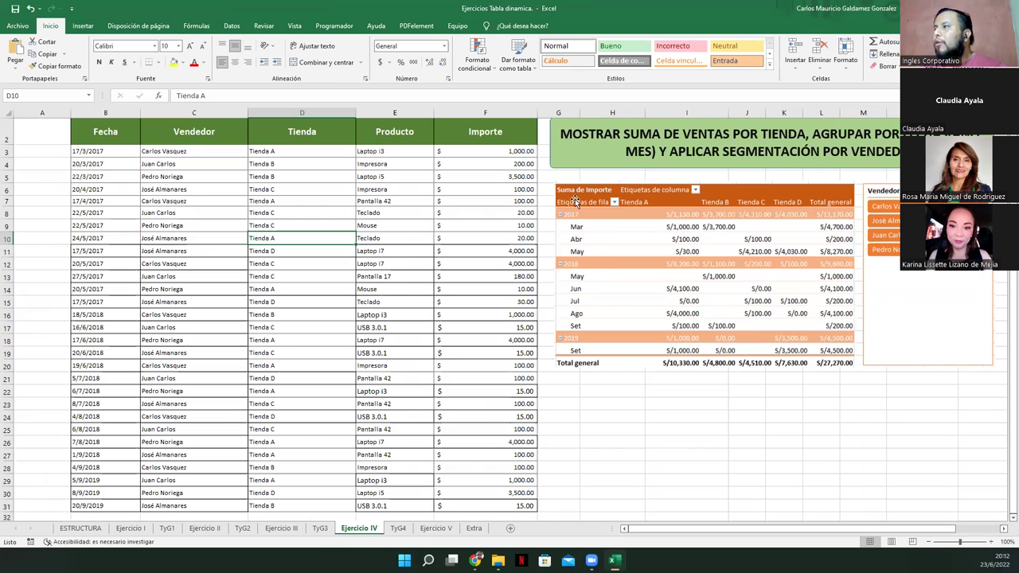
left_click(396, 529)
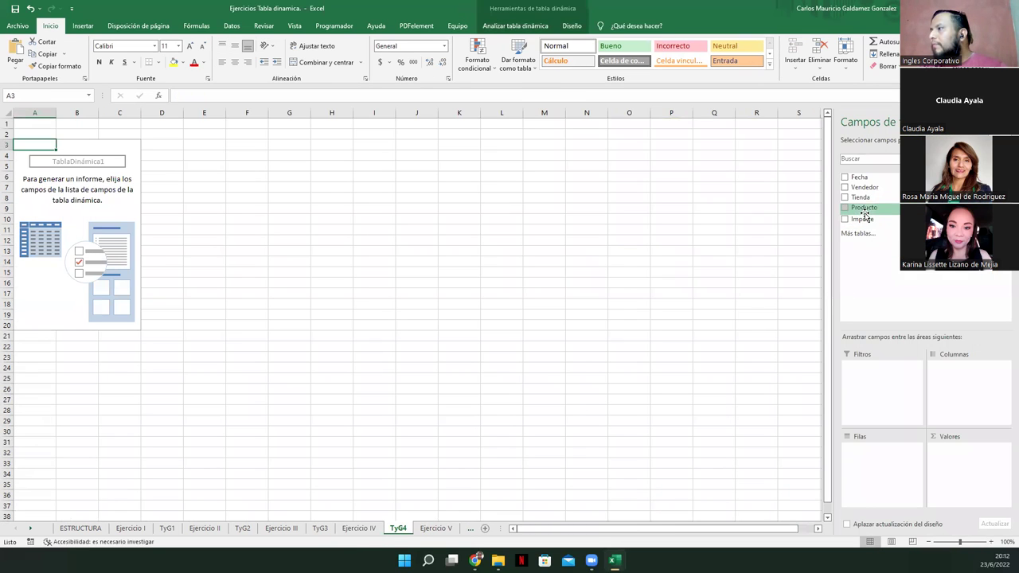
Put Fecha years and months in rows, Tienda in columns, and summed Importe in values, dropping Trimestres
left_click_drag(868, 188, 875, 454)
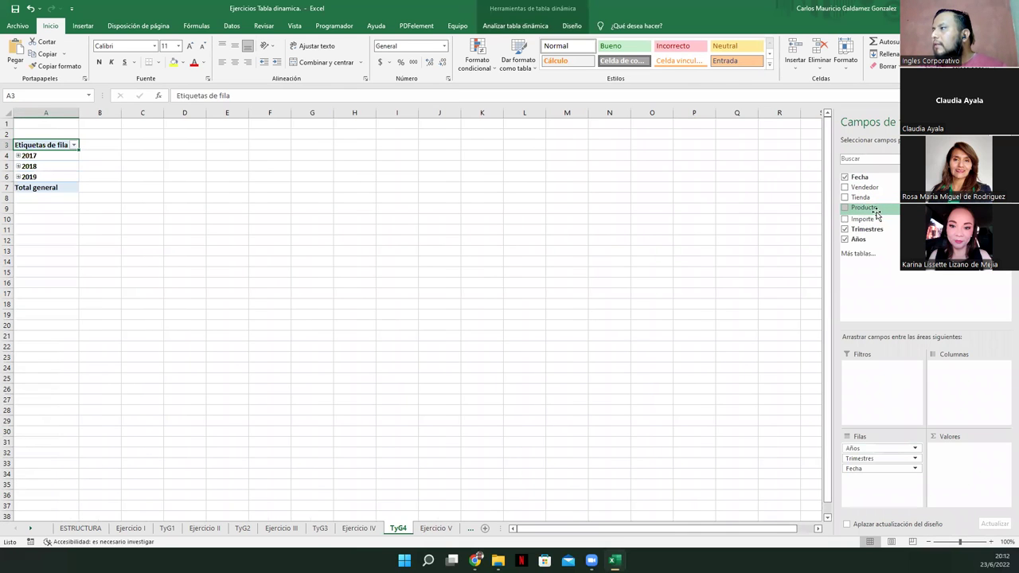
left_click_drag(861, 197, 944, 375)
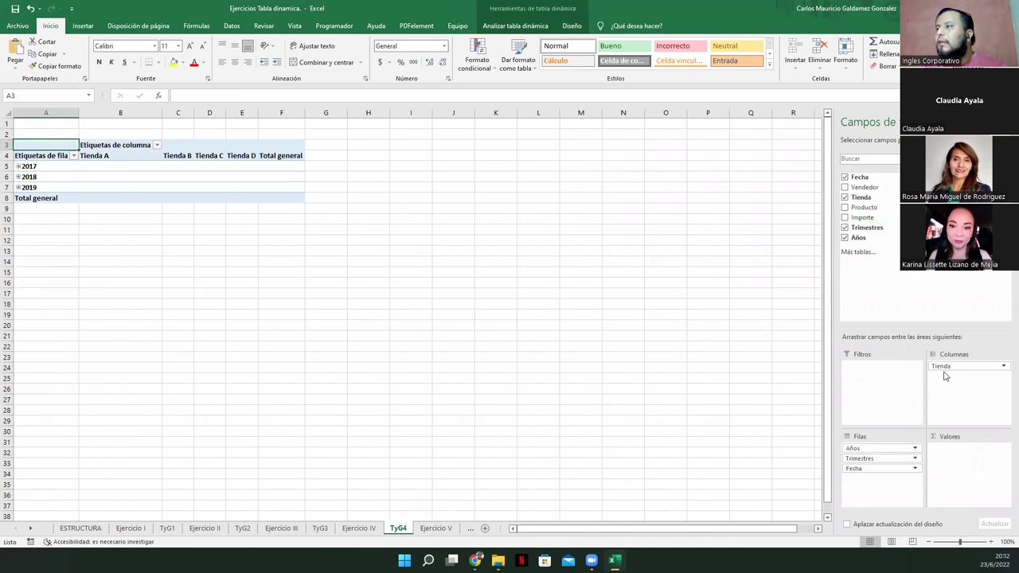
left_click(887, 459)
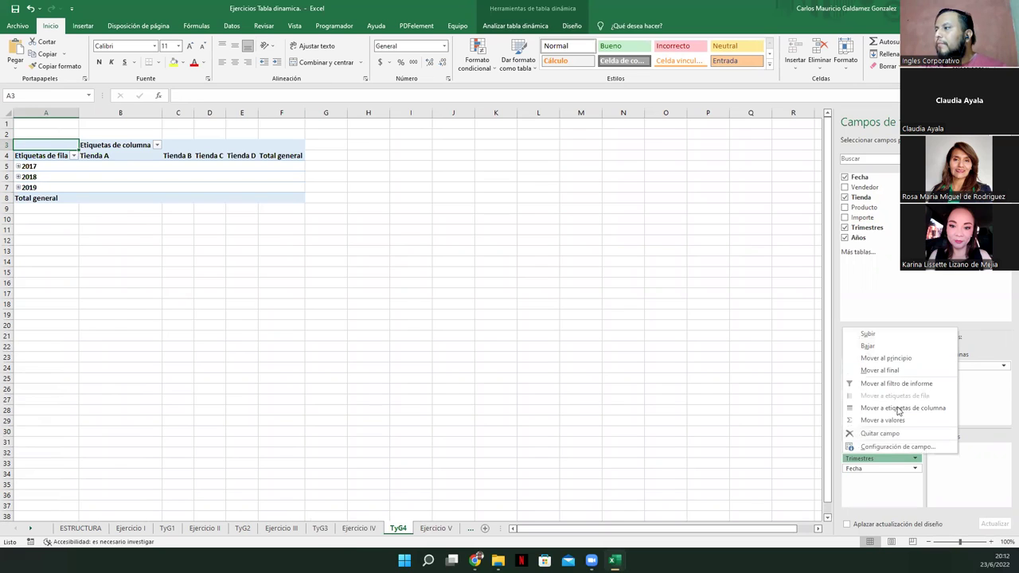
left_click(879, 433)
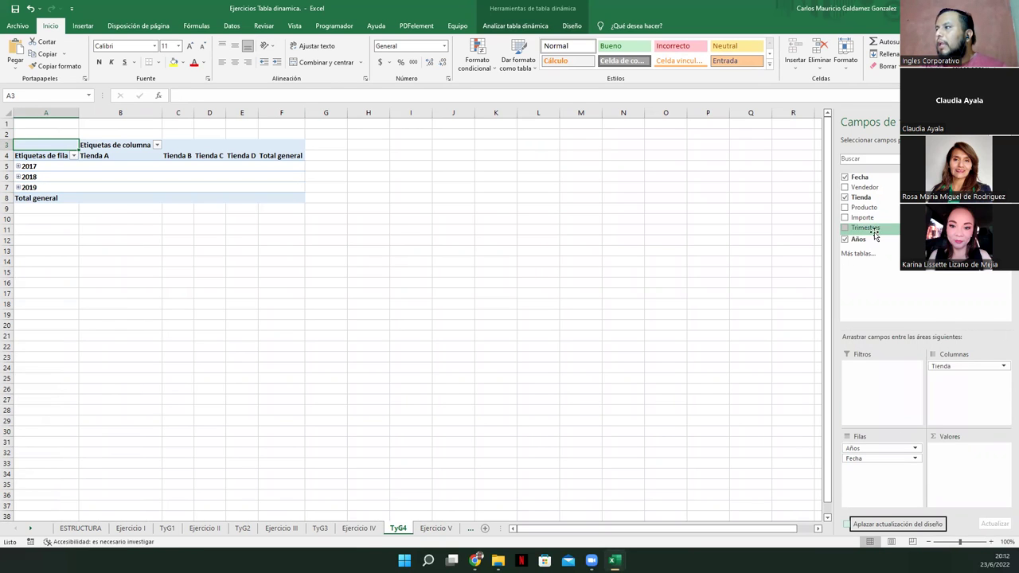
left_click_drag(862, 217, 969, 460)
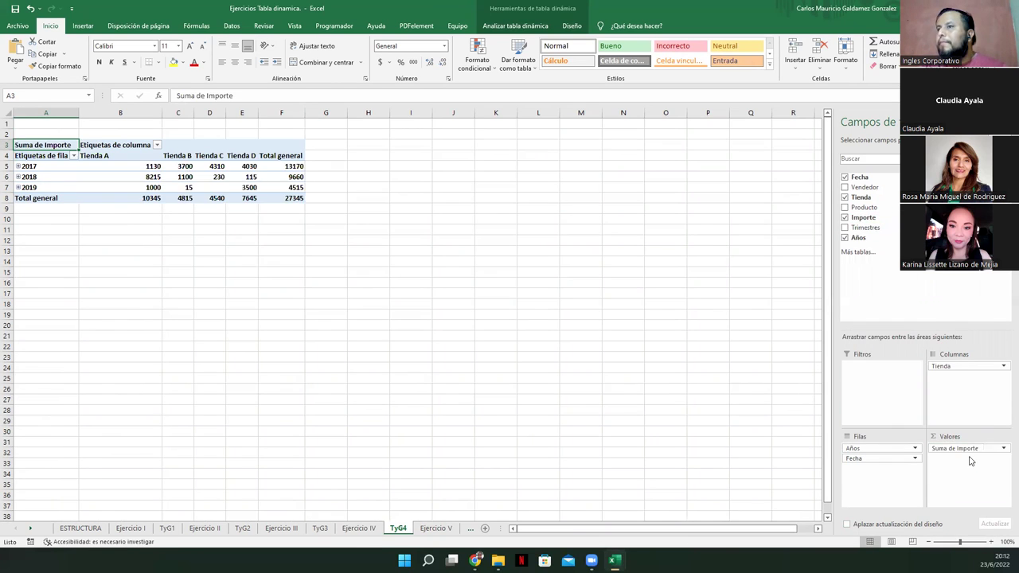
Expand 2017, 2018 and 2019 to show their months
left_click(360, 531)
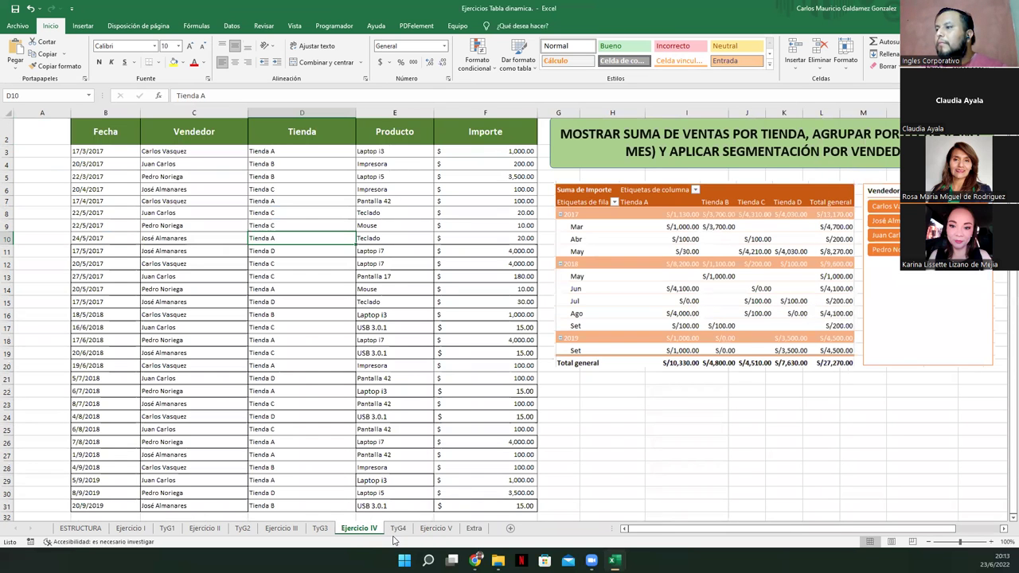
left_click(397, 529)
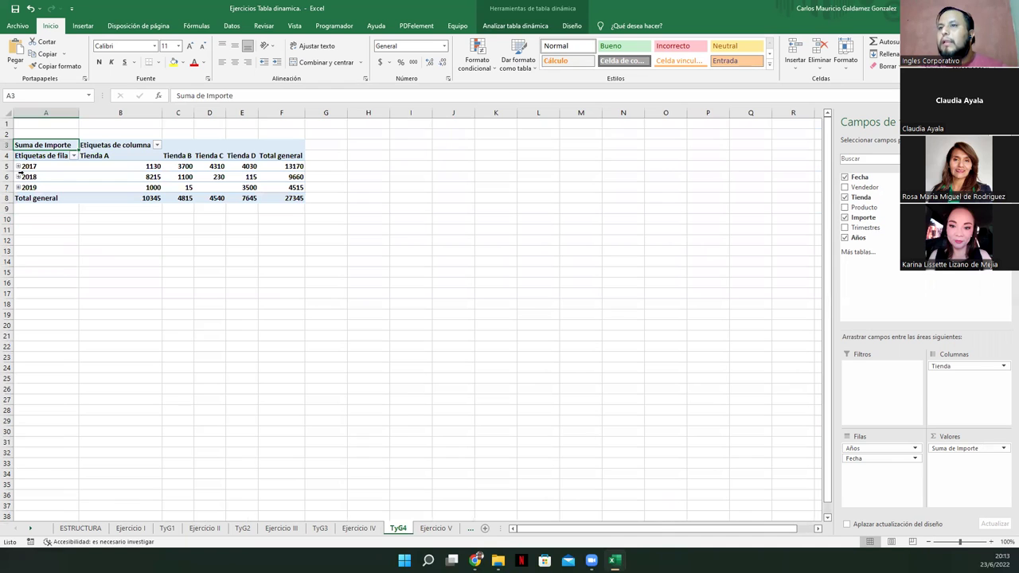
left_click(18, 166)
left_click(17, 209)
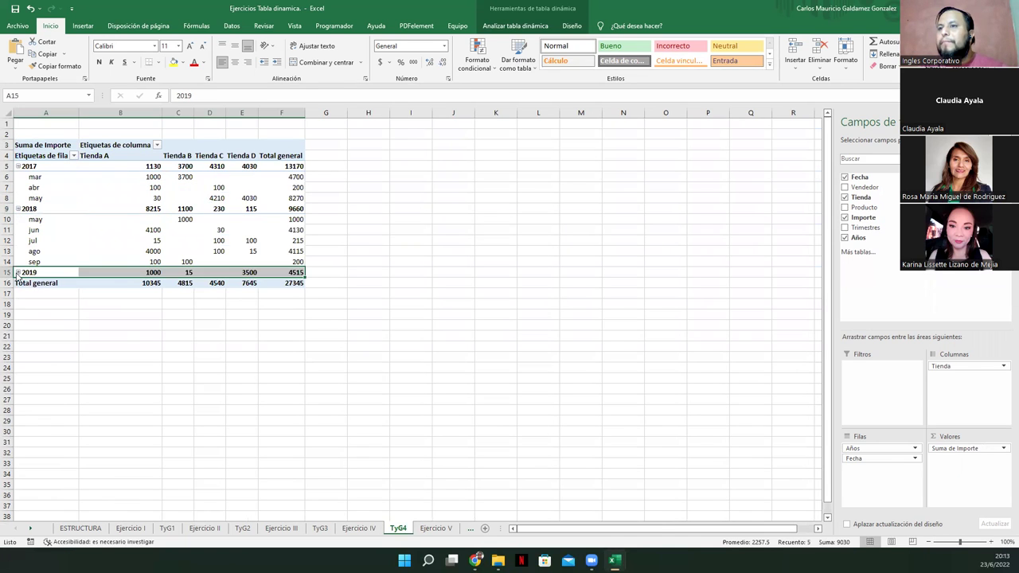
left_click(18, 272)
Compare TyG4 with the Ejercicio IV pivot, checking the May Tienda A and July Tienda C amounts
left_click(358, 529)
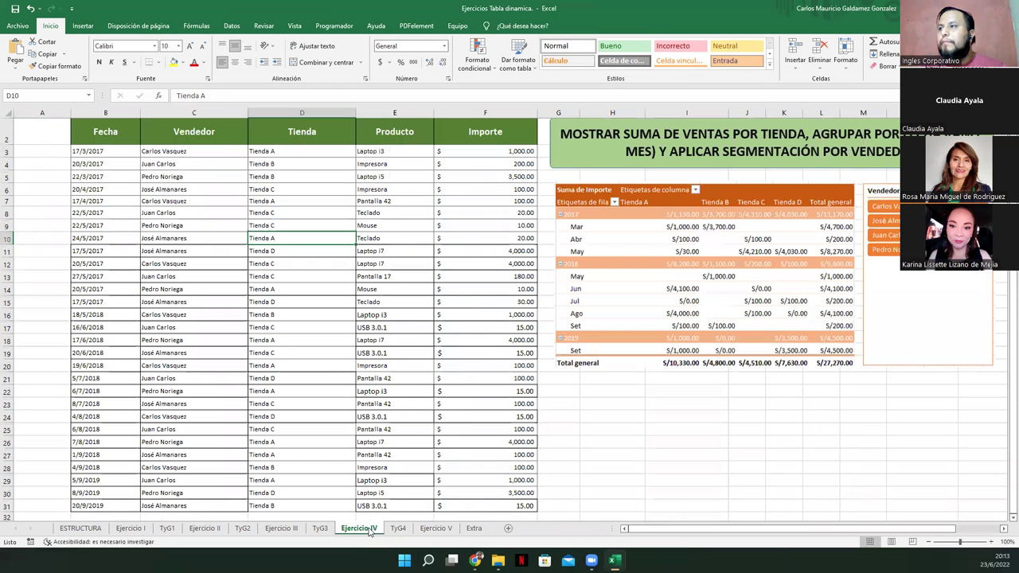
left_click(396, 529)
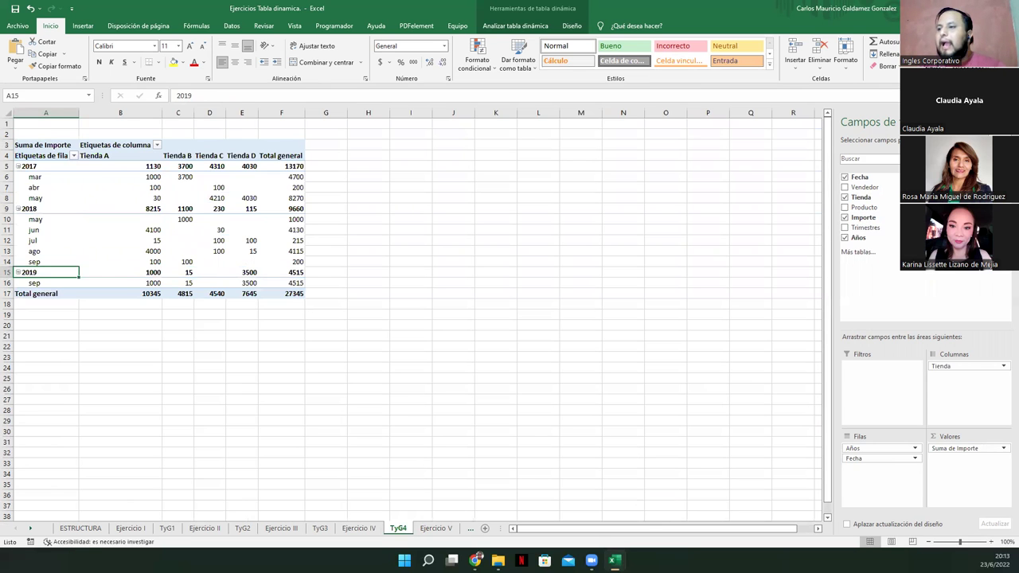
left_click(358, 528)
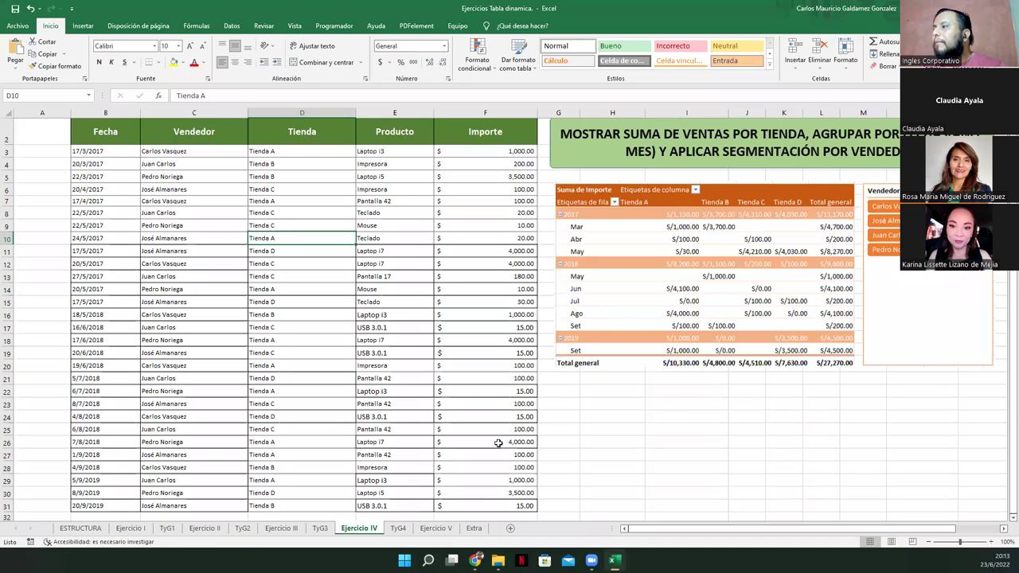
left_click(392, 531)
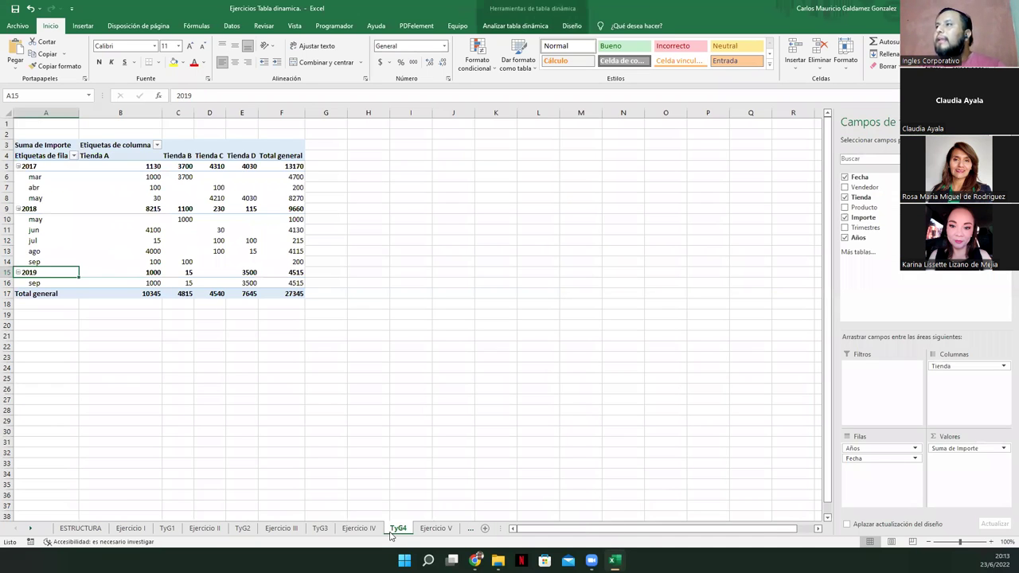
left_click(210, 239)
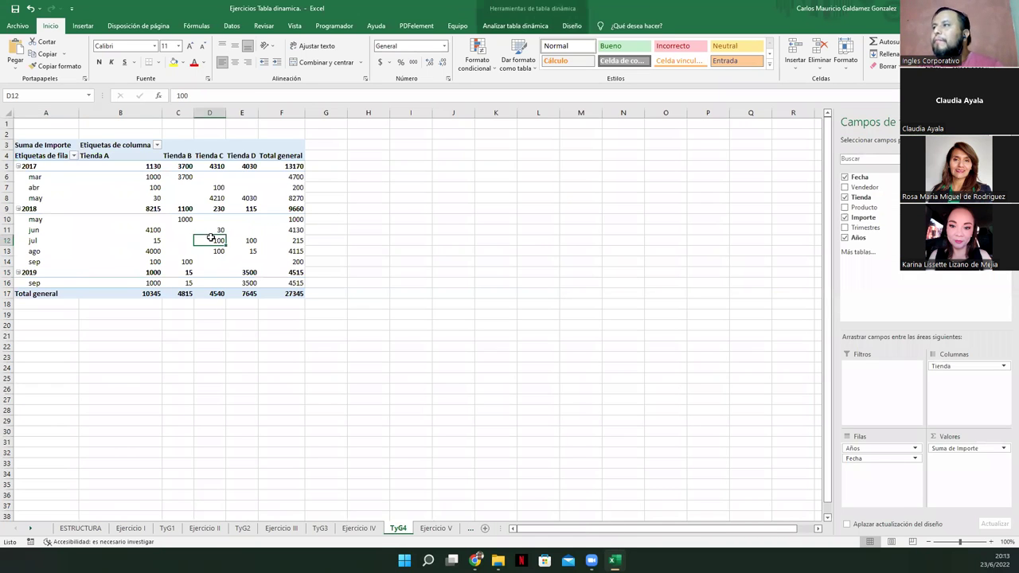
left_click(118, 197)
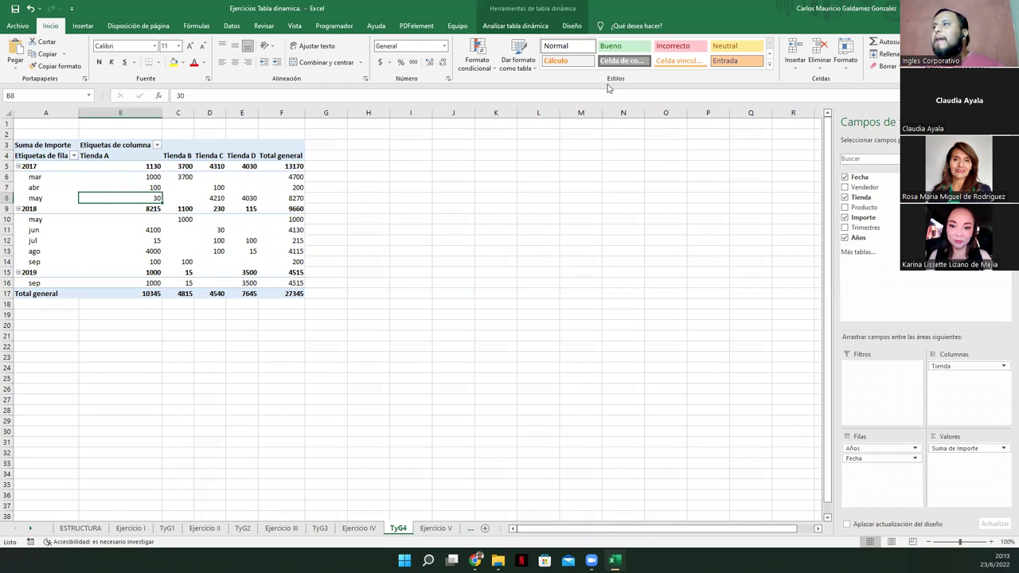
left_click(542, 26)
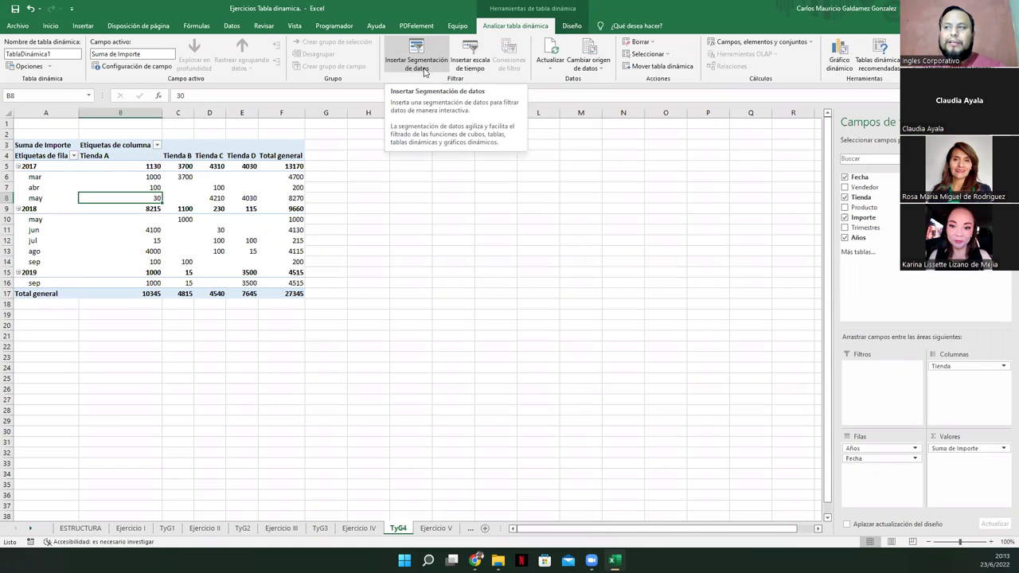
Open and cancel the slicer field dialog, then come back to the TyG4 sheet
left_click(424, 70)
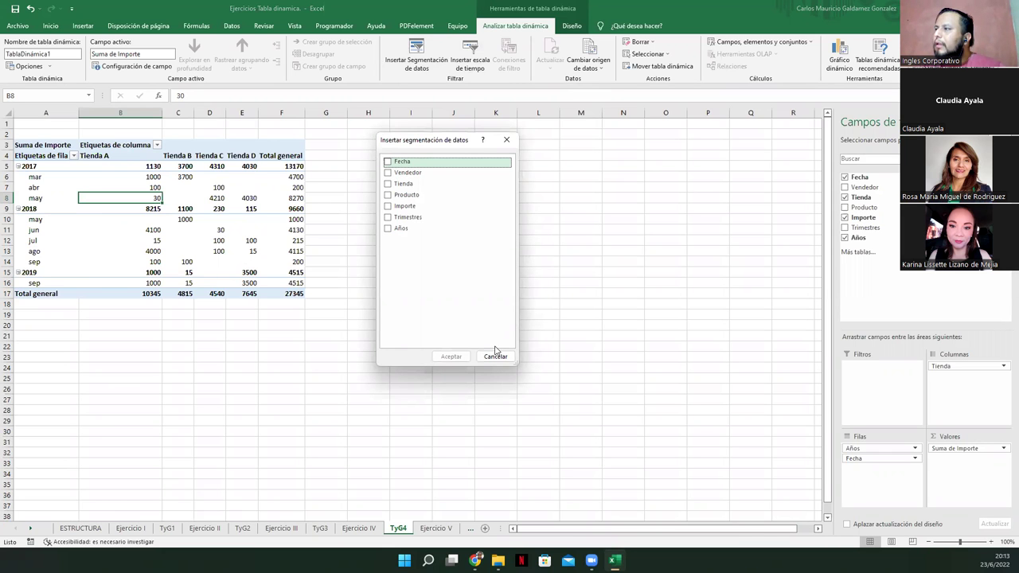
left_click(495, 355)
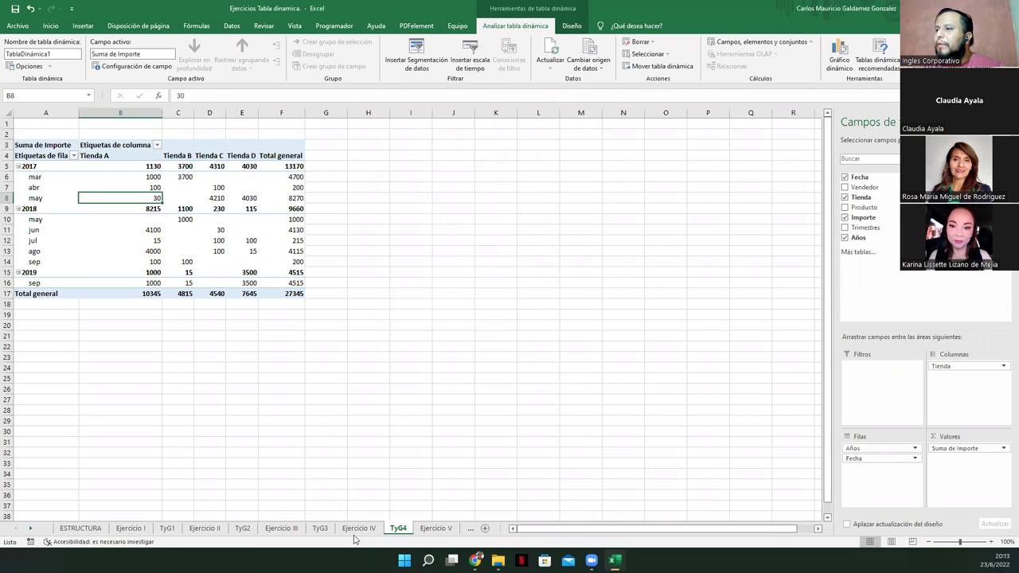
left_click(358, 529)
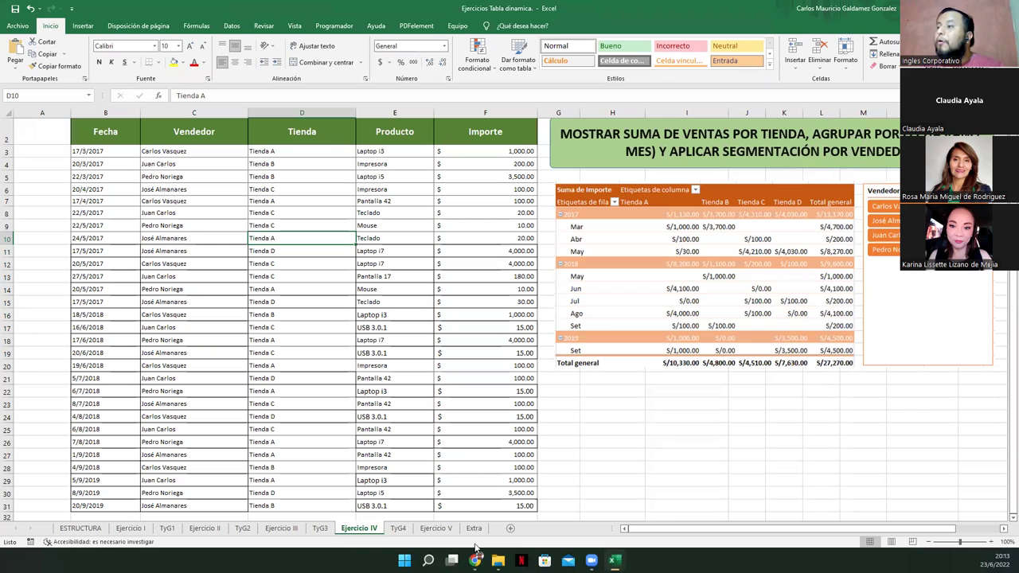
left_click(398, 528)
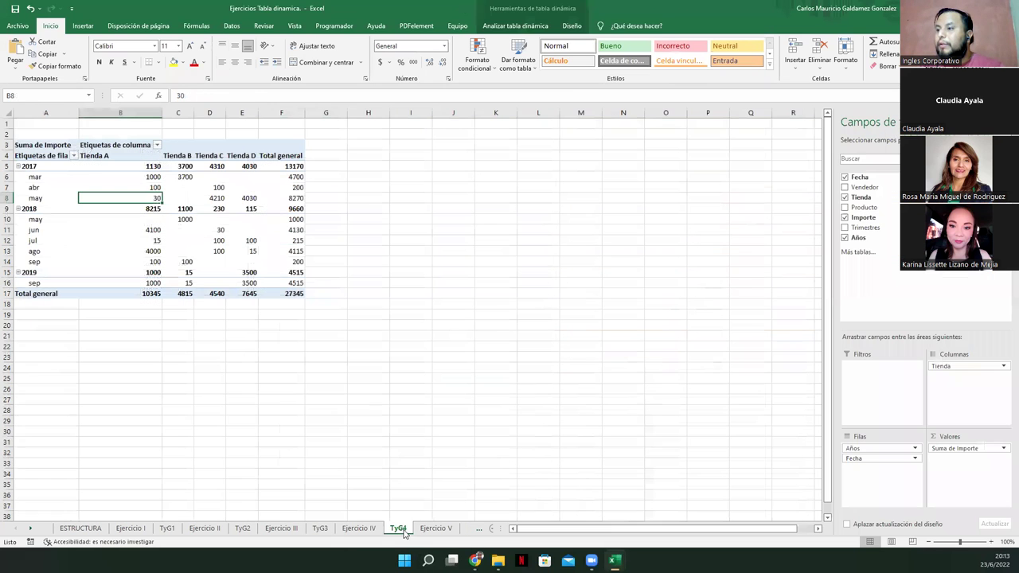
Insert a Vendedor slicer and move it beside the pivot table
left_click(514, 26)
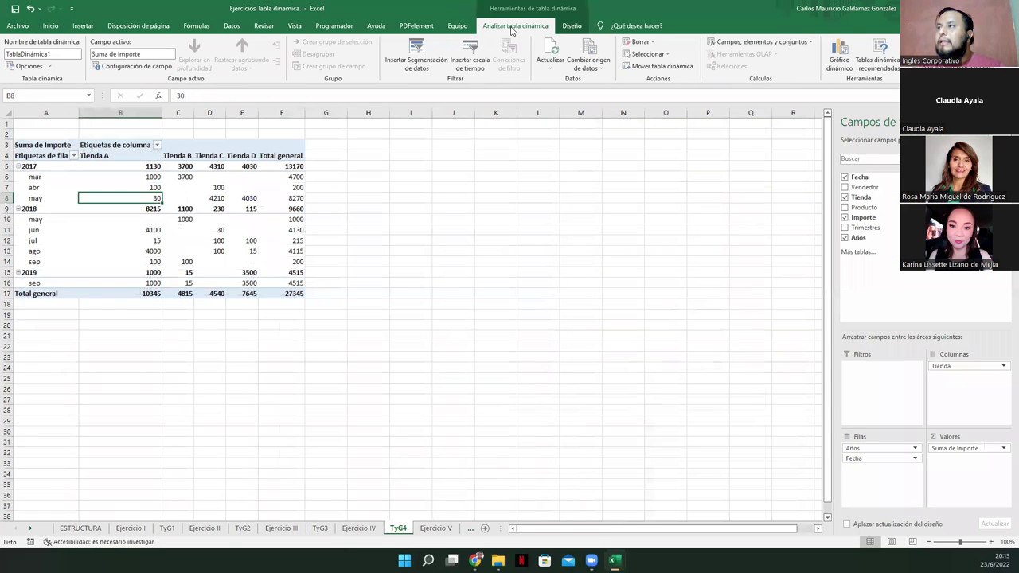
left_click(414, 54)
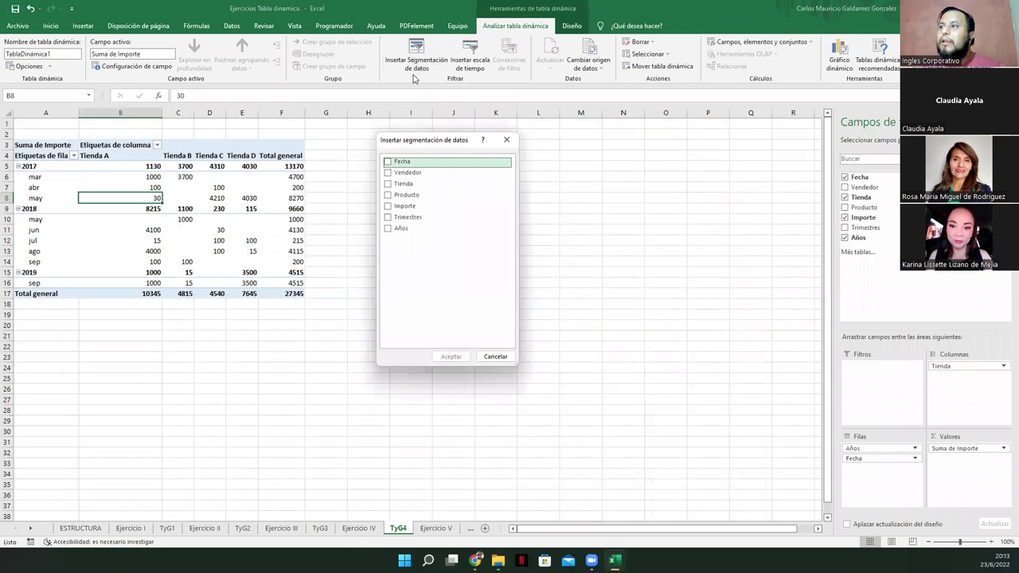
left_click(388, 172)
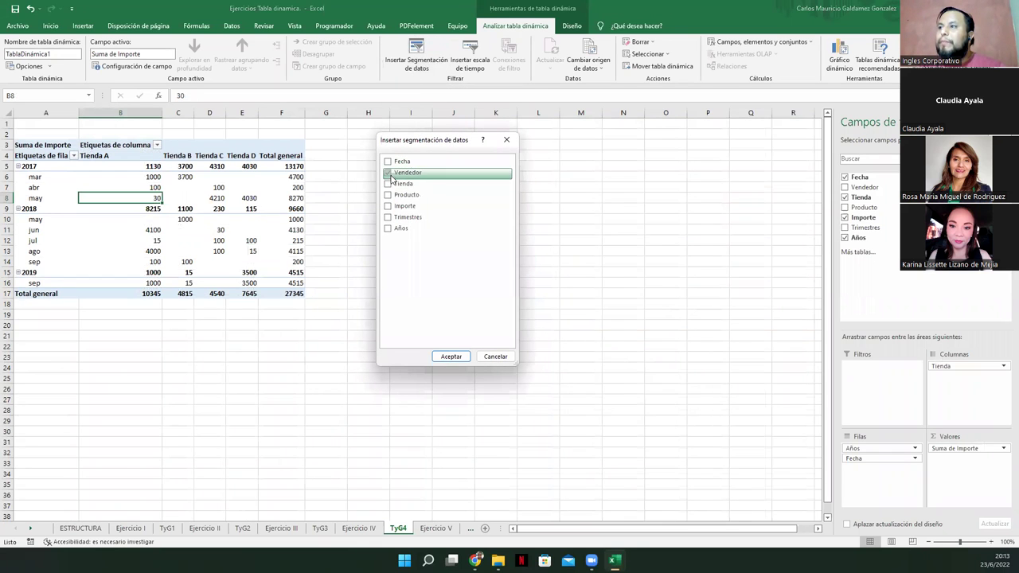
left_click(450, 355)
left_click_drag(443, 257, 445, 145)
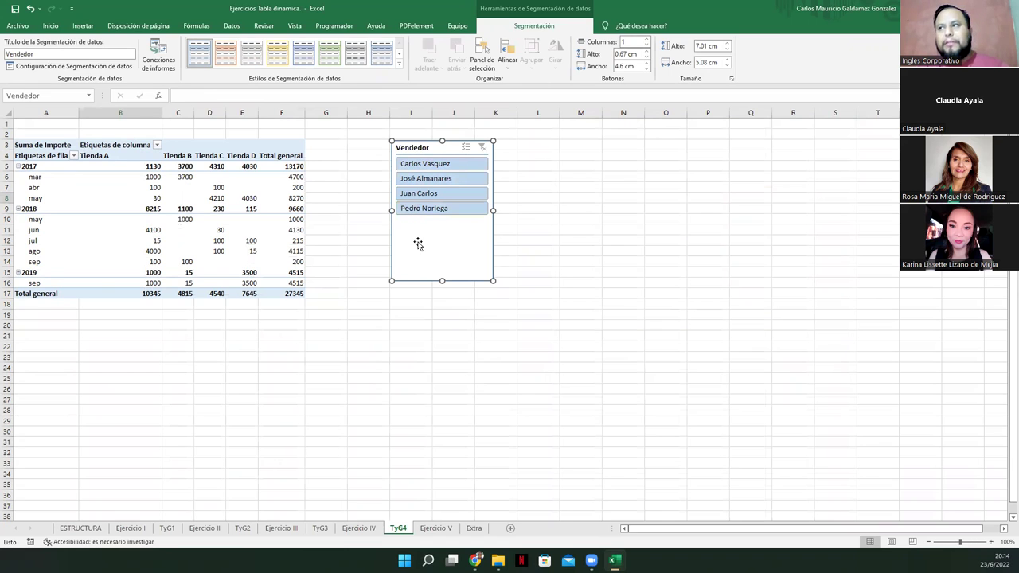
Filter the pivot by seller, ending with the second, third and fourth sellers selected (total 15035)
left_click(437, 165)
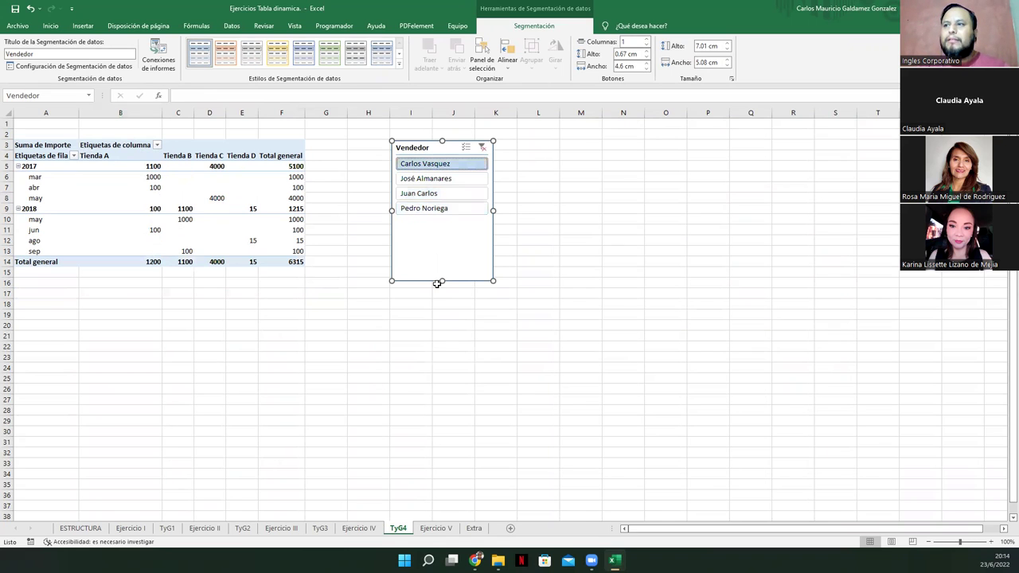
left_click(428, 179)
left_click(437, 194)
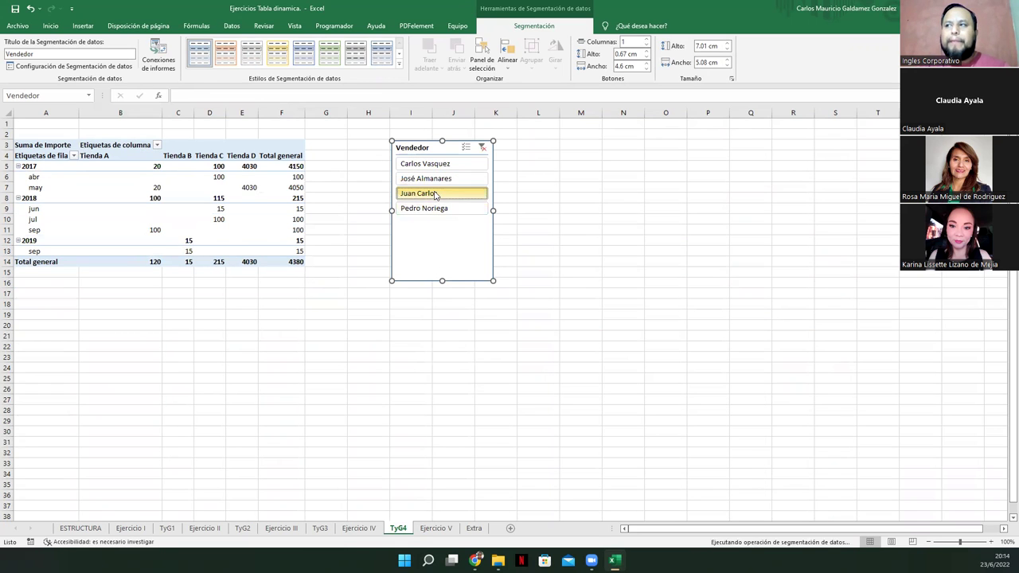
left_click(437, 209)
left_click(432, 193, "ctrl")
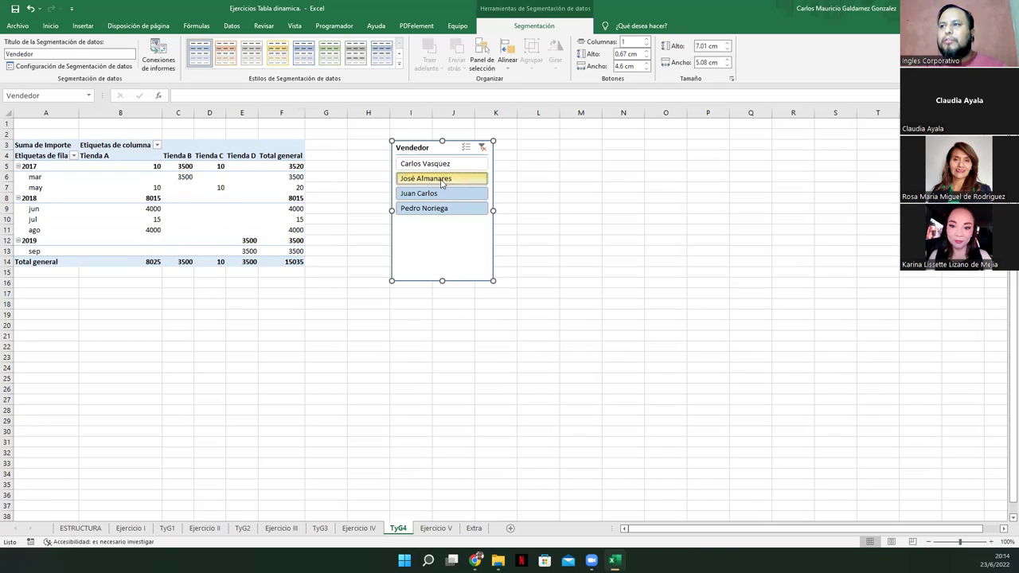
left_click(442, 180, "ctrl")
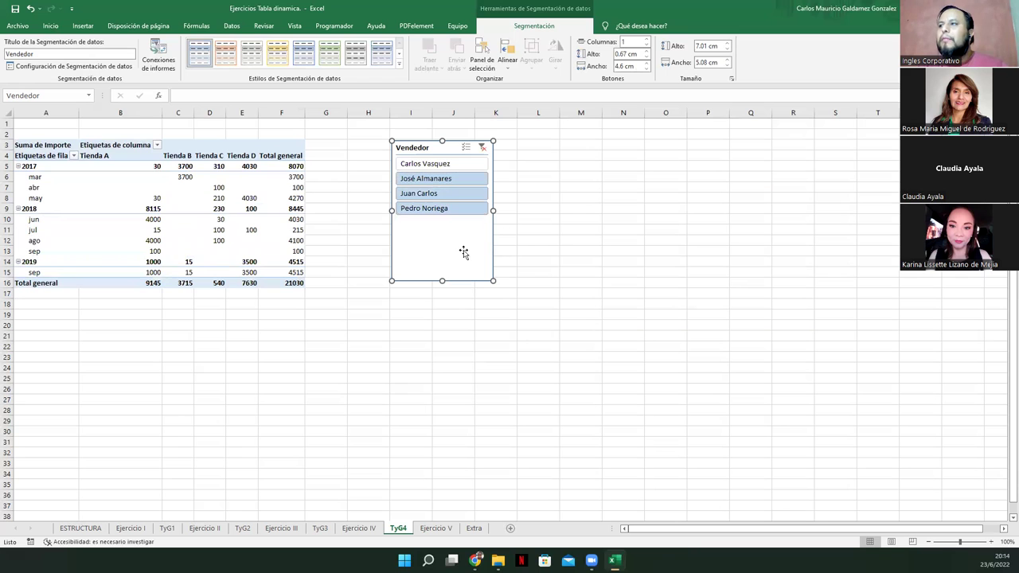
Delete the existing Vendedor slicer
left_click(523, 234)
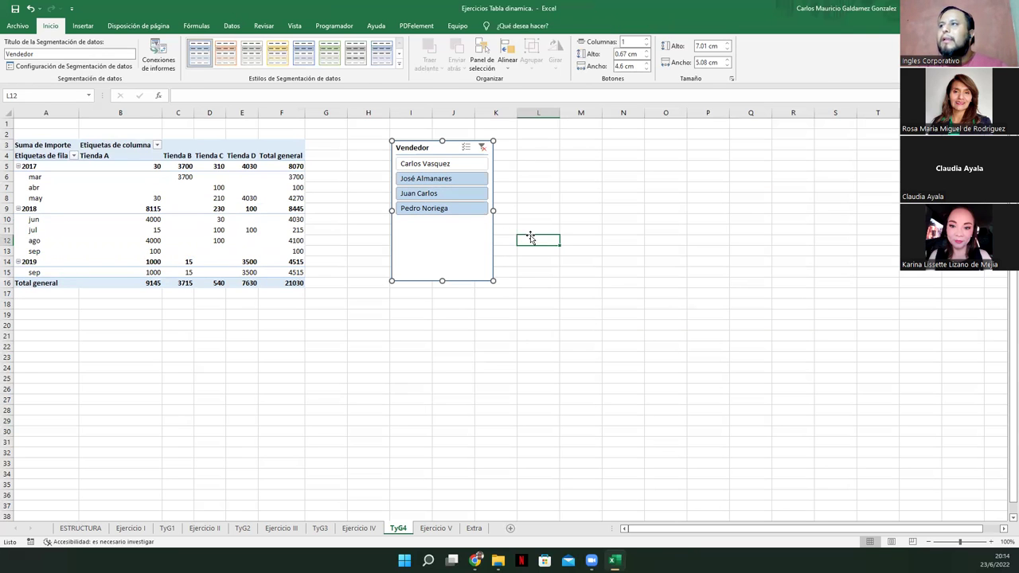
left_click(270, 228)
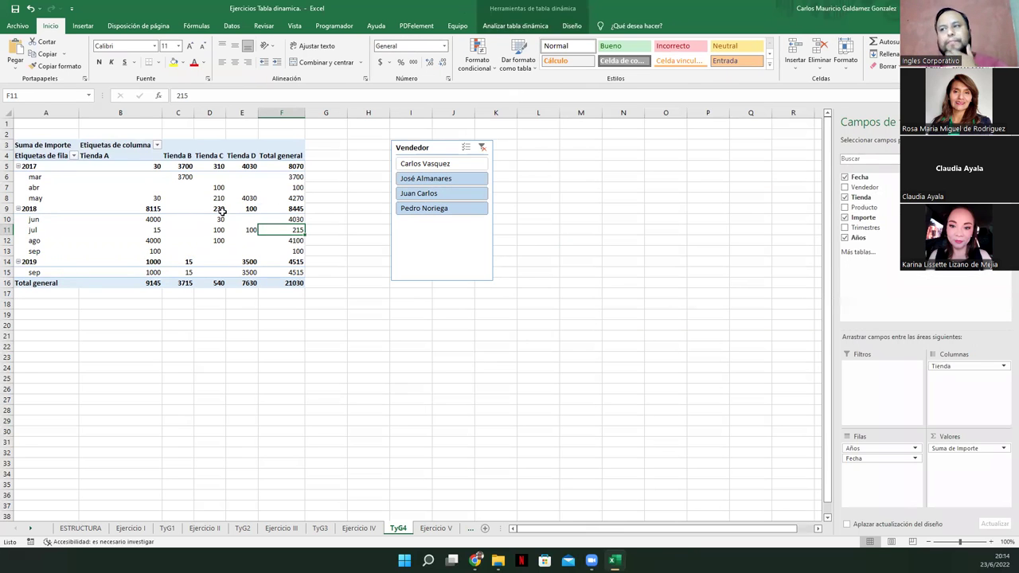
left_click(434, 150)
key("Delete")
Insert a new Vendedor slicer at column H and clear its filter to show all four sellers
left_click(248, 209)
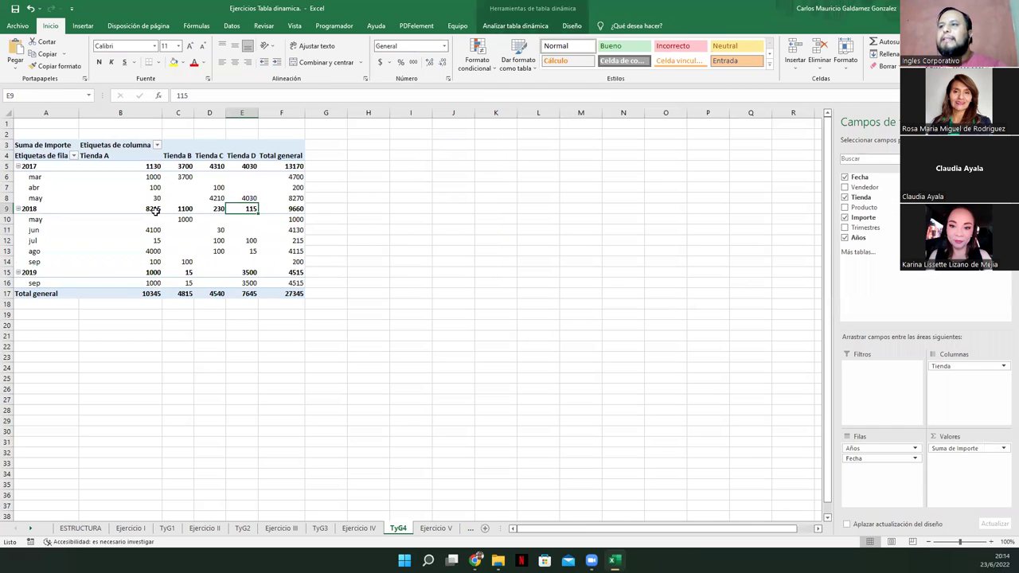
left_click(513, 29)
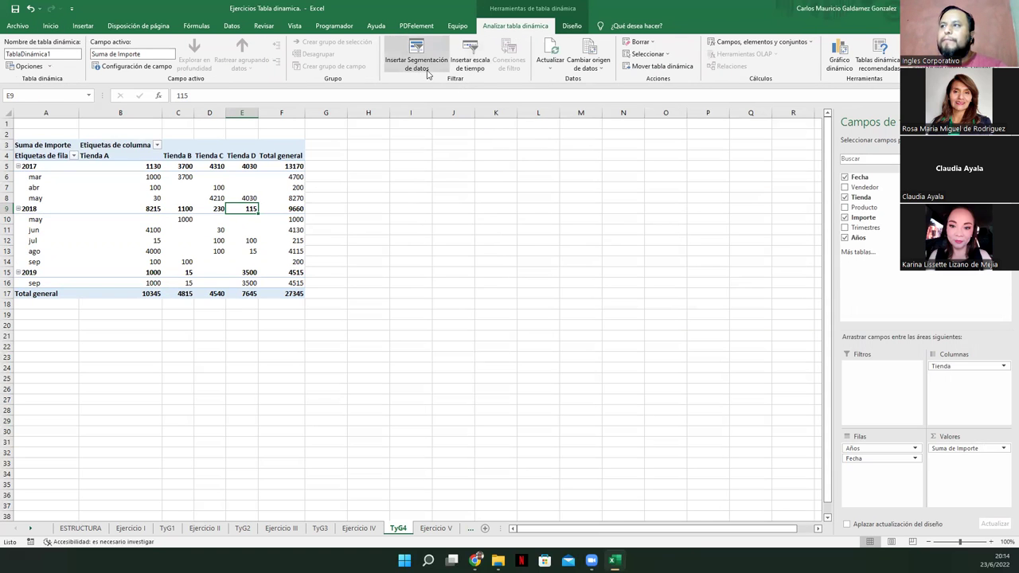
left_click(425, 74)
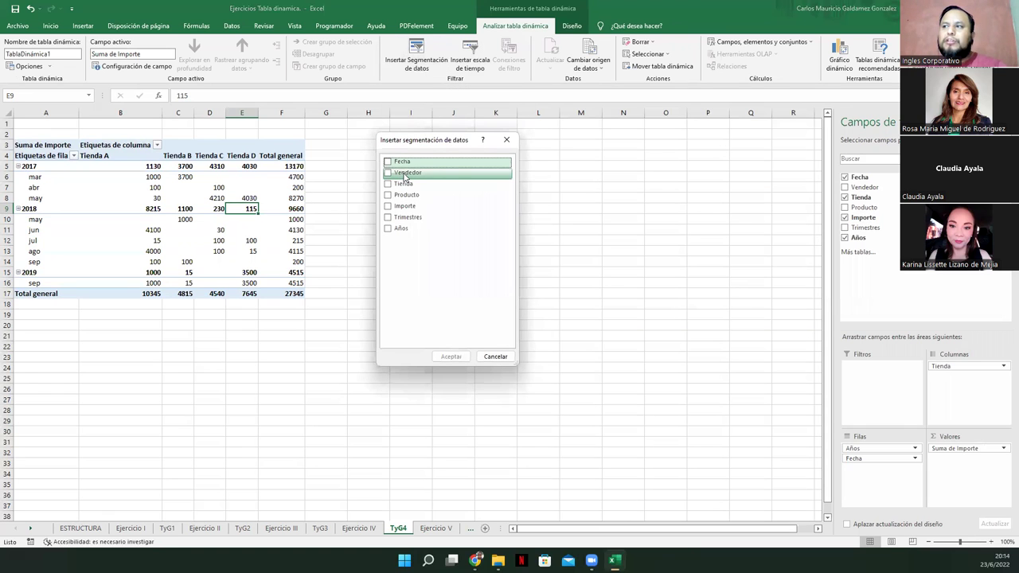
left_click(405, 172)
left_click(389, 172)
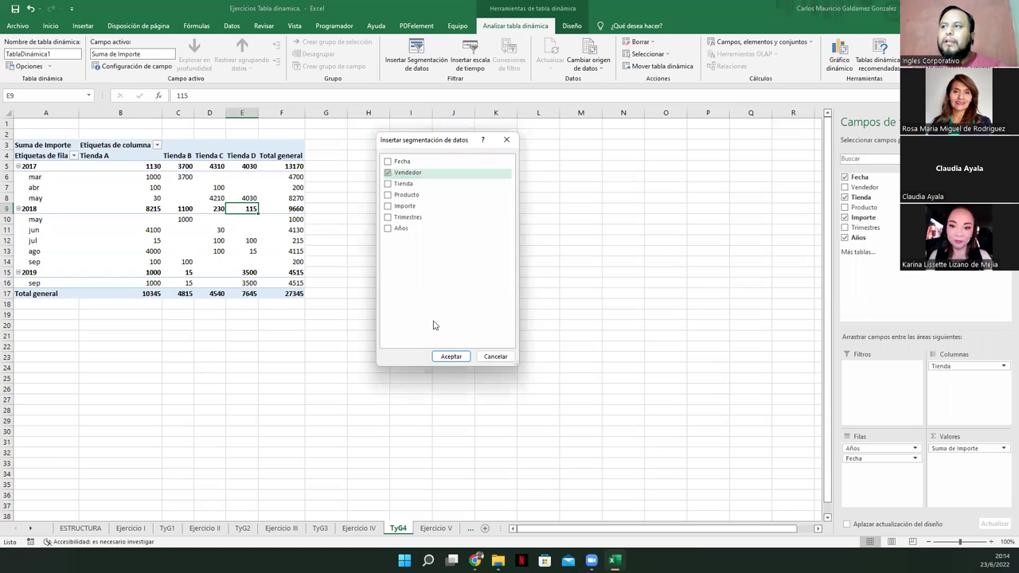
left_click(452, 355)
left_click_drag(431, 263, 386, 149)
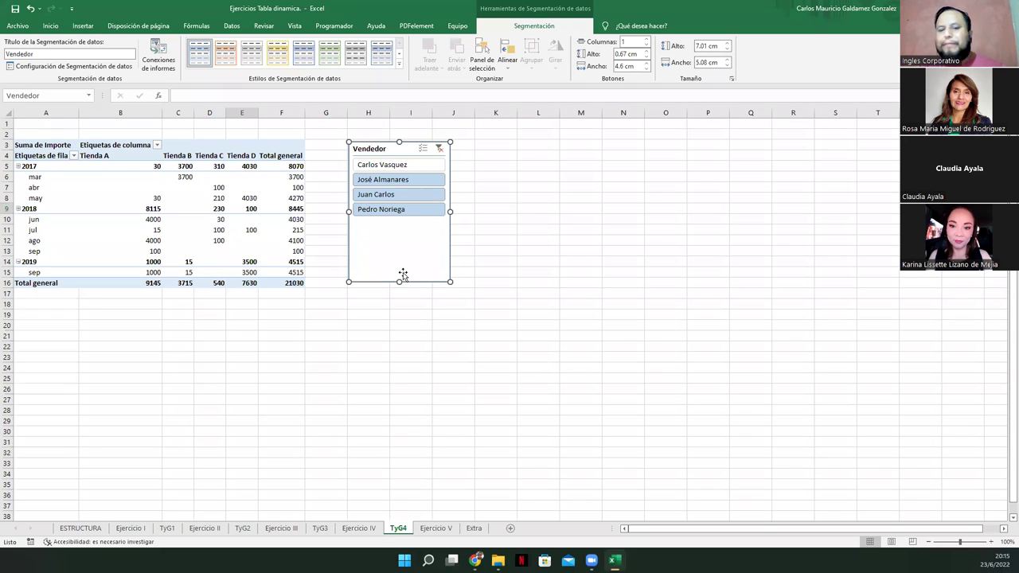
left_click(405, 165)
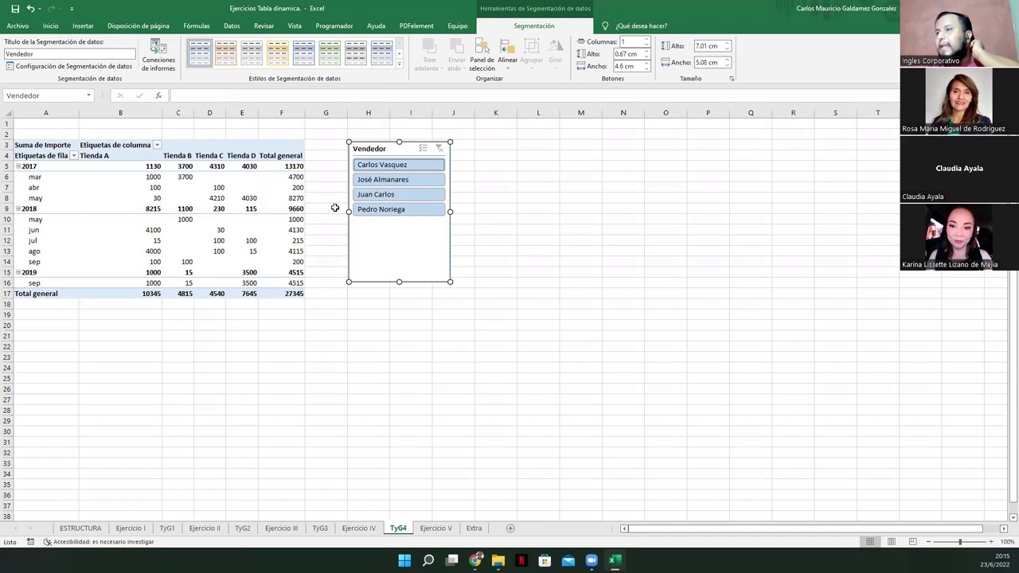
left_click(358, 527)
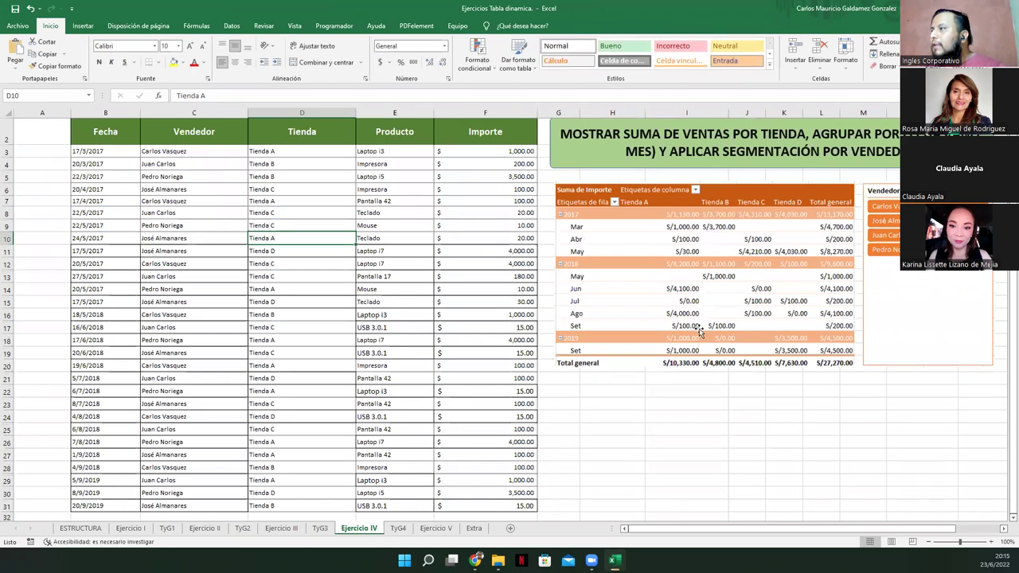
scroll(281, 339, "down", 4)
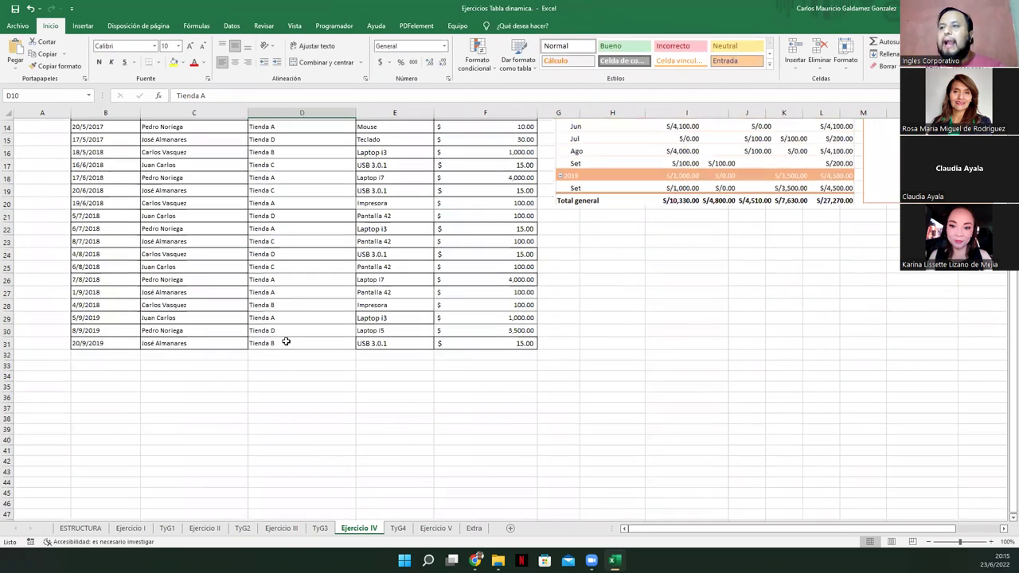
scroll(283, 340, "up", 3)
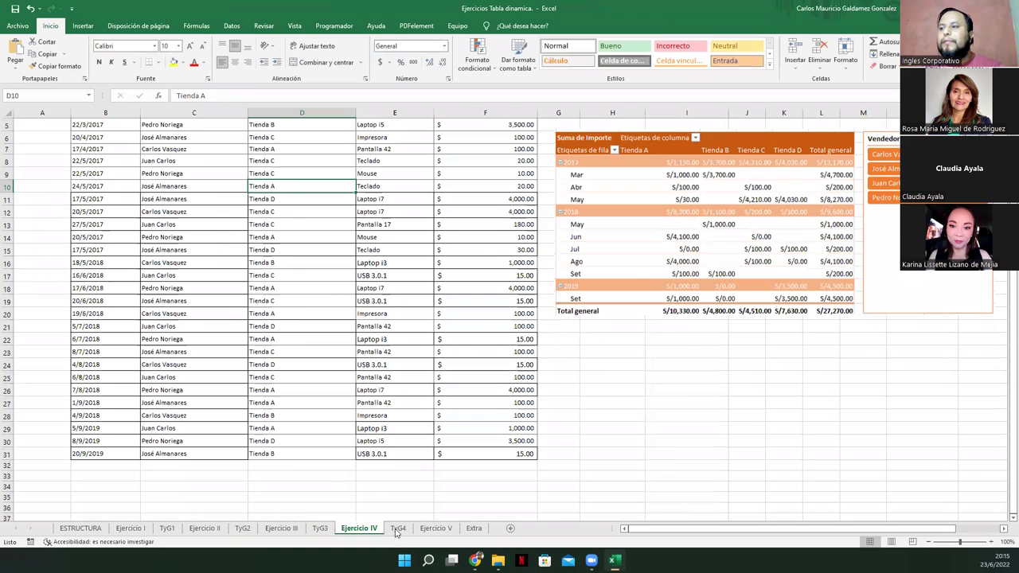
left_click(398, 528)
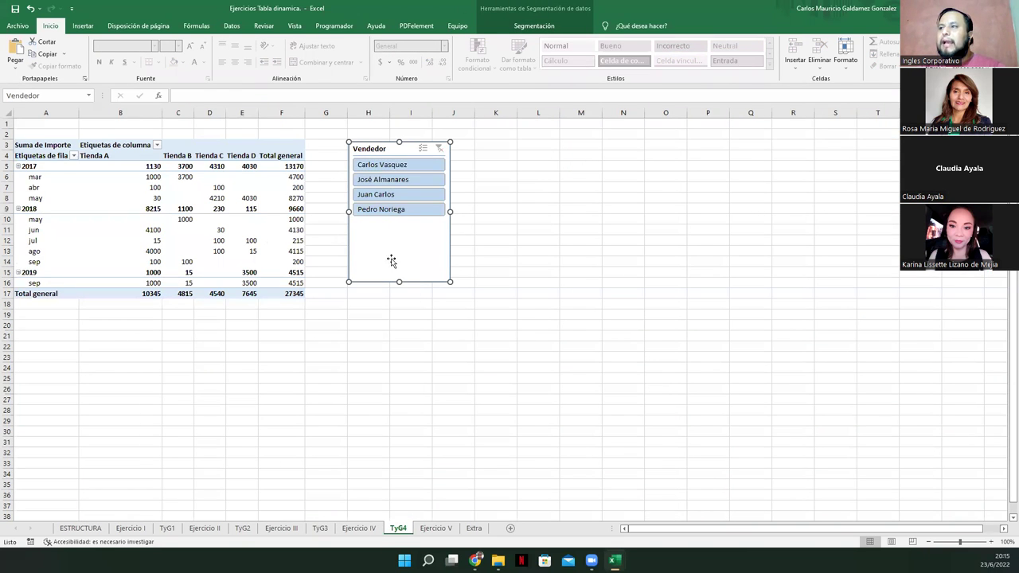
left_click(222, 229)
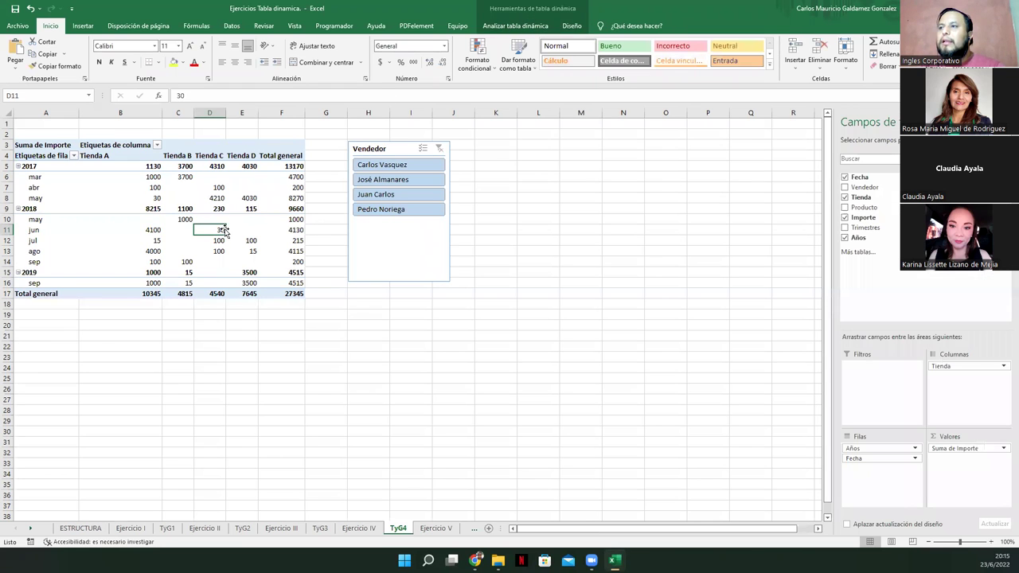
left_click(502, 26)
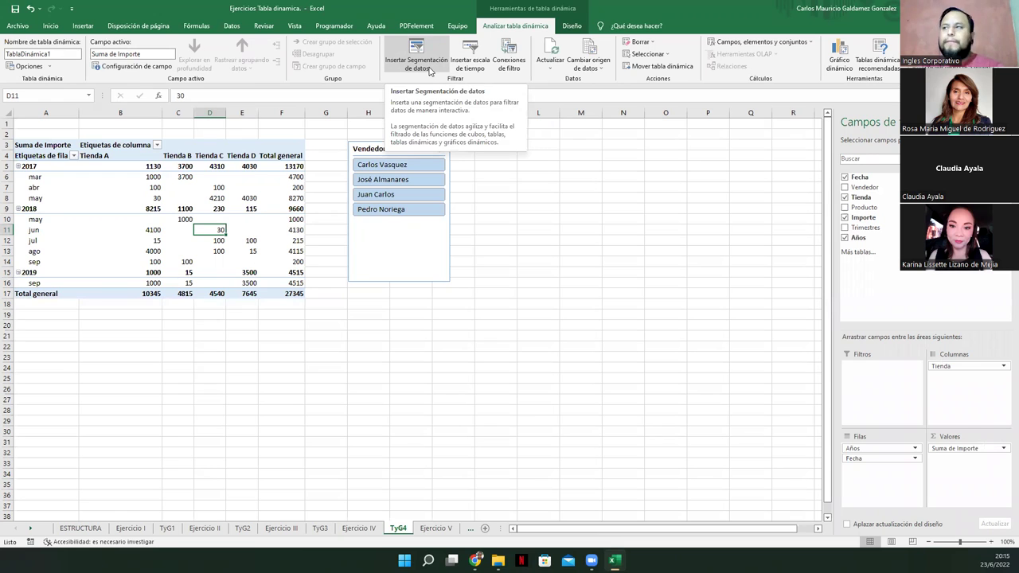
Add a Producto slicer beside the Vendedor slicer and lengthen it to list all nine products
left_click(389, 235)
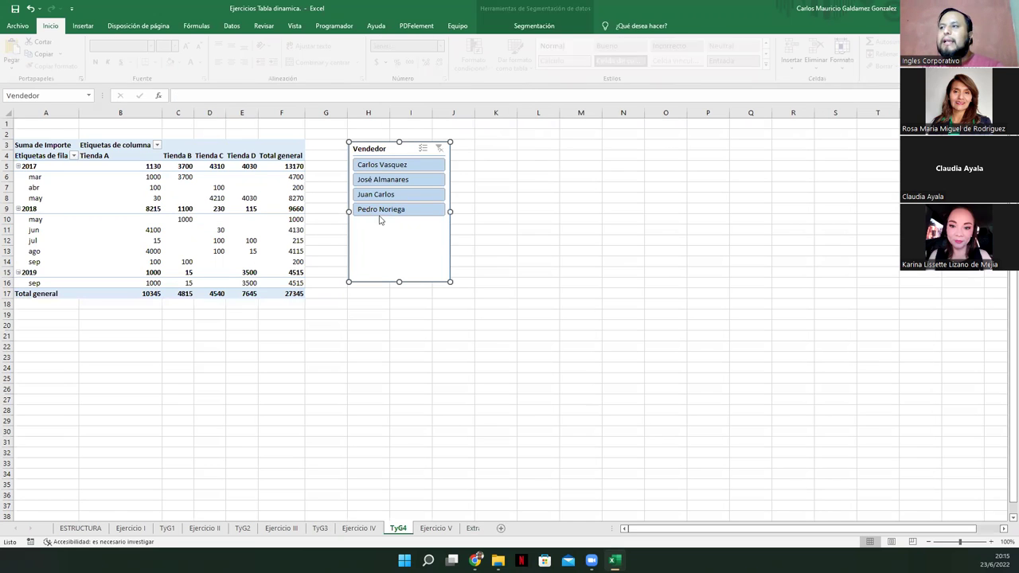
left_click(243, 241)
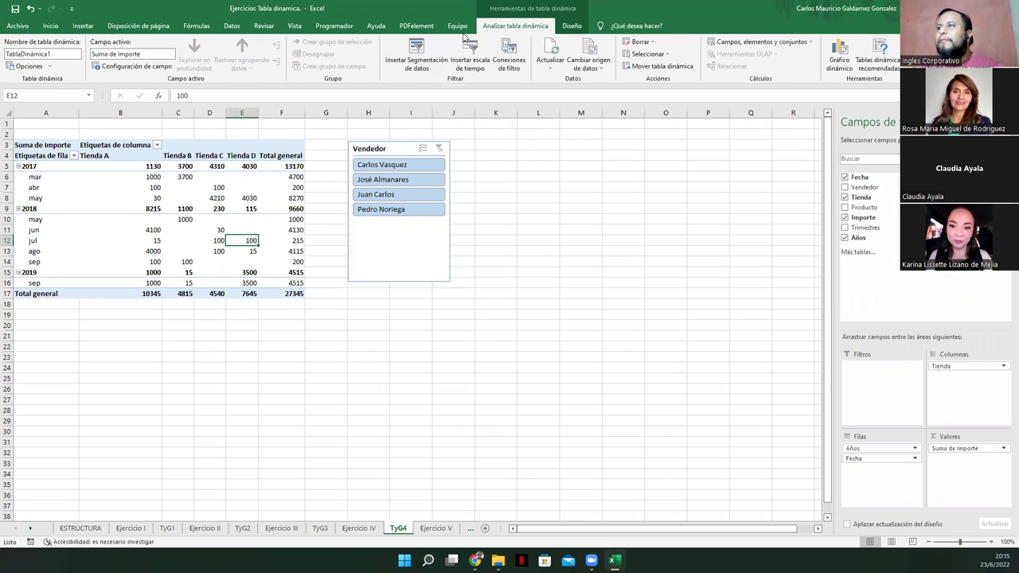
left_click(427, 59)
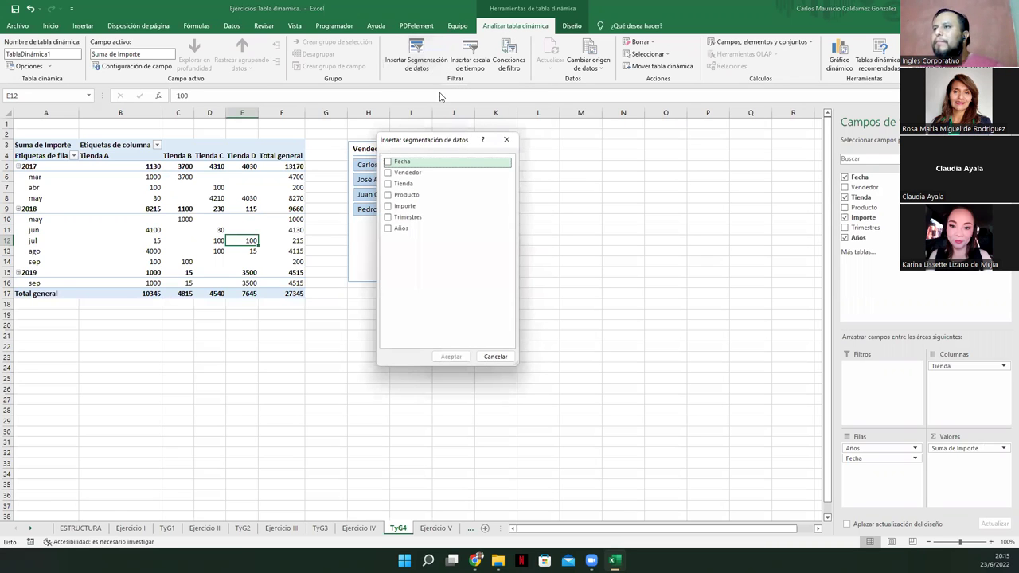
left_click(389, 195)
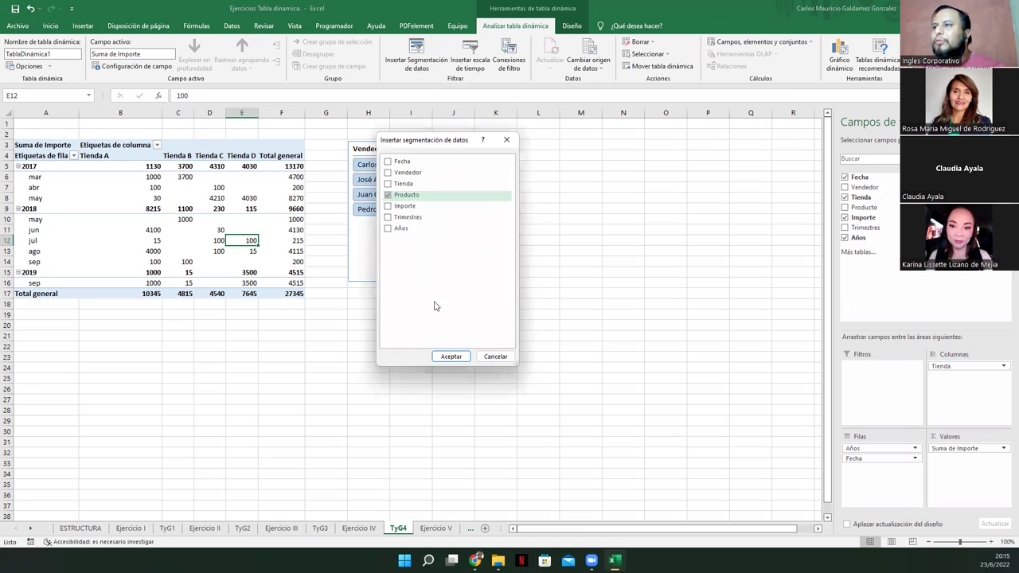
left_click(455, 360)
left_click_drag(471, 207, 513, 146)
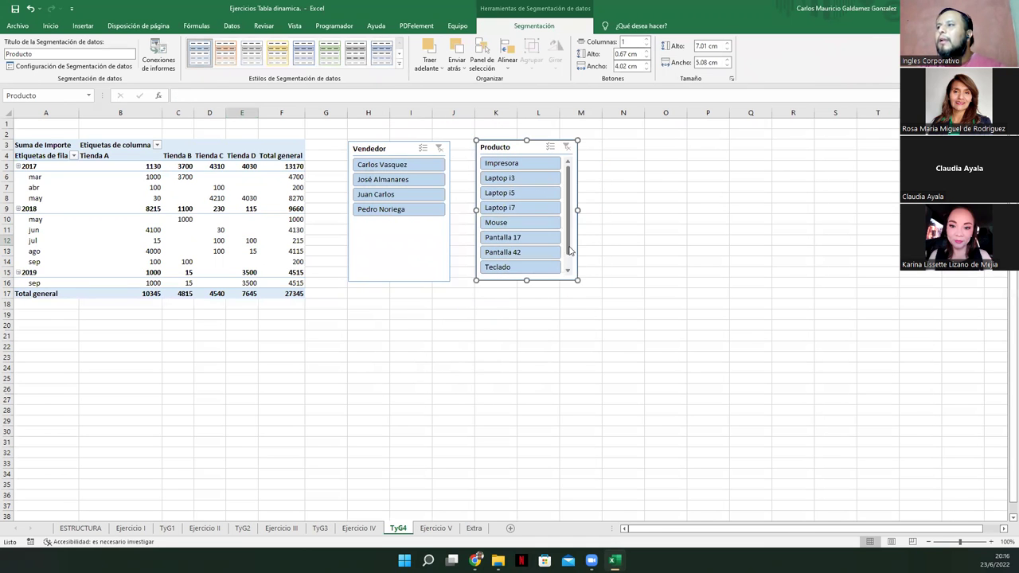
left_click_drag(525, 280, 528, 339)
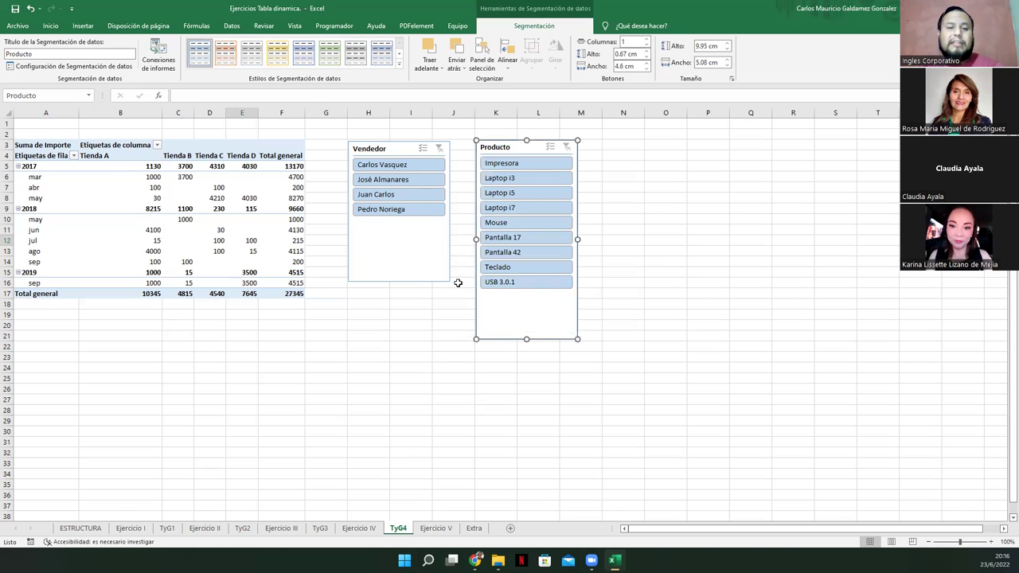
Test product filters: Impresora, Laptop i3/i5/i7, Teclado, Mouse, Pantalla 17 and Pantalla 42
left_click(520, 164)
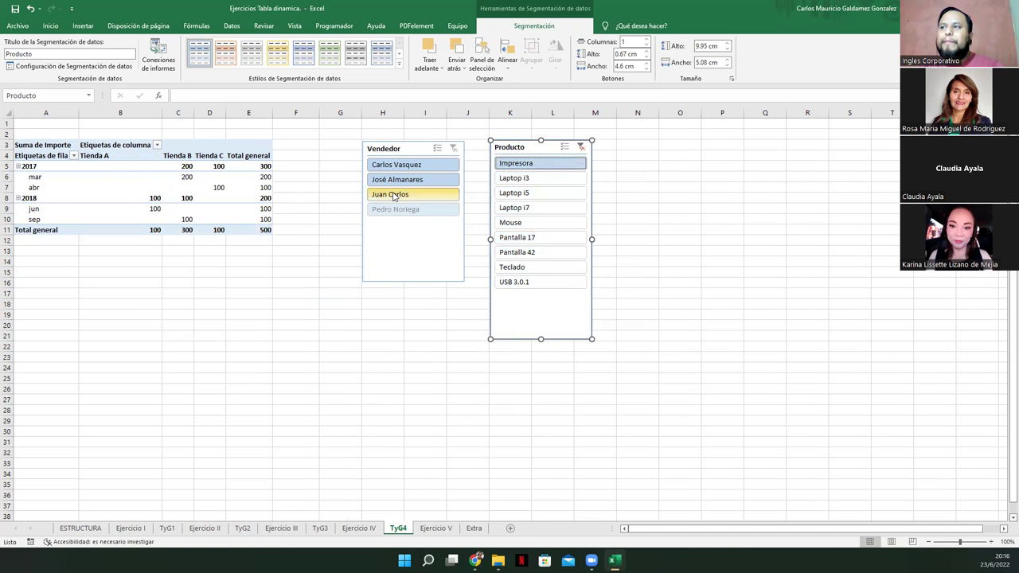
left_click(543, 179)
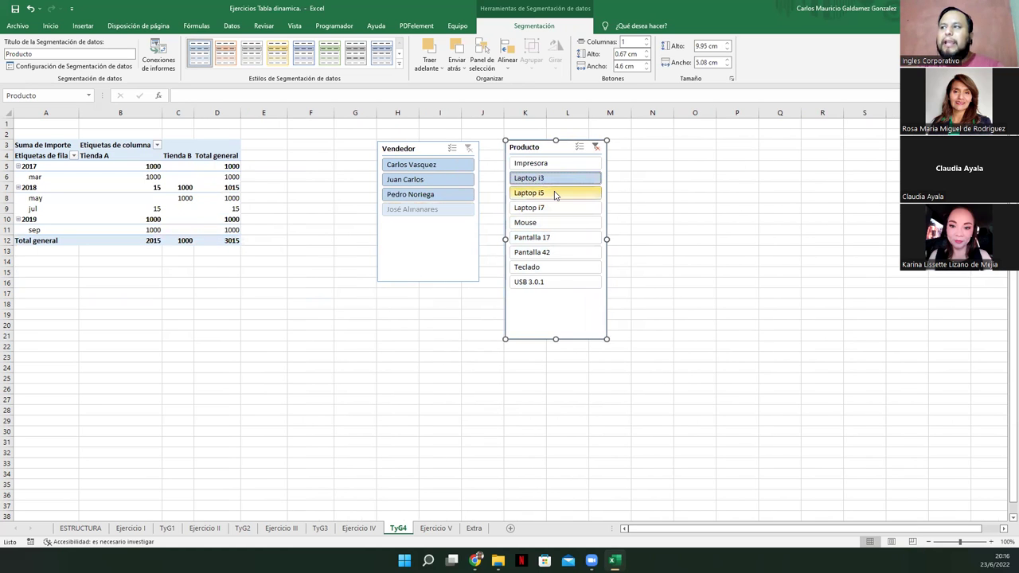
left_click(554, 194)
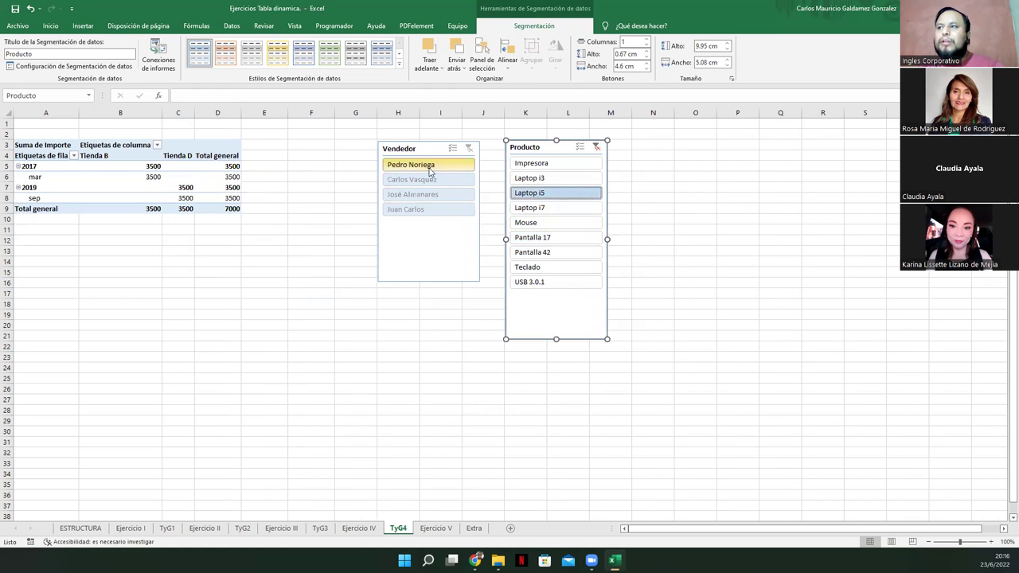
left_click(544, 211)
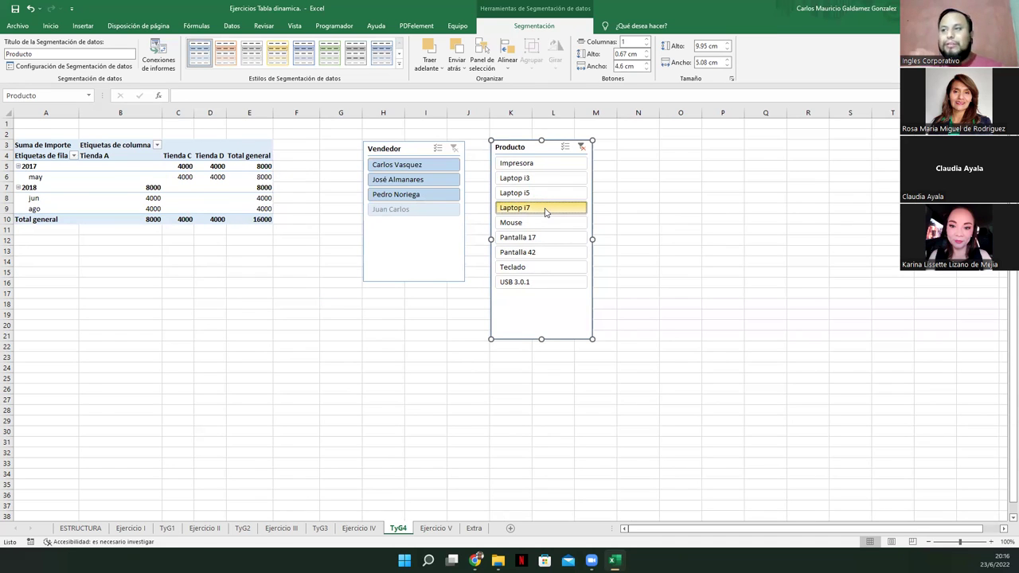
left_click(545, 211)
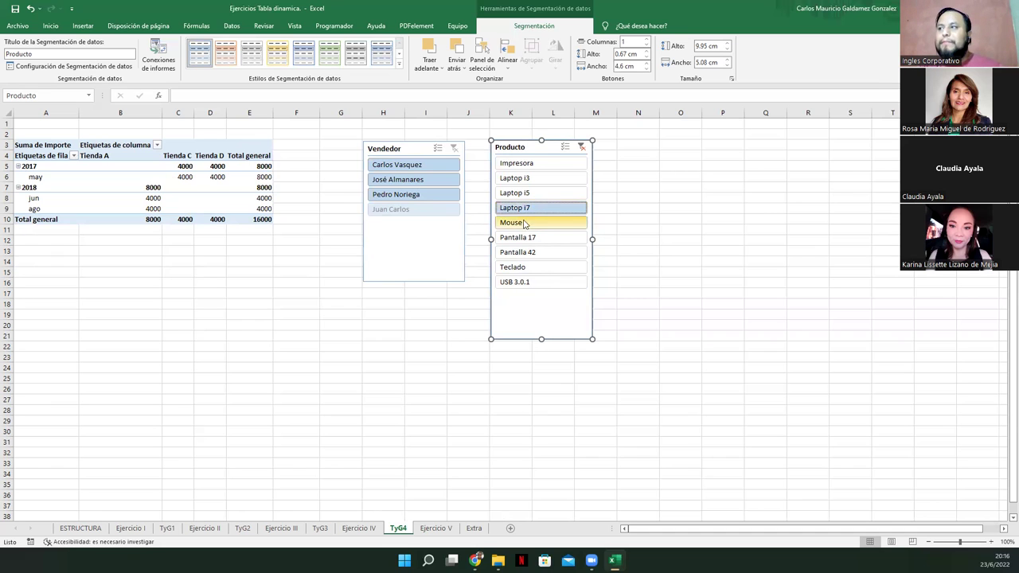
left_click(541, 267)
left_click(541, 222, "ctrl")
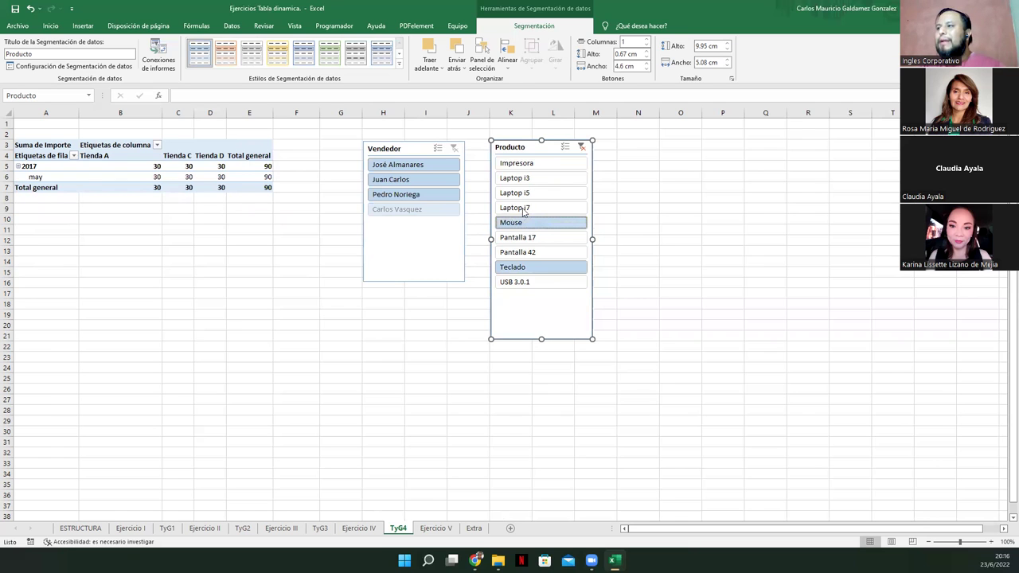
left_click(515, 239)
left_click(522, 255, "ctrl")
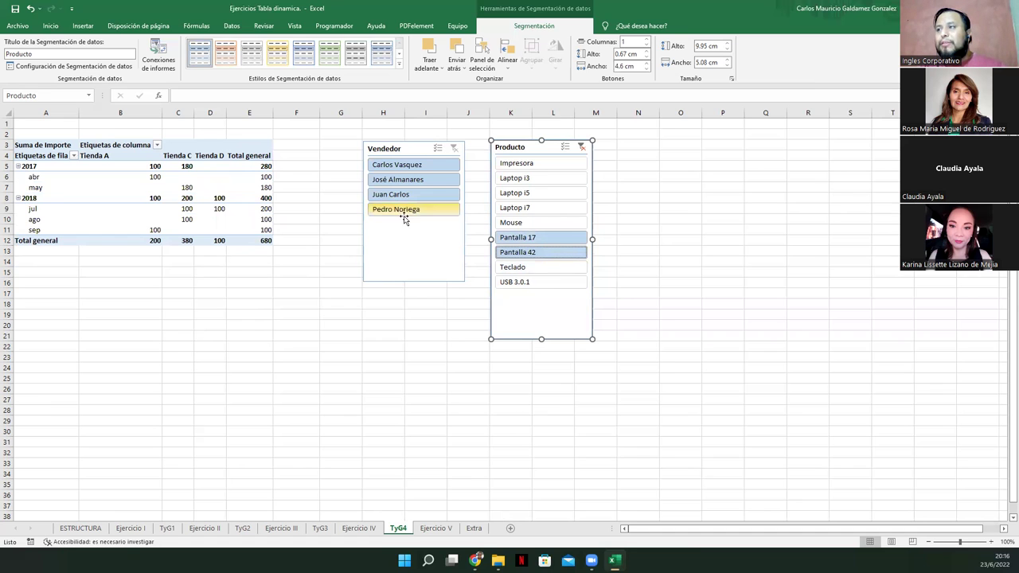
left_click(525, 179)
left_click(549, 209)
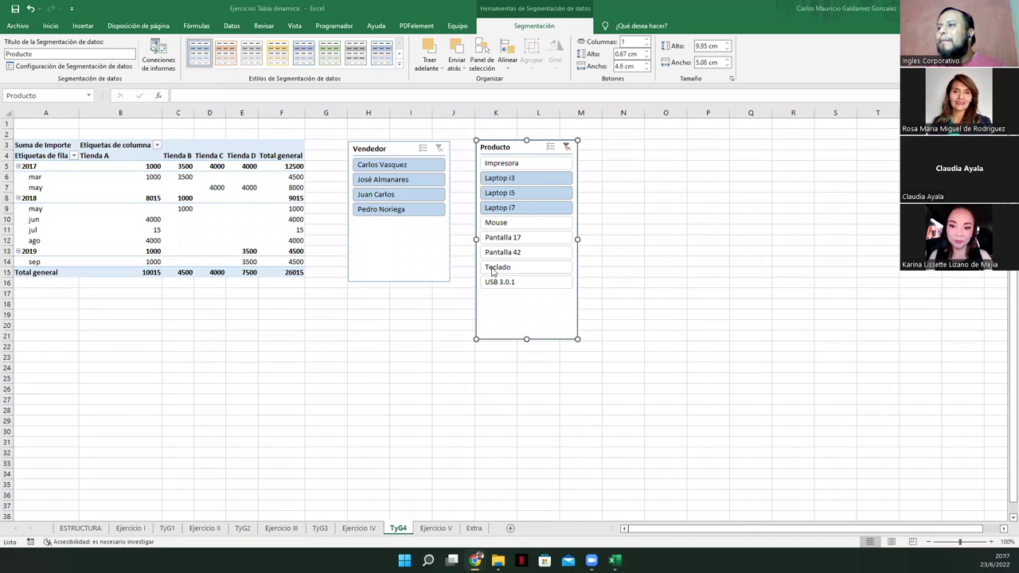
Enable multi-select, clear the Producto filter, and go to the Ejercicio IV sheet
left_click(550, 148)
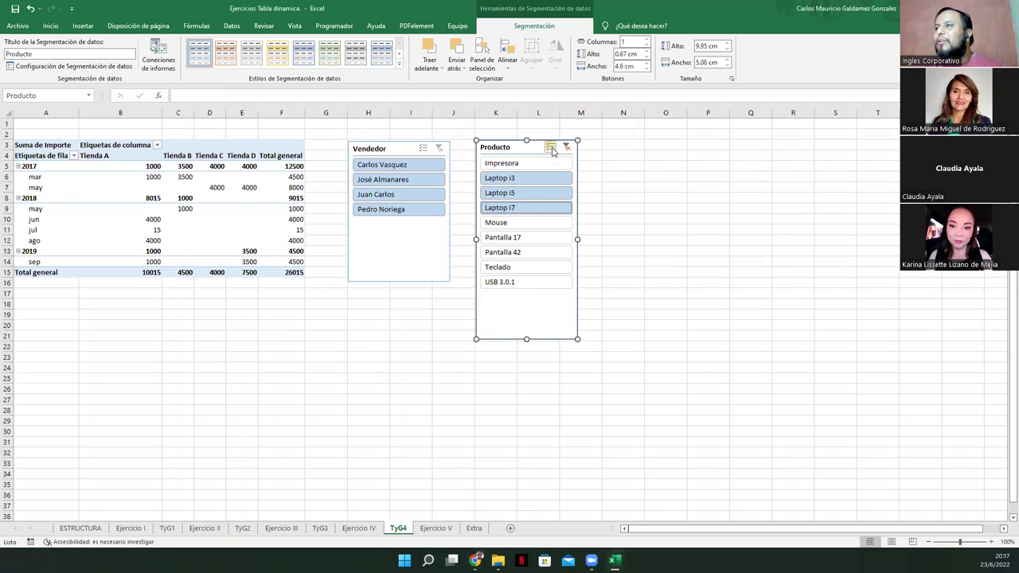
left_click(566, 147)
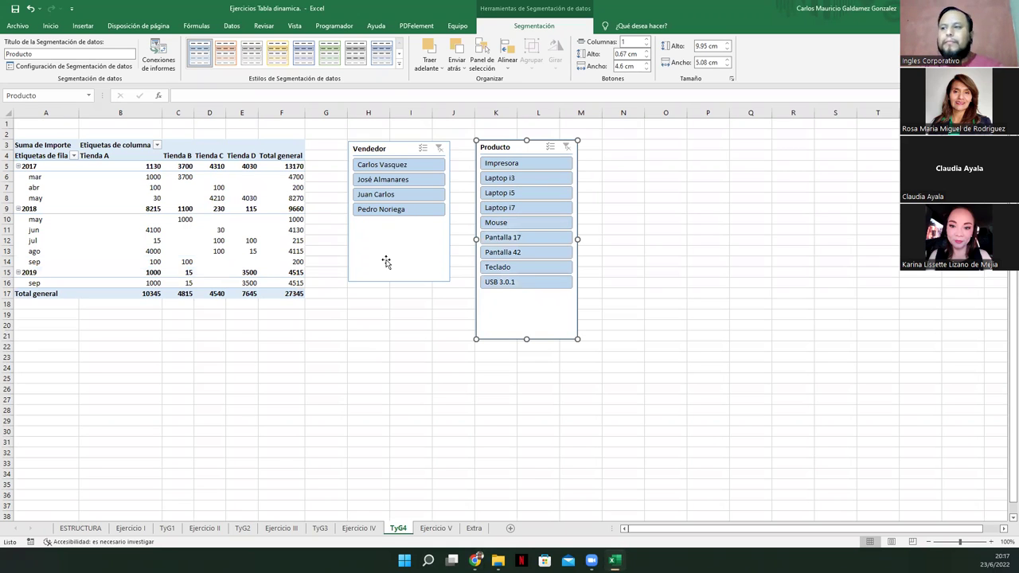
left_click(365, 529)
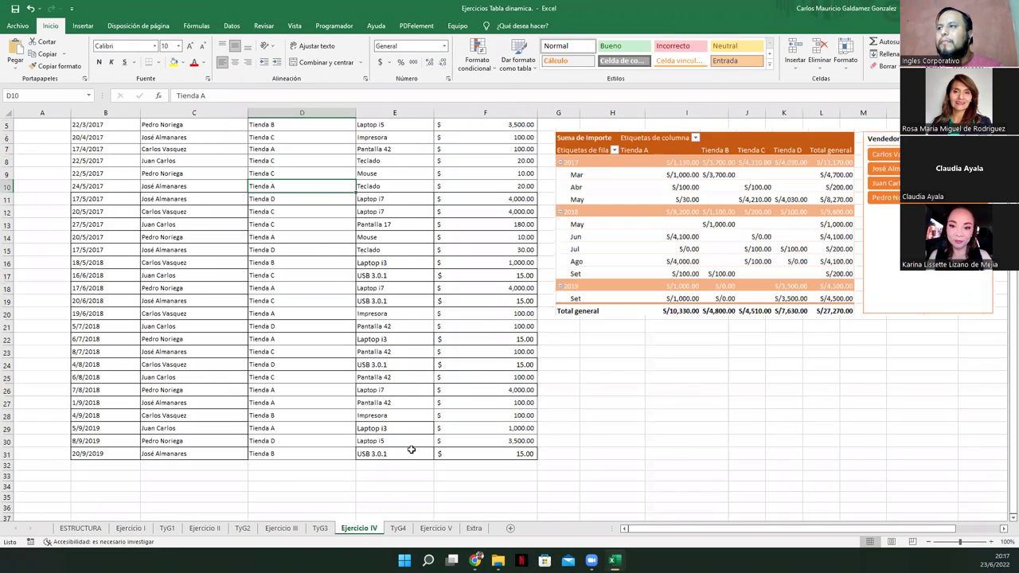
Apply currency format to the TyG4 pivot values in B5:F16
scroll(410, 449, "up", 2)
left_click(399, 531)
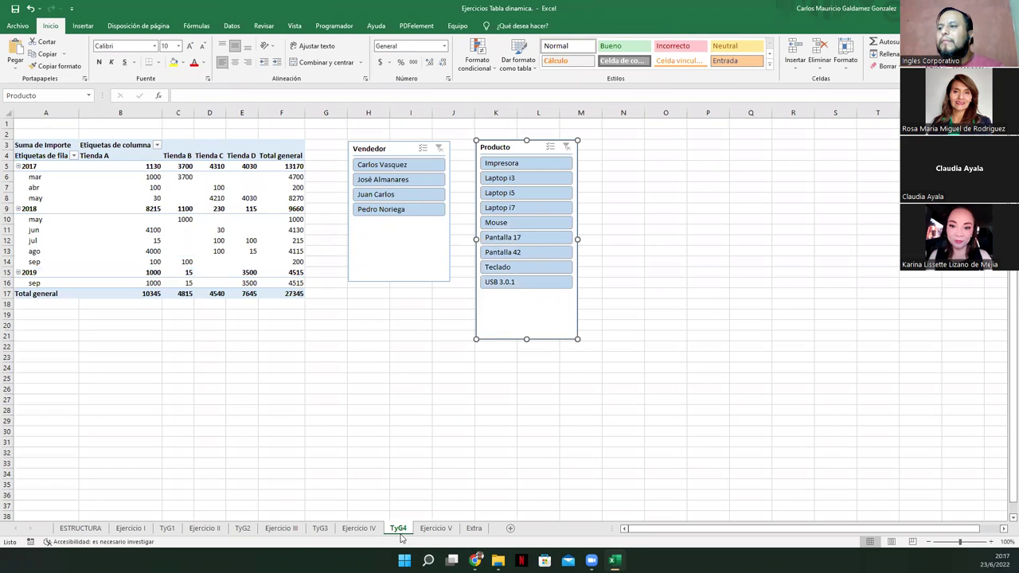
left_click(169, 241)
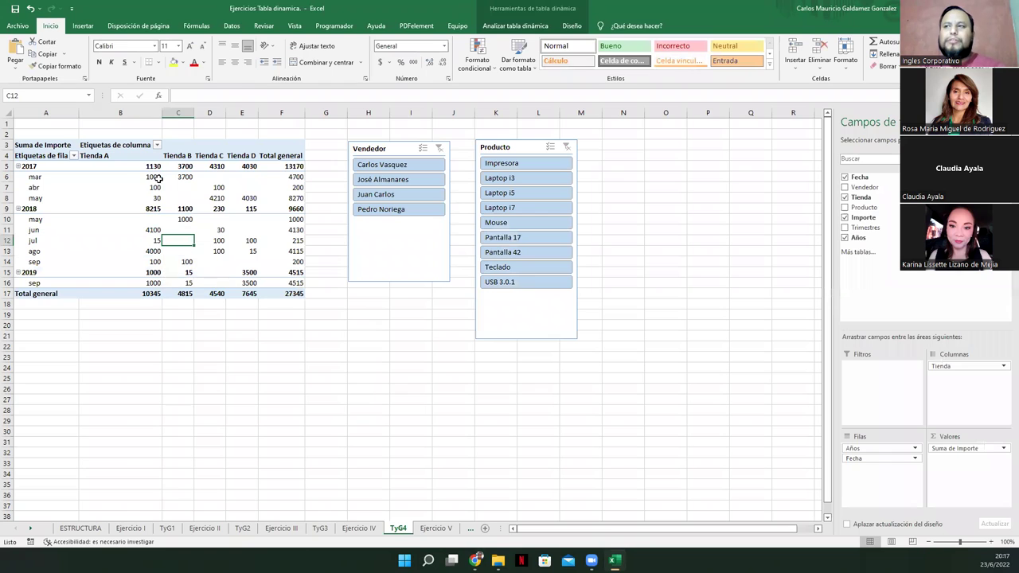
left_click_drag(132, 170, 284, 294)
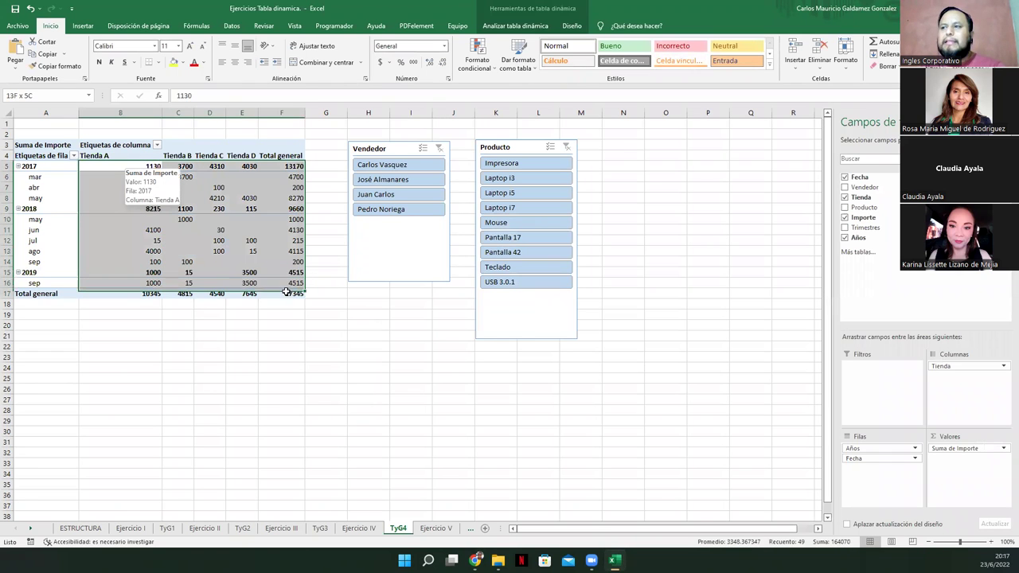
left_click(380, 63)
On Ejercicio IV, copy the dates from B23:B26 into B32:B35
left_click(358, 528)
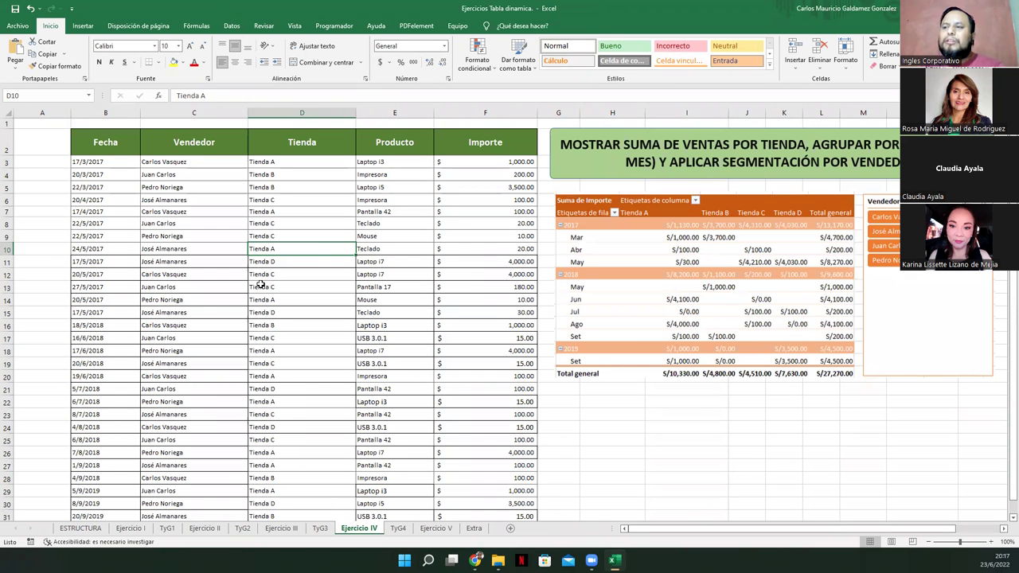
left_click(289, 261)
scroll(239, 303, "down", 6)
scroll(270, 350, "up", 6)
scroll(318, 315, "down", 3)
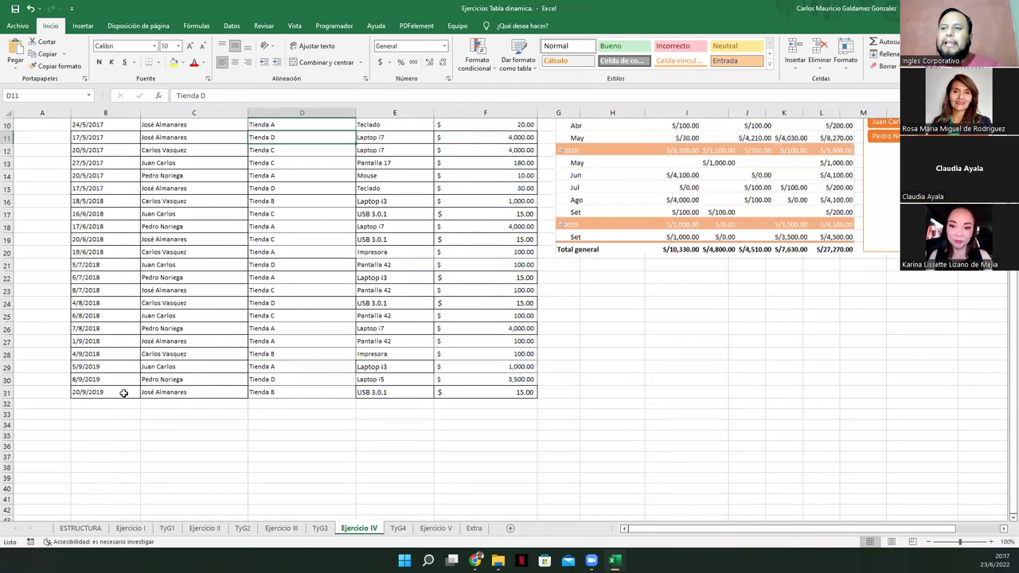
left_click(110, 405)
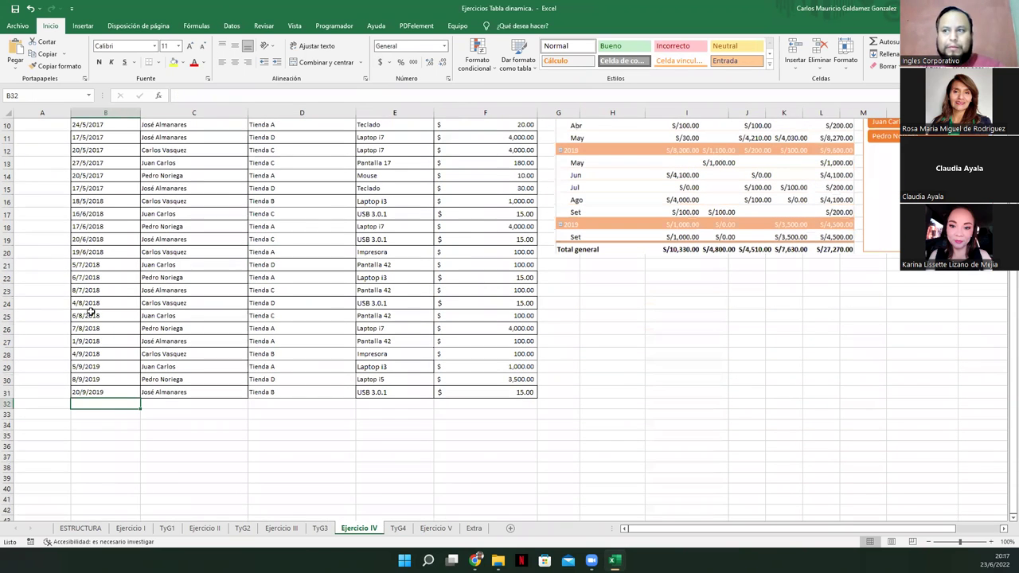
left_click_drag(90, 291, 97, 336)
key("ctrl+c")
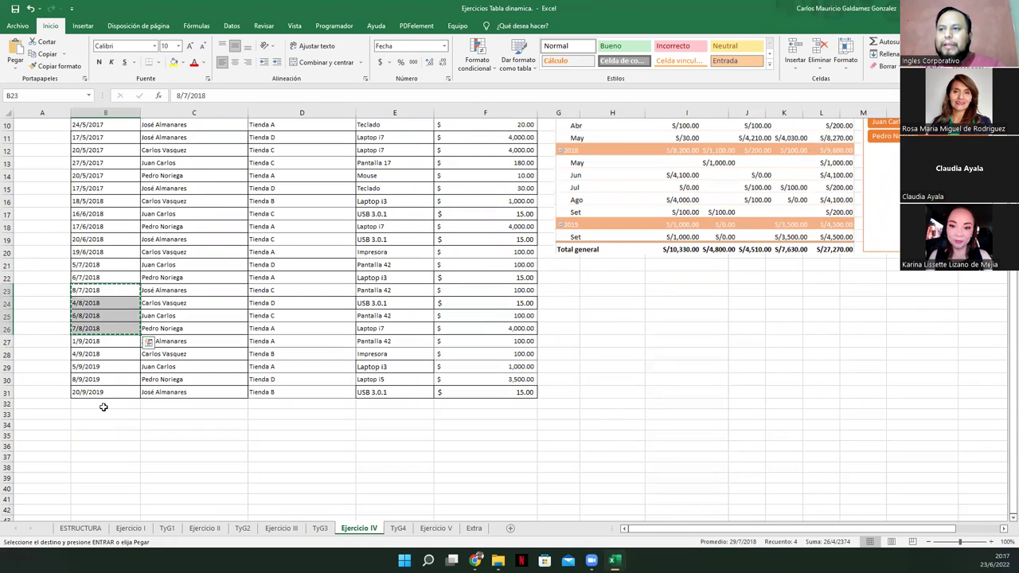
left_click(102, 405)
key("ctrl+v")
Enter a seller's name in C32 and fill it down to C35
left_click(170, 403)
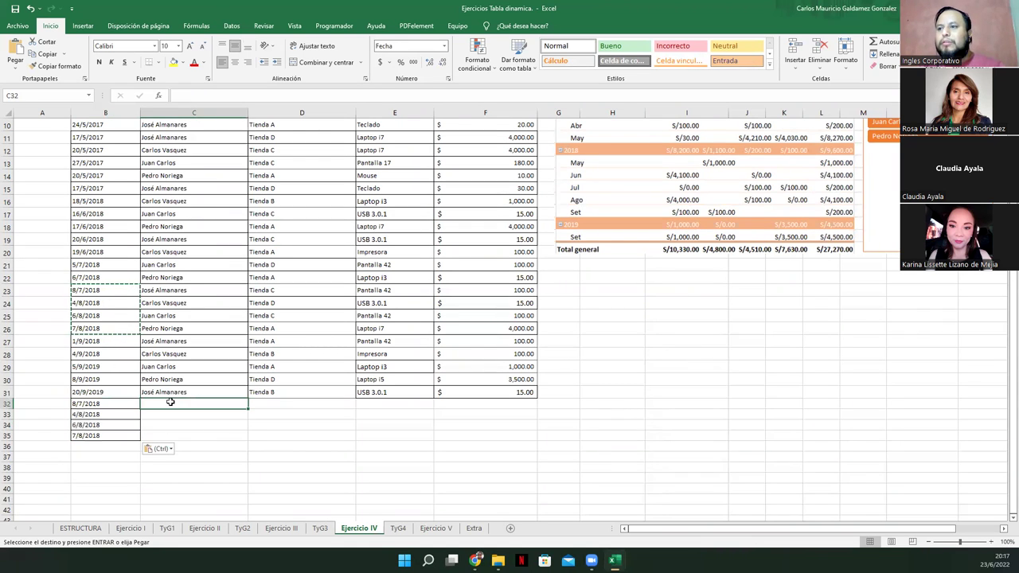
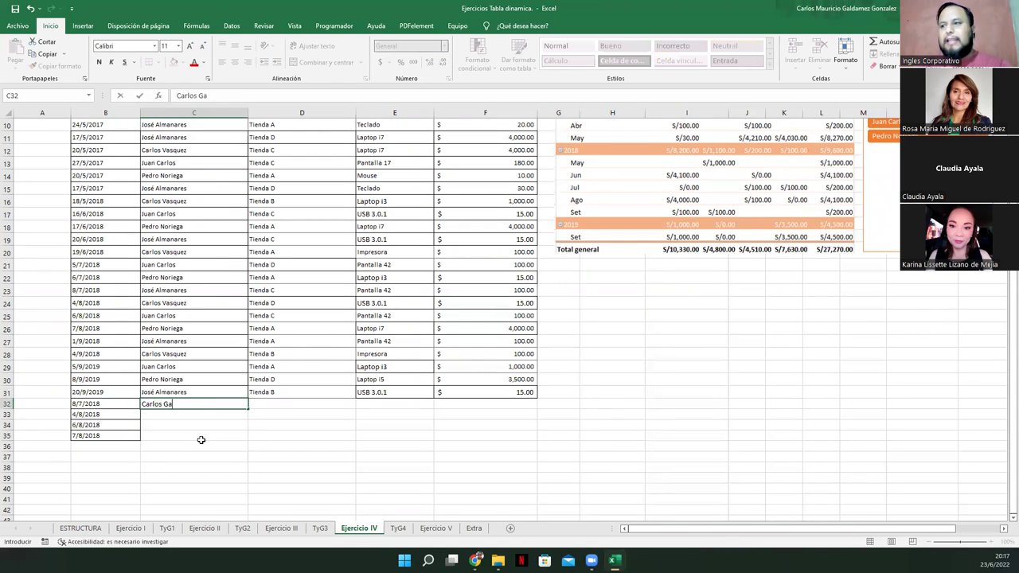
key("Return")
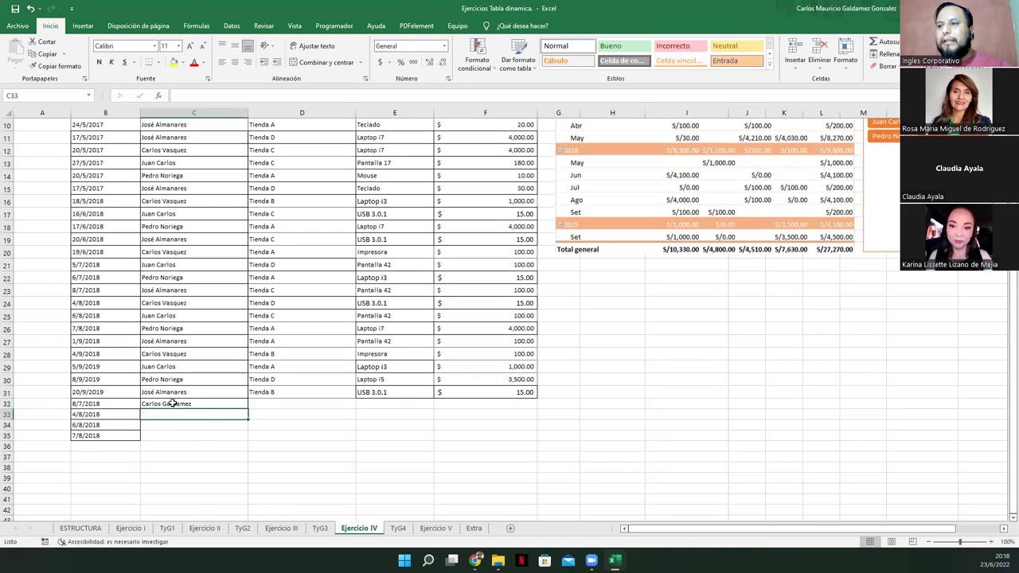
left_click(173, 404)
left_click_drag(247, 409, 245, 438)
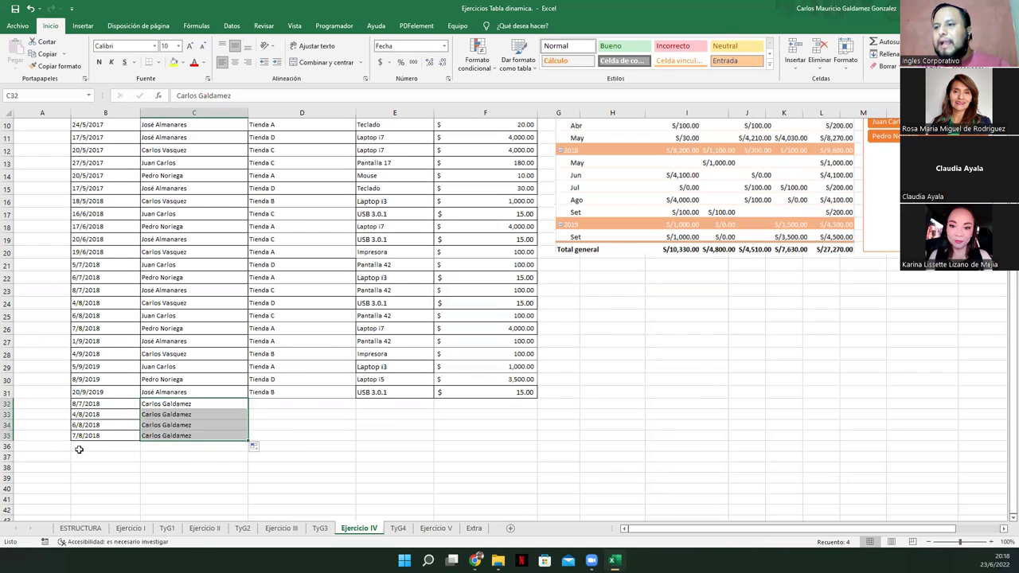
Copy four store names from D28, D29, D30 and D25 into D32:D35
left_click(290, 399)
left_click(287, 366)
left_click_drag(278, 353, 279, 366)
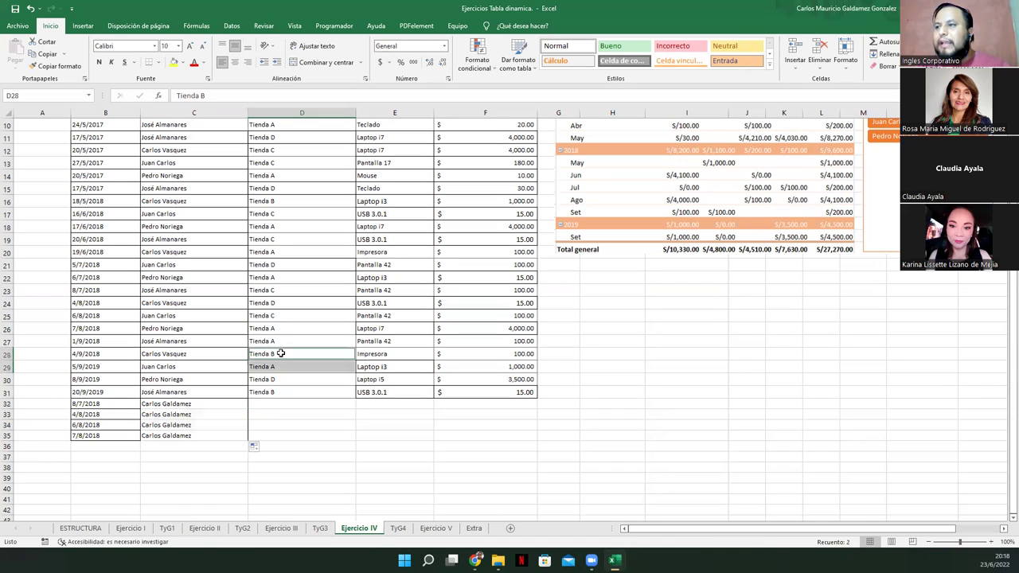
left_click(282, 381, "ctrl")
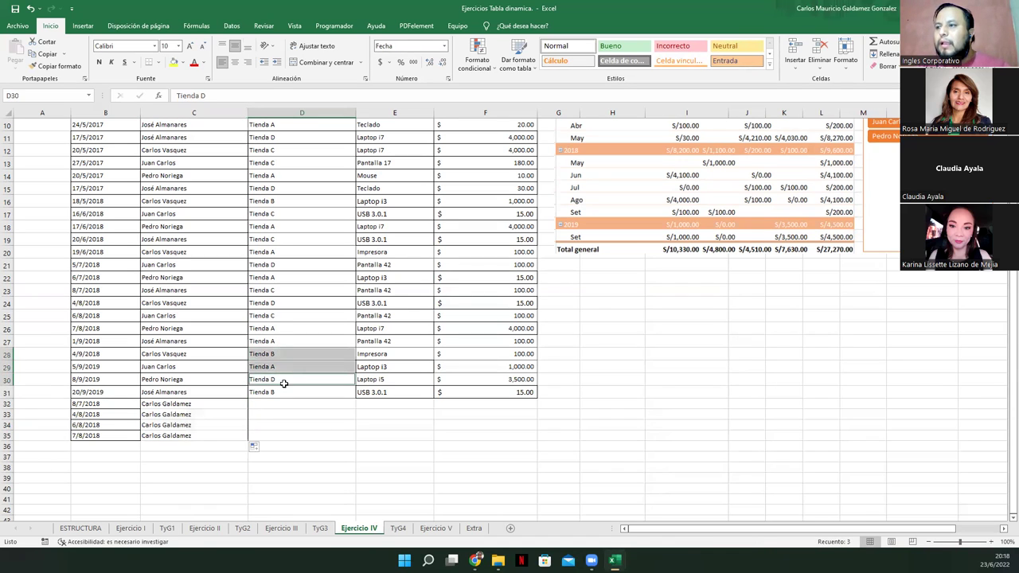
left_click(277, 310, "ctrl")
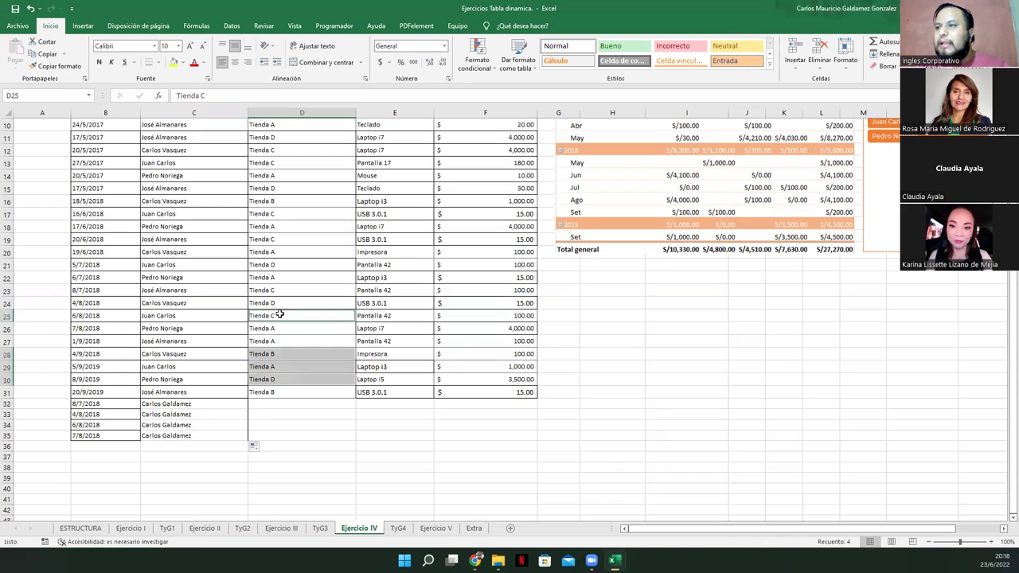
key("ctrl+c")
left_click(282, 405)
key("ctrl+v")
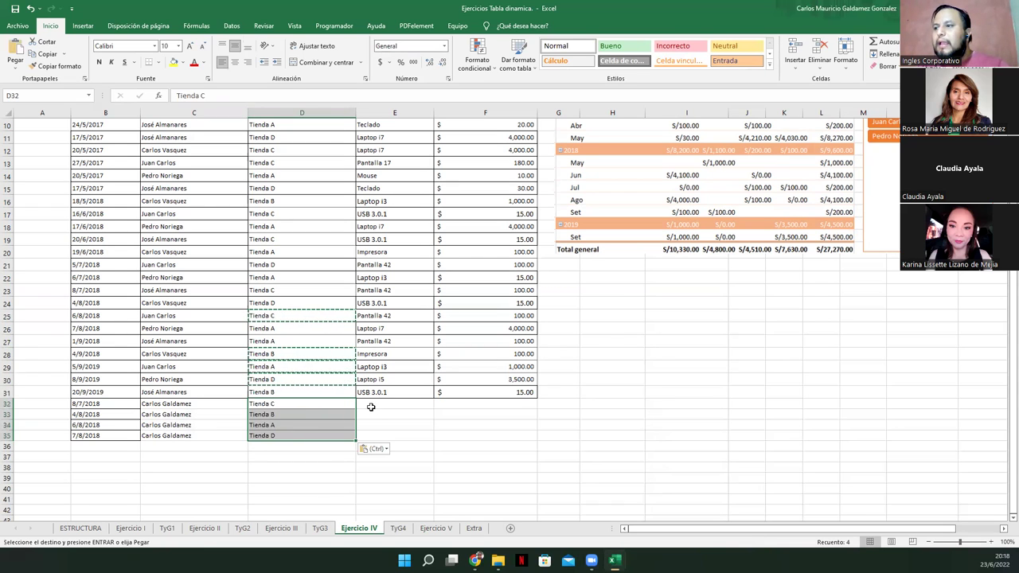
key("Right")
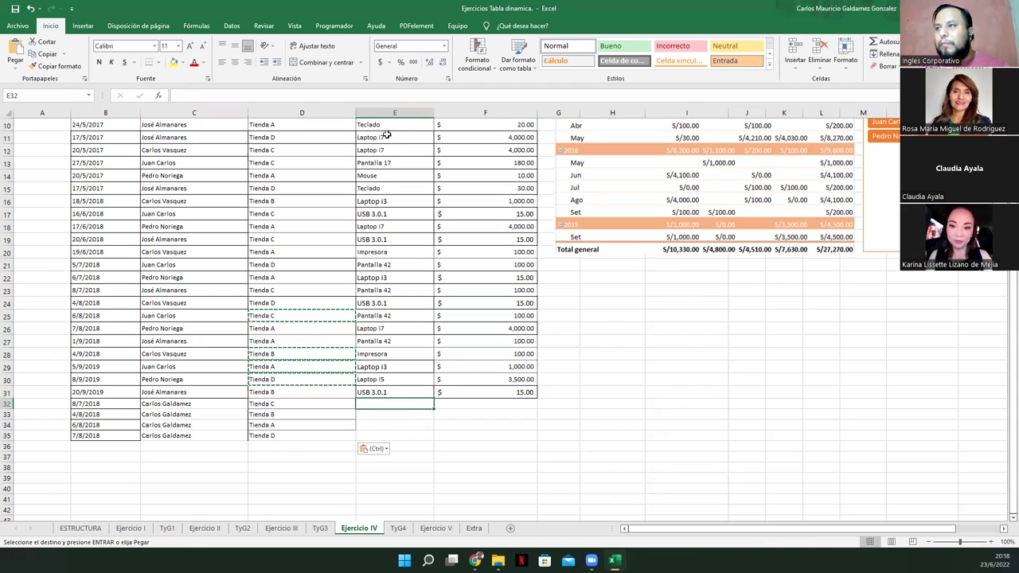
Copy Laptop i7 into E32:E35
left_click_drag(390, 137, 390, 149)
key("ctrl+c")
left_click_drag(380, 403, 380, 435)
key("ctrl+v")
Fill F32:F35 with the 4,000.00 amount copied from F12
left_click(463, 404)
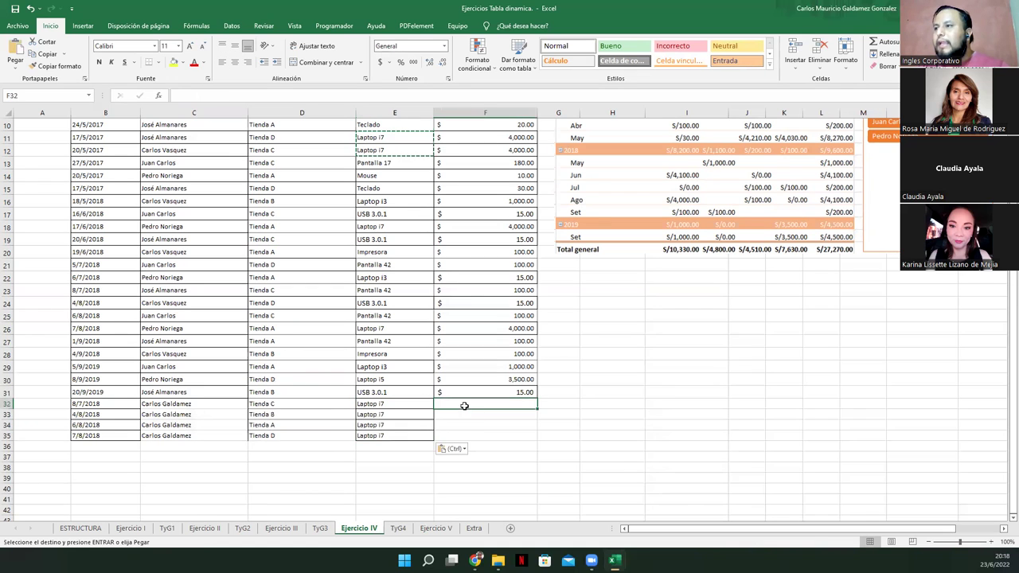
left_click(482, 152)
key("ctrl+c")
left_click(475, 407)
key("ctrl+v")
key("ctrl")
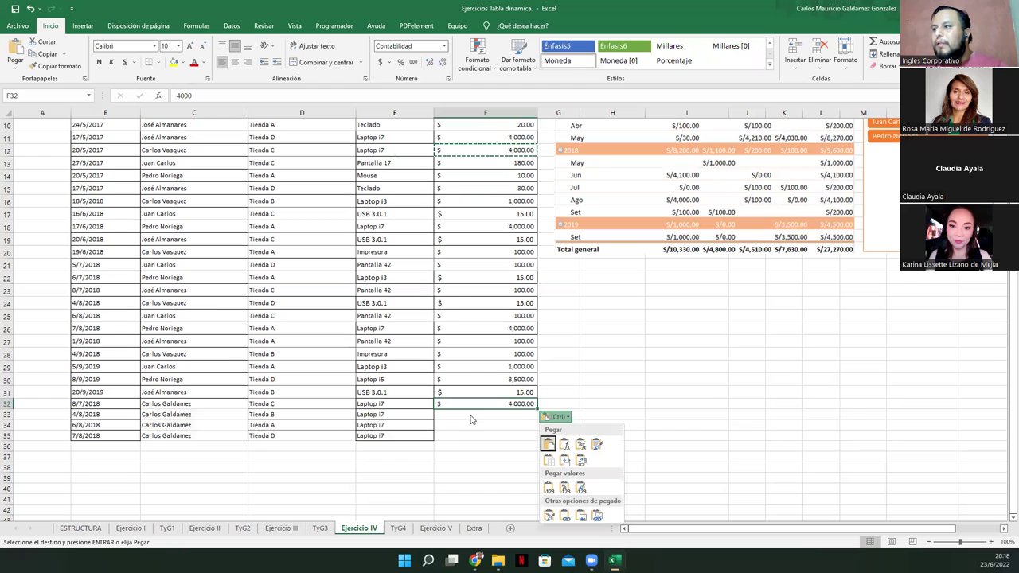
key("ctrl")
key("ctrl+c")
left_click_drag(456, 415, 457, 435)
key("ctrl+v")
Add all borders to the new rows B32:F35
left_click_drag(107, 404, 439, 432)
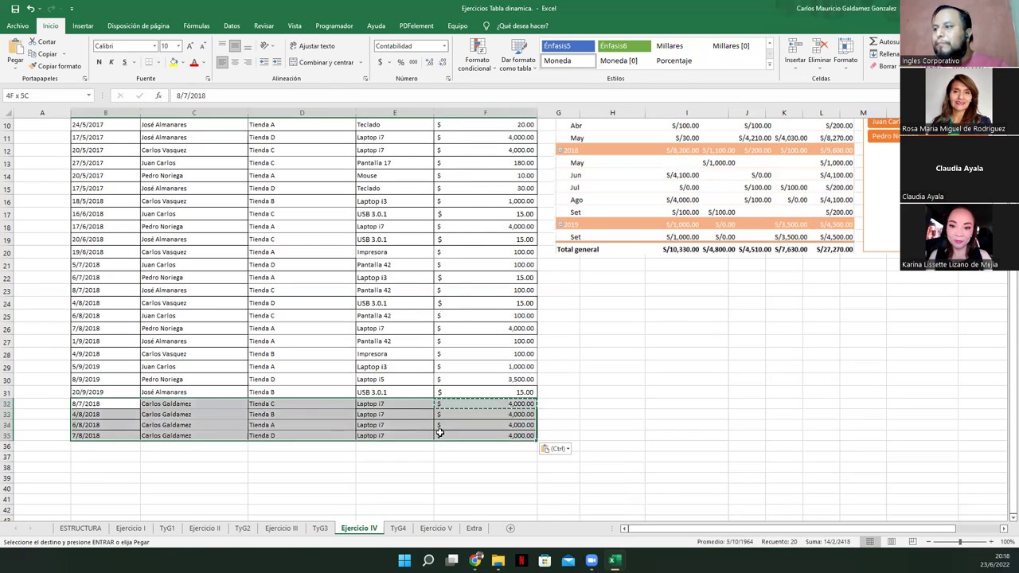
left_click(158, 63)
left_click(167, 154)
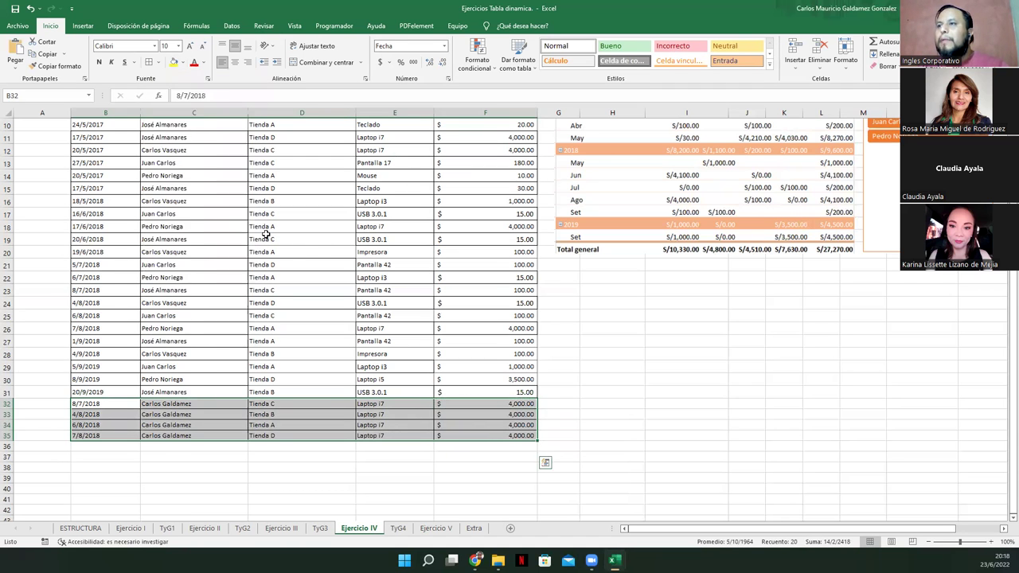
left_click(318, 264)
scroll(438, 326, "up", 3)
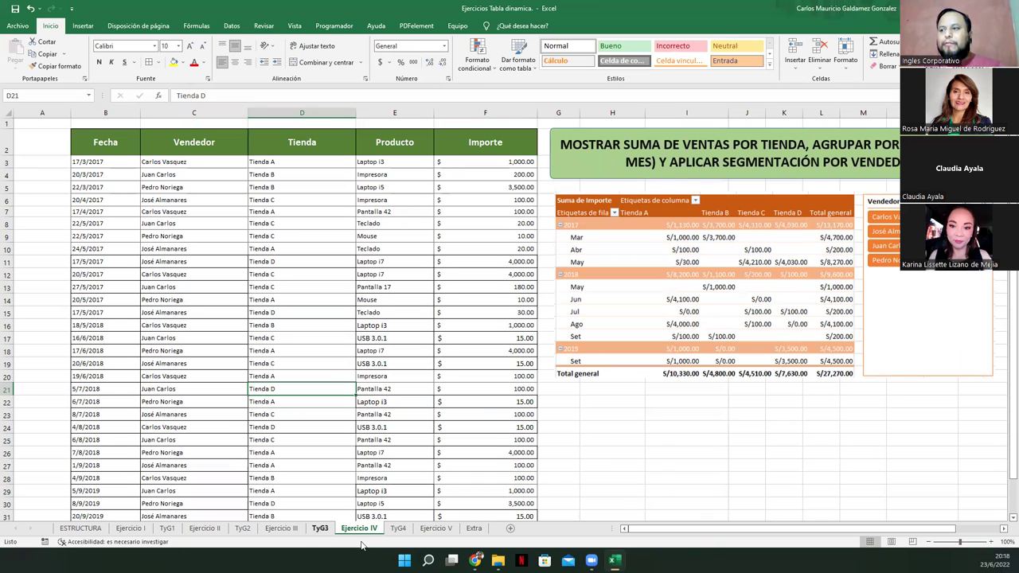
Return to the TyG4 sheet and select a cell in its pivot table
left_click(398, 528)
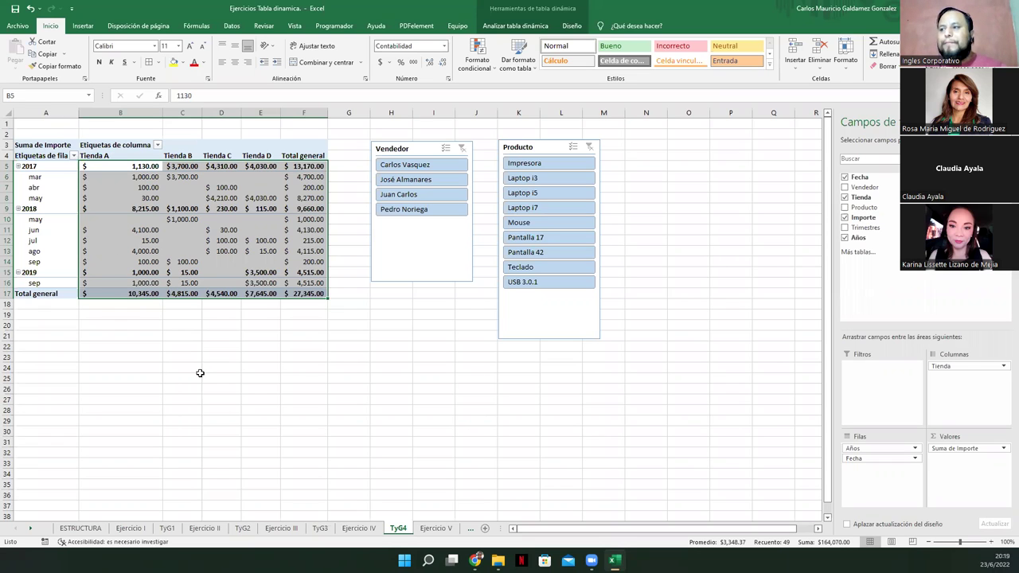
left_click(214, 222)
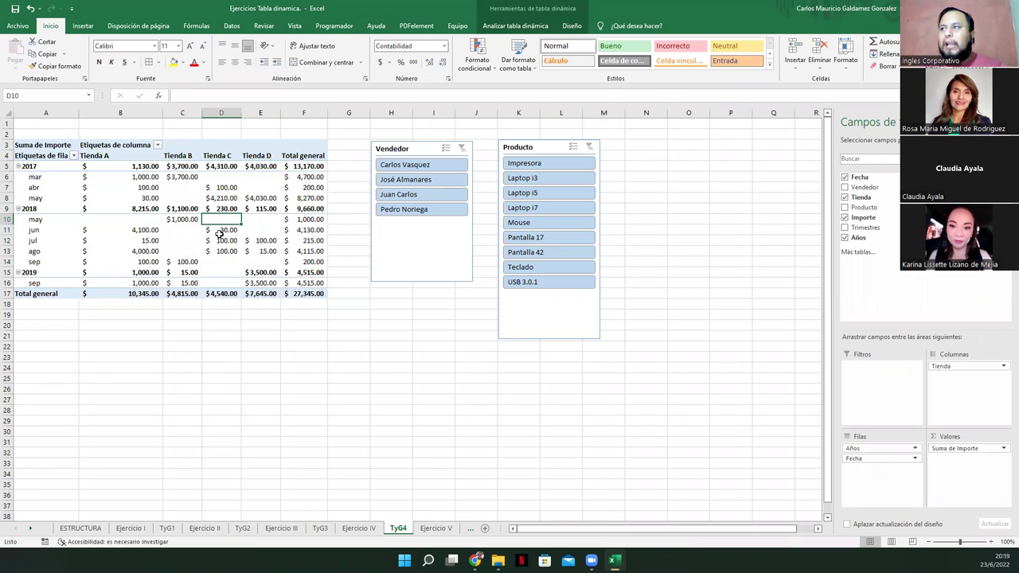
Refresh the TyG4 pivot table from the pivot analysis tools
left_click(519, 26)
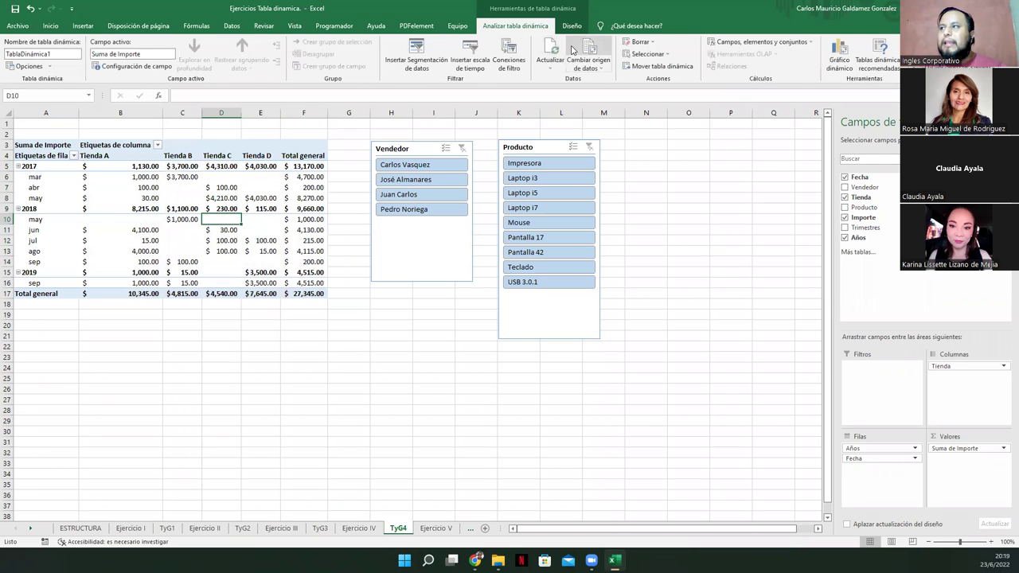
left_click(549, 46)
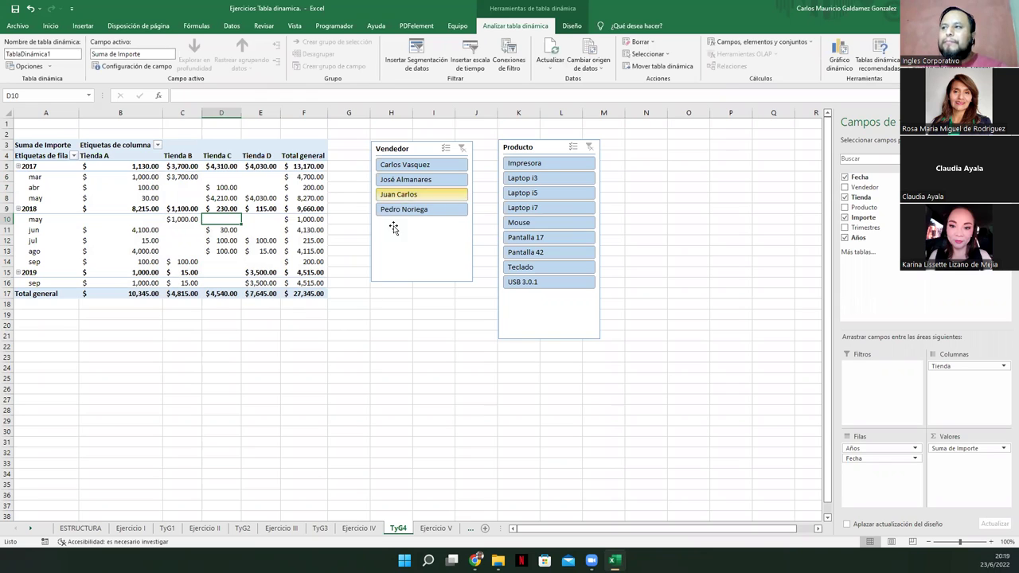
left_click(552, 53)
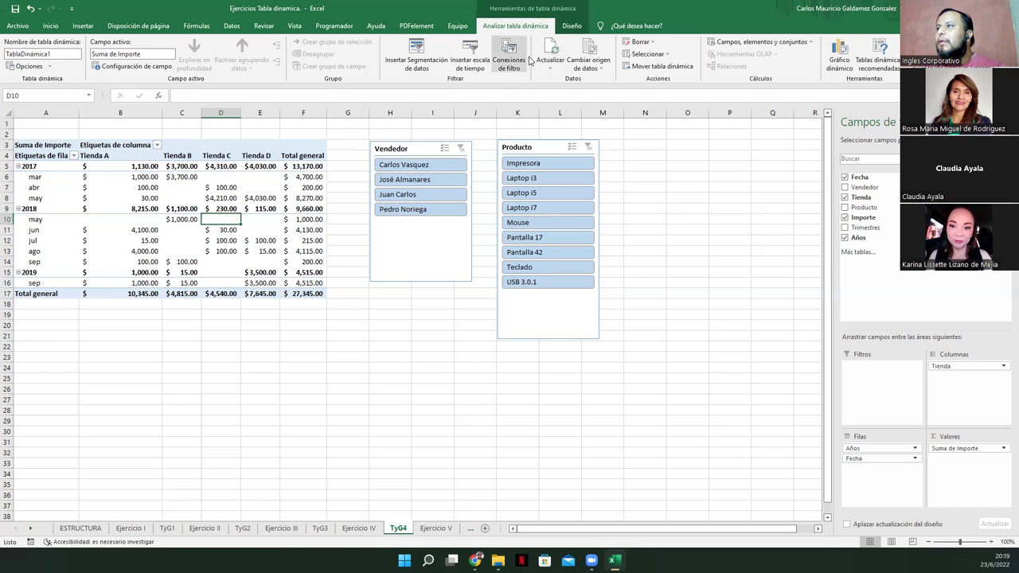
right_click(146, 229)
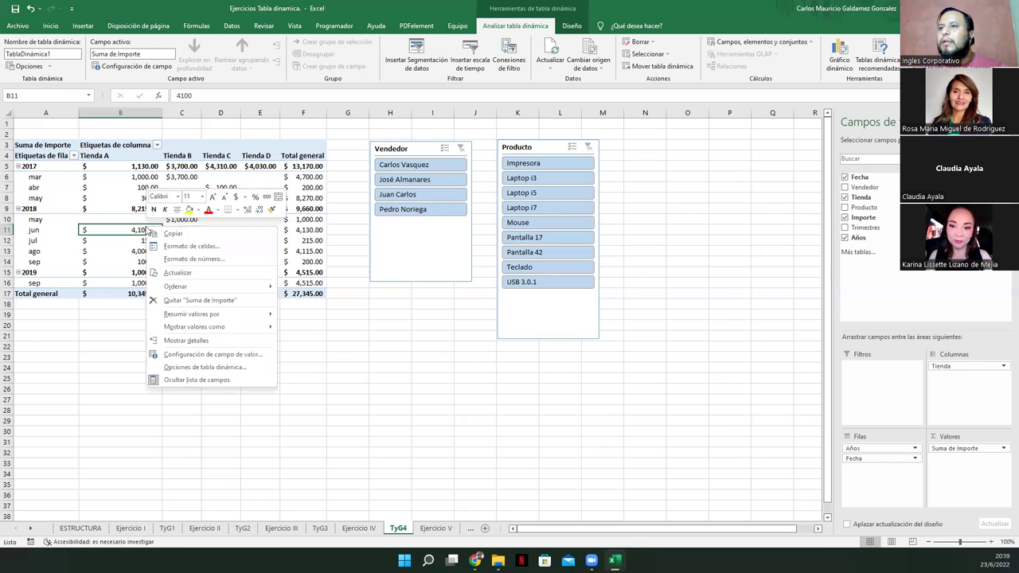
left_click(369, 242)
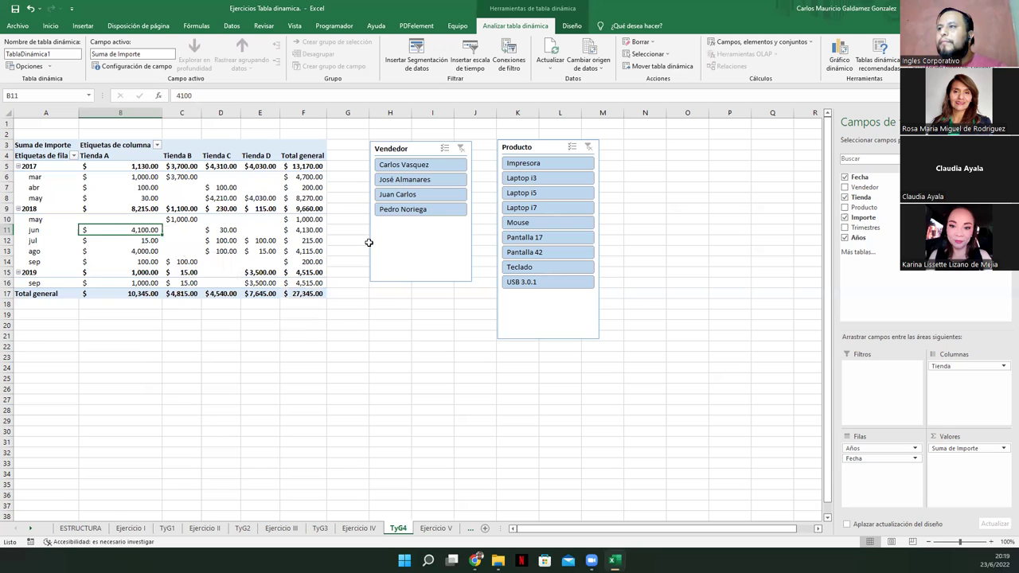
Replace the Vendedor slicer with a new one beside Producto, then switch to Ejercicio IV
left_click(459, 152)
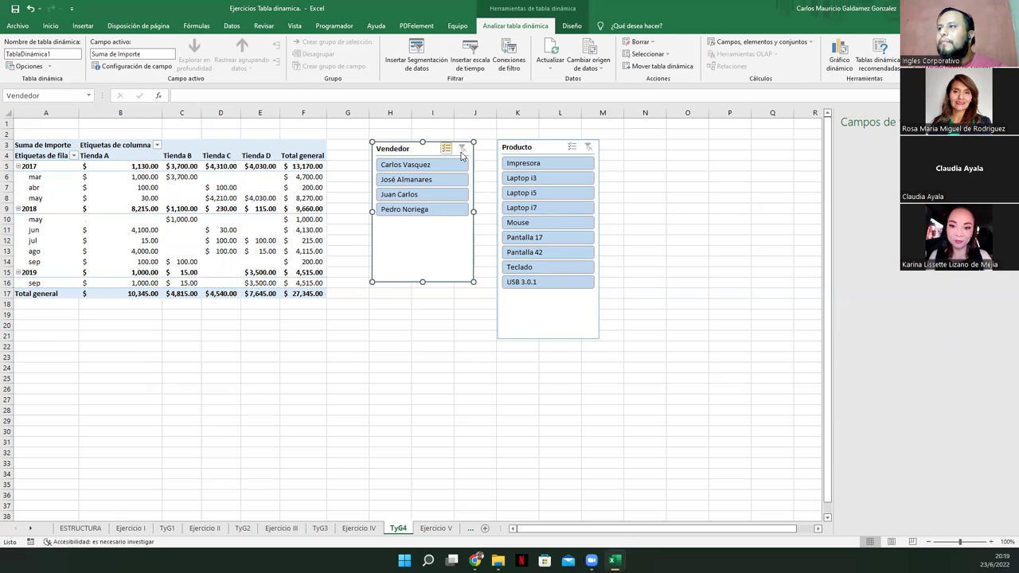
key("Delete")
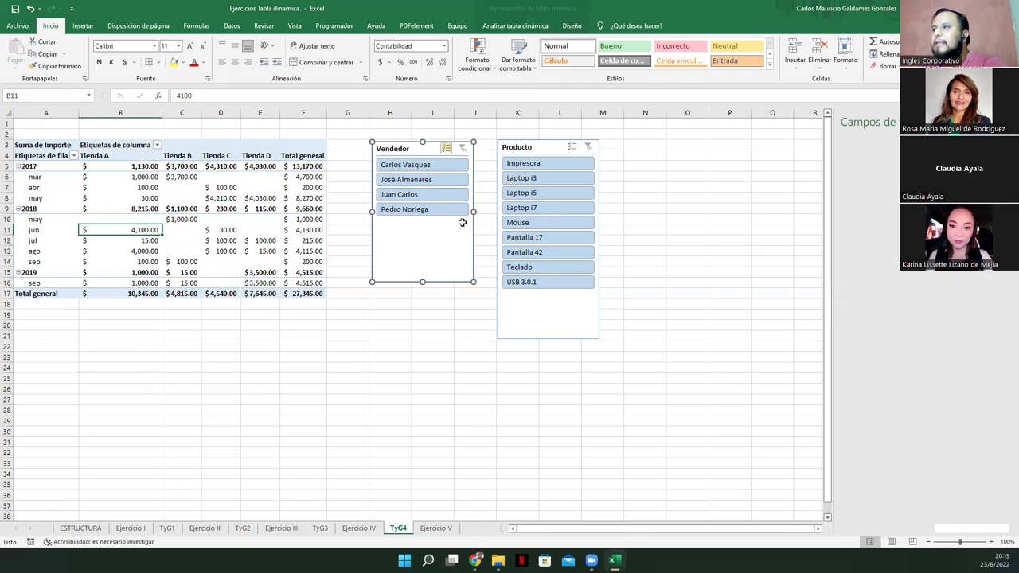
left_click(272, 208)
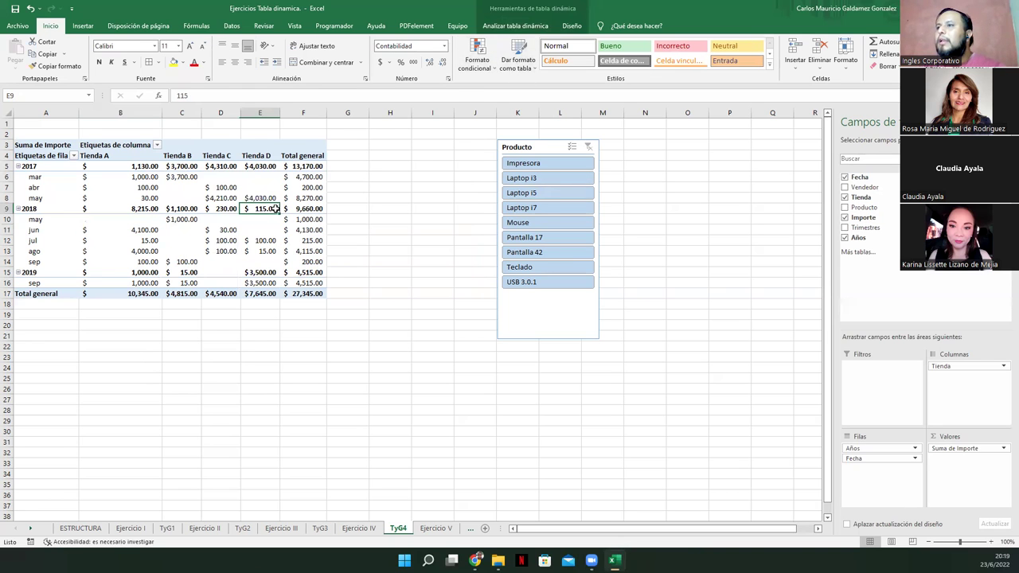
left_click(516, 25)
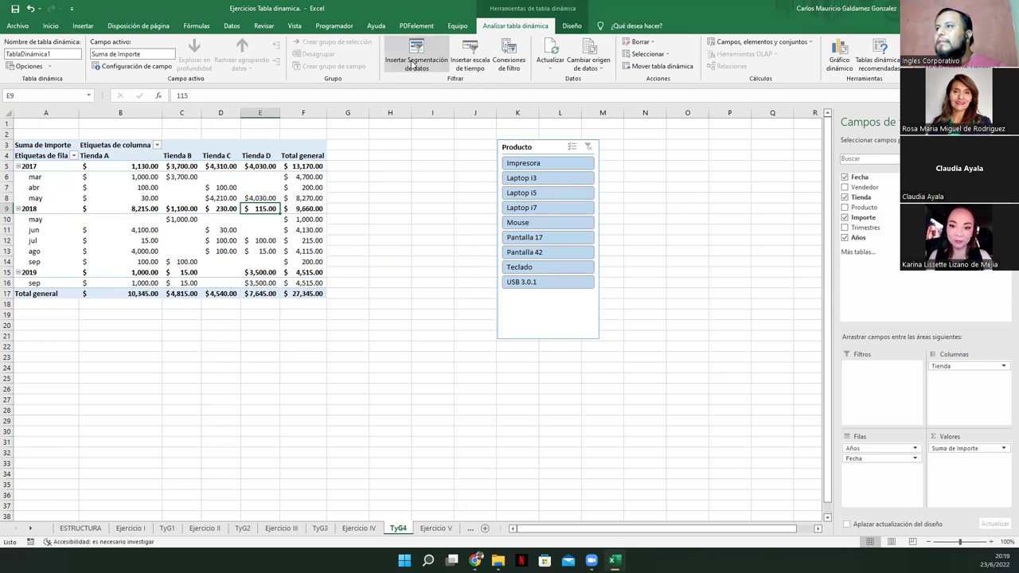
left_click(414, 62)
left_click(388, 173)
left_click(437, 355)
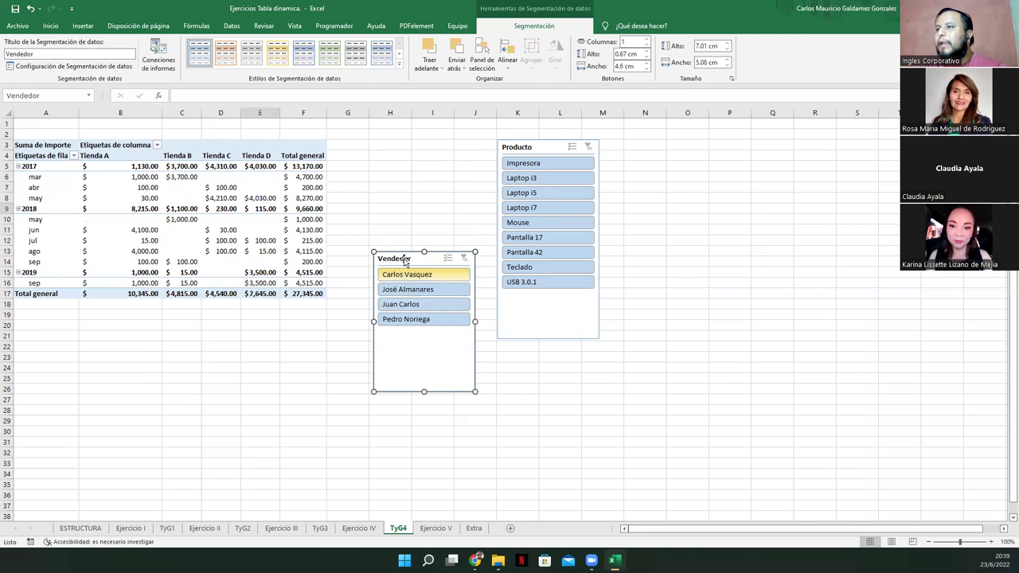
left_click_drag(403, 253, 405, 145)
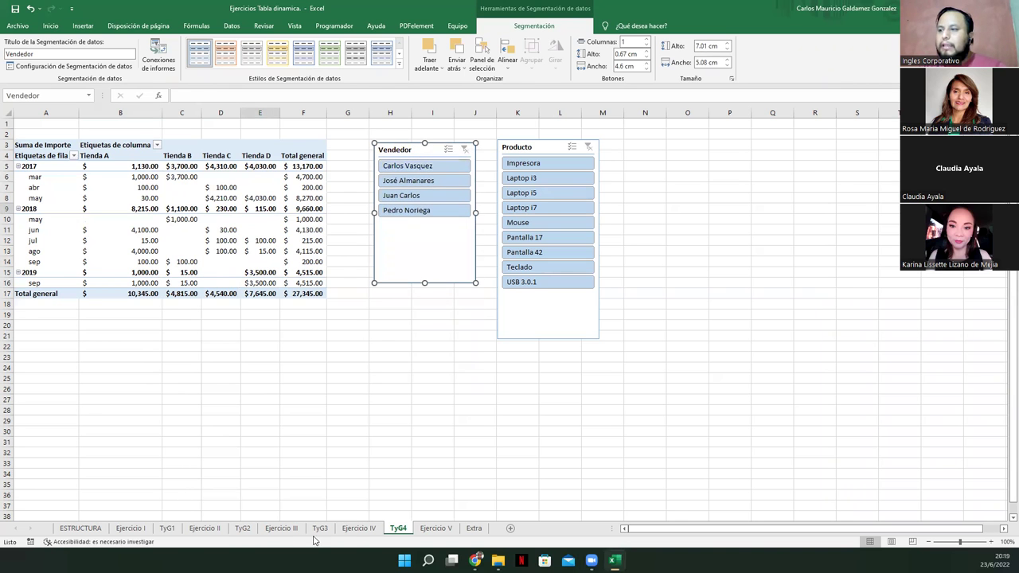
left_click(358, 528)
scroll(291, 382, "down", 2)
Copy the formatting of sales row 31 (B31:F31) onto the new rows 32 to 35
scroll(291, 382, "down", 2)
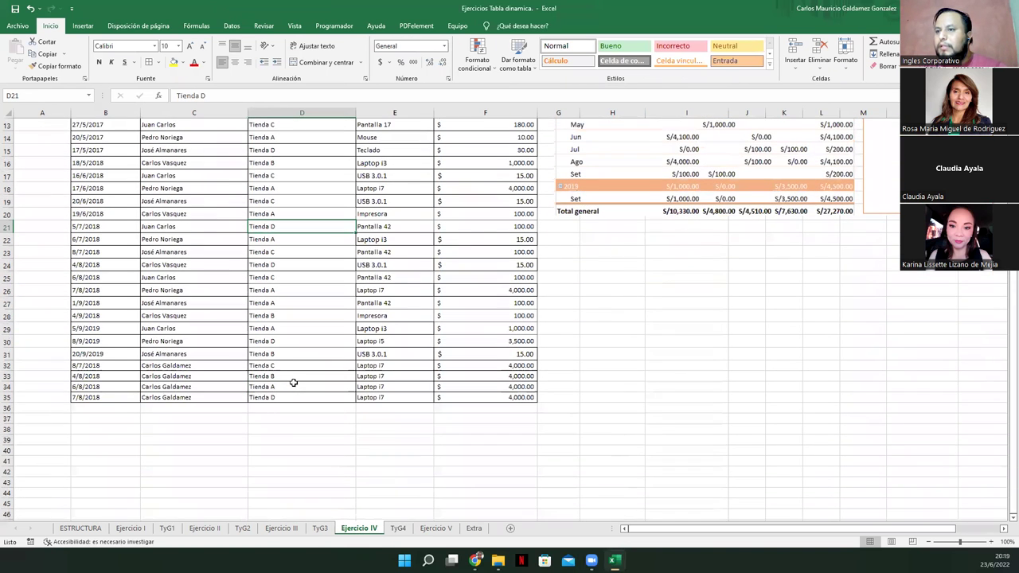
left_click(97, 353)
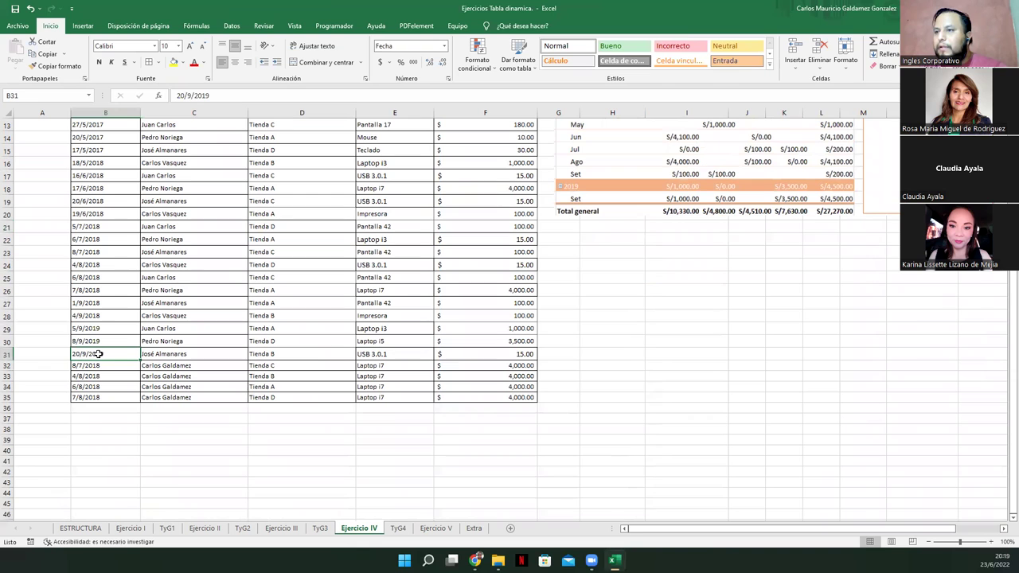
left_click_drag(121, 354, 493, 354)
left_click(54, 66)
mouse_move(99, 366)
left_mouse_down()
mouse_move(263, 365)
mouse_move(482, 396)
left_mouse_up()
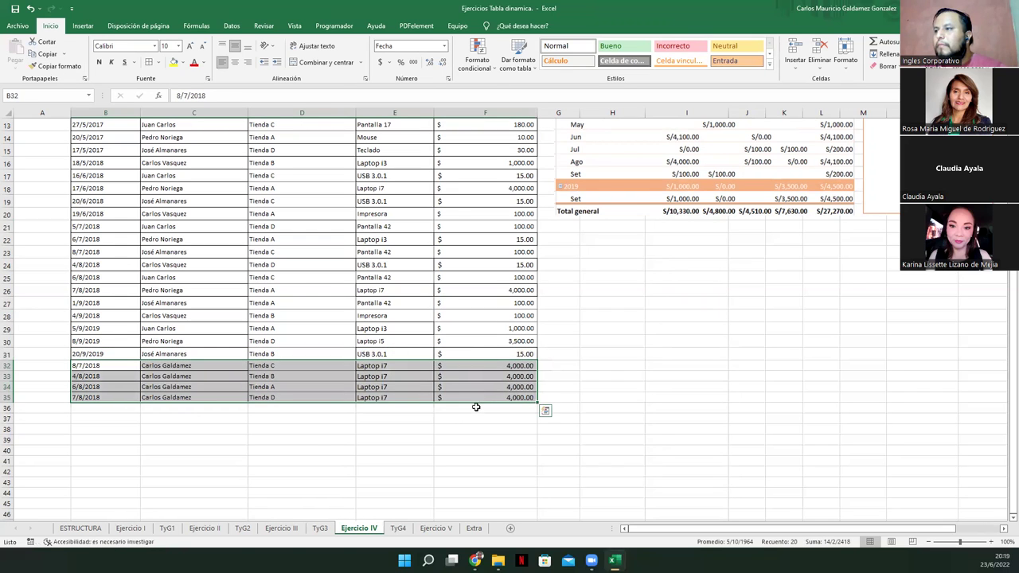
left_click(280, 386)
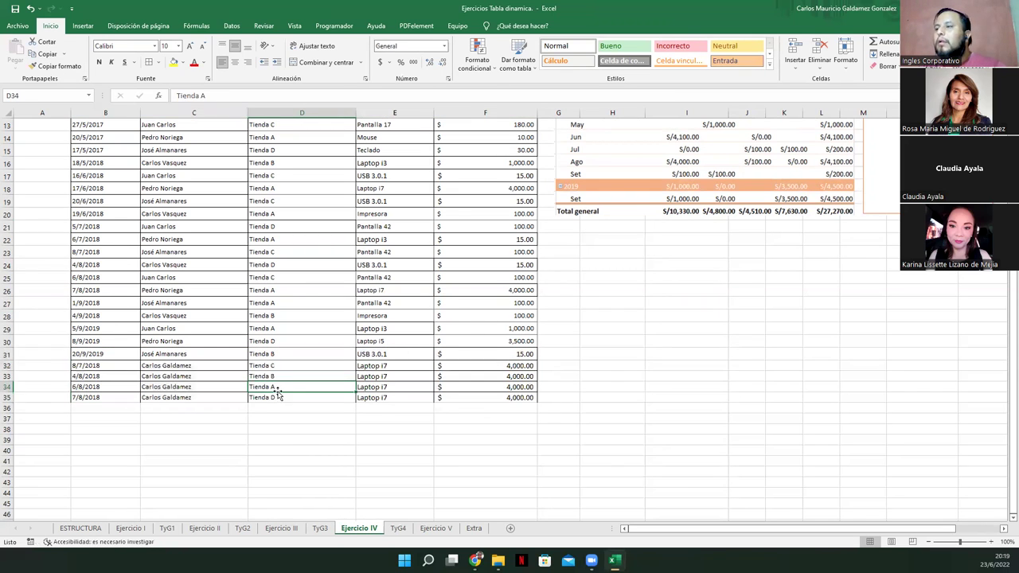
Return to the TyG4 pivot sheet
scroll(306, 350, "up", 1)
left_click(195, 303)
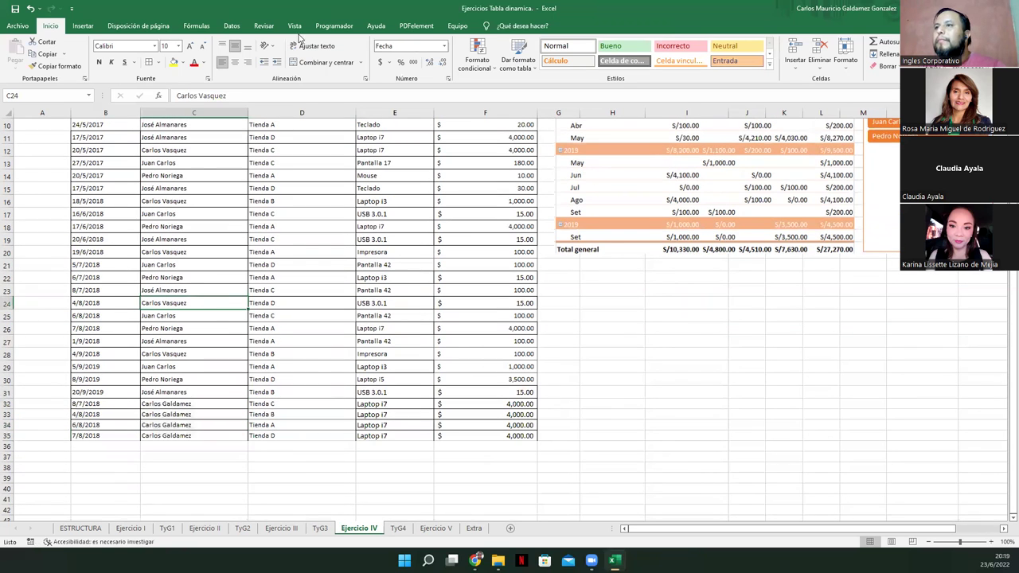
left_click(84, 26)
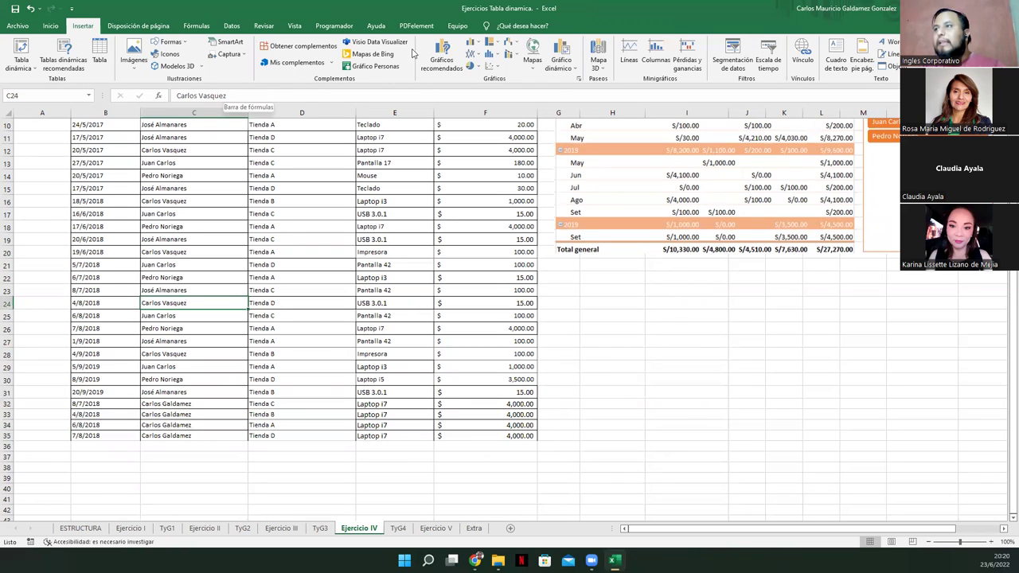
left_click(50, 26)
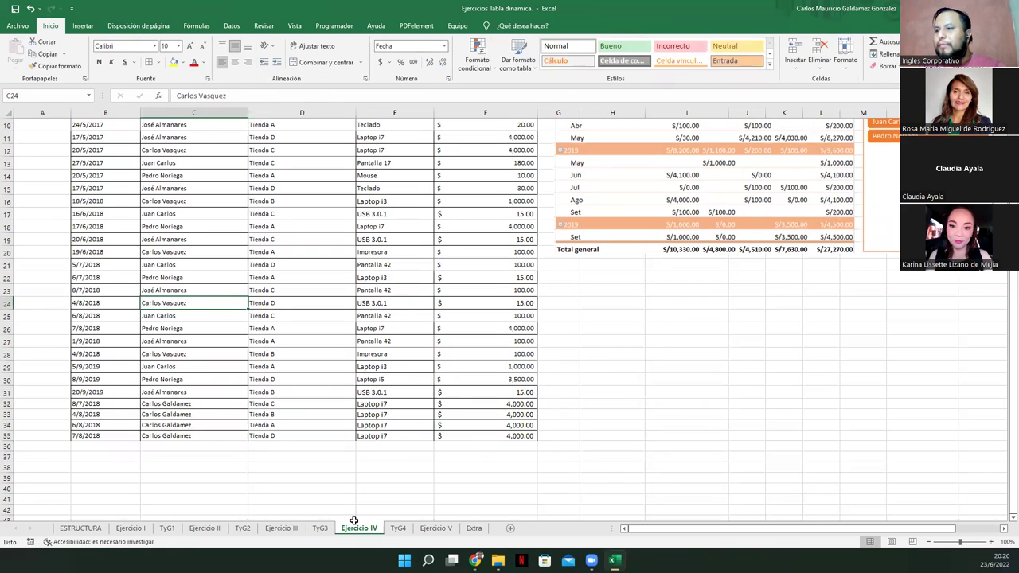
left_click(398, 528)
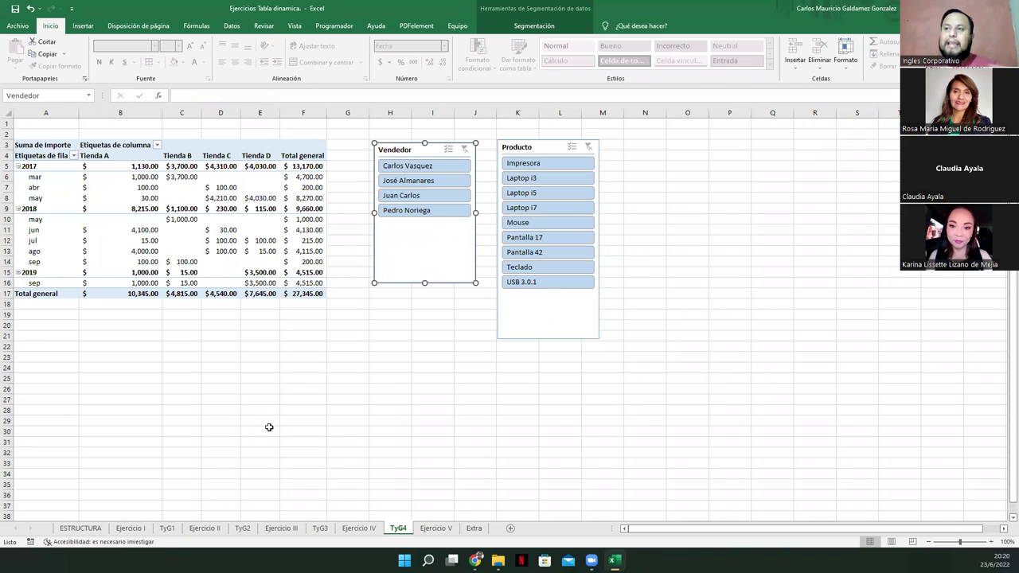
Review the Ejercicio IV sales records and refresh the TyG4 pivot table
left_click(347, 533)
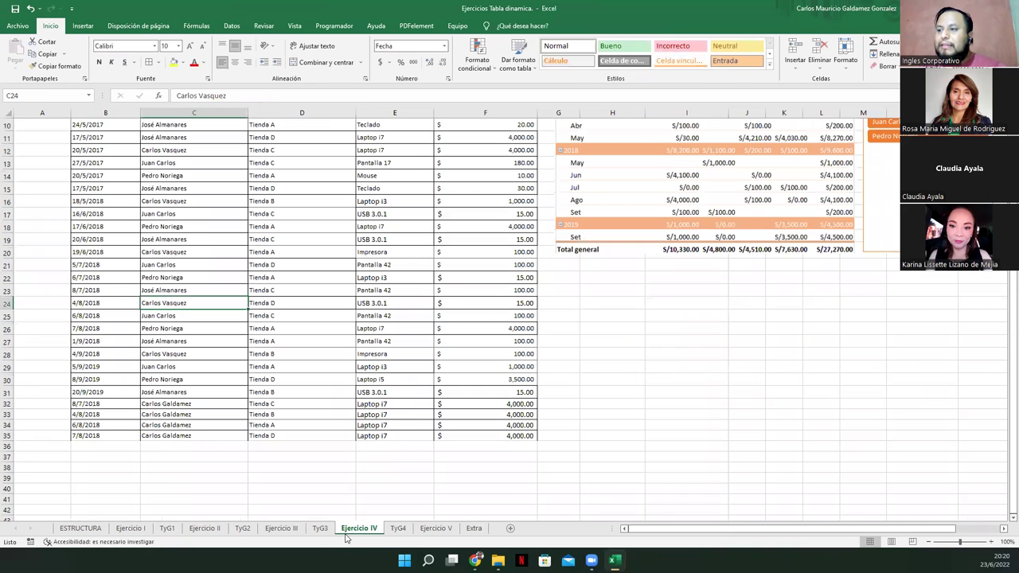
left_click_drag(87, 392, 510, 146)
left_click(351, 353)
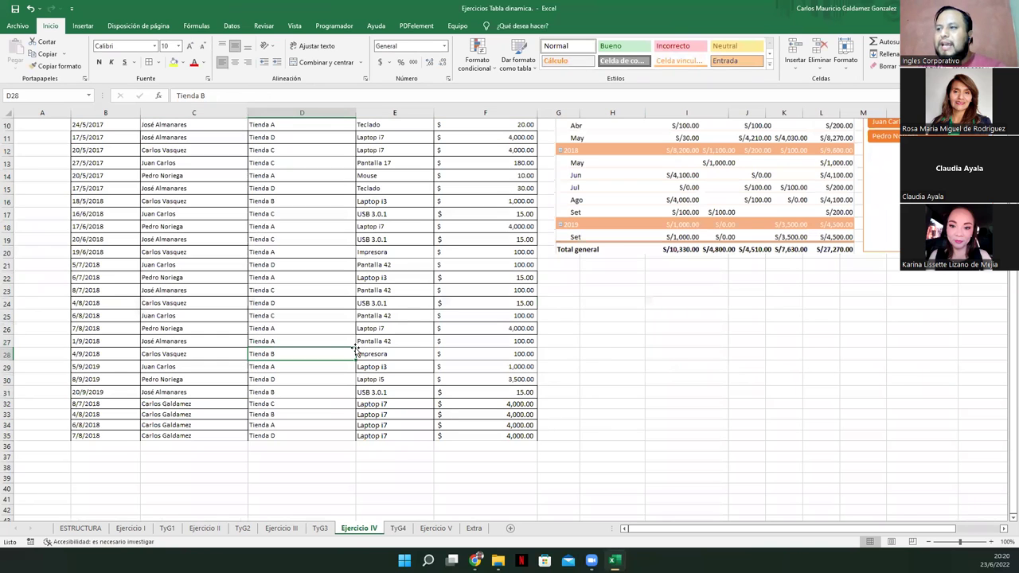
left_click(399, 529)
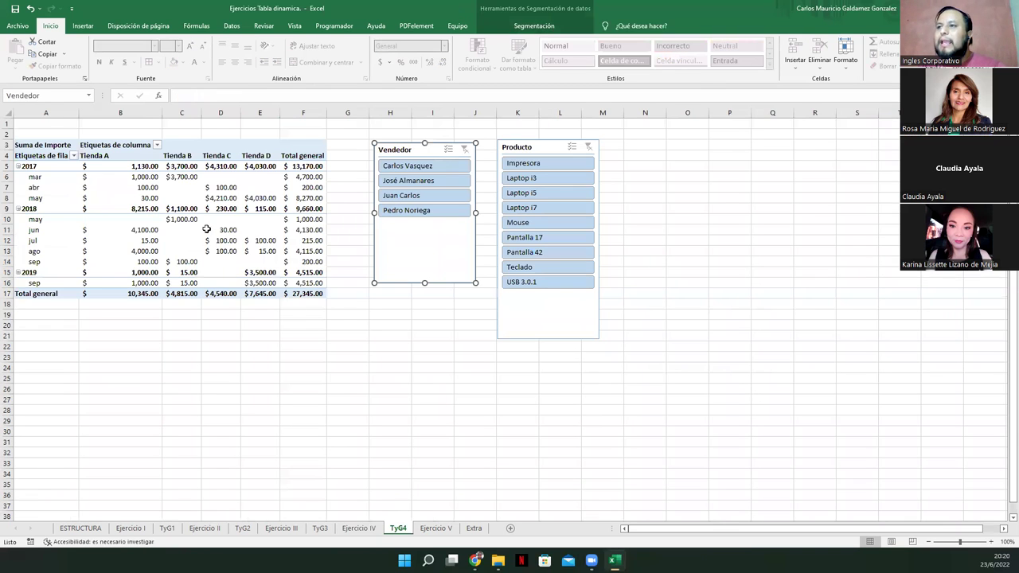
right_click(204, 230)
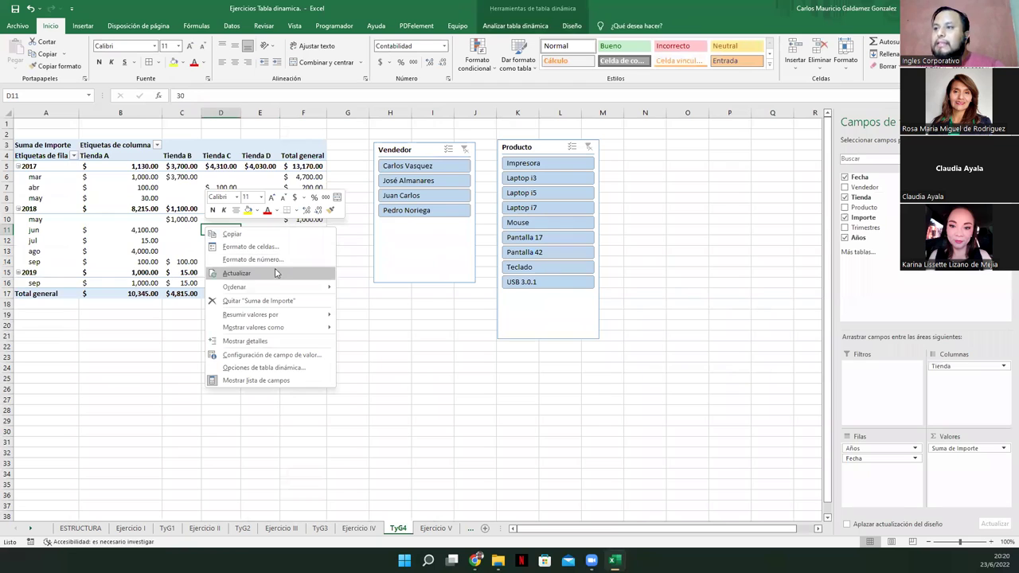
mouse_move(280, 283)
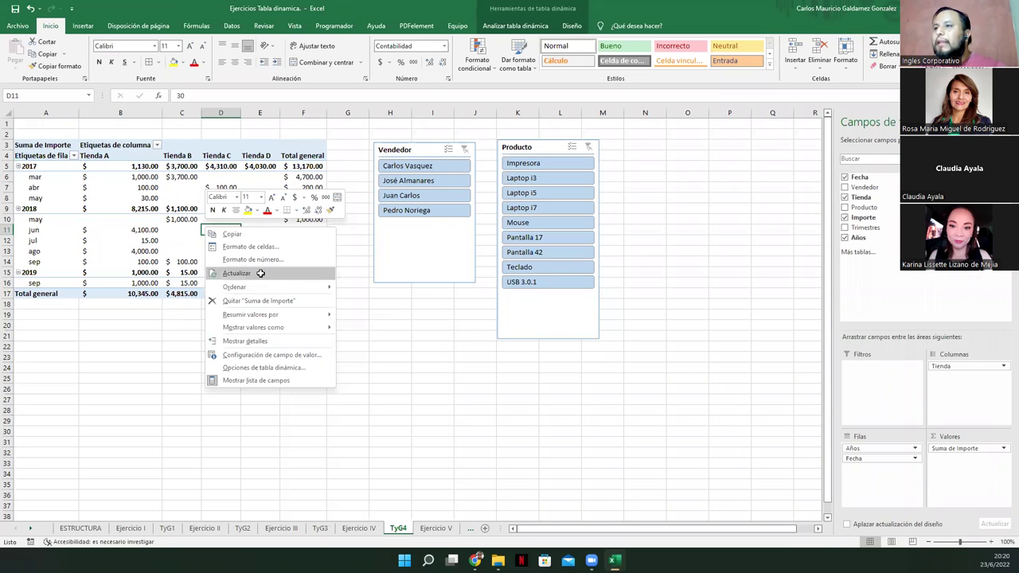
left_click(261, 273)
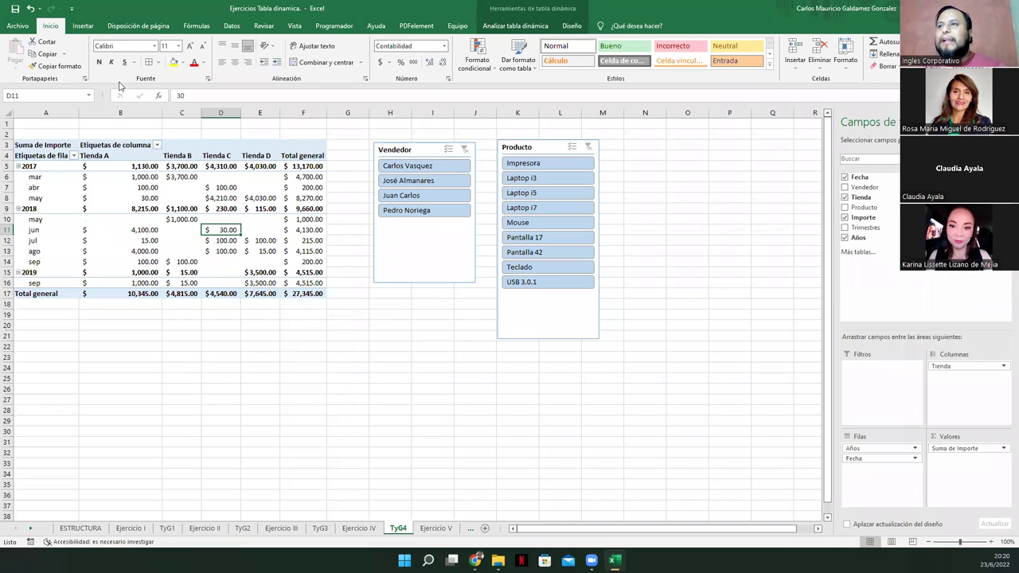
Insert a new pivot table from the Ejercicio IV sales data at TyG4!$A$23
left_click(358, 528)
left_click(398, 529)
left_click(359, 528)
left_click(231, 239)
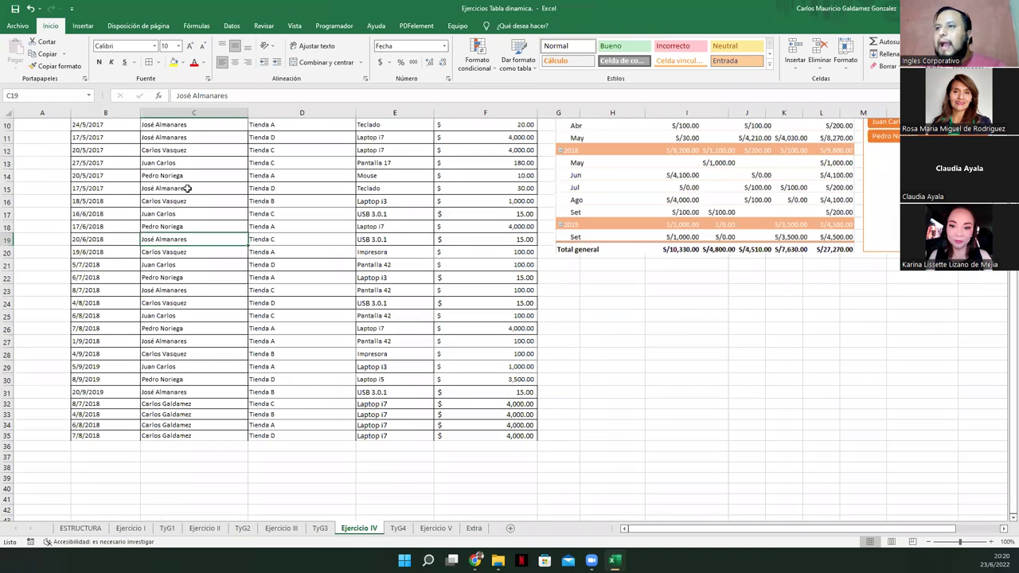
left_click(78, 27)
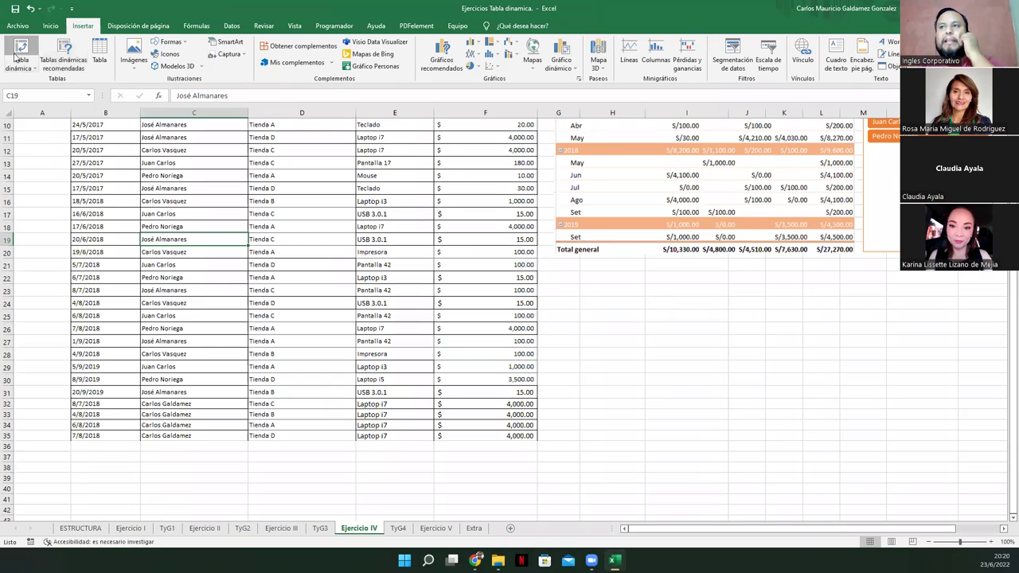
left_click(15, 56)
left_click(390, 256)
left_click(542, 266)
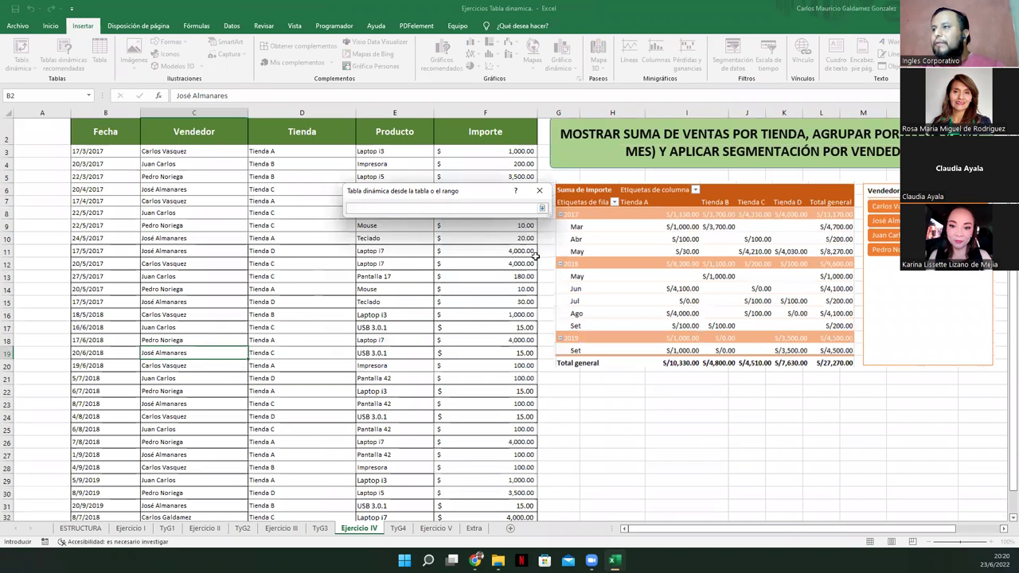
left_click(397, 529)
left_click(33, 359)
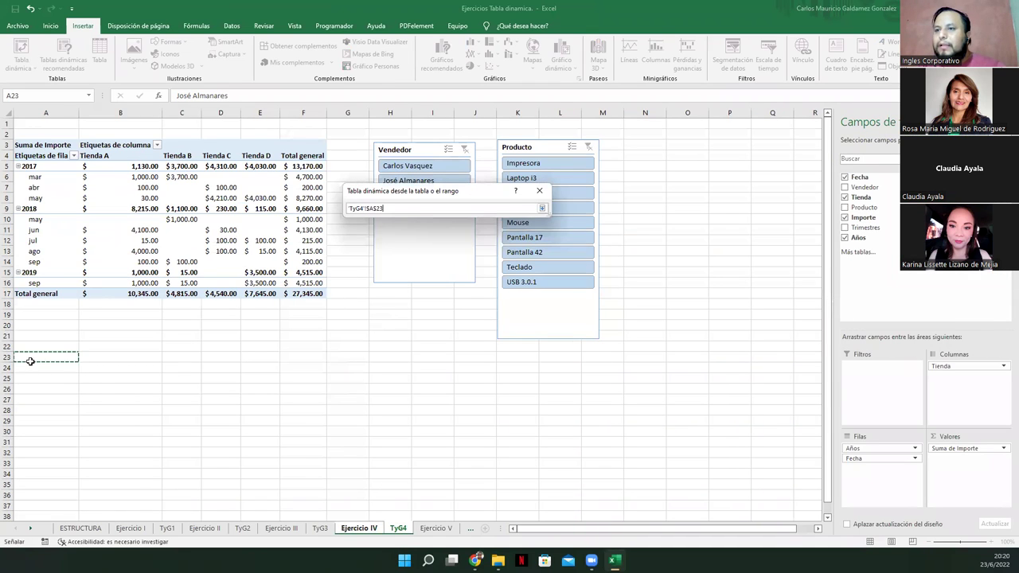
left_click(541, 209)
left_click(482, 304)
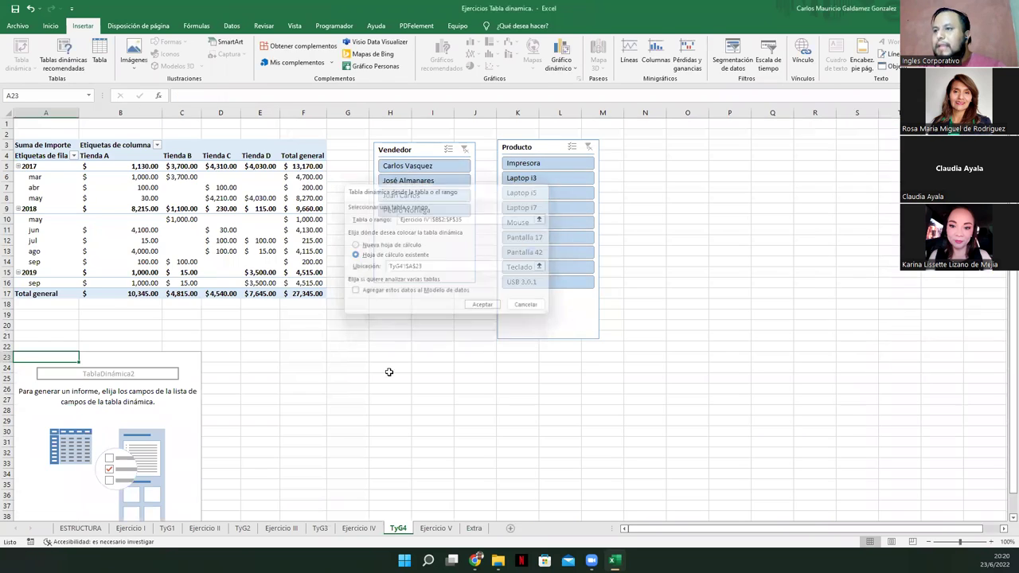
scroll(194, 395, "down", 1)
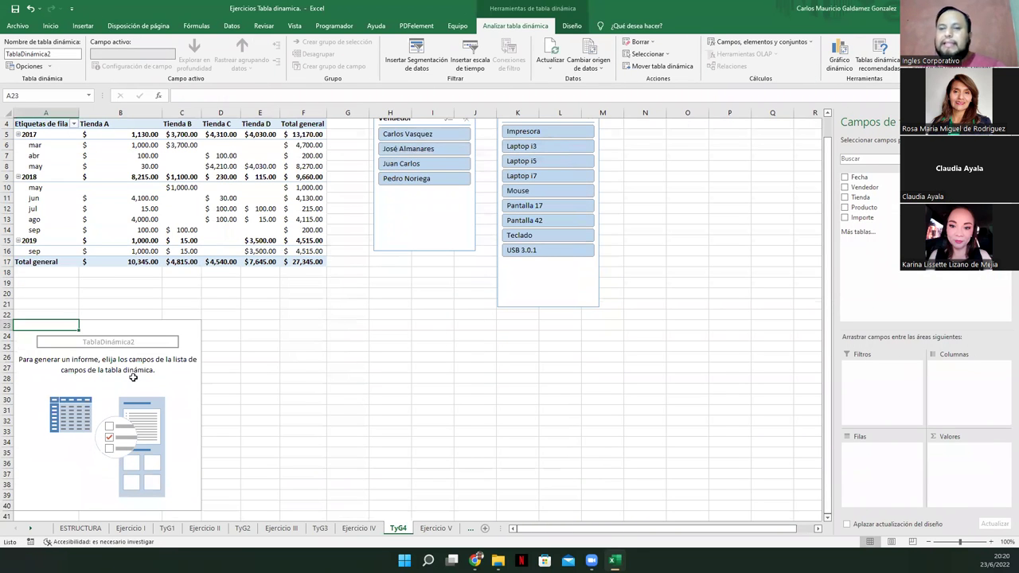
Lay out the second pivot with Fecha years as rows (no Trimestres), Tienda columns, Importe summed
scroll(189, 385, "up", 1)
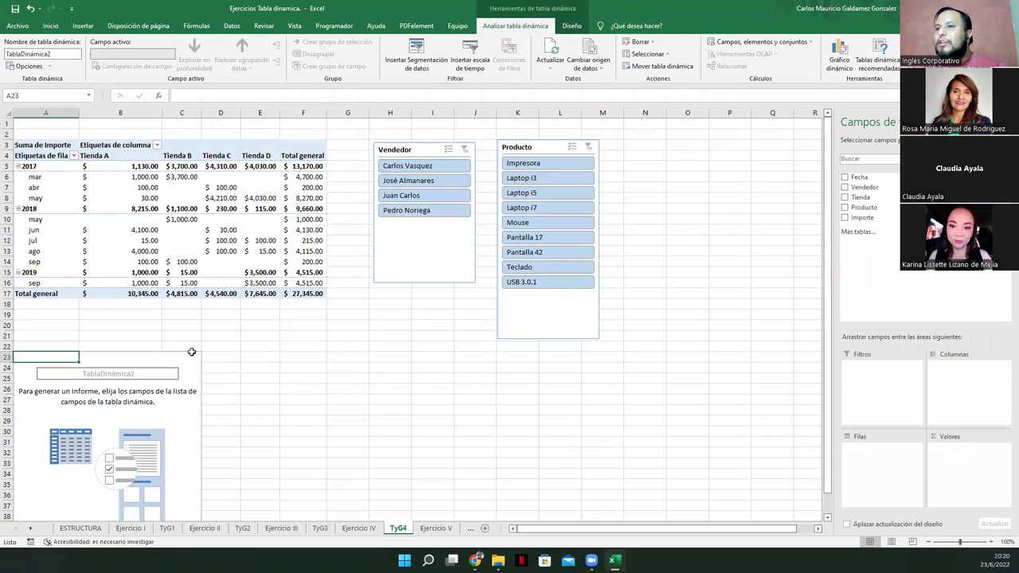
left_click(259, 198)
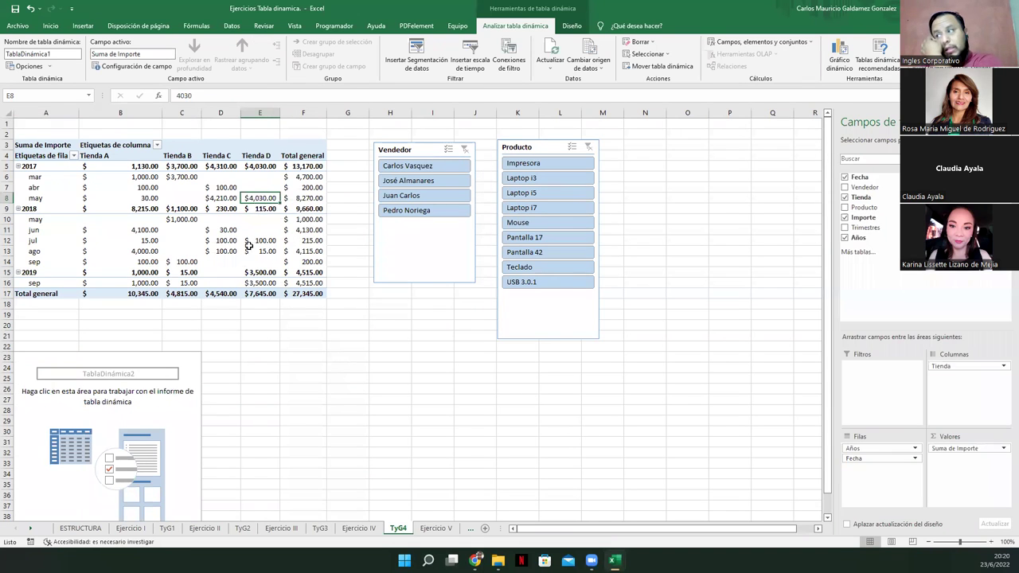
left_click(113, 412)
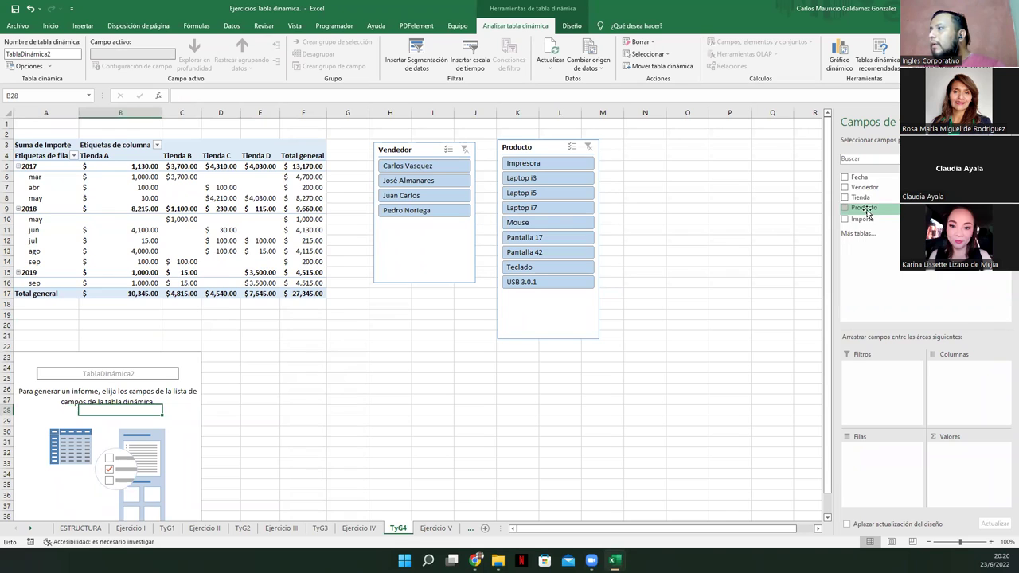
left_click_drag(859, 178, 866, 456)
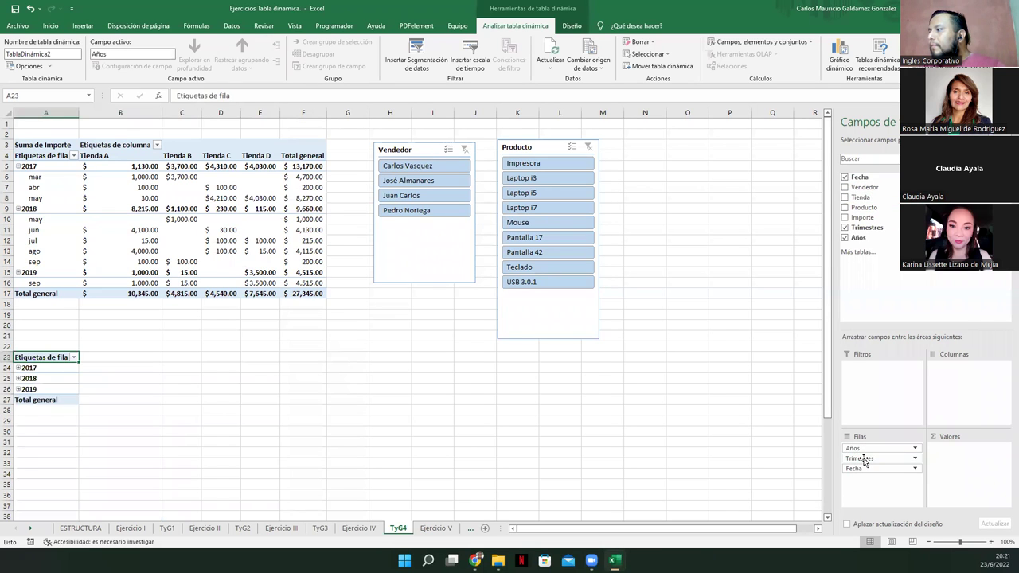
left_click(912, 459)
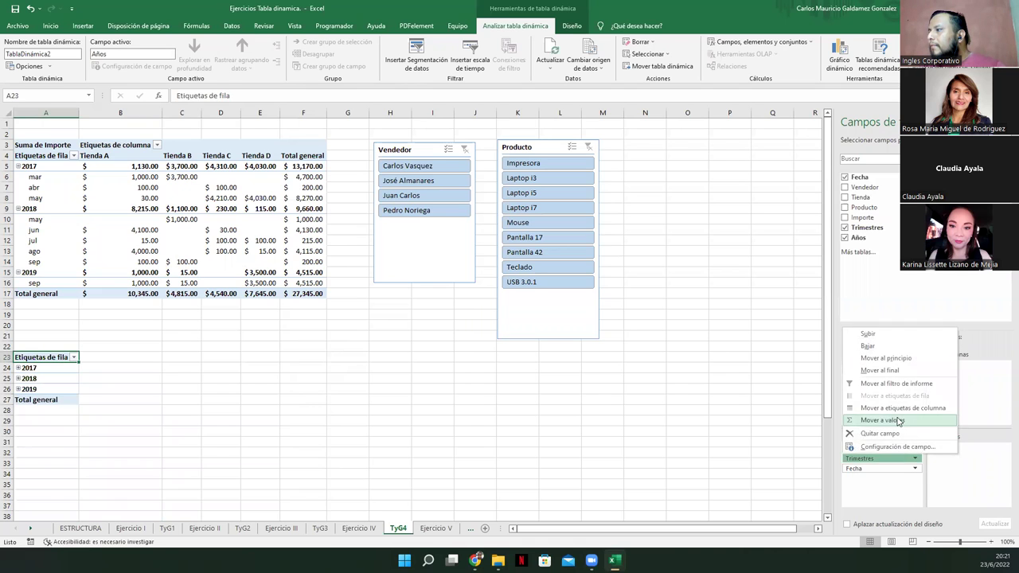
left_click(880, 433)
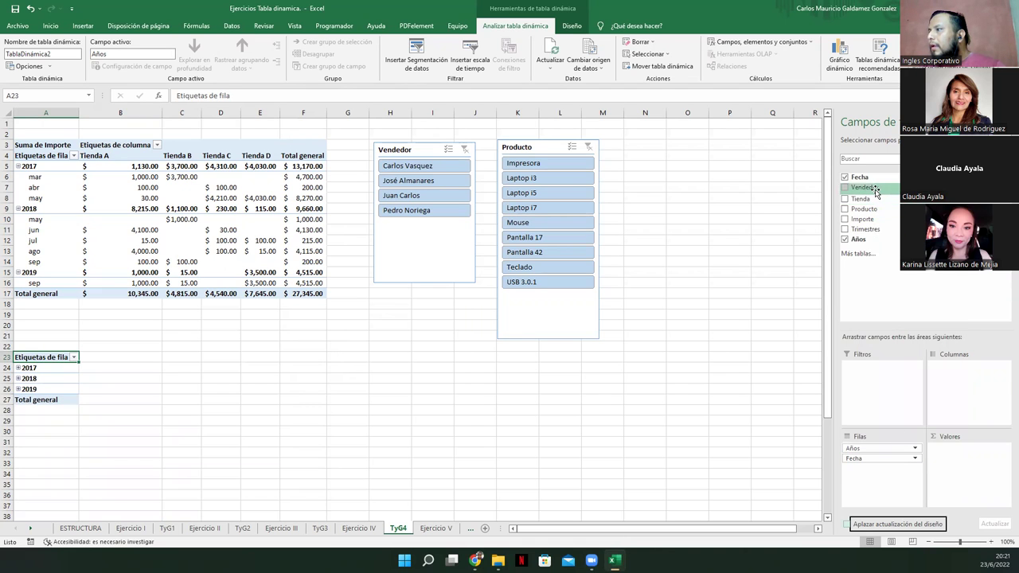
left_click_drag(863, 198, 978, 398)
left_click_drag(866, 217, 972, 460)
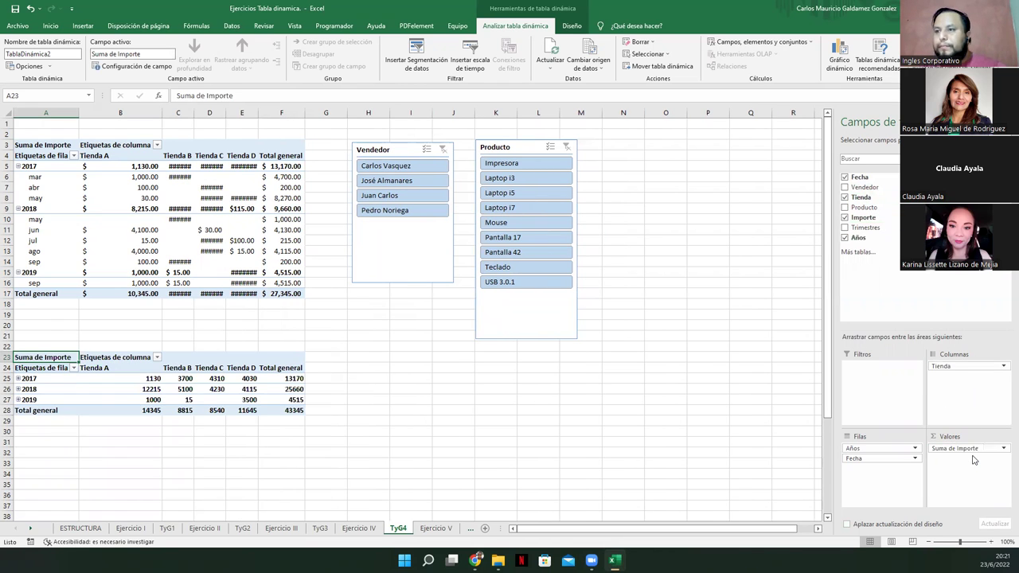
Expand 2017, 2018 and 2019 in the second pivot to show their months
left_click(18, 379)
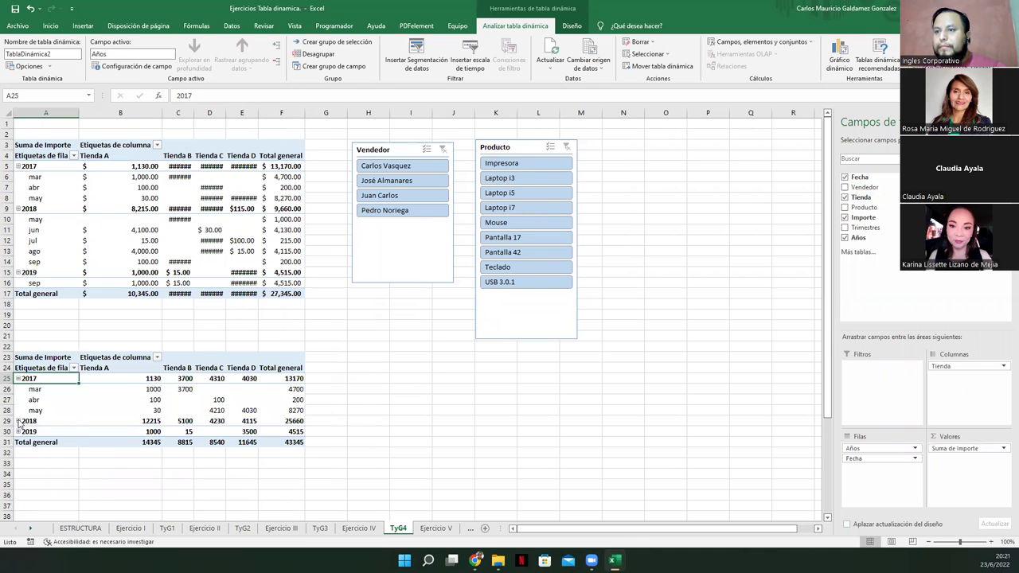
left_click(18, 421)
scroll(19, 424, "down", 2)
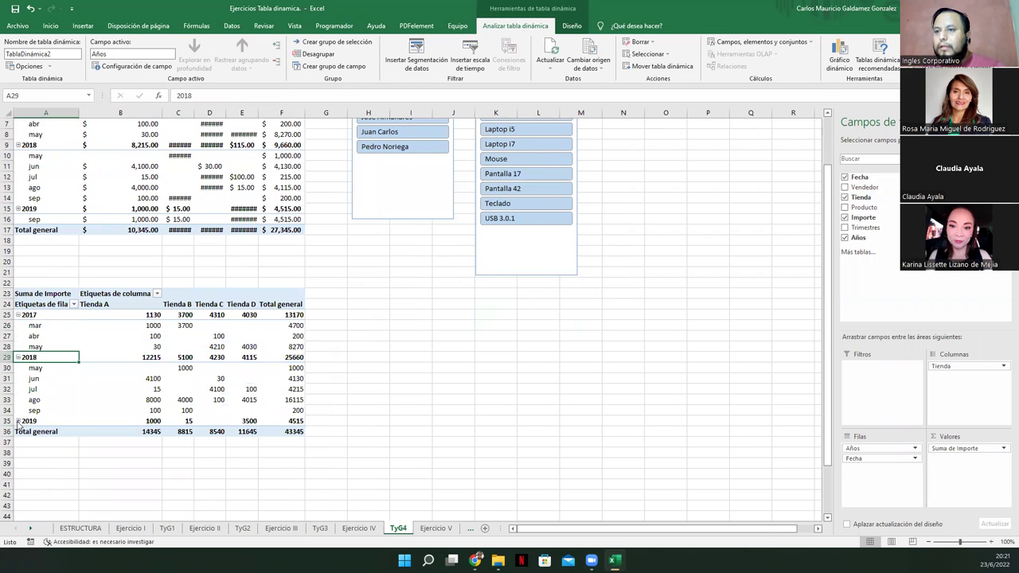
left_click(17, 421)
scroll(261, 432, "up", 2)
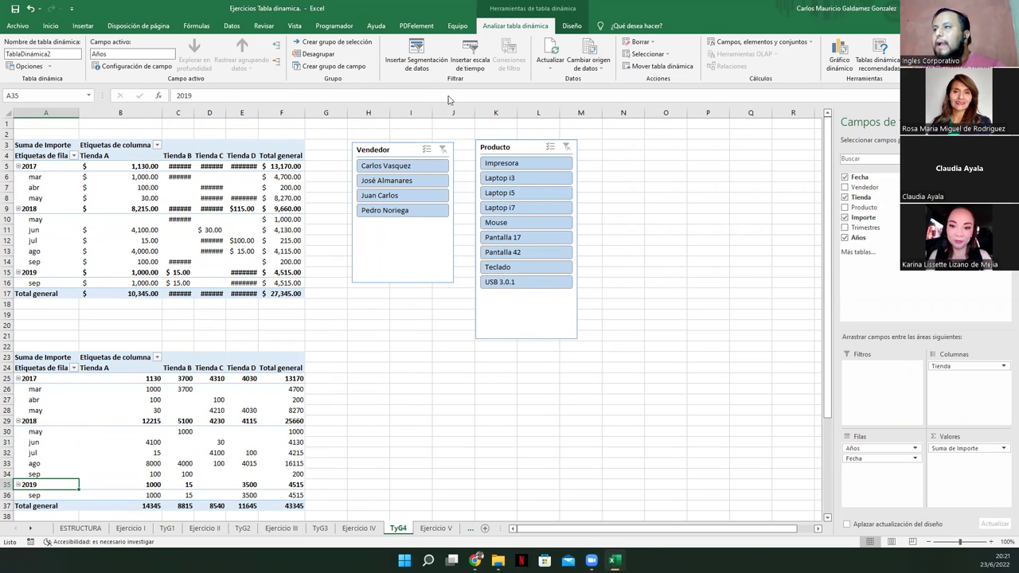
Choose Vendedor as the field for a new slicer on the second pivot
left_click(245, 419)
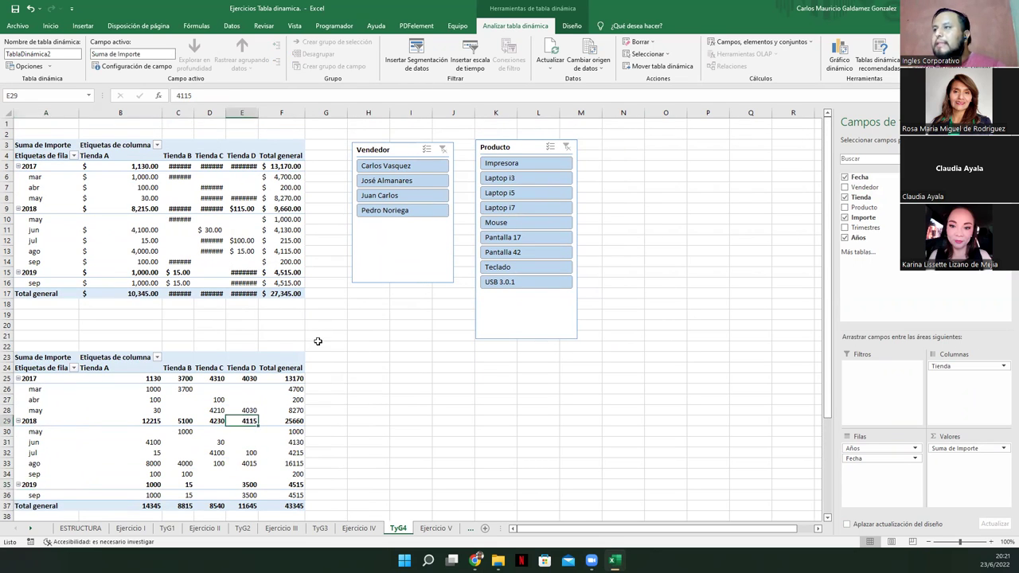
left_click(417, 55)
left_click(406, 173)
Place the new Vendedor slicer beside the second pivot, test one seller, then reselect all five
left_click(451, 356)
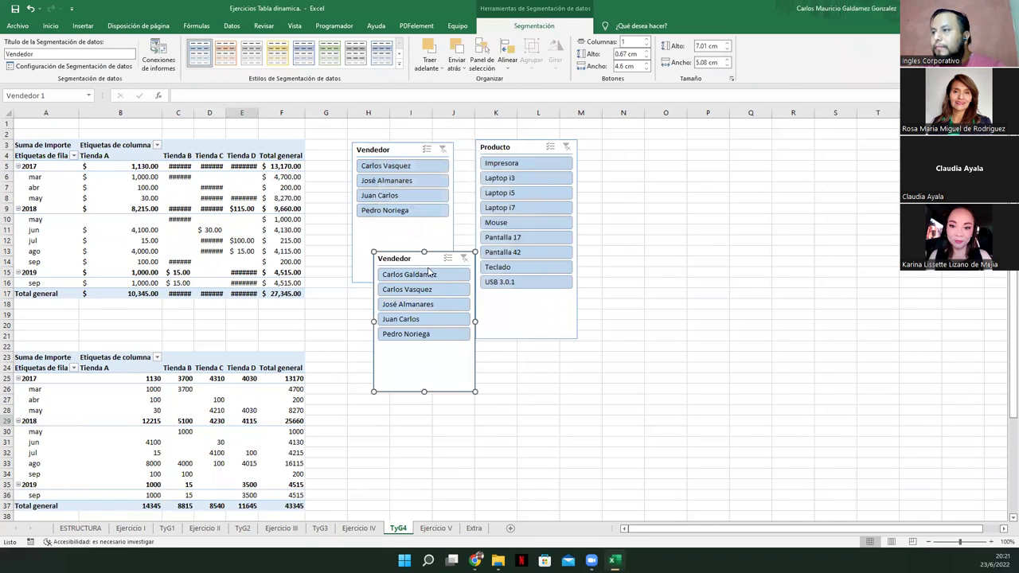
left_click_drag(413, 261, 388, 361)
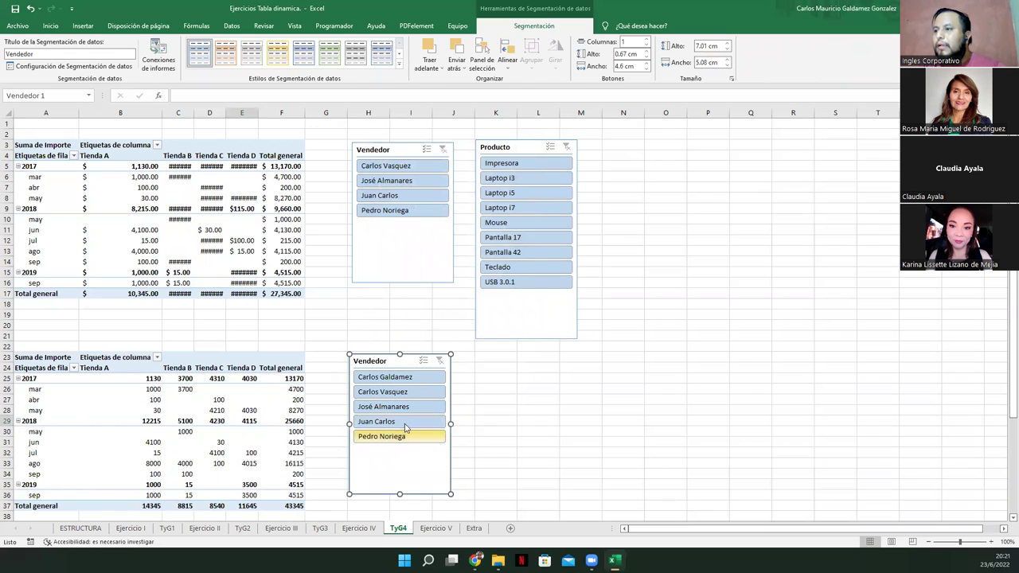
left_click(381, 380)
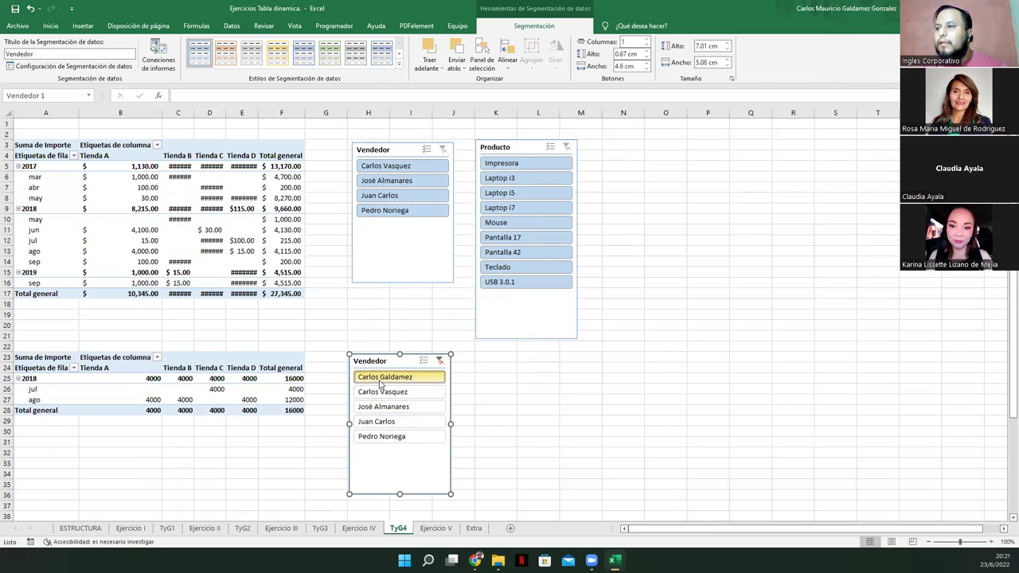
left_click_drag(397, 393, 426, 486)
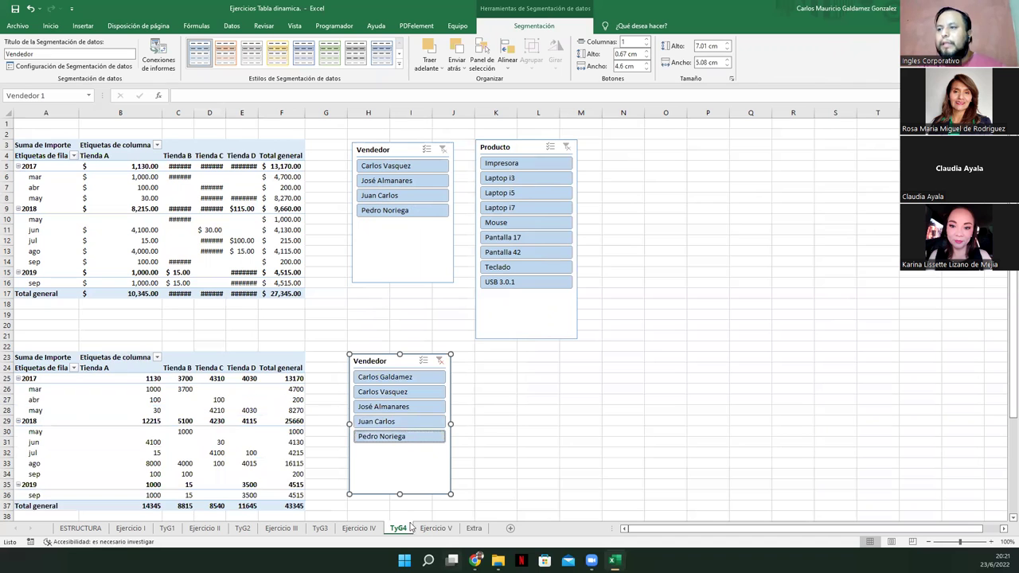
left_click(237, 420)
scroll(238, 421, "down", 2)
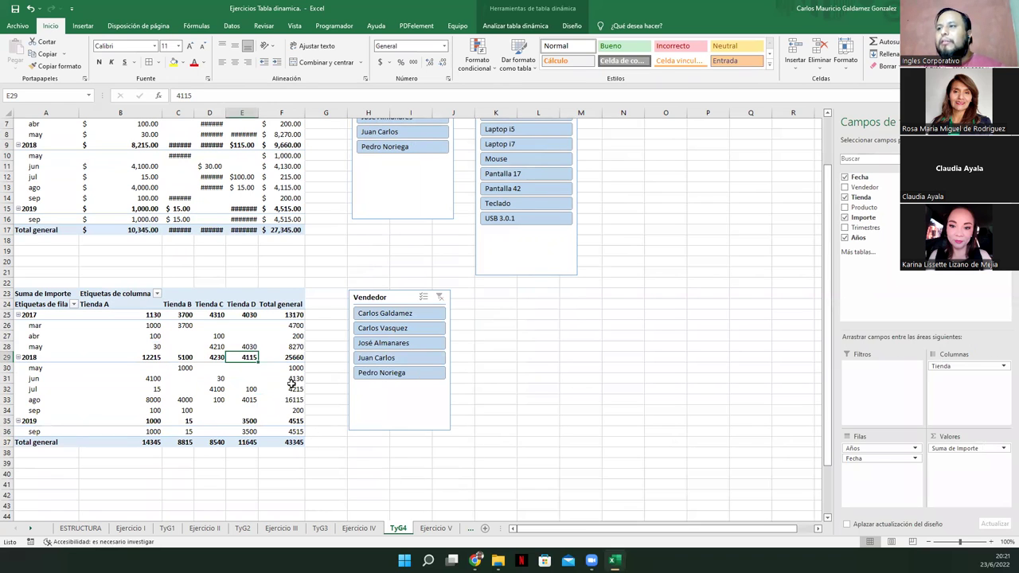
left_click(200, 377)
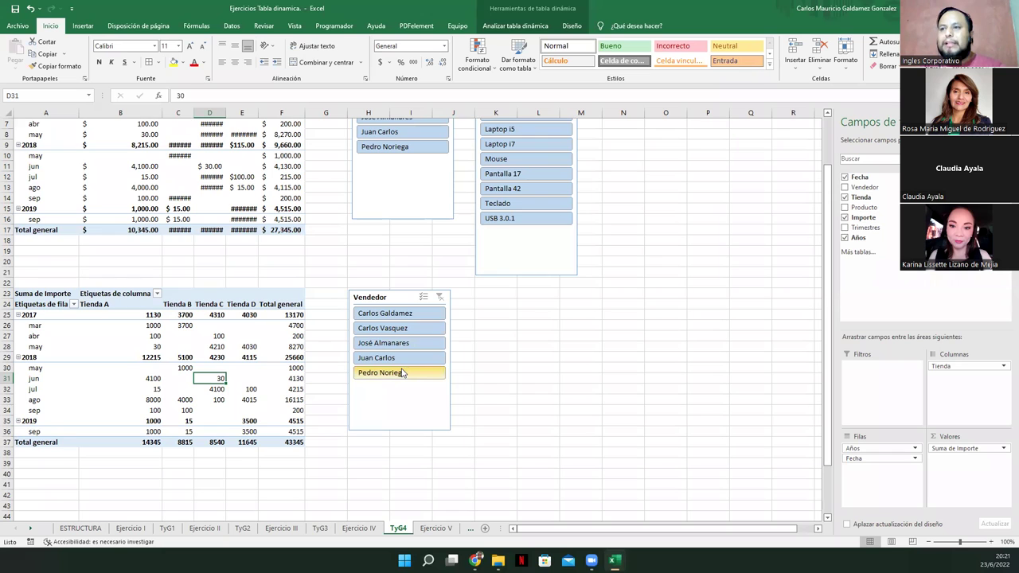
scroll(261, 391, "up", 1)
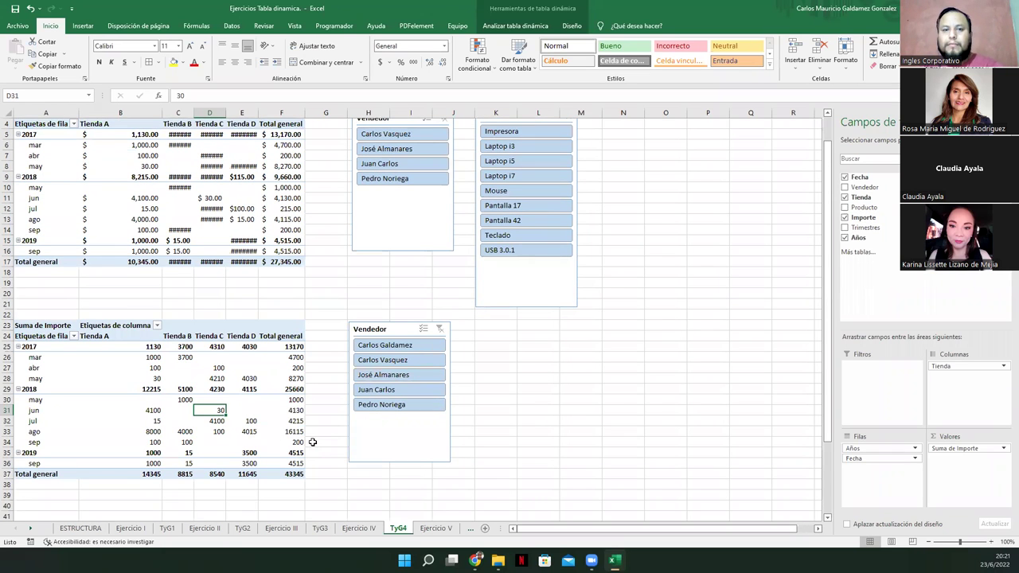
left_click(359, 528)
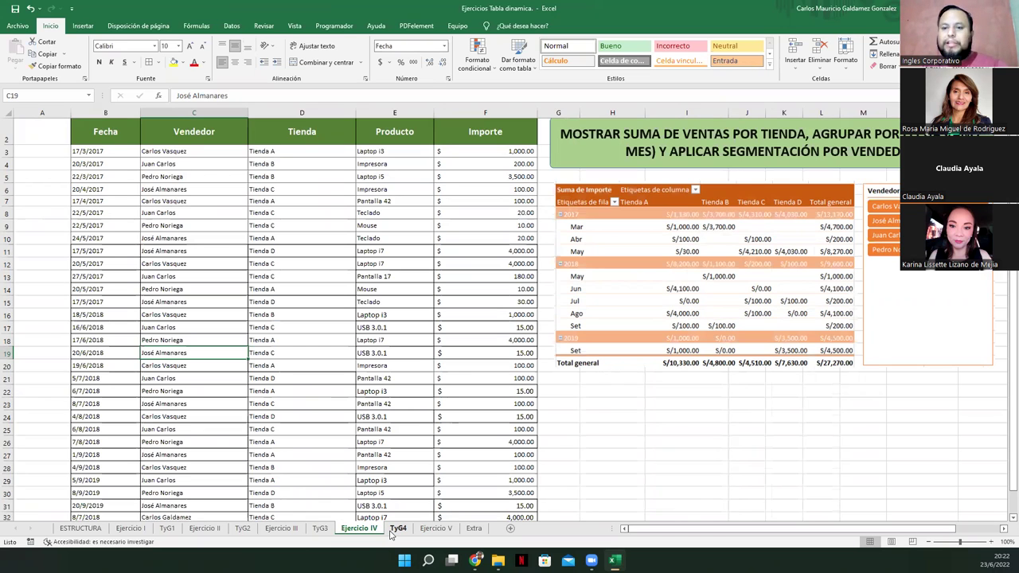
left_click(398, 527)
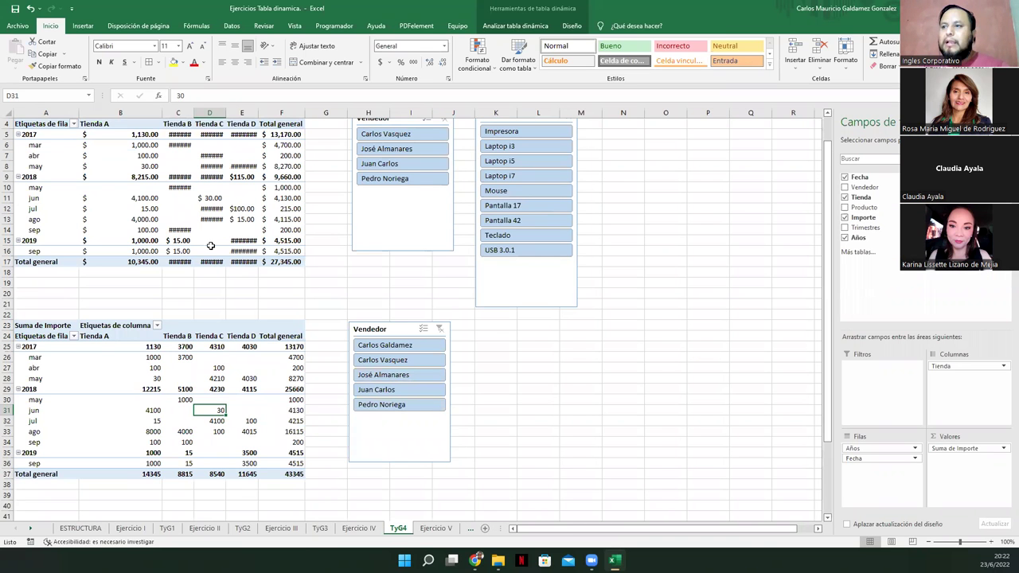
left_click(131, 282)
left_click(143, 198)
right_click(178, 211)
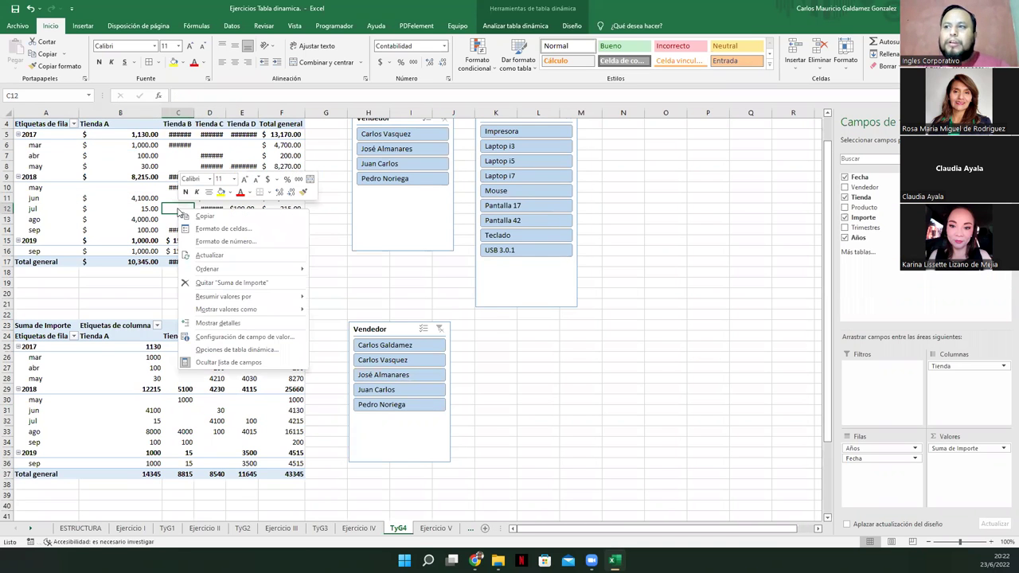
key("Escape")
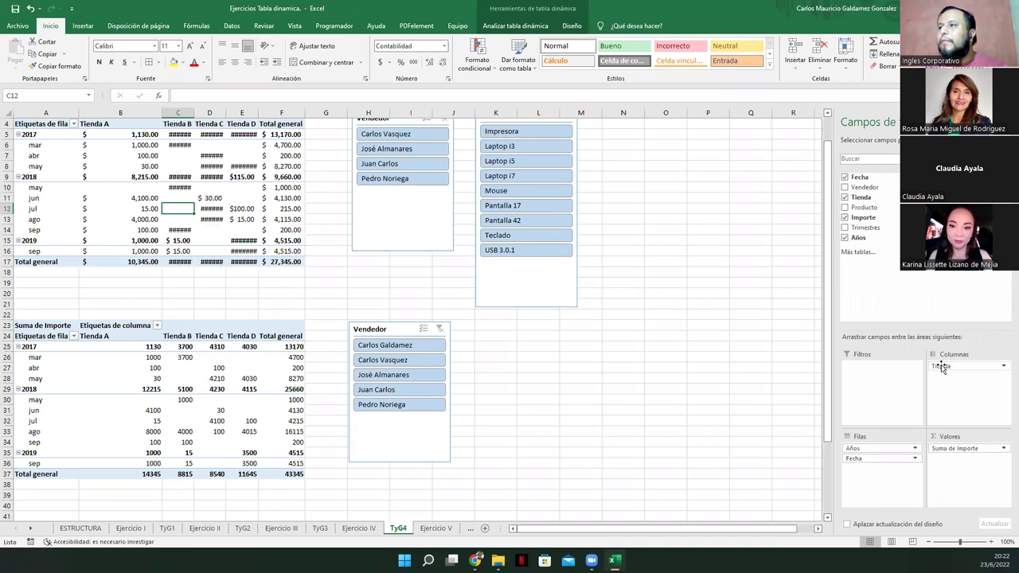
scroll(553, 207, "up", 1)
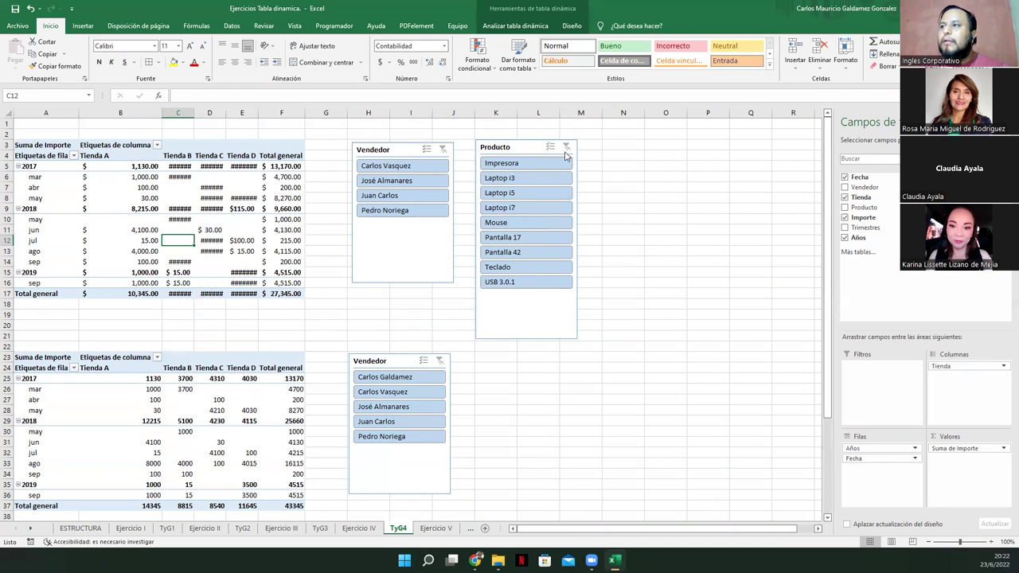
left_click(549, 149)
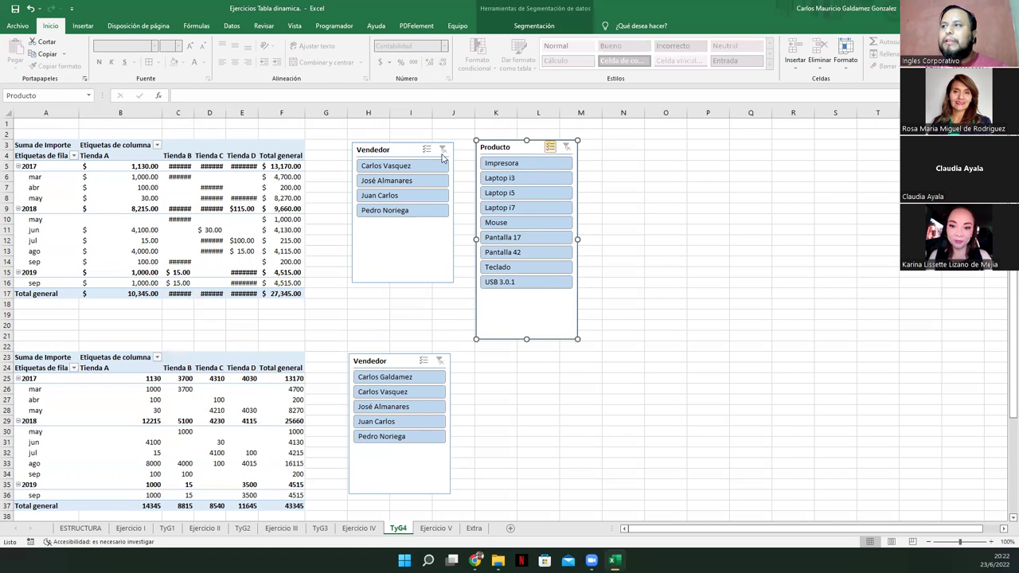
Refresh the first pivot so amounts like Tienda B's $4,815.00 display in full
right_click(403, 149)
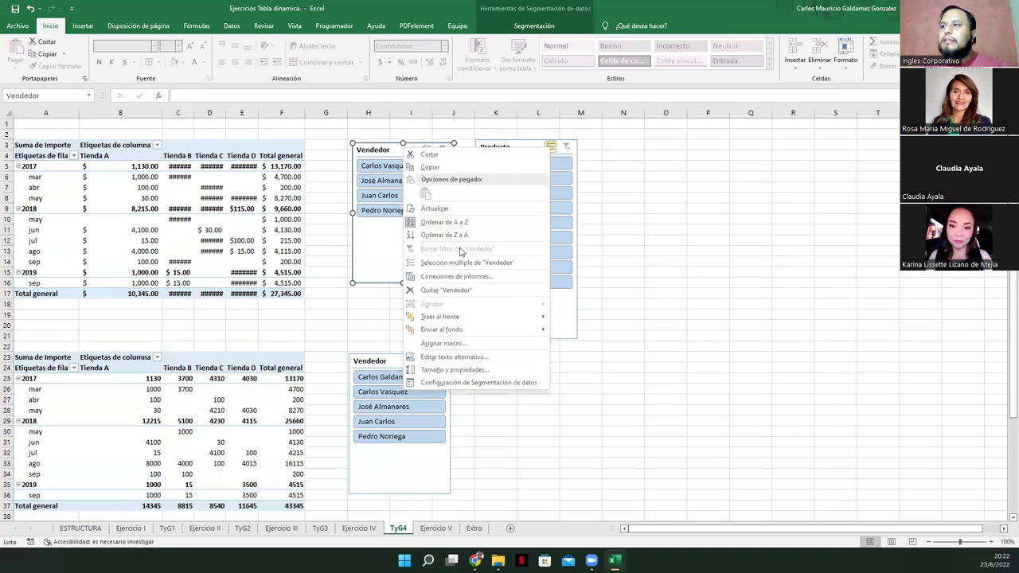
left_click(450, 209)
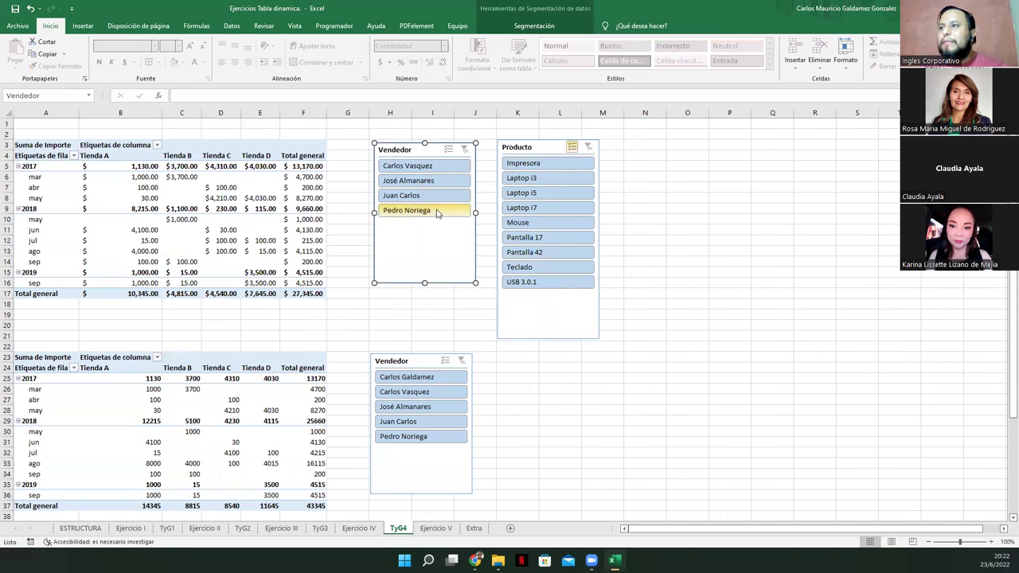
right_click(534, 149)
left_click(549, 263)
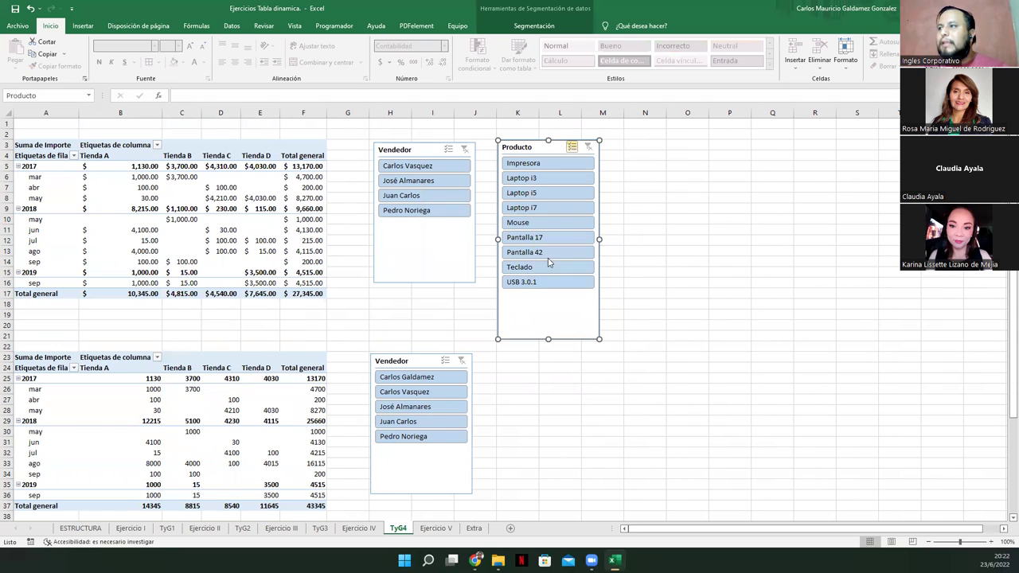
Nudge the lower Vendedor slicer slightly into position
left_click(229, 409)
left_click(389, 360)
left_click_drag(388, 360, 390, 362)
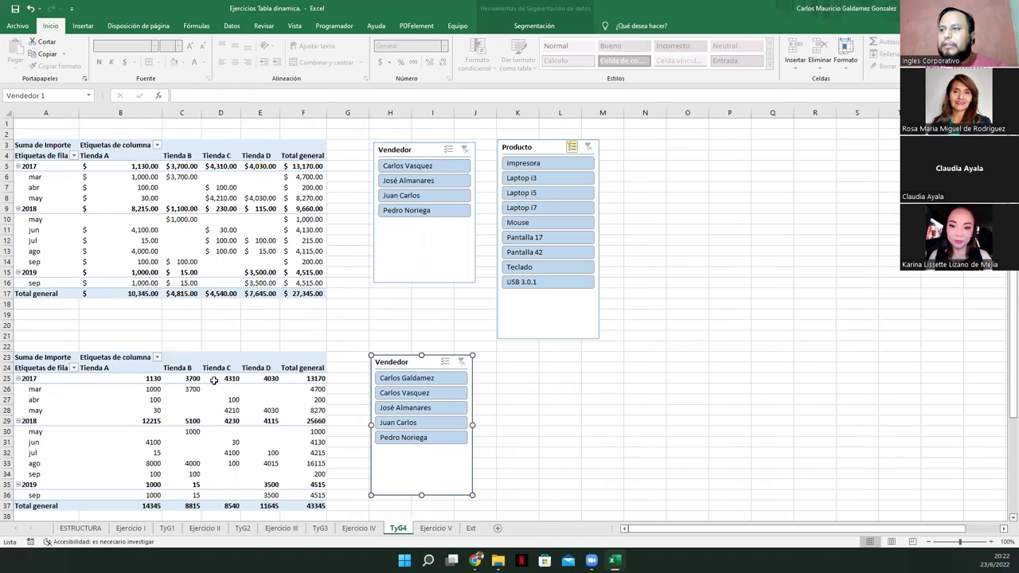
left_click(216, 408)
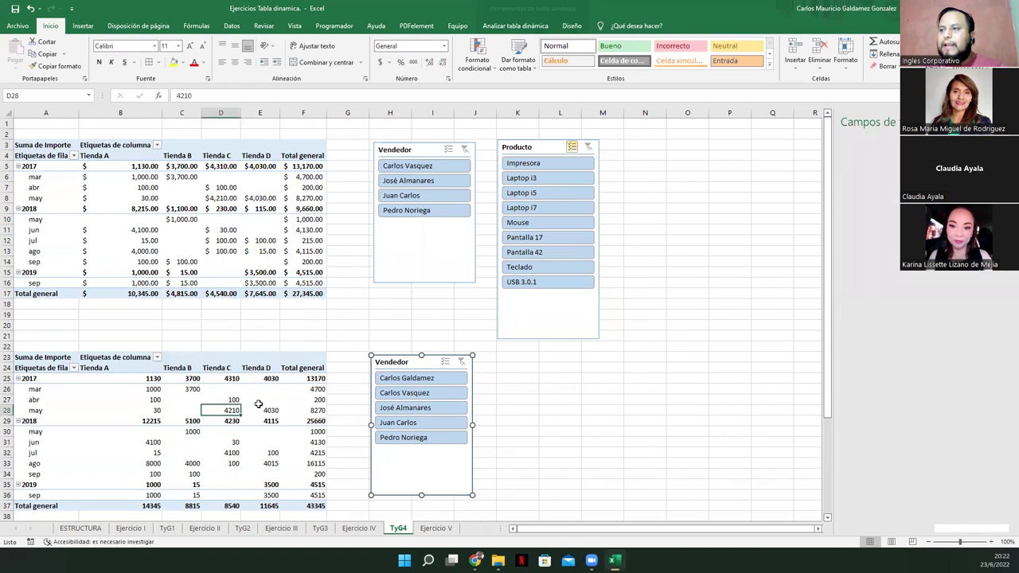
Insert a Producto slicer for the lower pivot and set it next to its Vendedor slicer
left_click(513, 26)
left_click(417, 59)
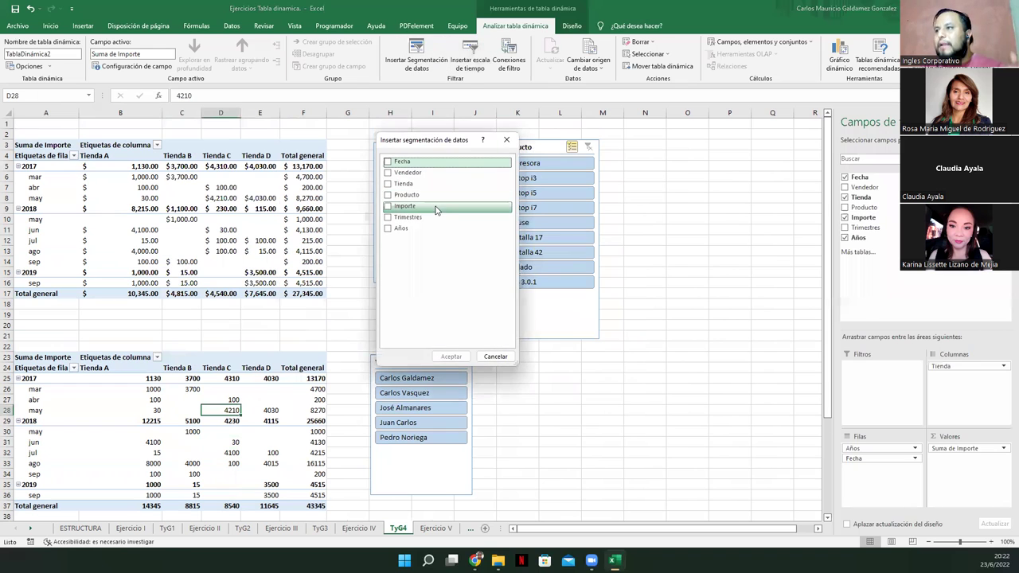
left_click(388, 196)
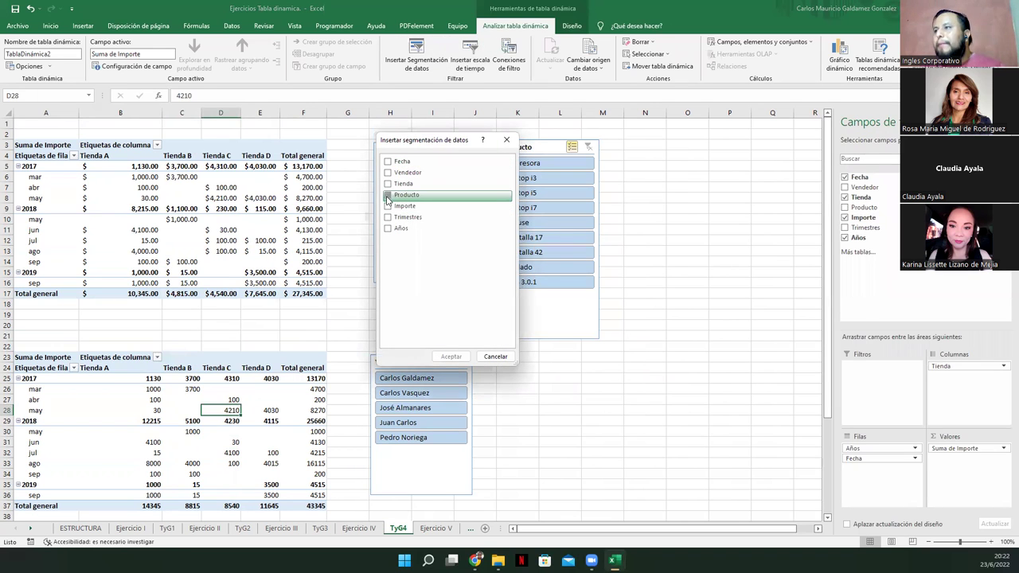
left_click(451, 356)
left_click_drag(389, 256, 507, 353)
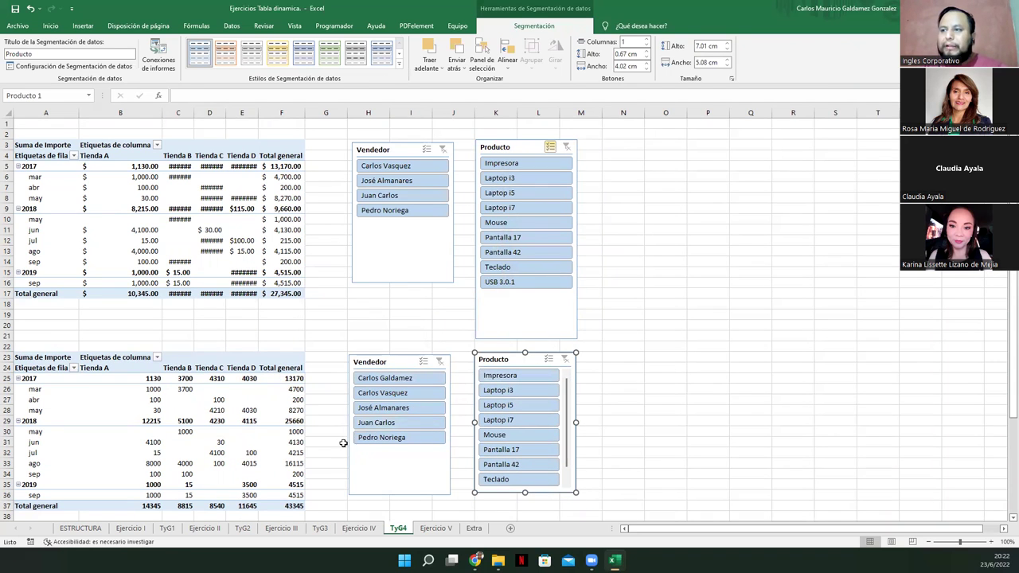
Try a seller and Laptop i7 filter on the lower slicers, then clear both filters
left_click(398, 407)
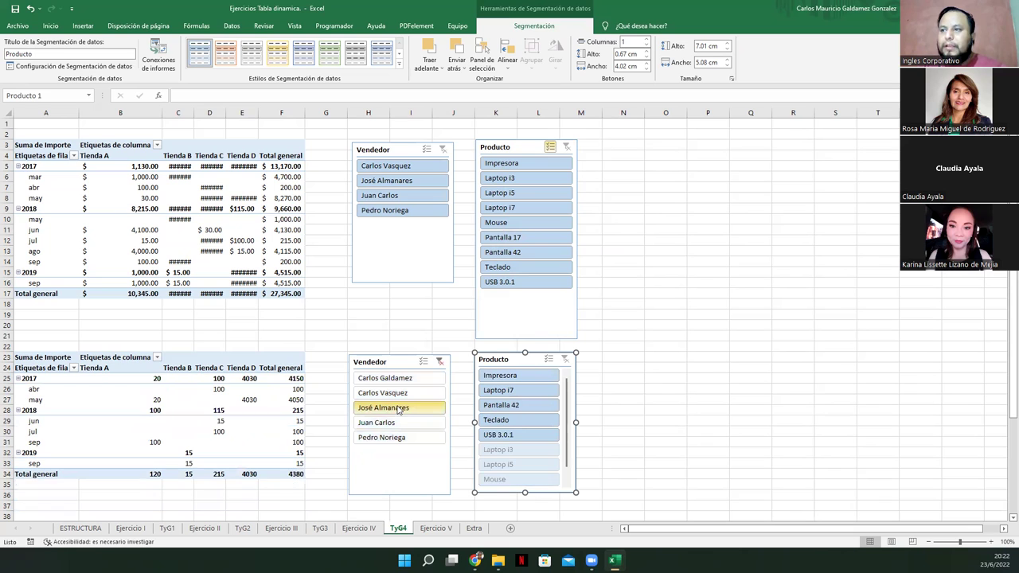
left_click(513, 389)
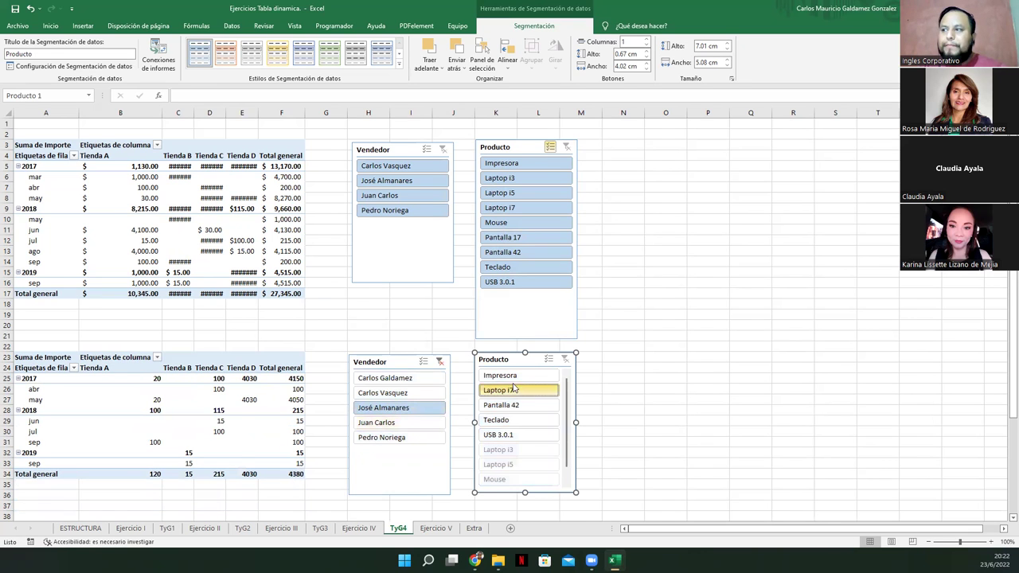
left_click(455, 362)
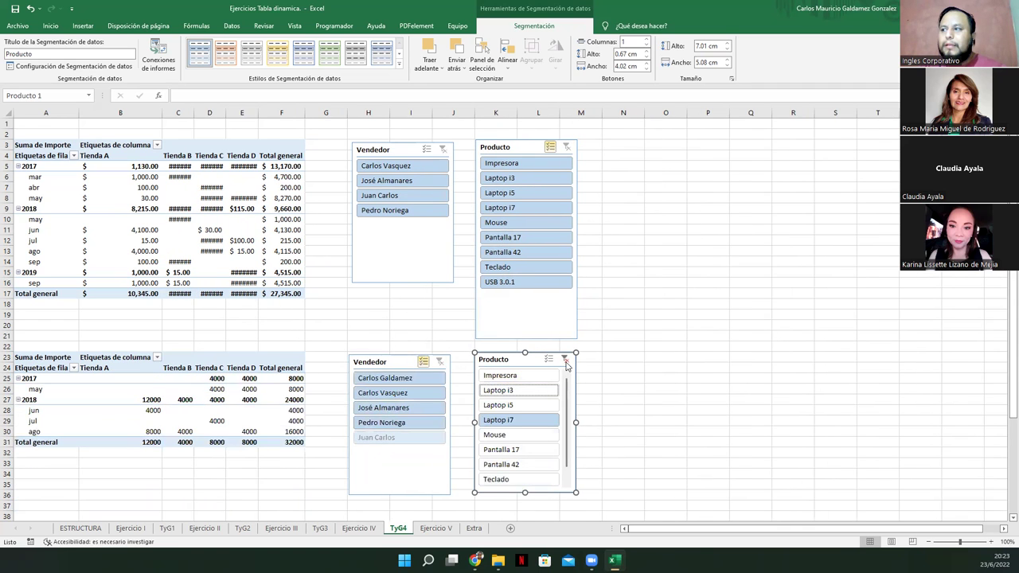
left_click(564, 360)
Filter the upper pivot to one seller, excluding Teclado and Laptop i7, totaling $330.00
left_click(392, 181)
left_click(533, 208)
left_click(531, 180)
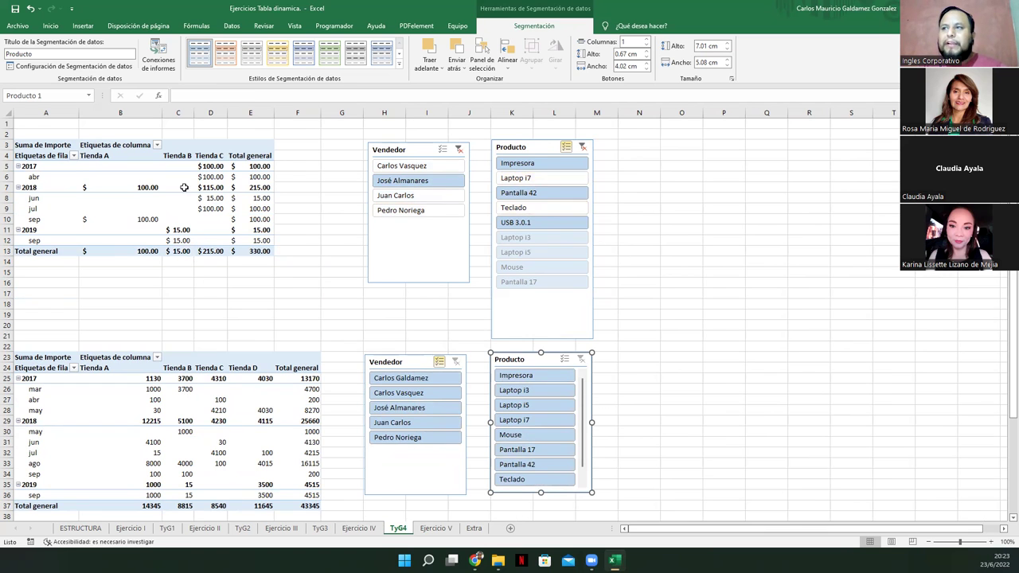
left_click(213, 208)
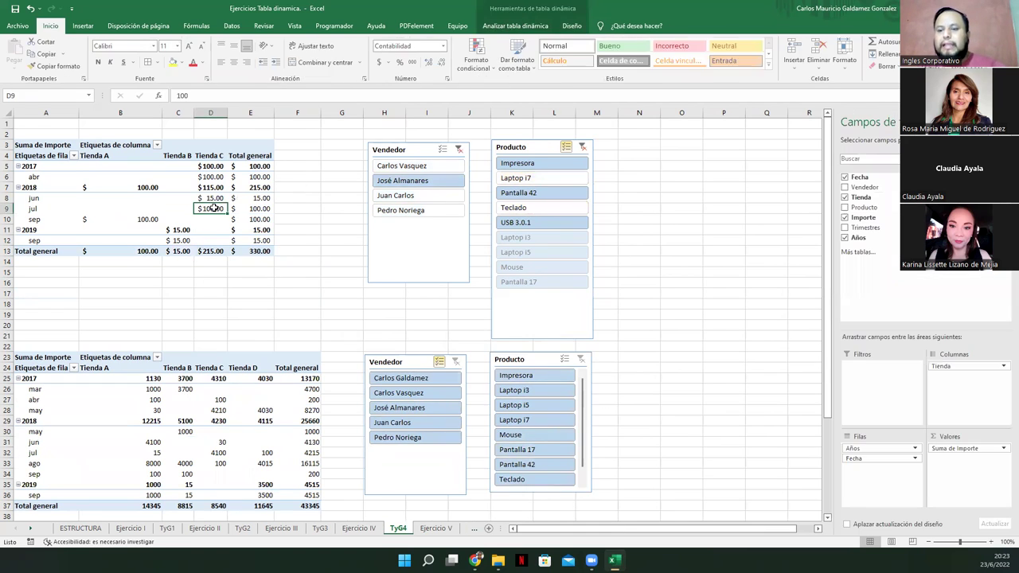
left_click_drag(194, 207, 420, 217)
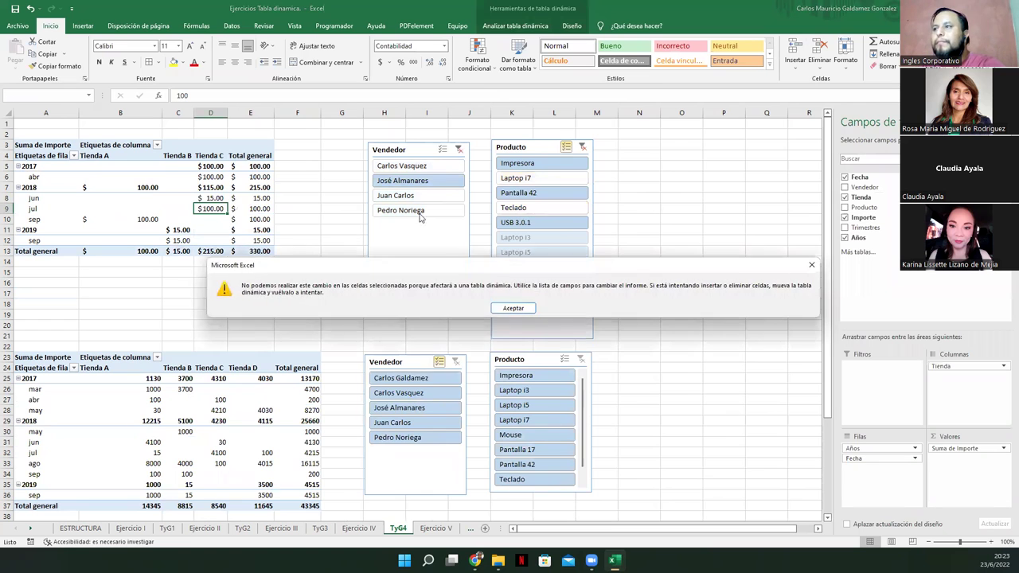
Clear the upper seller and product filters and delete both upper slicers
left_click(513, 308)
left_click(430, 242)
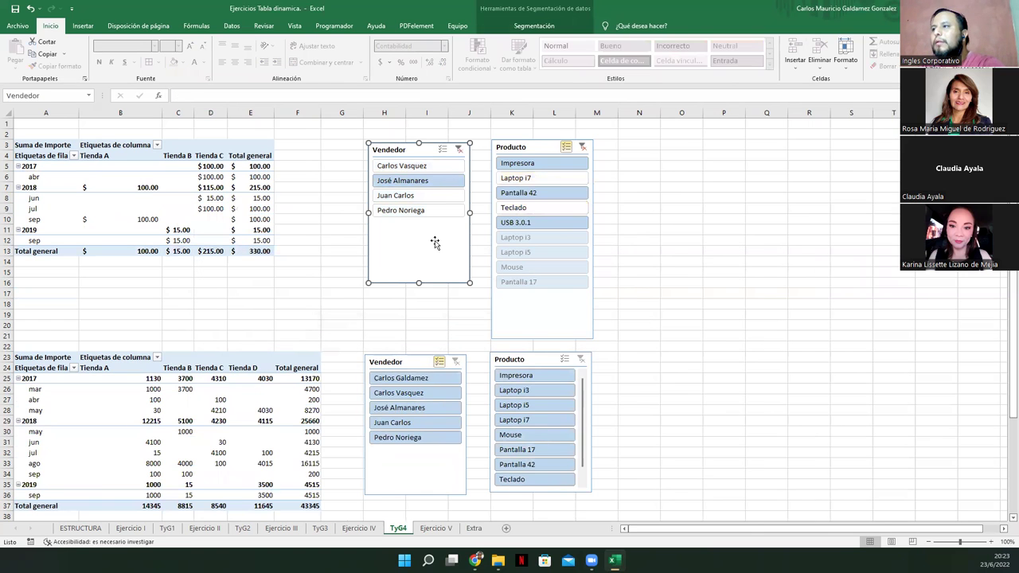
left_click(459, 151)
left_click(582, 147)
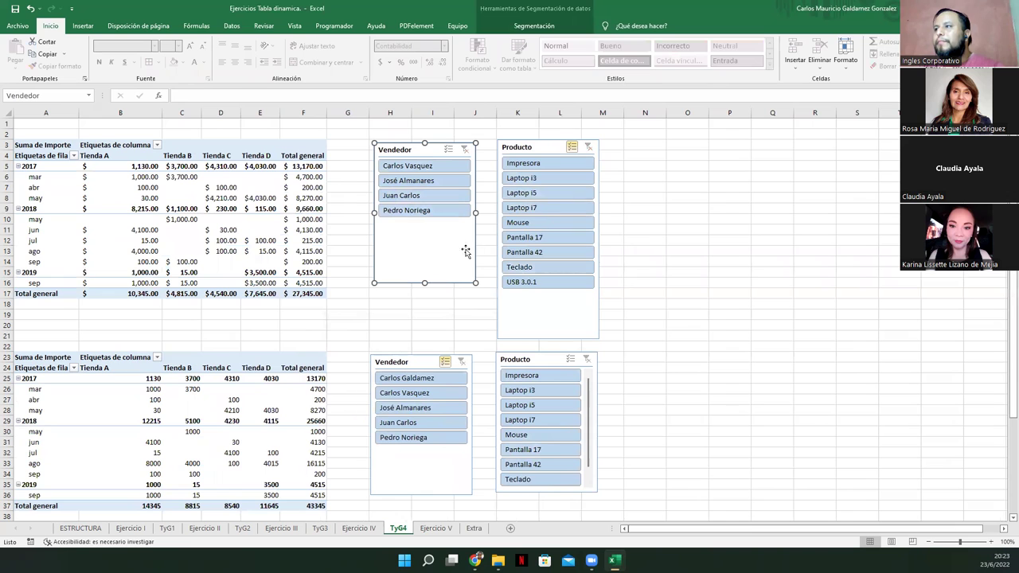
left_click(547, 313)
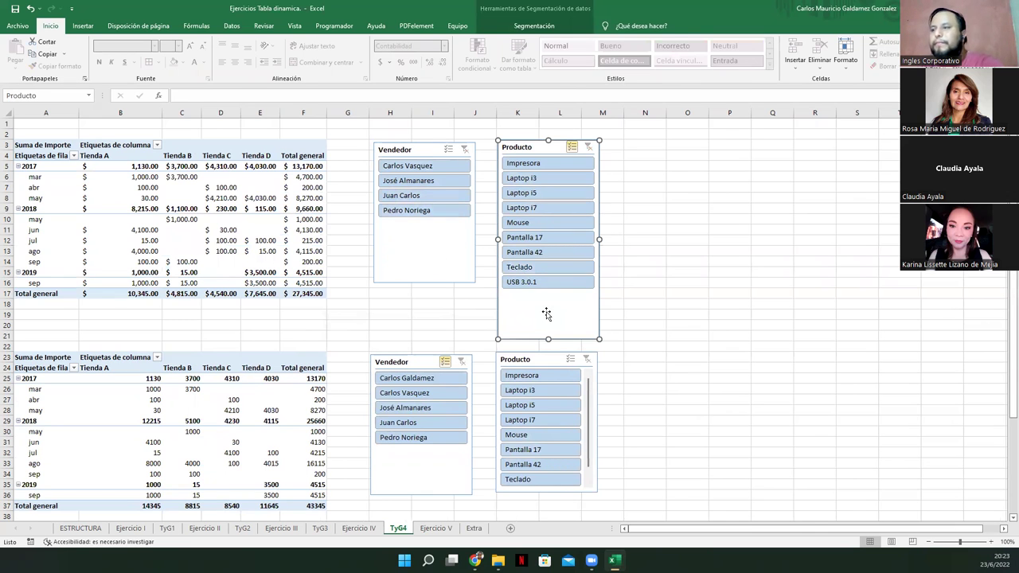
key("Delete")
left_click(427, 254)
key("Delete")
Uncheck Años, Importe, Tienda and Fecha from the upper pivot's field list
left_click(285, 219)
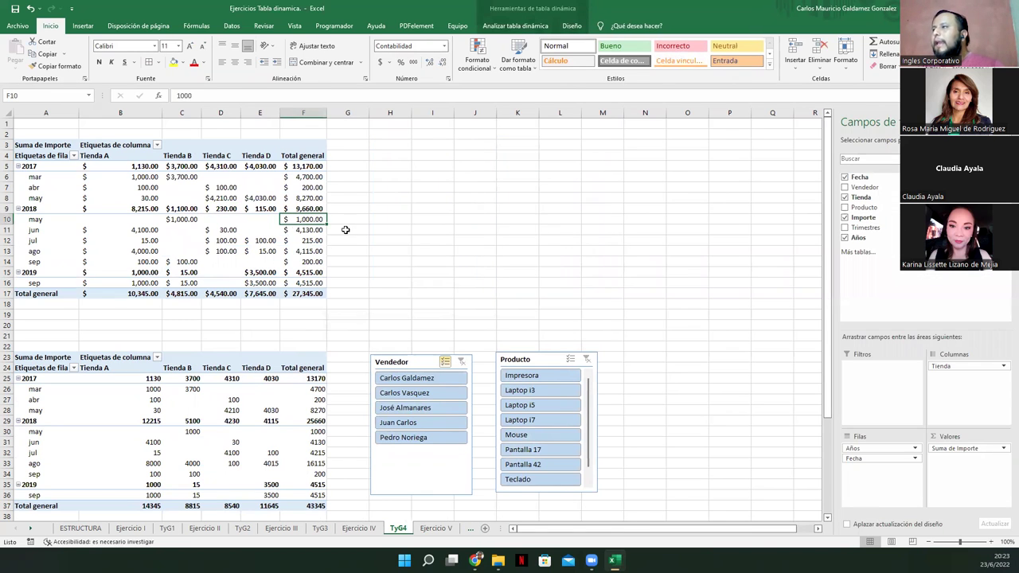
left_click(845, 237)
left_click(845, 217)
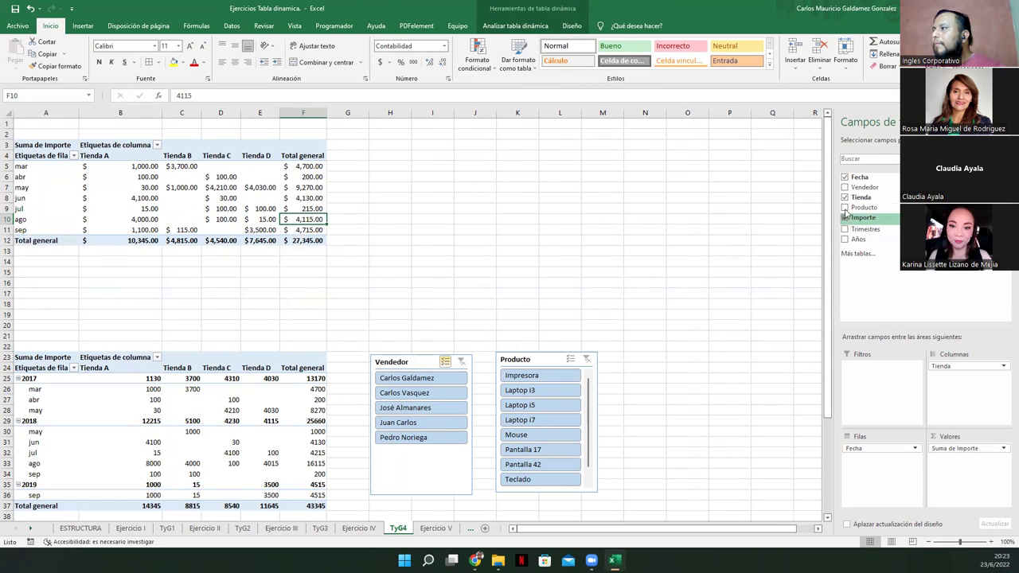
left_click(845, 197)
left_click(844, 177)
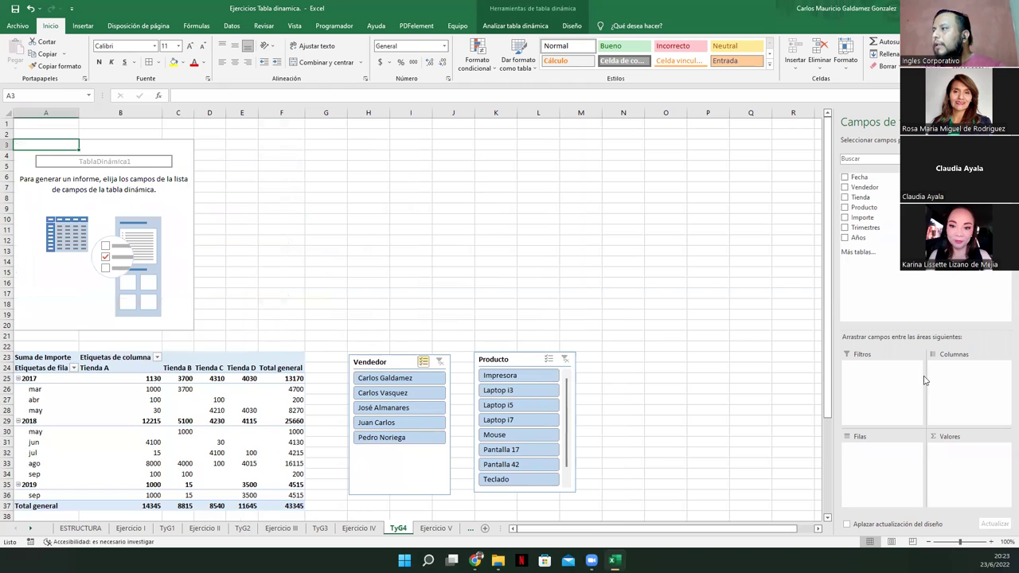
left_click(109, 188)
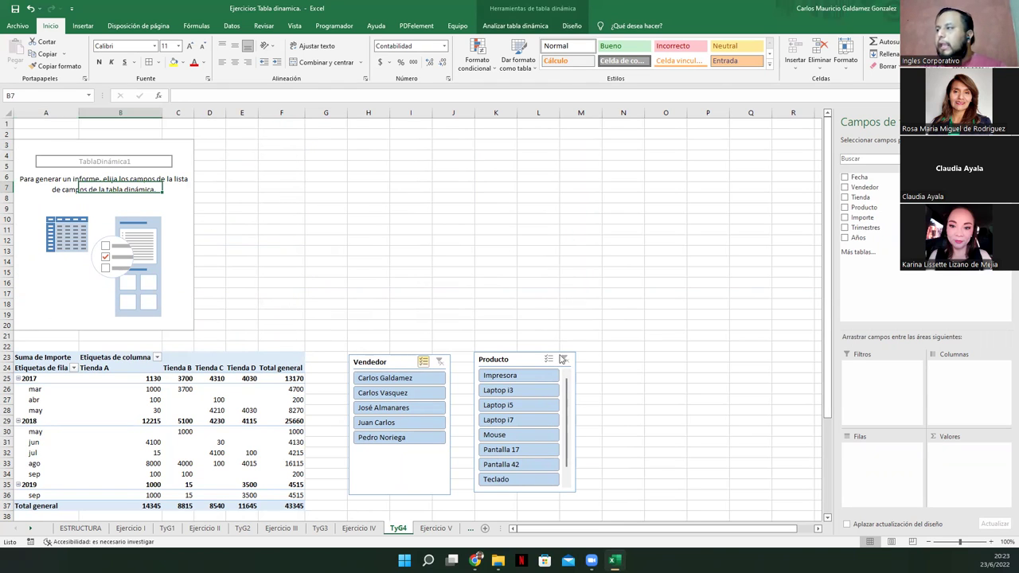
left_click(325, 241)
scroll(231, 330, "down", 2)
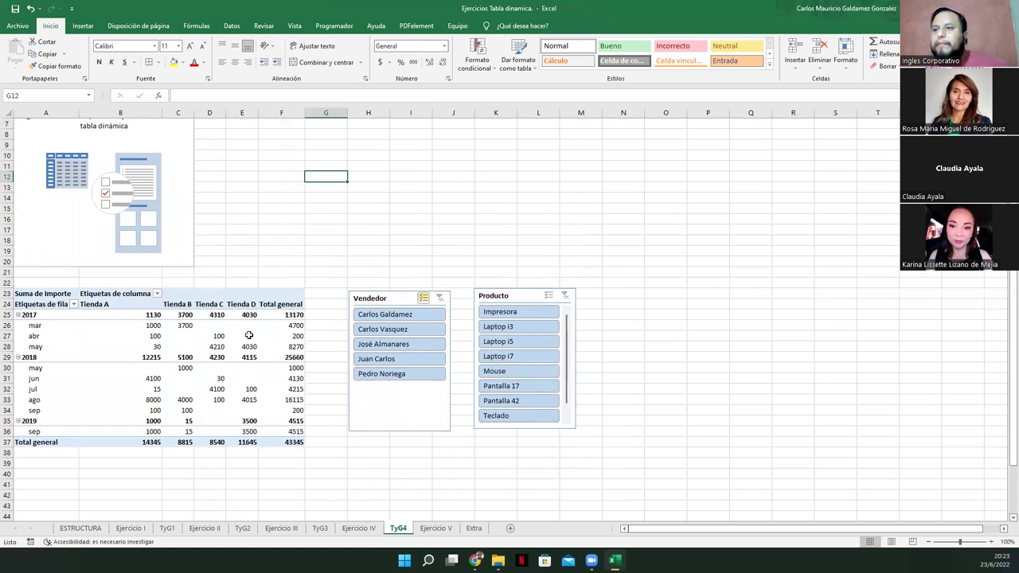
scroll(249, 335, "up", 2)
Apply Borrar todo to the upper pivot table, leaving it empty
left_click(115, 207)
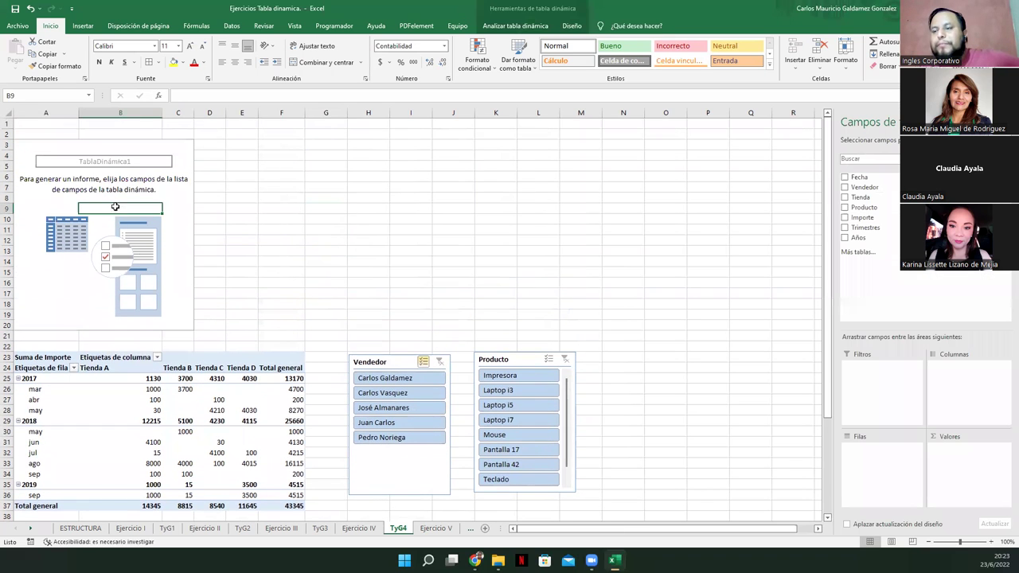
left_click(505, 25)
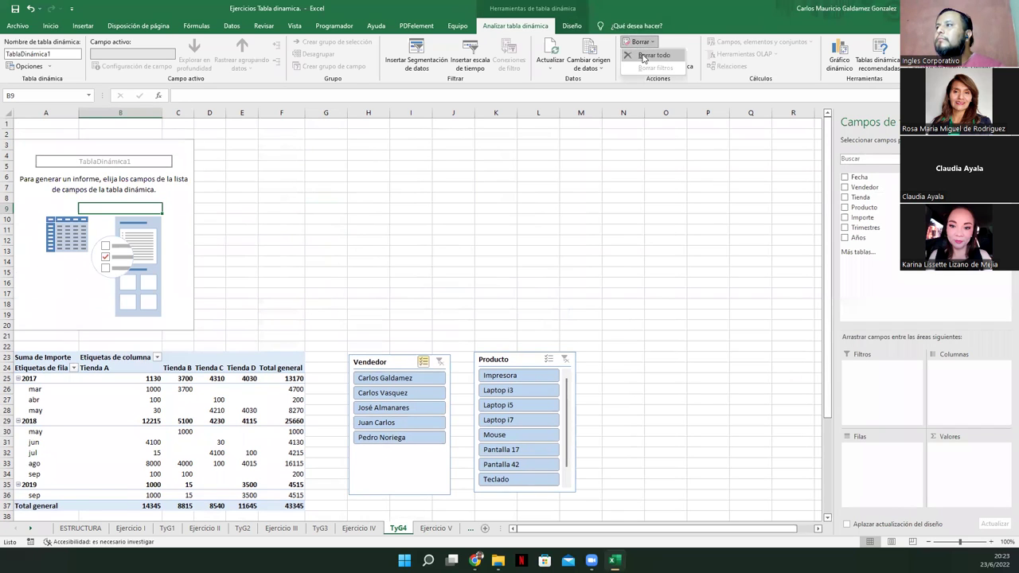
left_click(653, 55)
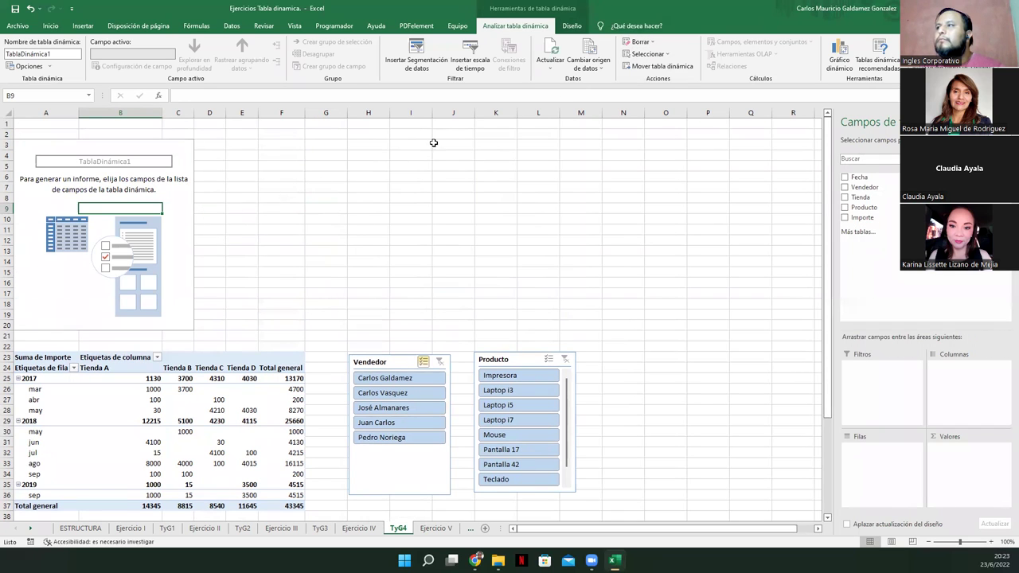
left_click(656, 42)
left_click(657, 53)
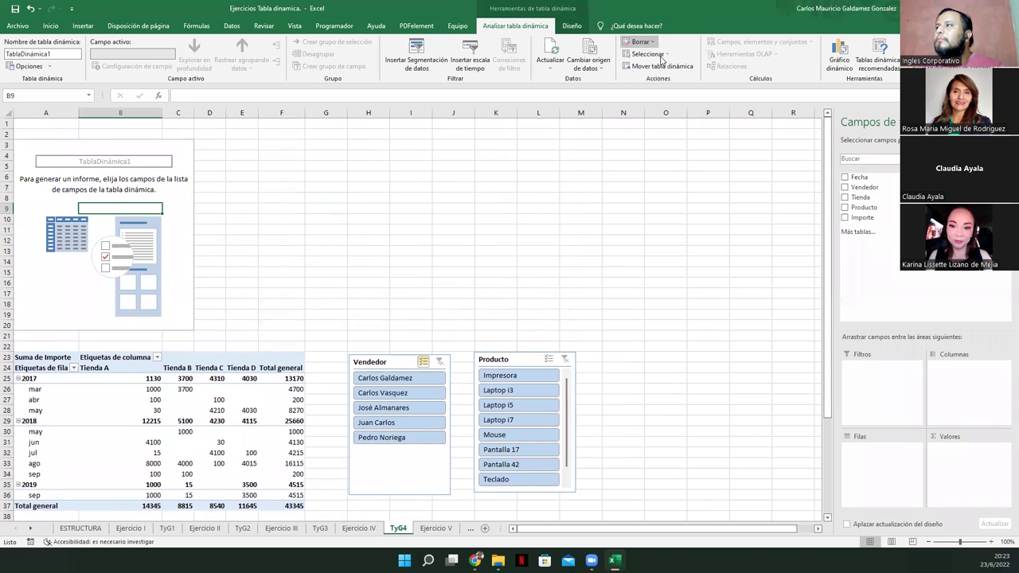
left_click(666, 54)
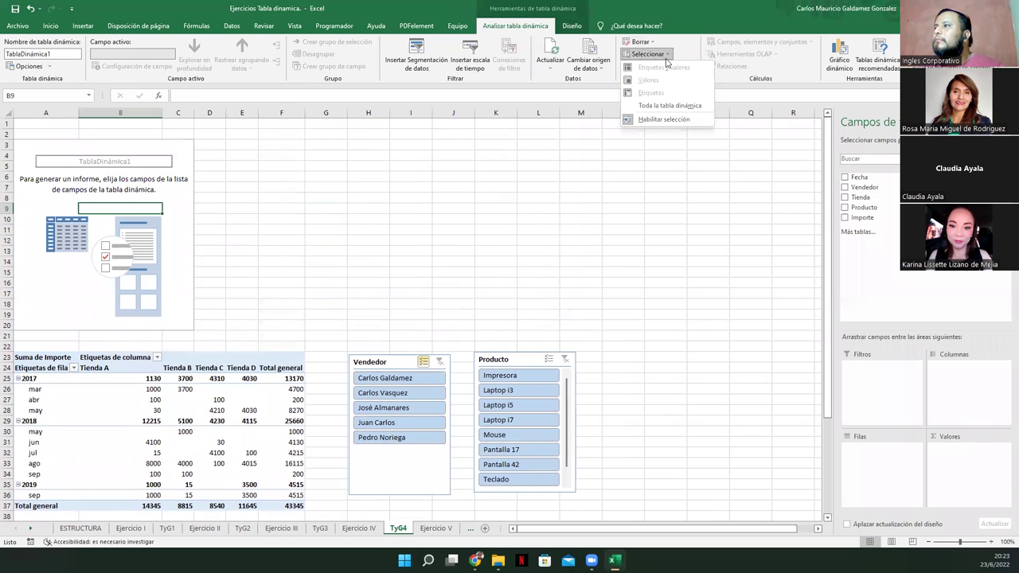
left_click(690, 24)
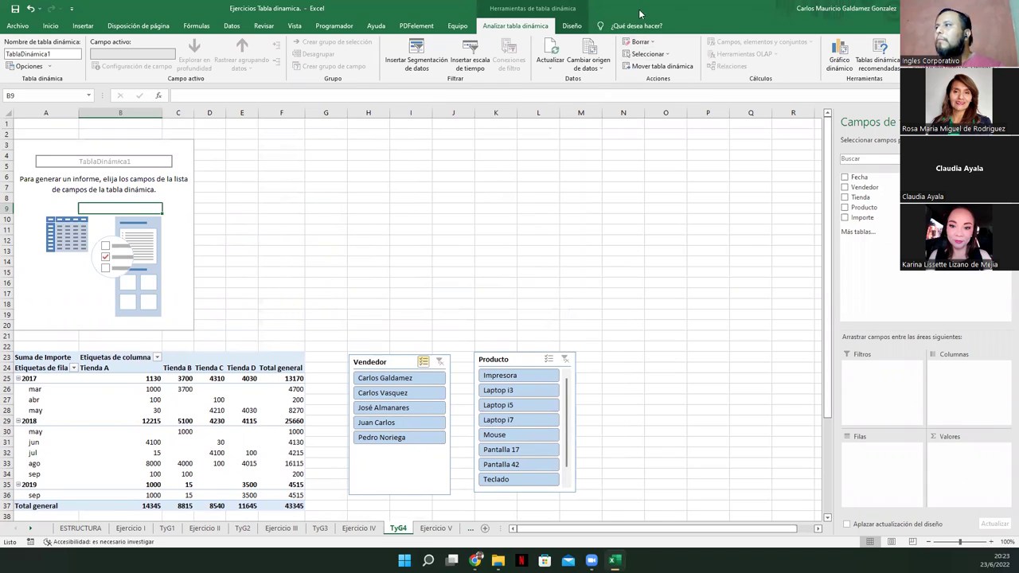
left_click(160, 229)
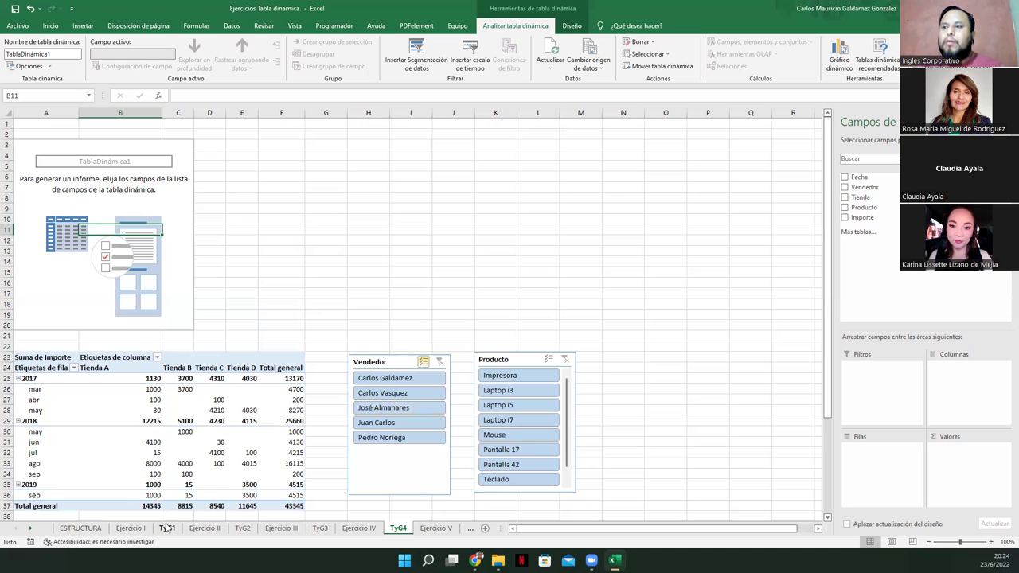
Return to the Ejercicio IV sheet with its reference pivot of sales by Tienda and month
left_click(359, 527)
scroll(195, 384, "down", 4)
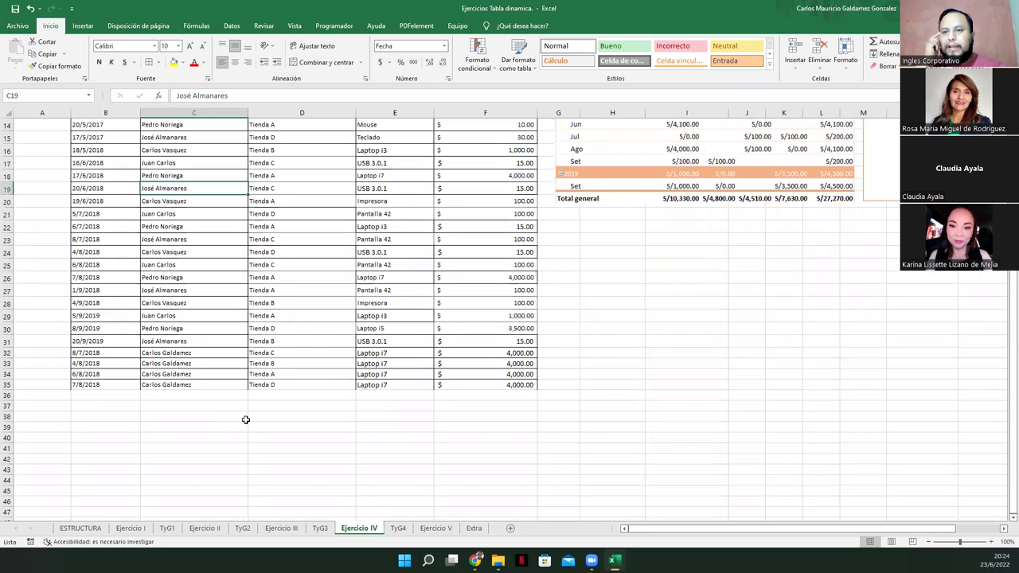
scroll(245, 420, "up", 4)
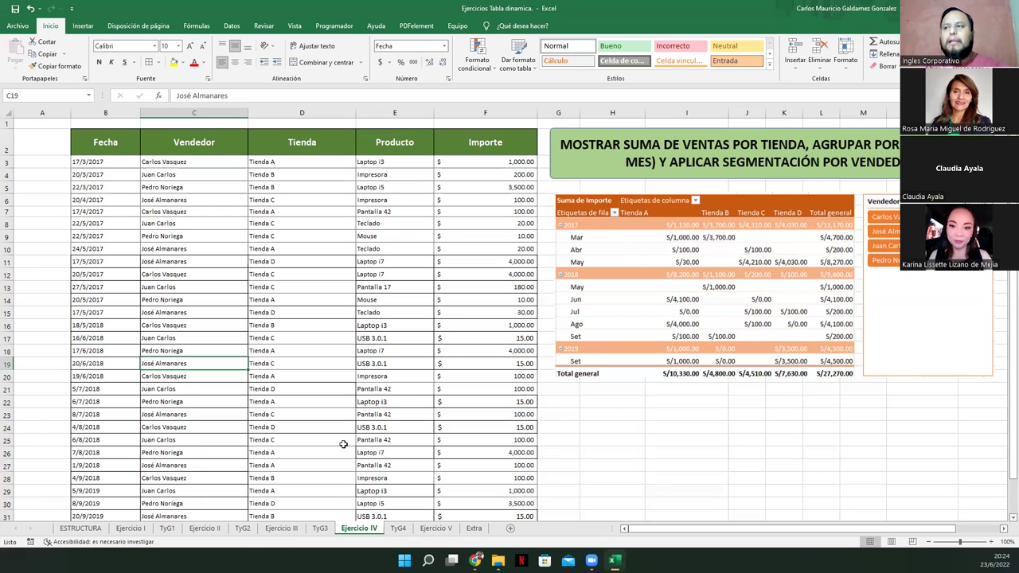
left_click(161, 326)
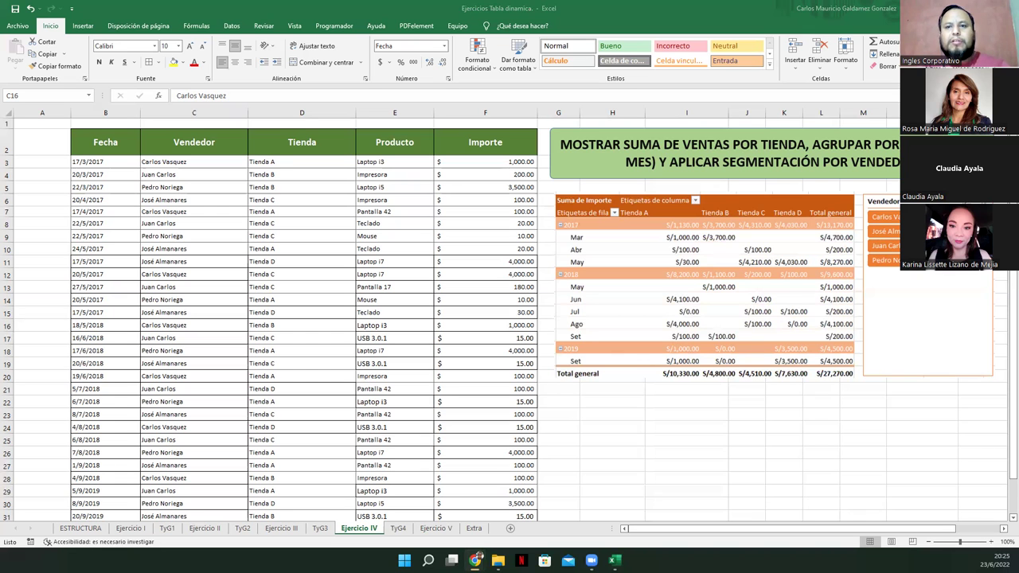
Bring the Inglés Corporativo course page to the front, maximize it, and view Progreso
key("alt+Tab")
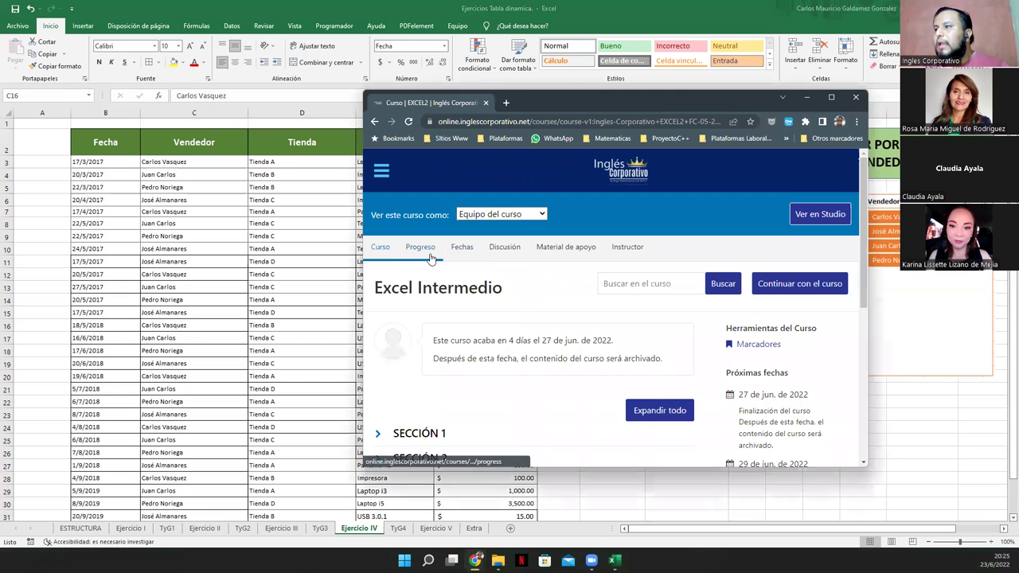
key("super+Up")
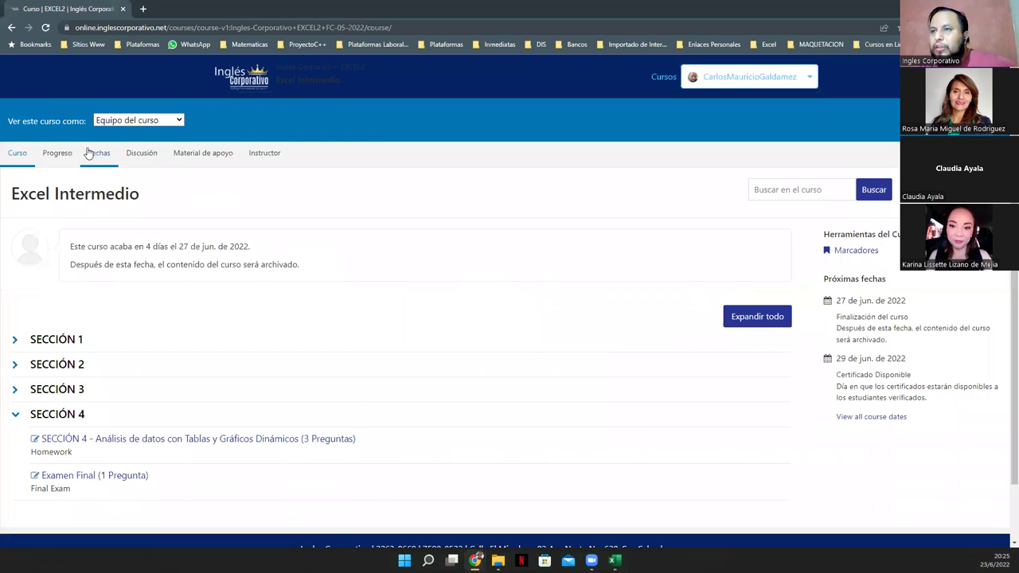
left_click(53, 157)
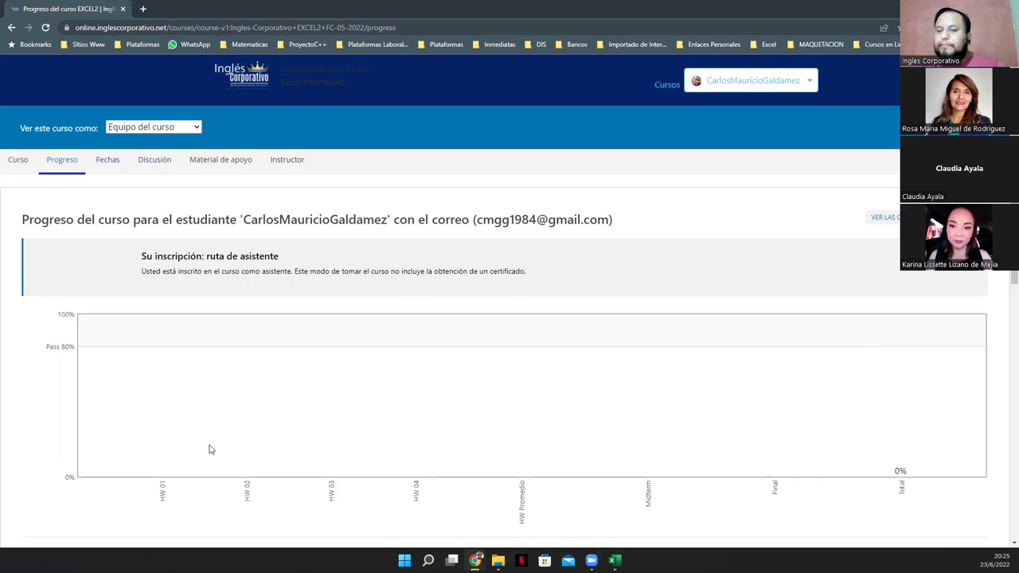
scroll(491, 310, "down", 3)
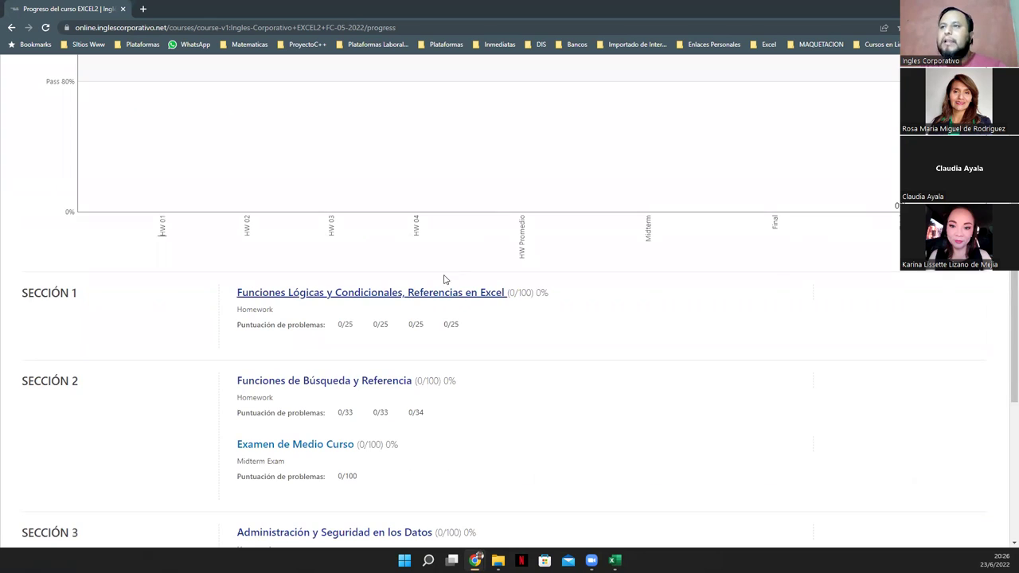
scroll(444, 278, "up", 5)
scroll(389, 358, "down", 2)
scroll(521, 350, "down", 3)
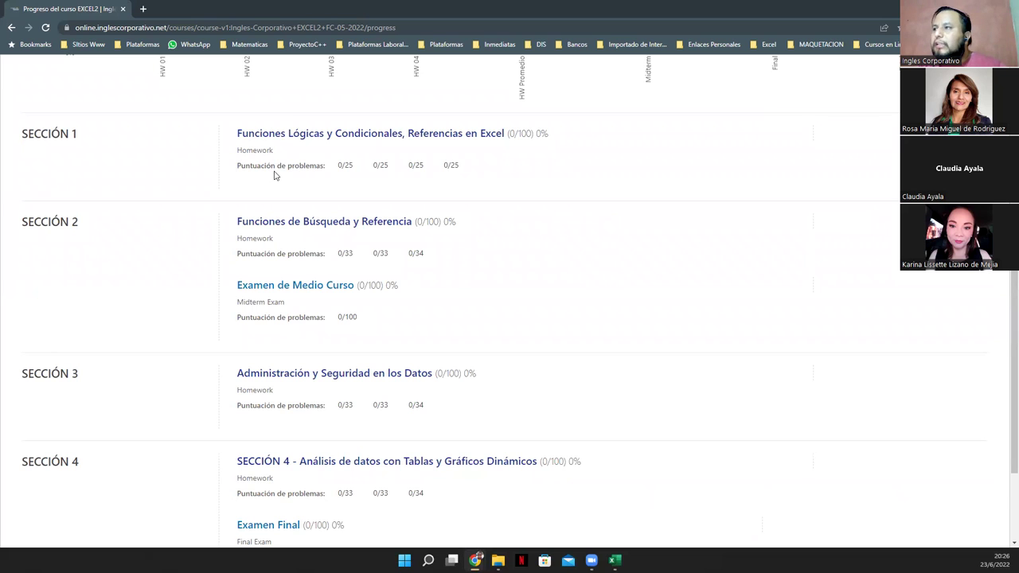
scroll(278, 175, "down", 1)
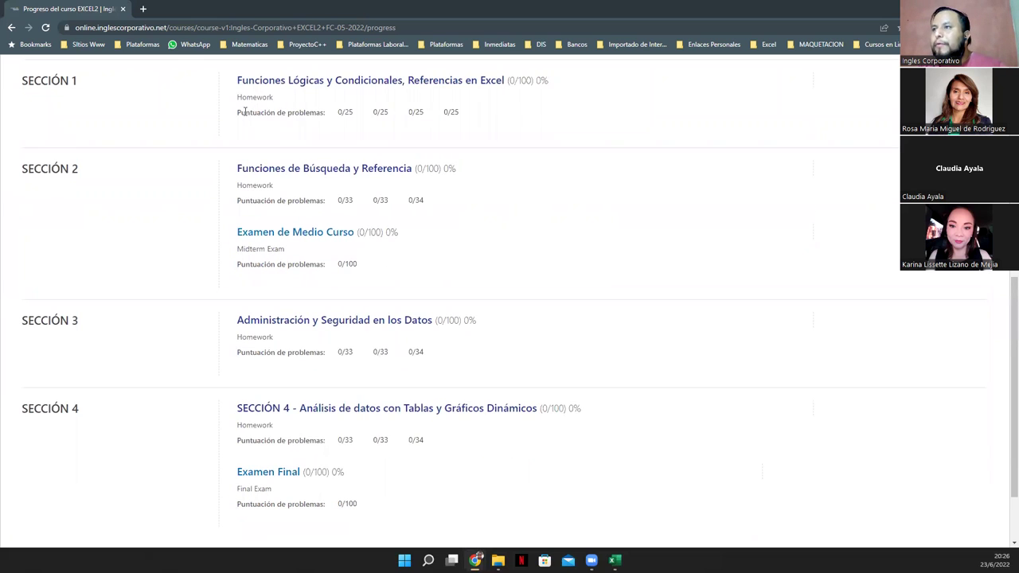
left_click_drag(335, 112, 406, 124)
left_click(406, 125)
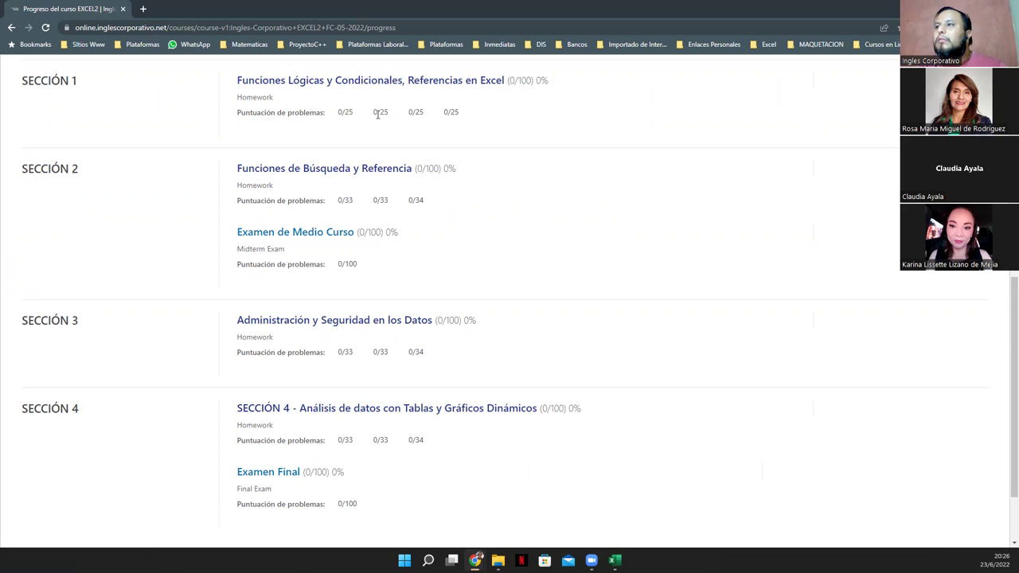
left_click_drag(334, 116, 463, 117)
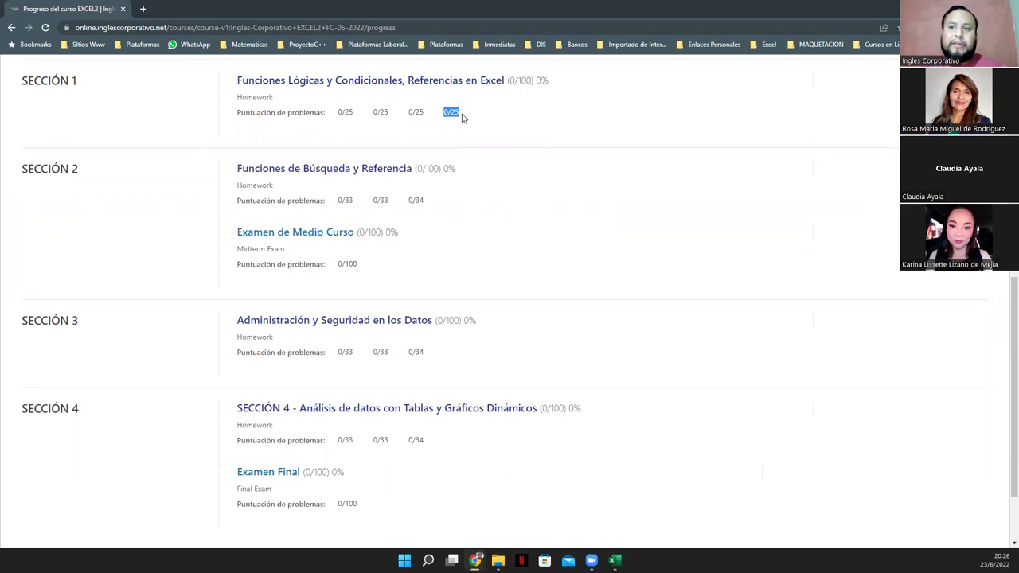
left_click_drag(334, 116, 466, 116)
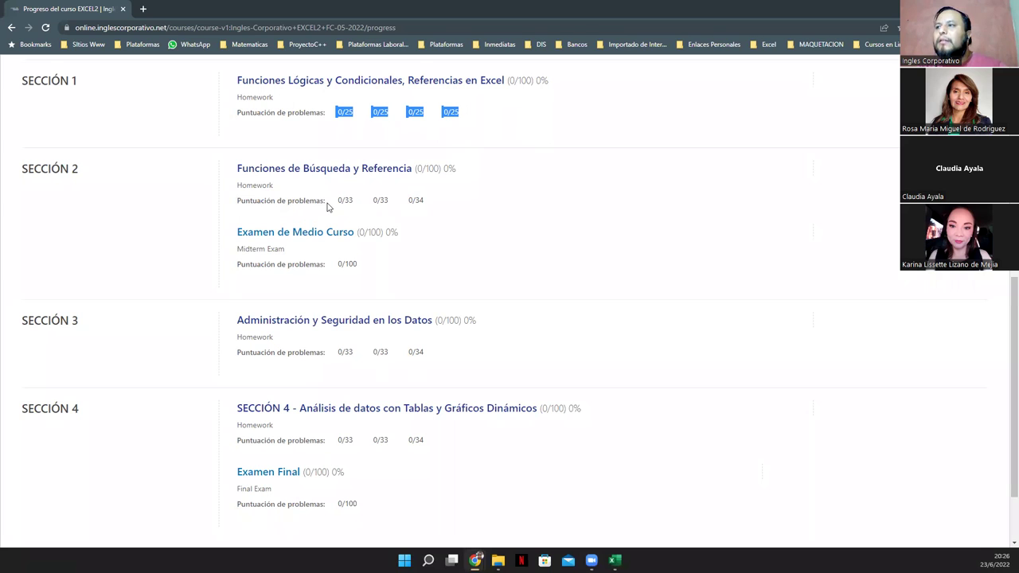
left_click_drag(336, 200, 440, 205)
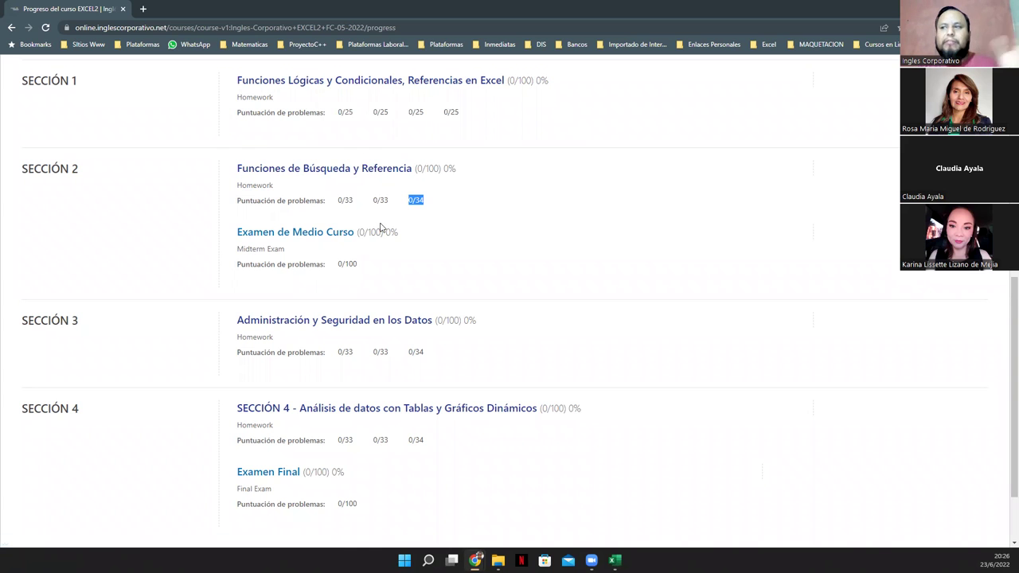
scroll(380, 230, "down", 2)
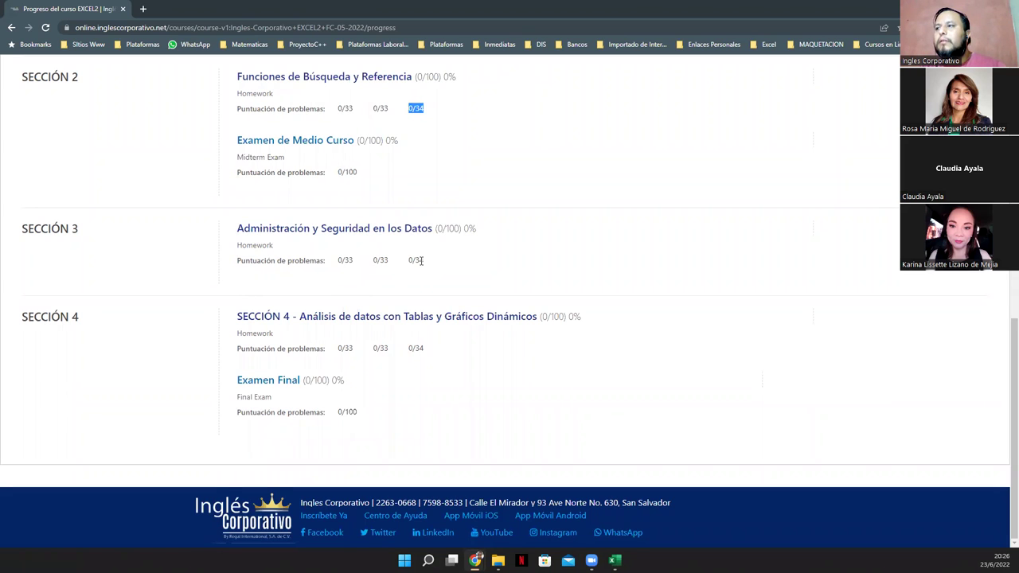
left_click_drag(340, 260, 471, 269)
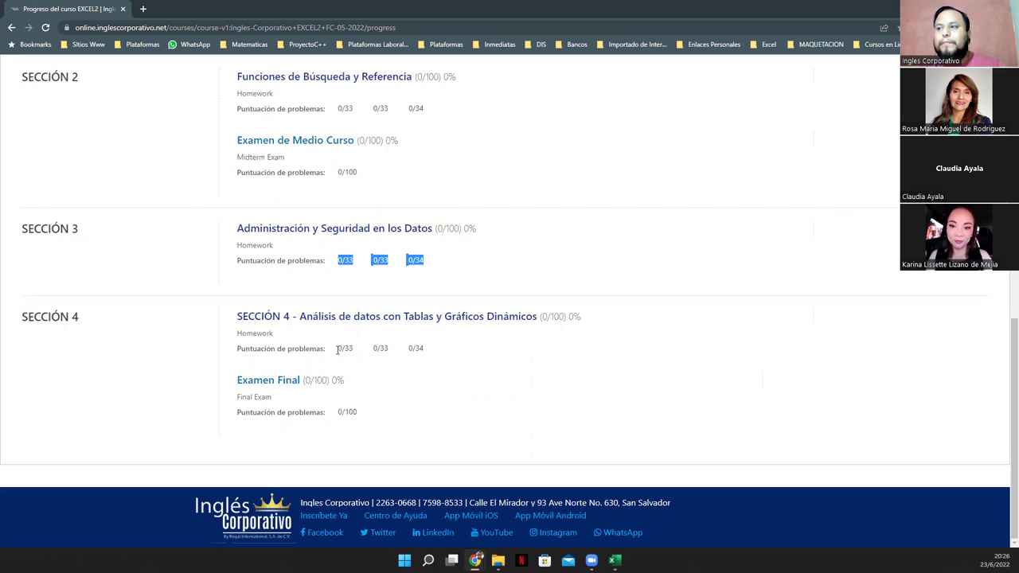
left_click_drag(337, 350, 356, 354)
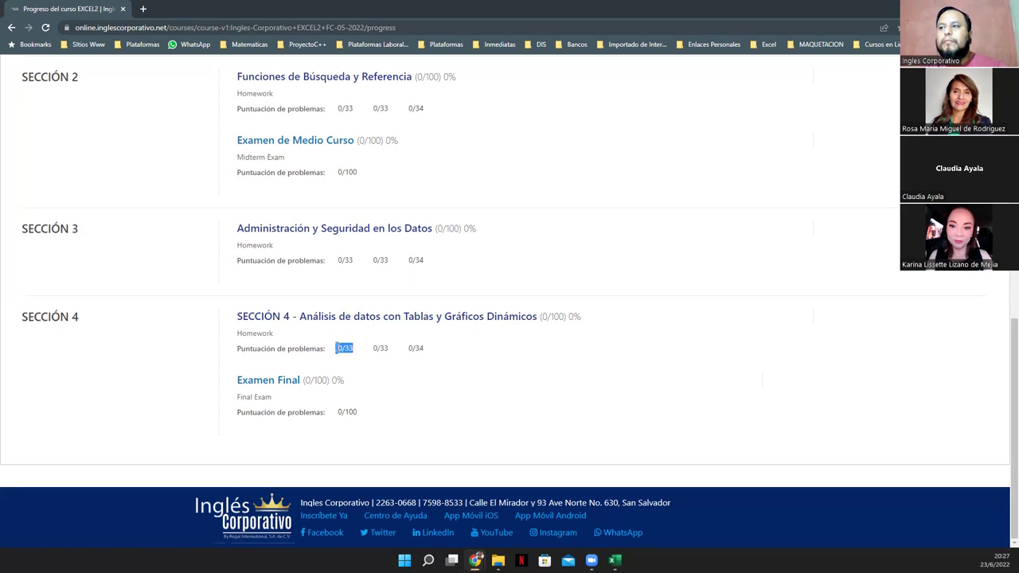
left_click_drag(408, 348, 431, 354)
left_click(414, 348)
left_click(422, 350)
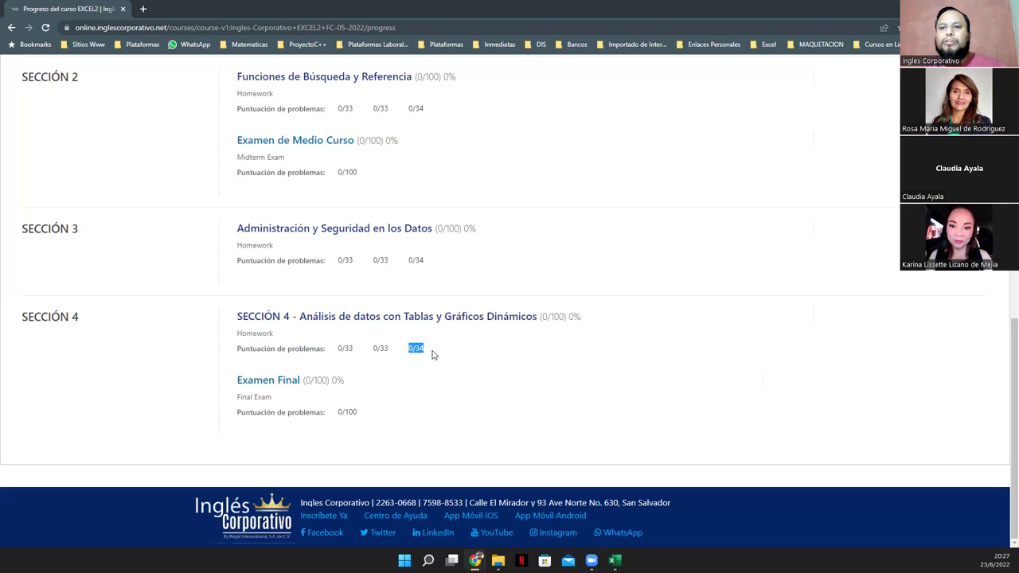
scroll(501, 350, "up", 15)
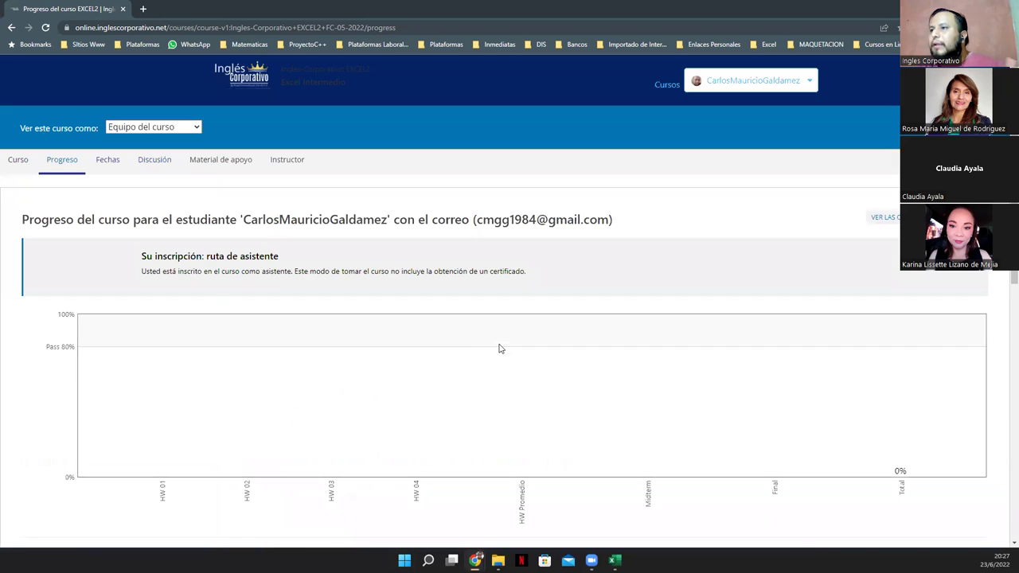
Visit the course content, then return to the Progreso page and scroll to the scores
left_click(18, 161)
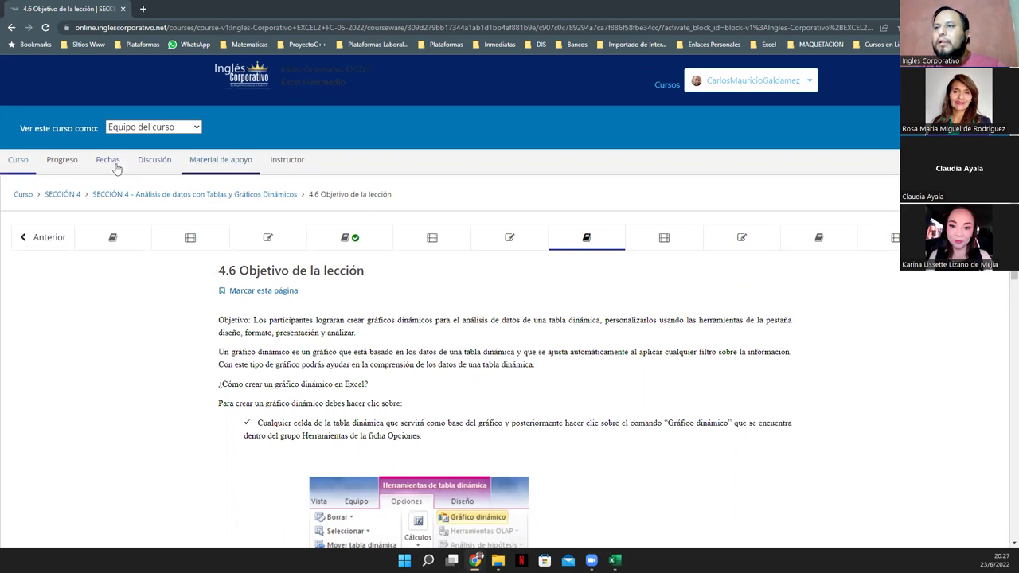
left_click(70, 162)
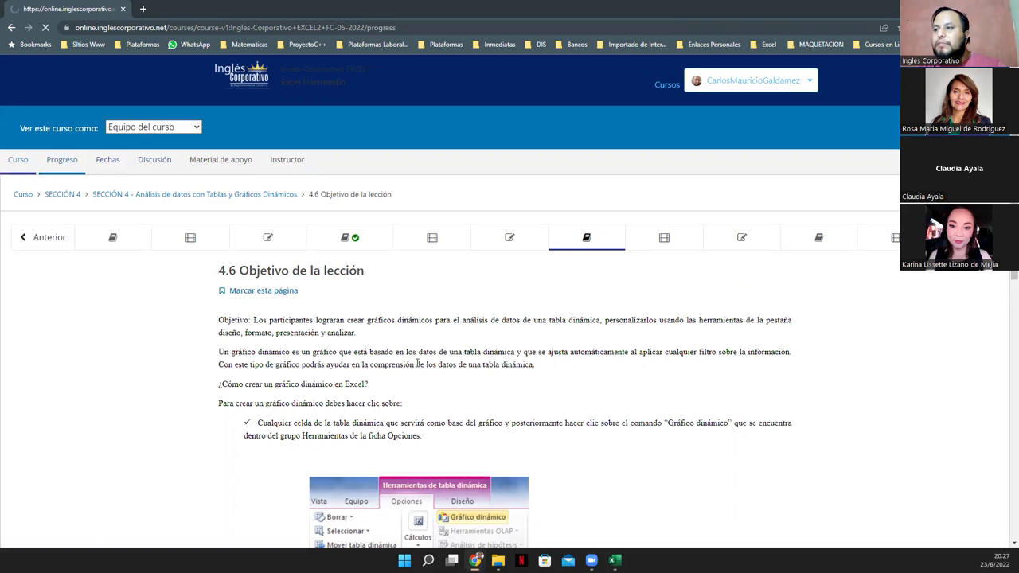
scroll(416, 363, "down", 8)
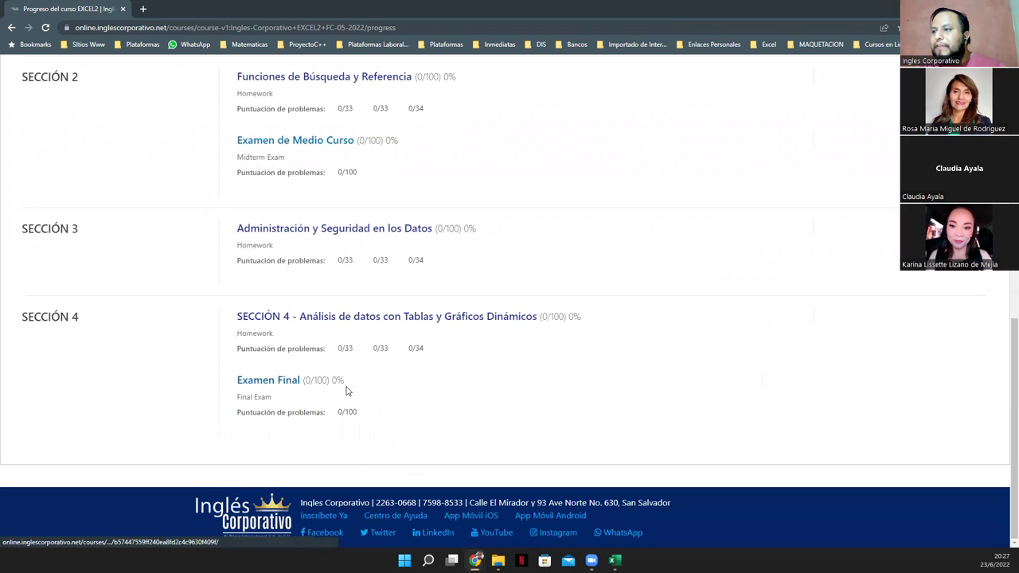
Highlight the Examen Final 0/100 and Sección 4 0/34 scores on the progress page
left_click_drag(338, 411, 372, 418)
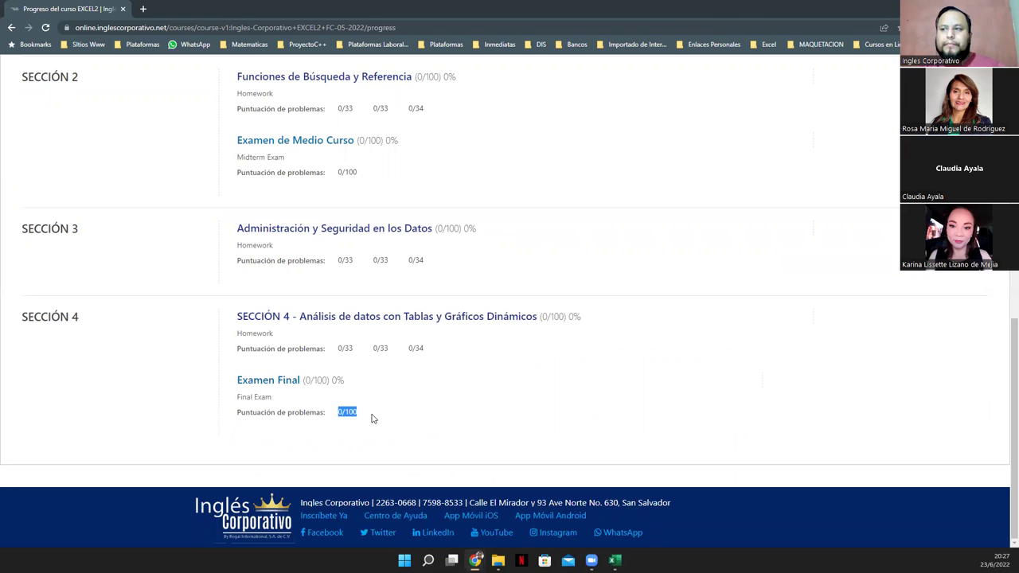
left_click(345, 411)
left_click_drag(338, 411, 354, 412)
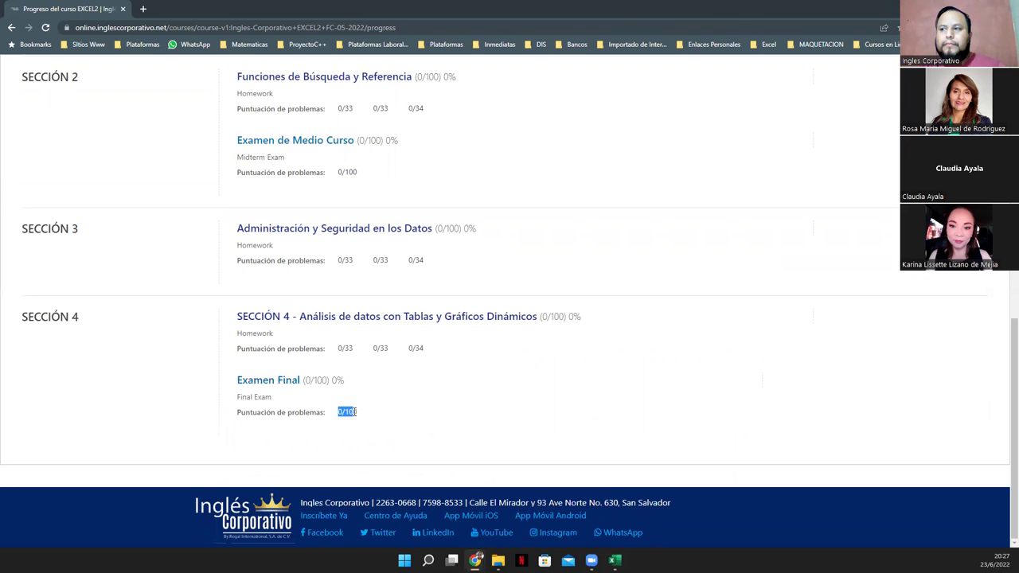
left_click_drag(407, 348, 438, 352)
left_click(405, 374)
left_click_drag(337, 412, 375, 417)
left_click(377, 412)
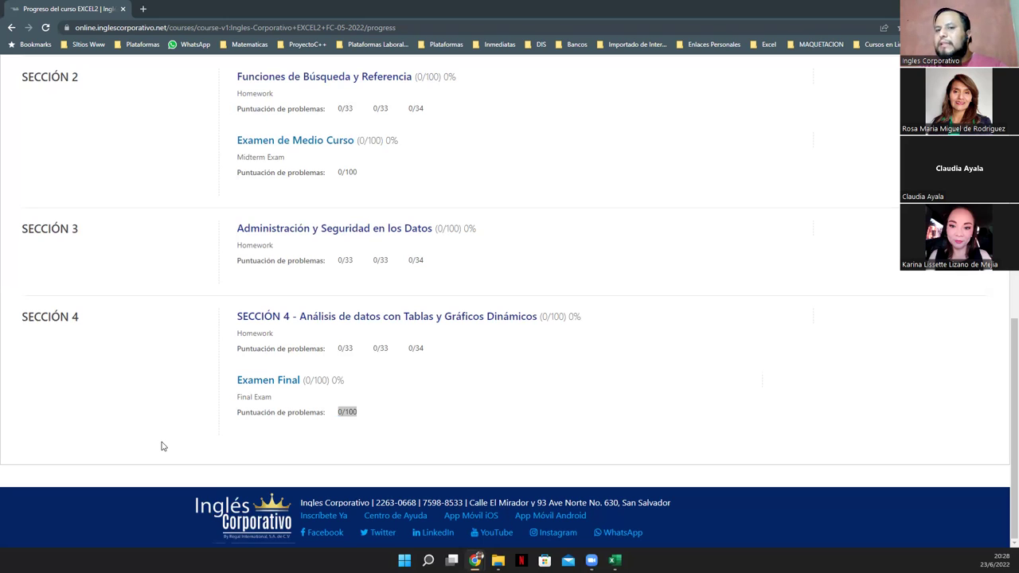
left_click(340, 413)
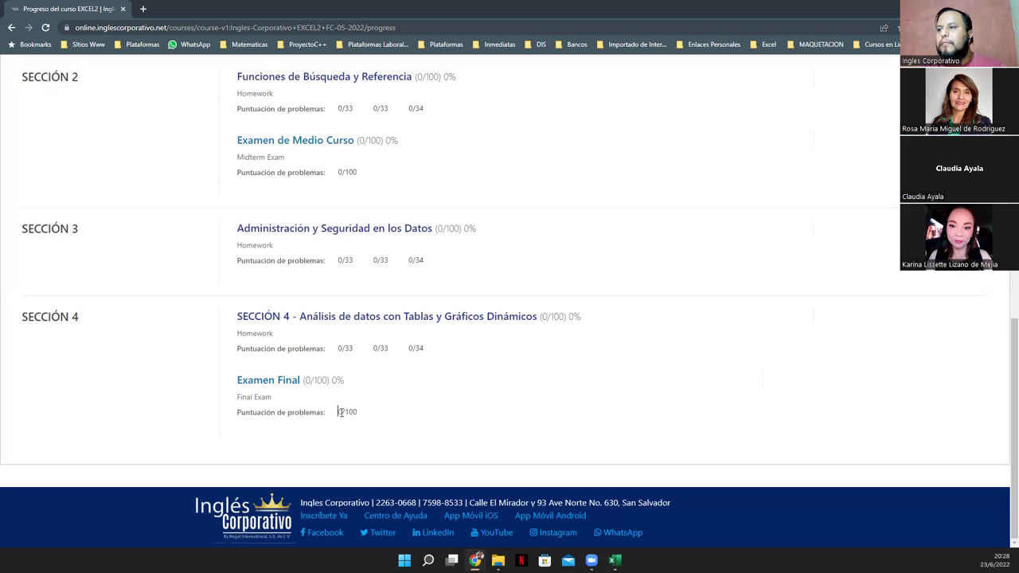
left_click_drag(347, 412, 382, 415)
left_click(357, 411)
left_click(409, 350)
left_click(398, 359)
left_click_drag(406, 348, 447, 358)
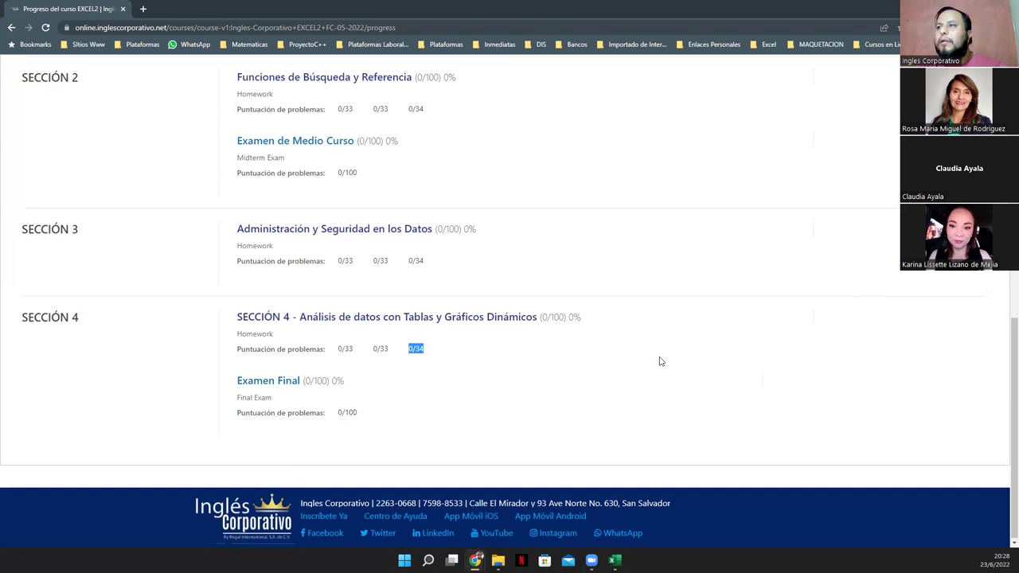
Open the Excel Intermedio course outline, then switch back to the Excel workbook
scroll(513, 306, "up", 8)
scroll(514, 311, "up", 1)
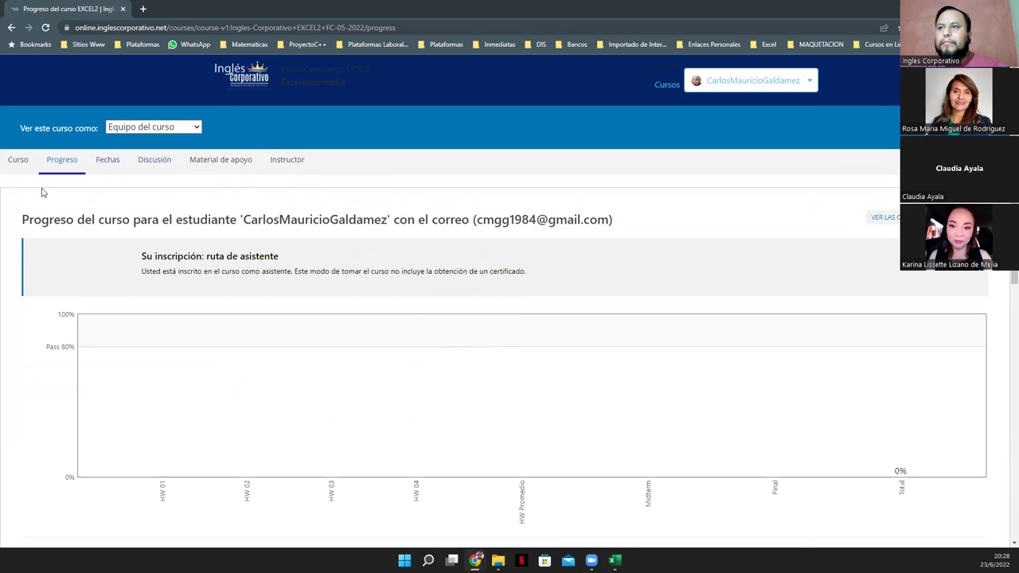
left_click(16, 162)
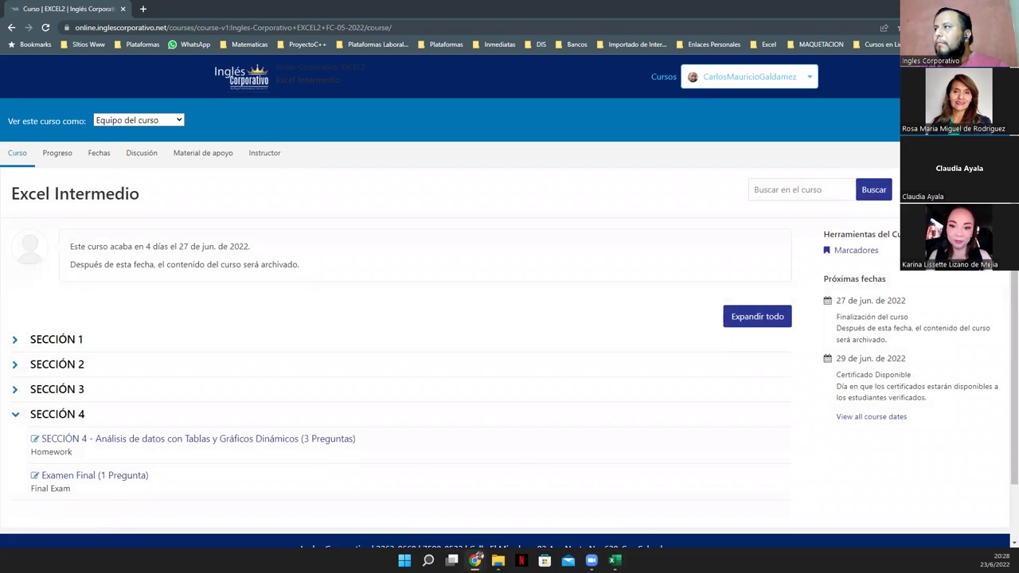
key("alt+Tab")
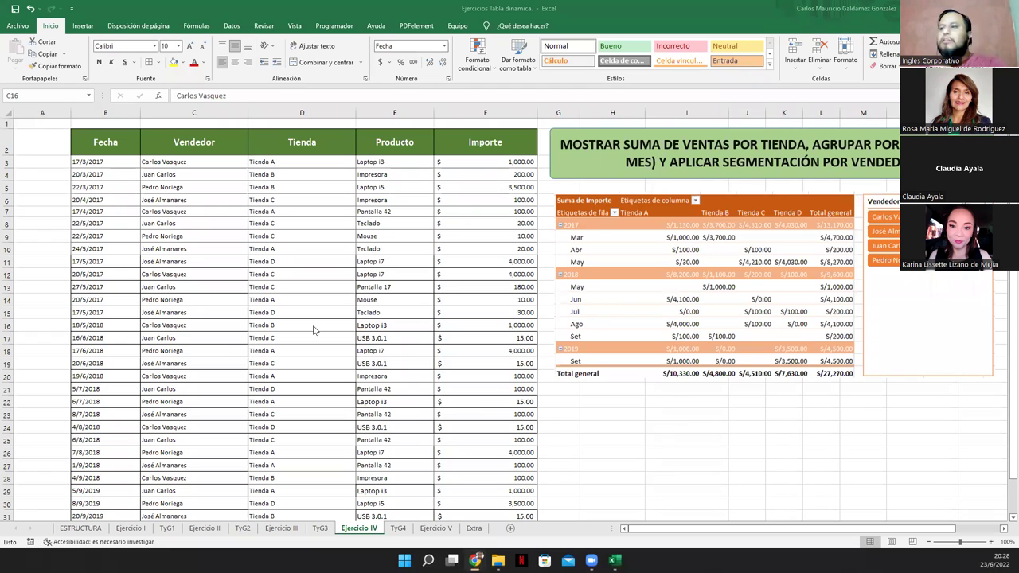
Inspect the TyG4 pivot tables, comparing them against the Ejercicio IV sheet
left_click(398, 528)
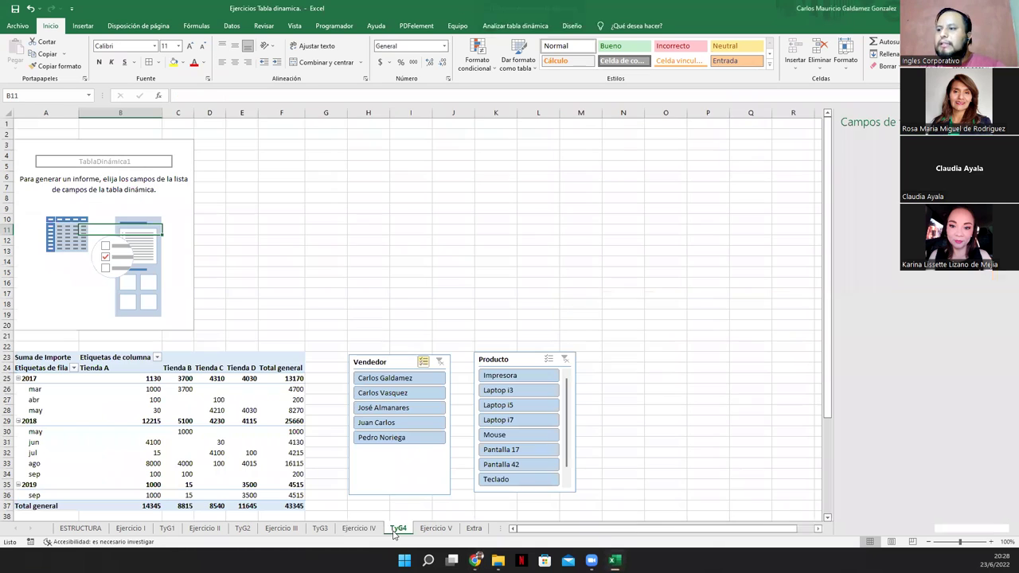
left_click(113, 255)
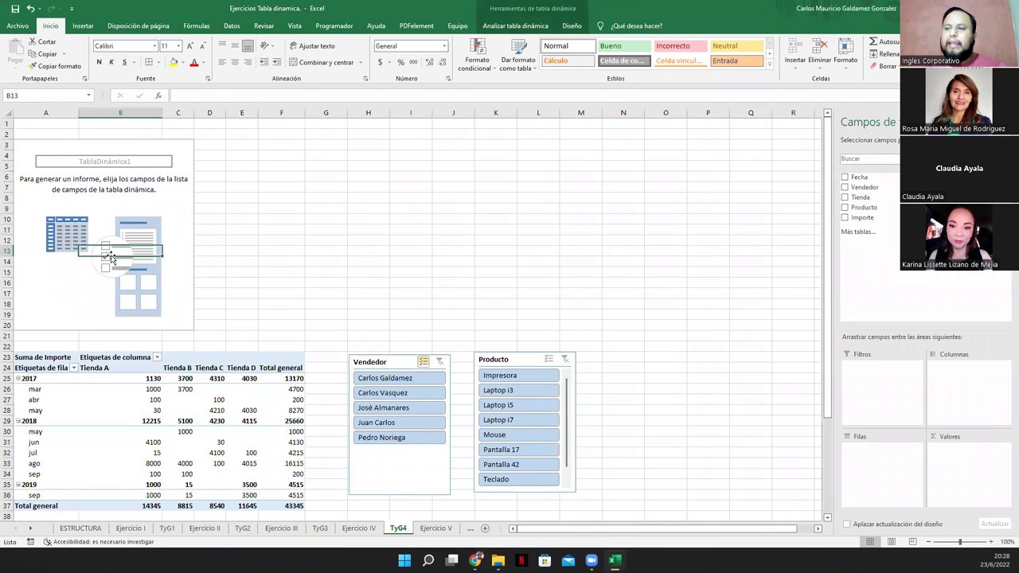
right_click(187, 241)
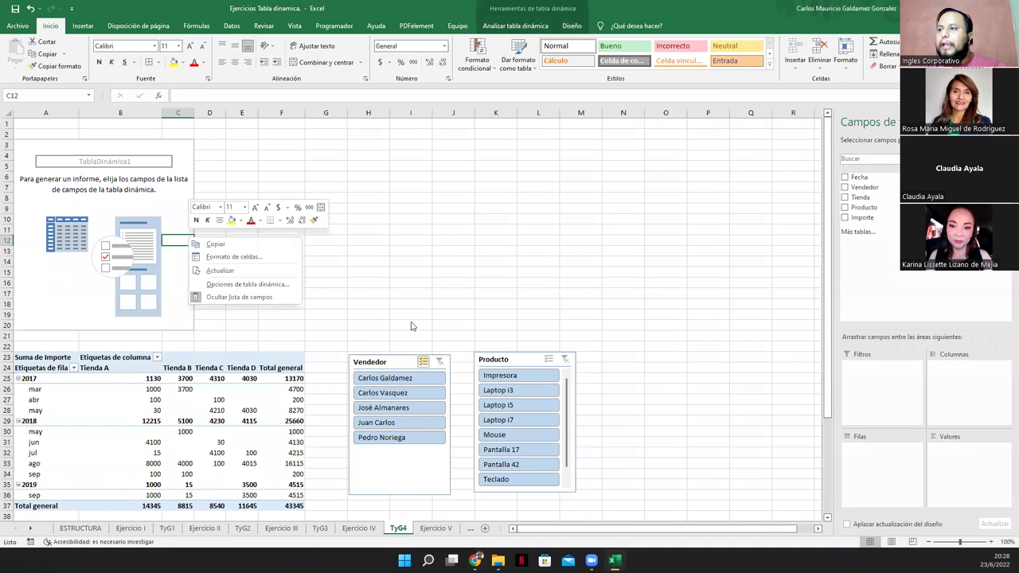
scroll(413, 327, "down", 4)
scroll(413, 327, "down", 2)
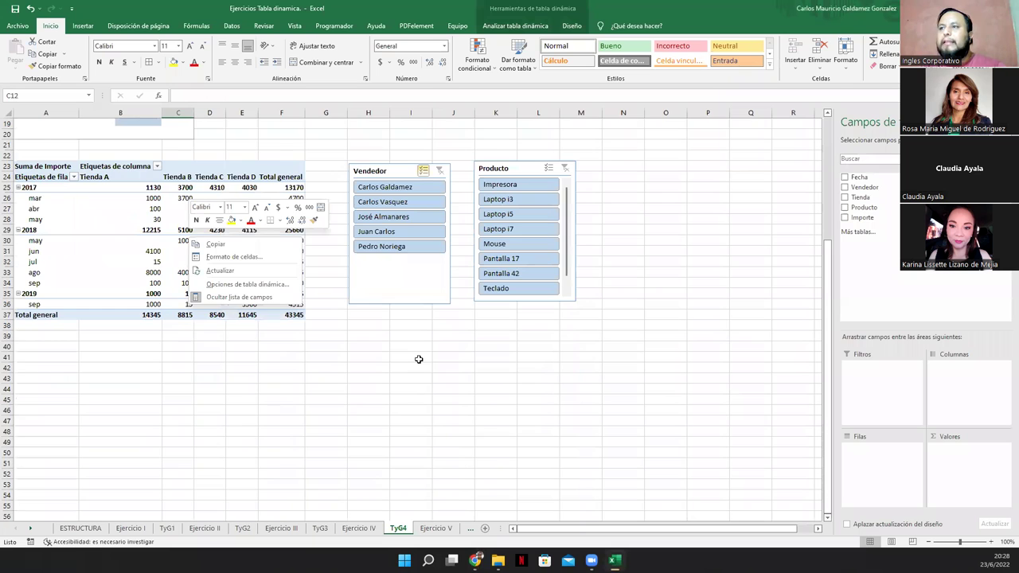
scroll(419, 359, "down", 1)
left_click(96, 190)
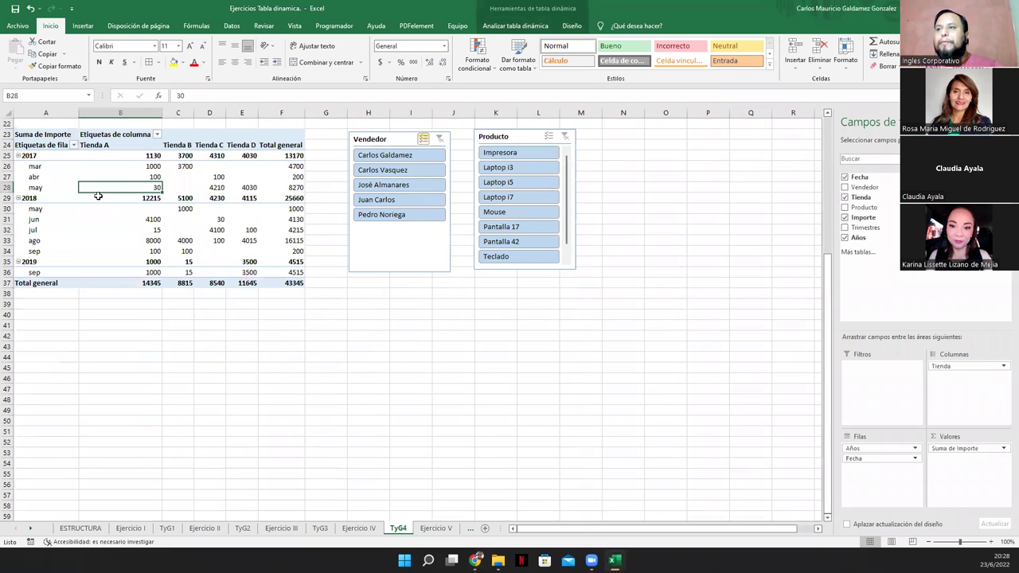
left_click(358, 528)
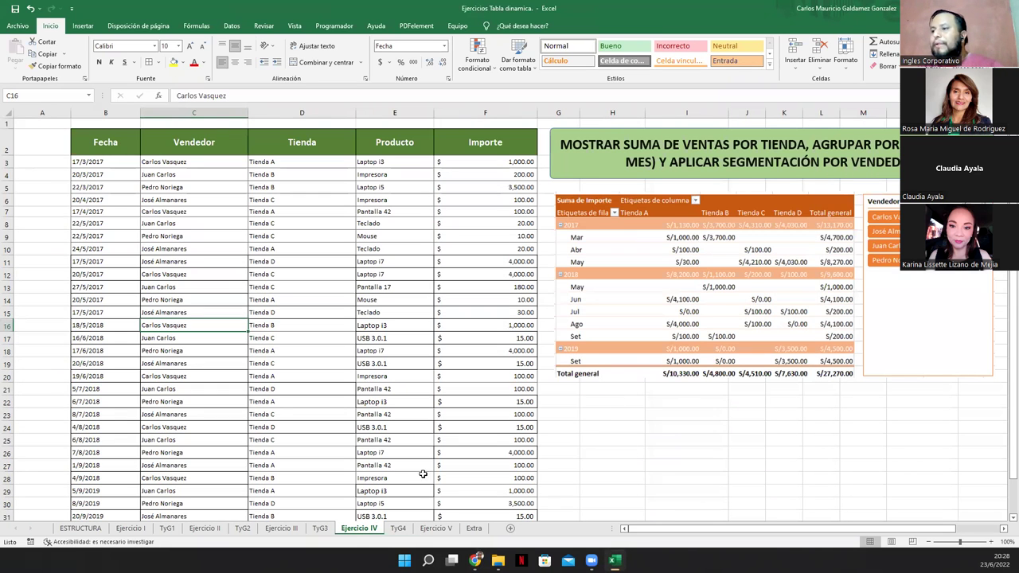
left_click(398, 528)
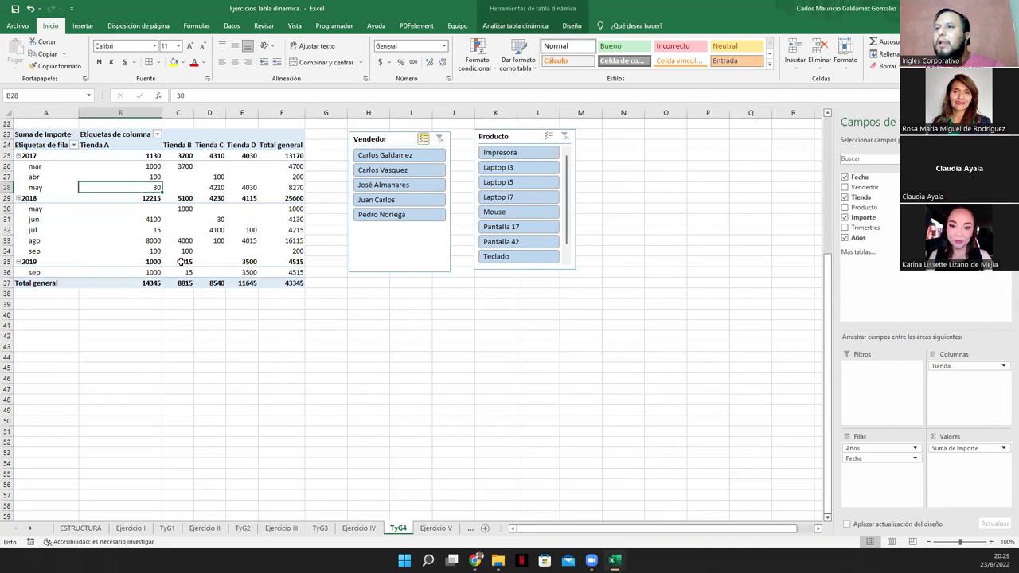
left_click(169, 238)
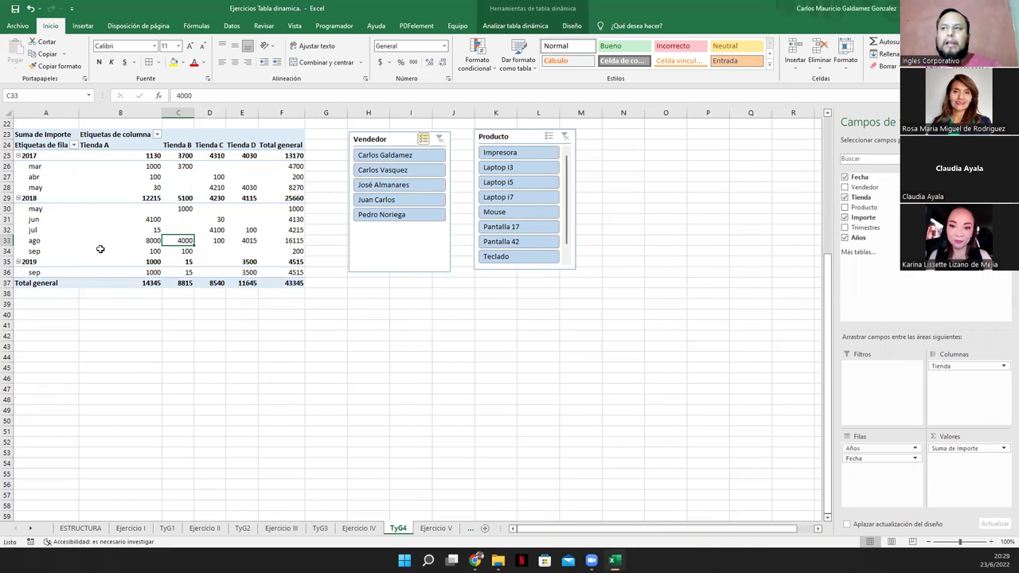
Format the second pivot's sales amounts, totals included, as Contabilidad accounting currency
left_click_drag(144, 155, 288, 283)
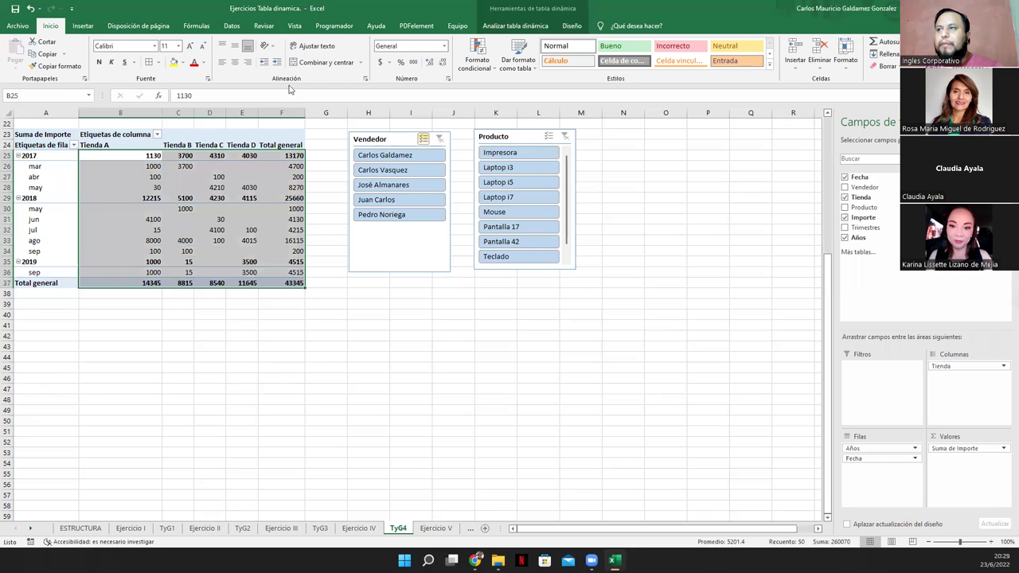
left_click(380, 62)
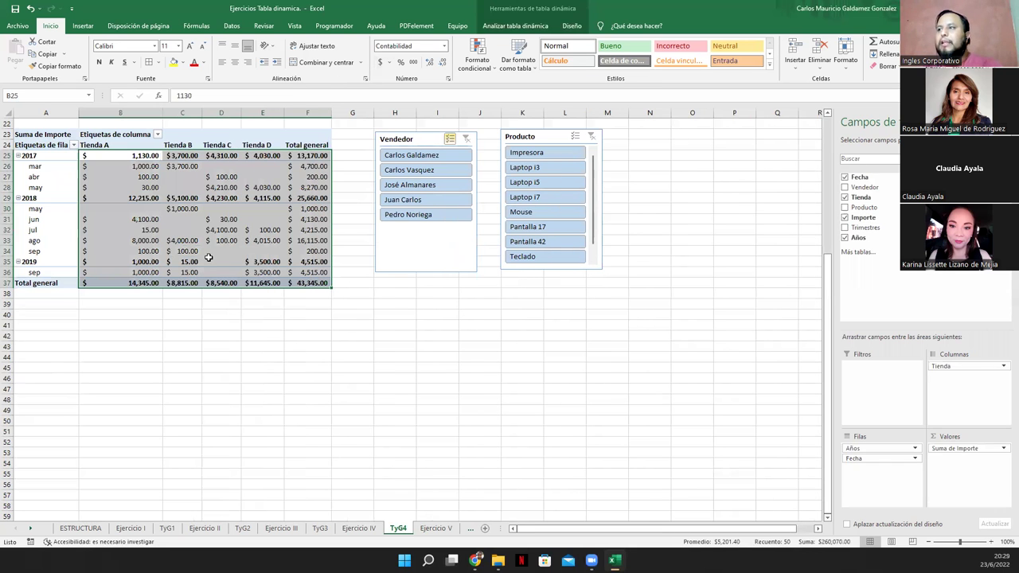
left_click(213, 260)
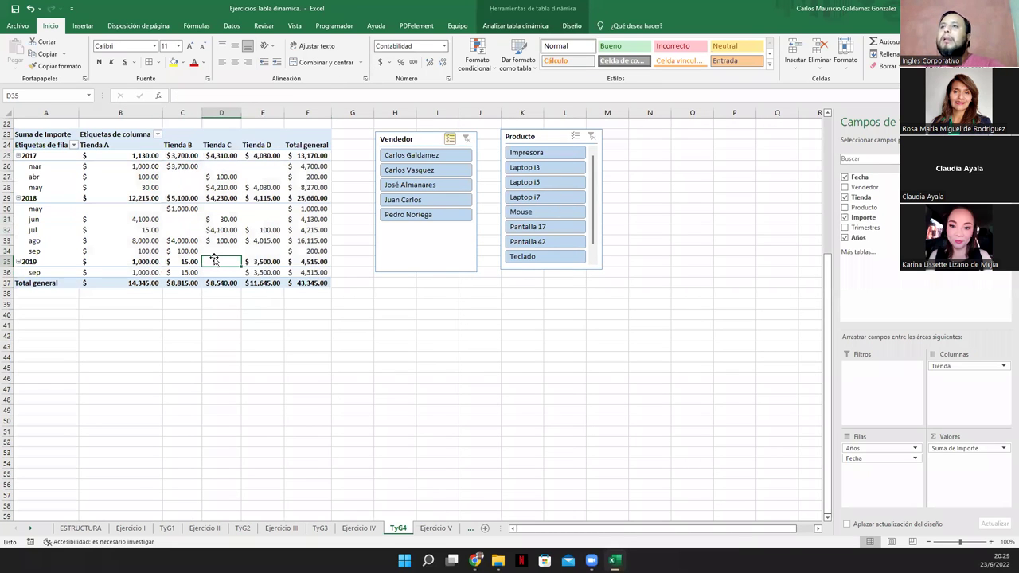
left_click(83, 25)
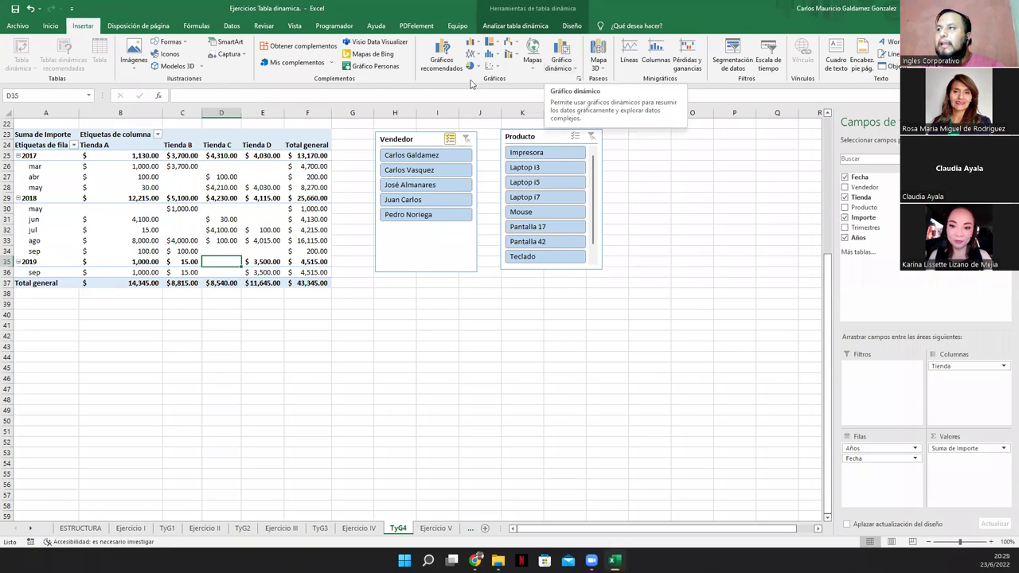
Start a pivot chart and browse the Line, Pie, Bar, Area through Treemap chart categories
left_click(563, 51)
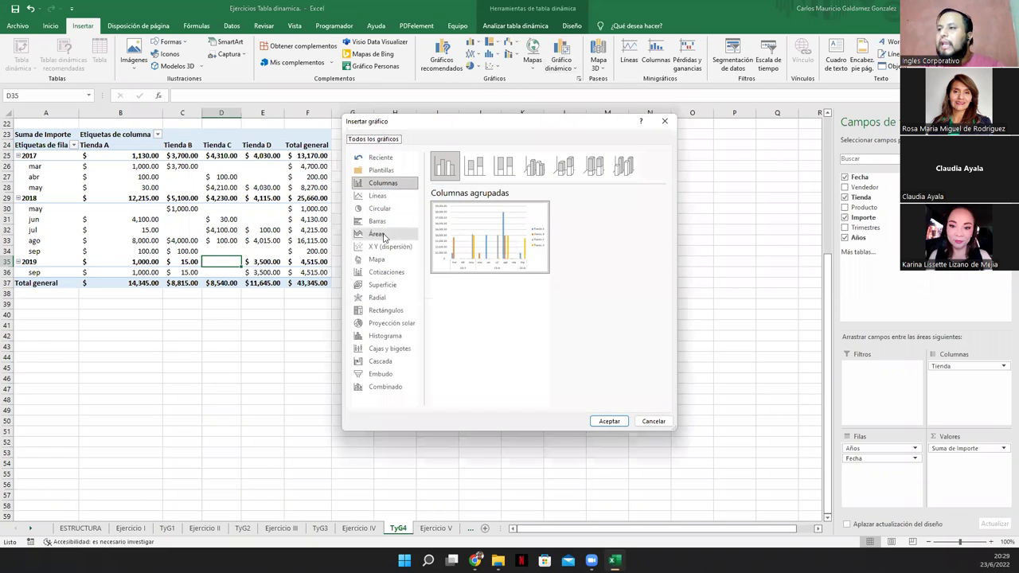
left_click(378, 196)
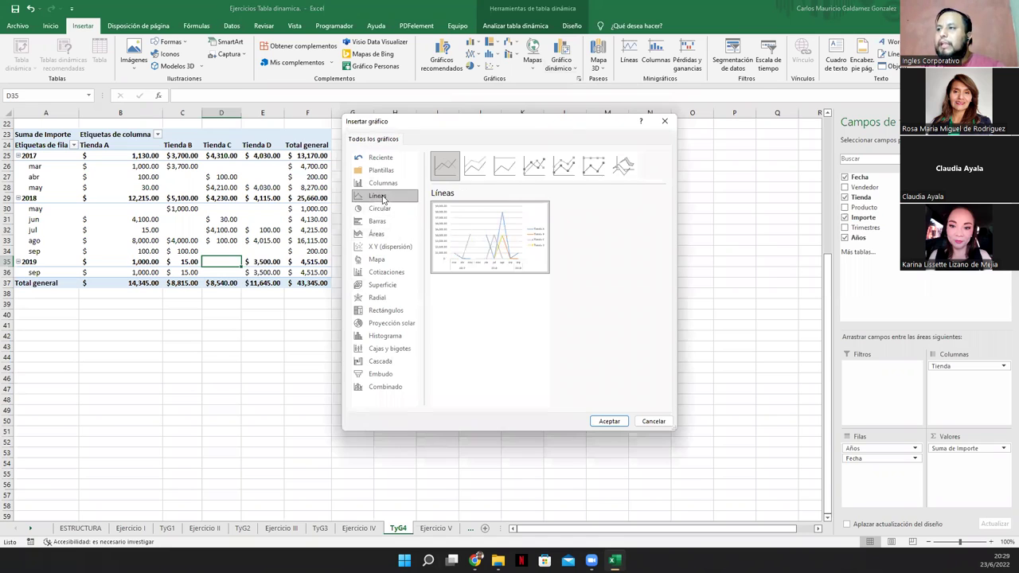
left_click(378, 209)
left_click(379, 222)
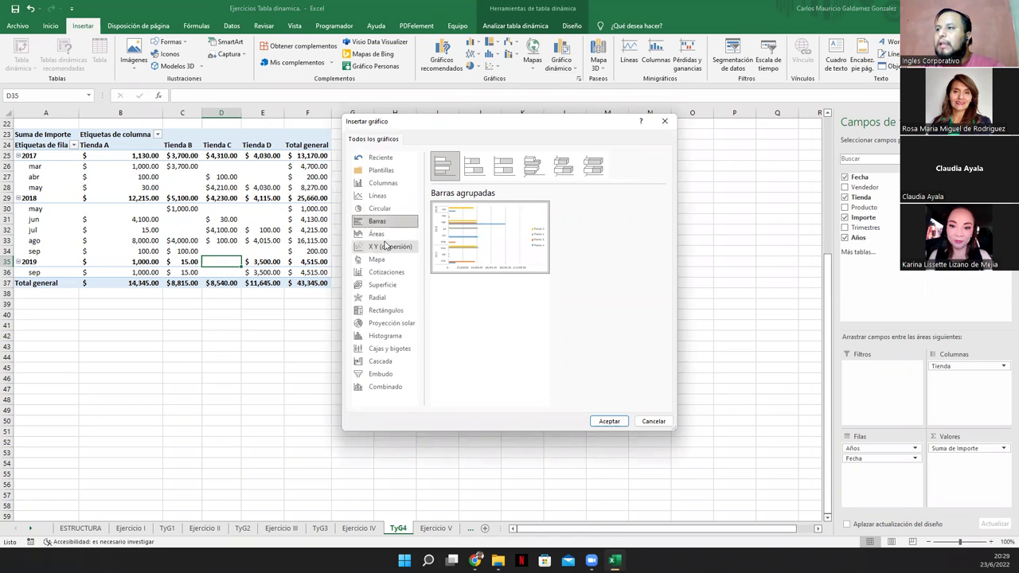
left_click(377, 234)
left_click(381, 247)
left_click(382, 260)
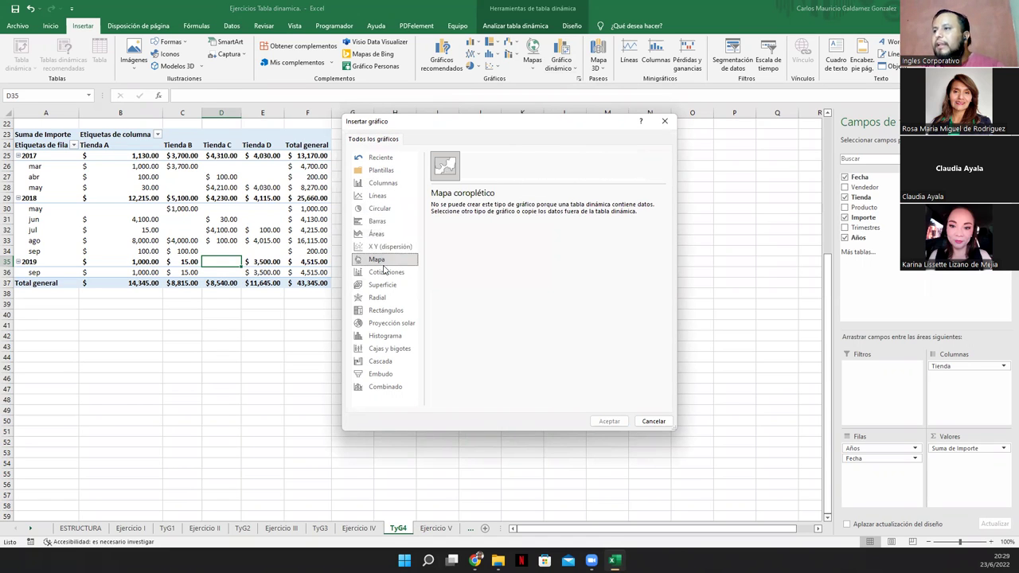
left_click(385, 272)
left_click(388, 285)
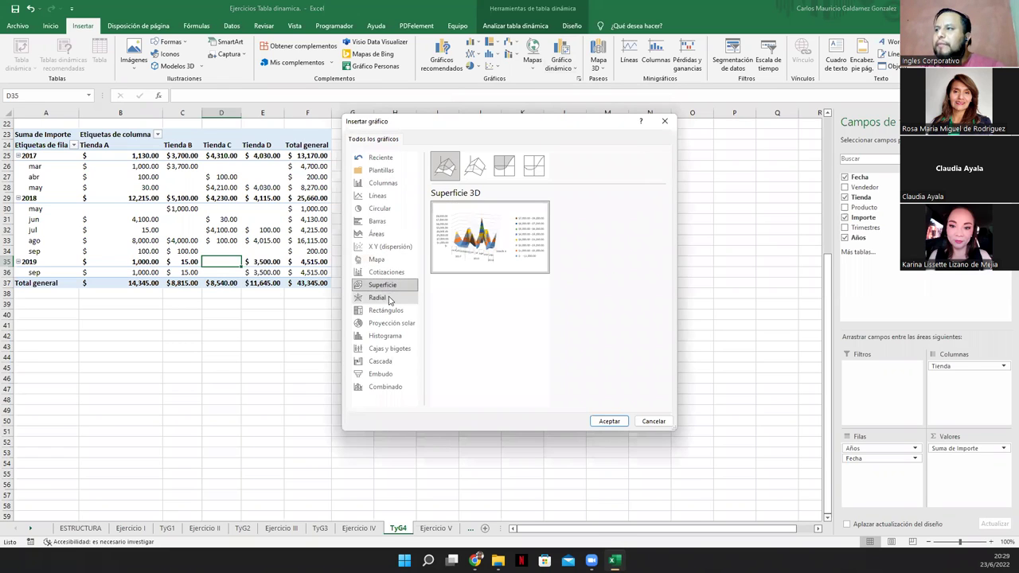
left_click(387, 299)
left_click(389, 310)
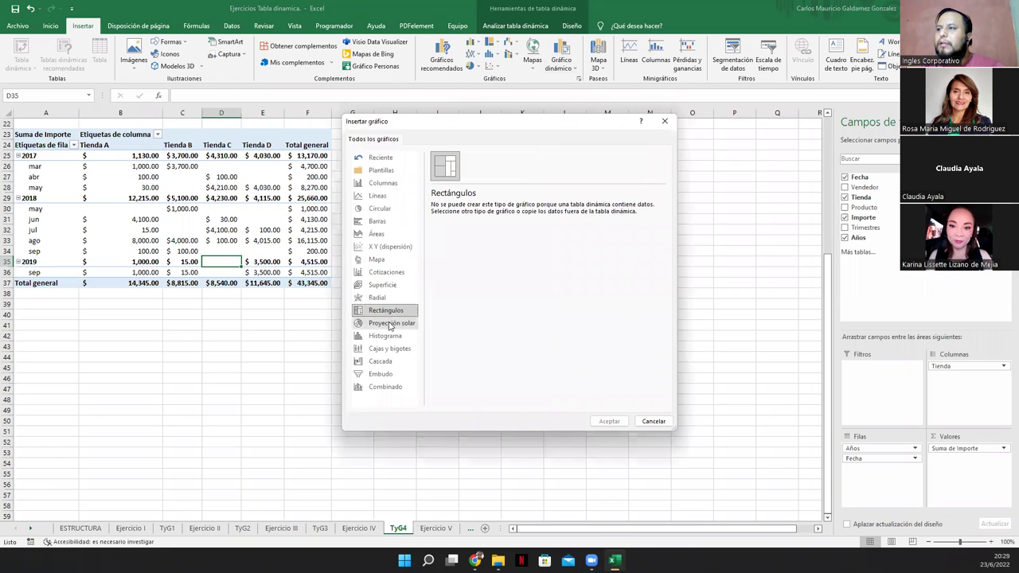
Preview the radar variants, Sunburst through Combo types, and the 100% stacked and 3D area charts
left_click(381, 298)
mouse_move(469, 259)
left_click(475, 167)
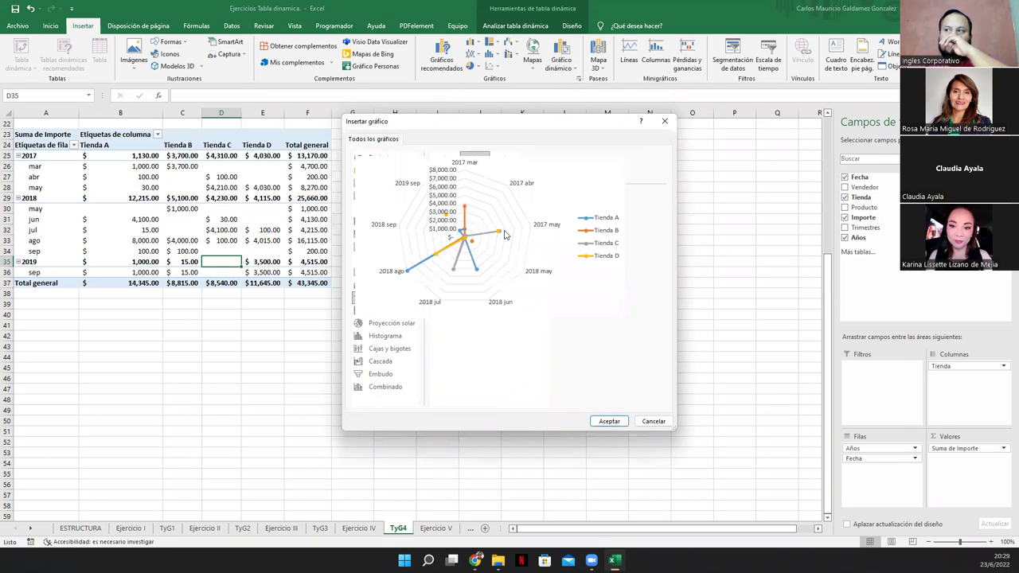
left_click(504, 168)
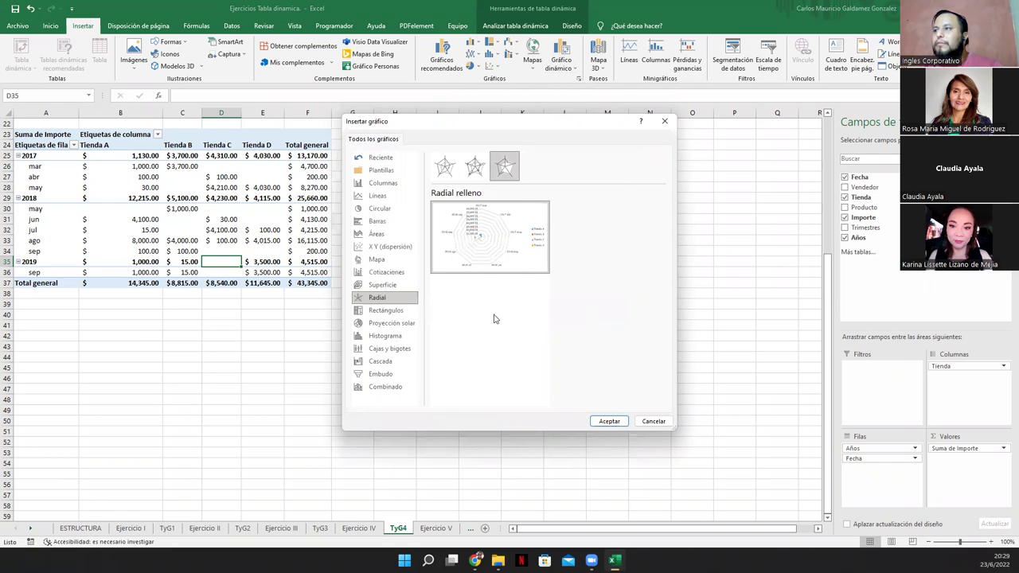
mouse_move(469, 237)
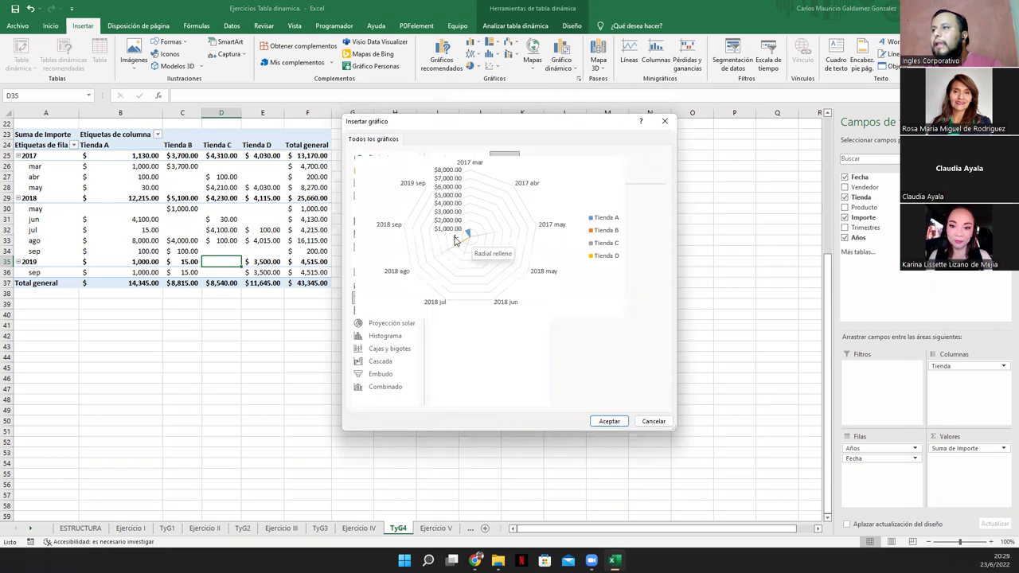
left_click(441, 167)
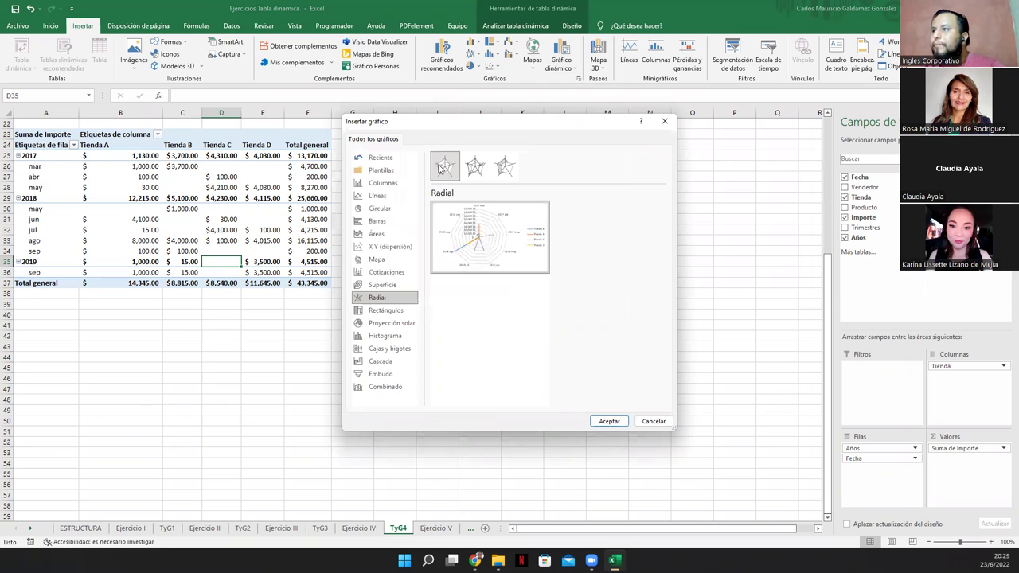
left_click(390, 324)
left_click(385, 337)
left_click(385, 349)
left_click(381, 362)
left_click(380, 374)
left_click(386, 386)
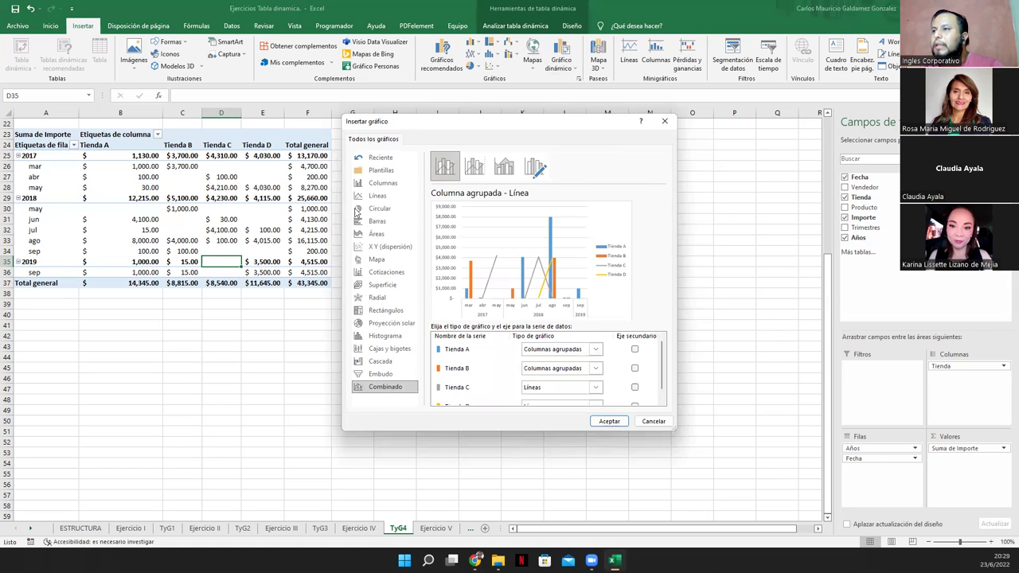
left_click(377, 221)
left_click(378, 234)
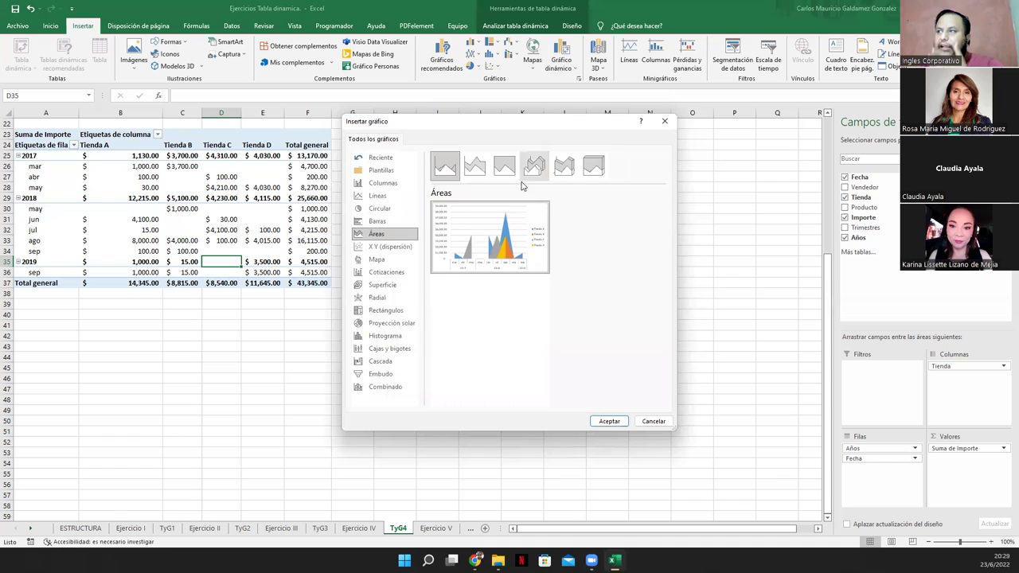
left_click(503, 165)
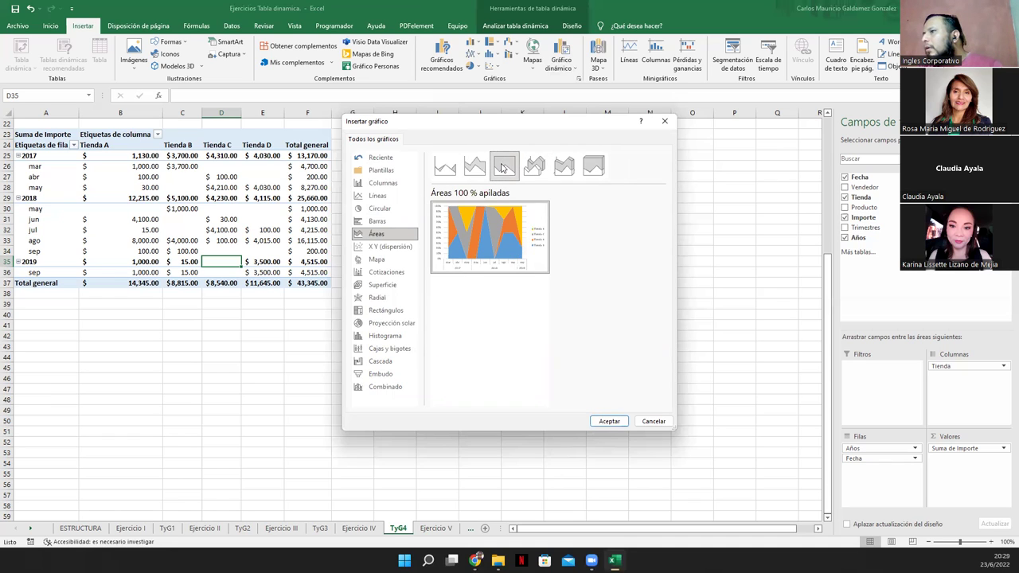
left_click(535, 167)
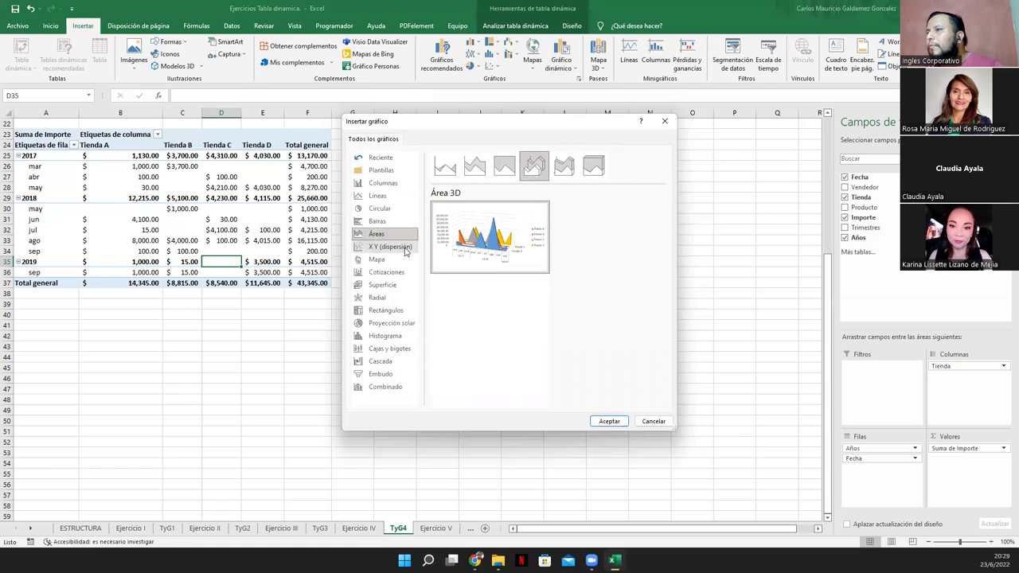
Insert a Líneas > Línea apilada pivot chart
left_click(379, 196)
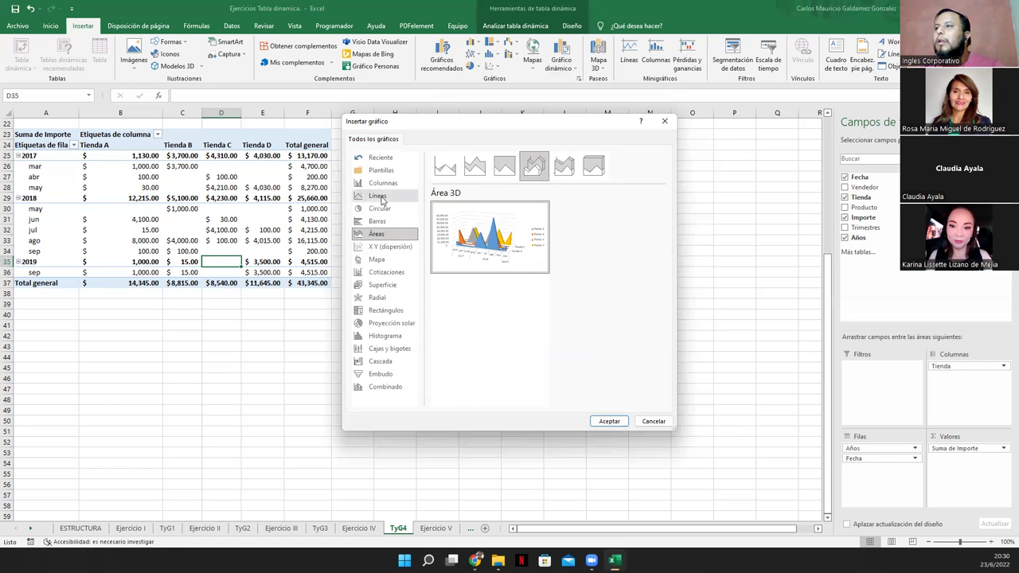
left_click(474, 165)
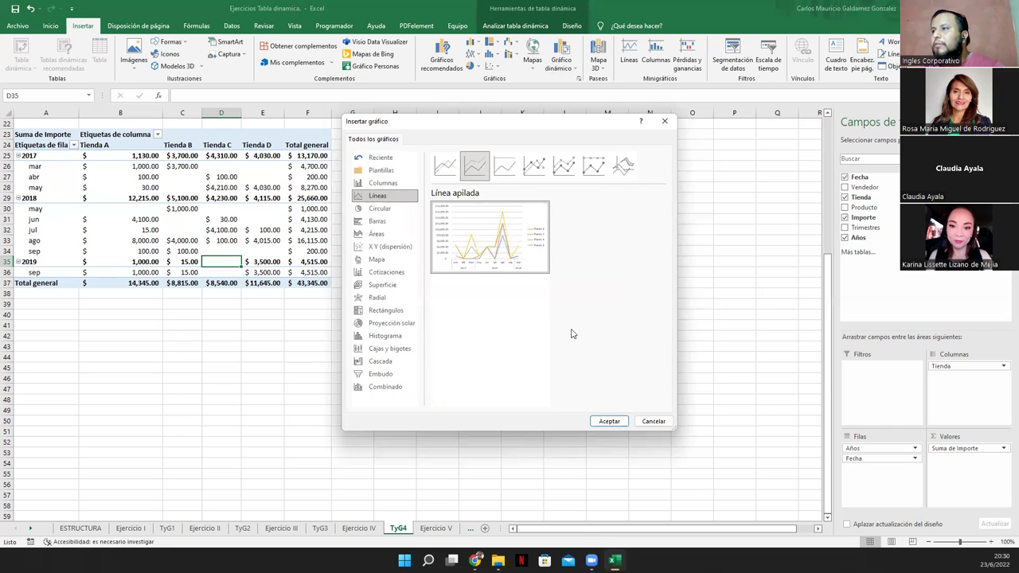
left_click(609, 421)
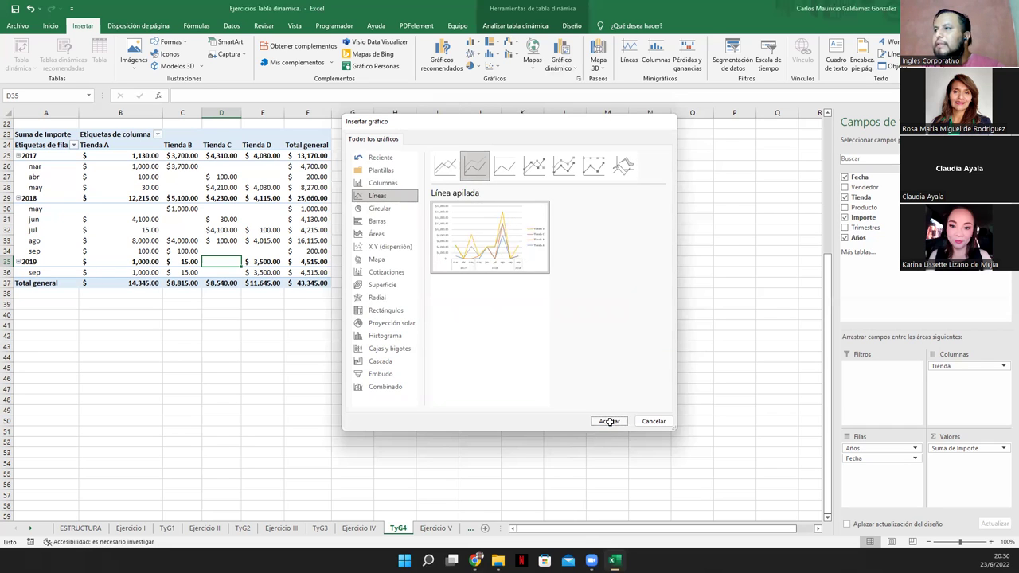
Move the line chart below the Vendedor and Producto slicers and enlarge it
left_click_drag(476, 257, 528, 290)
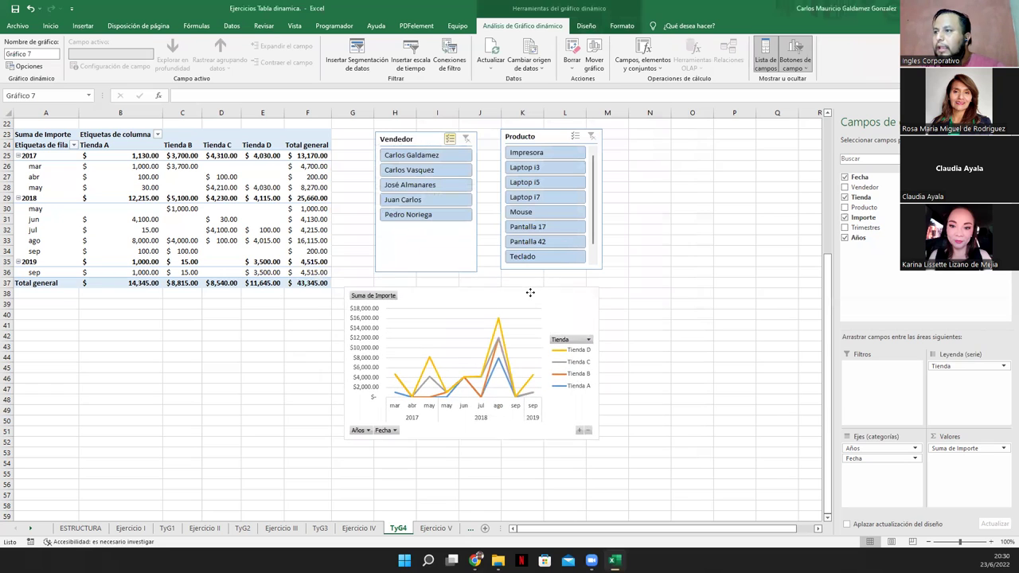
left_click_drag(598, 429, 786, 523)
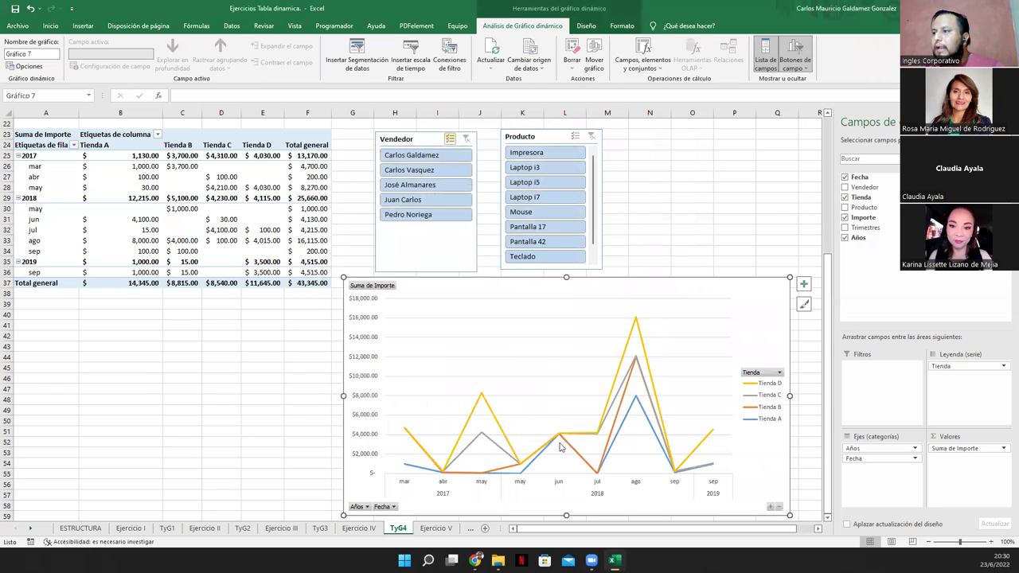
left_click_drag(521, 289, 522, 285)
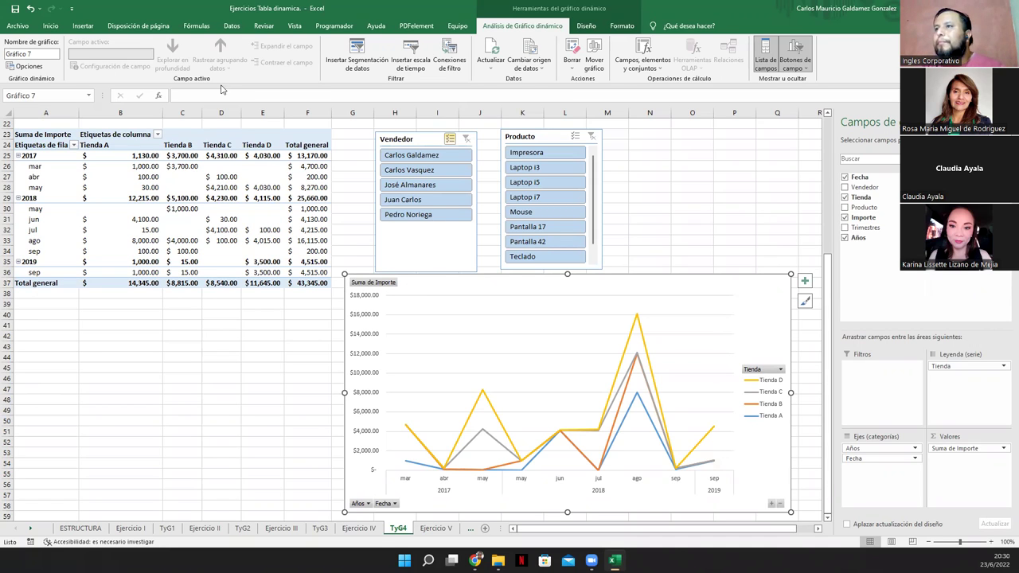
Open Cambiar tipo de gráfico and cancel, keeping the stacked line type
left_click(84, 27)
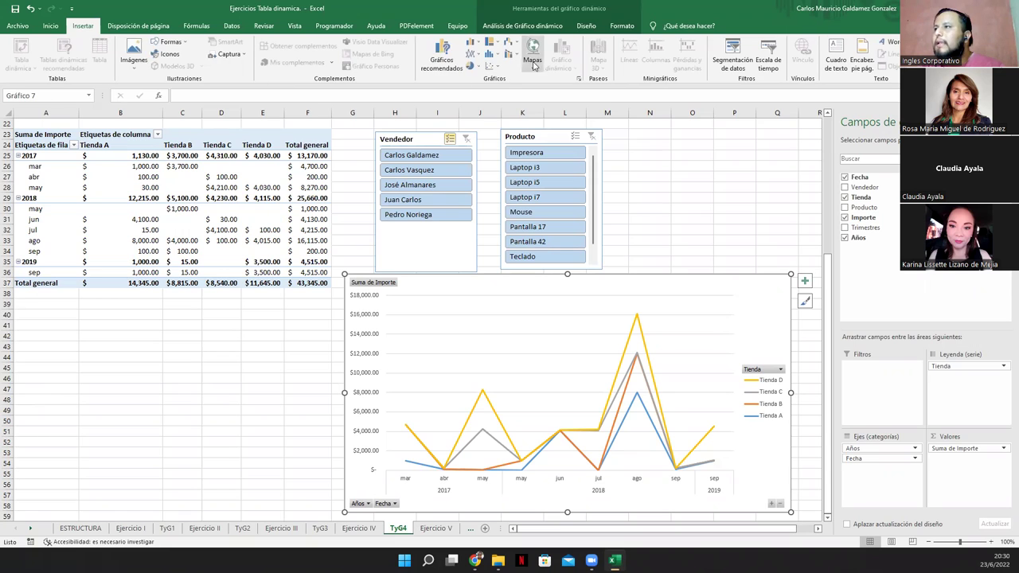
left_click(444, 62)
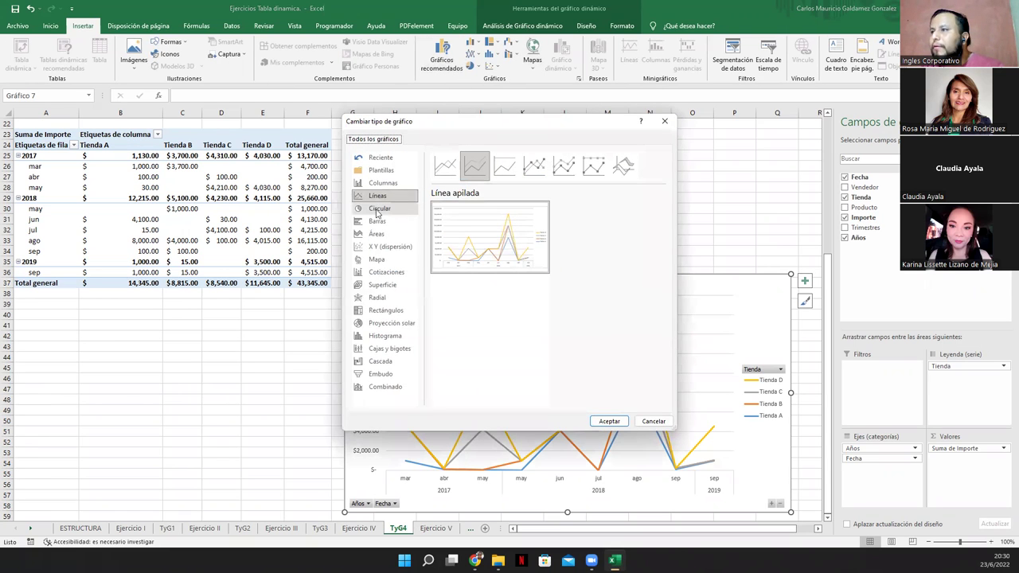
left_click(663, 422)
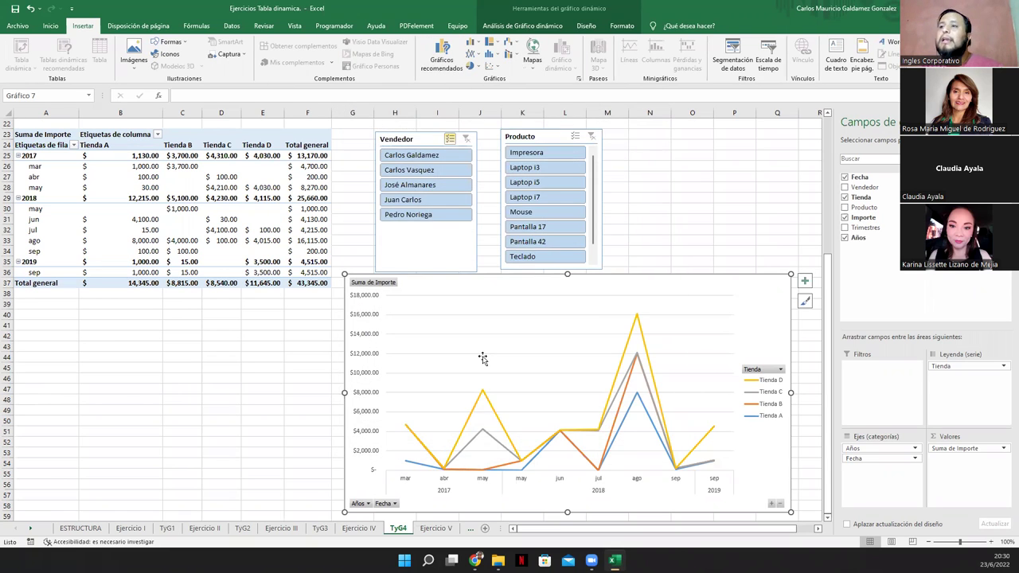
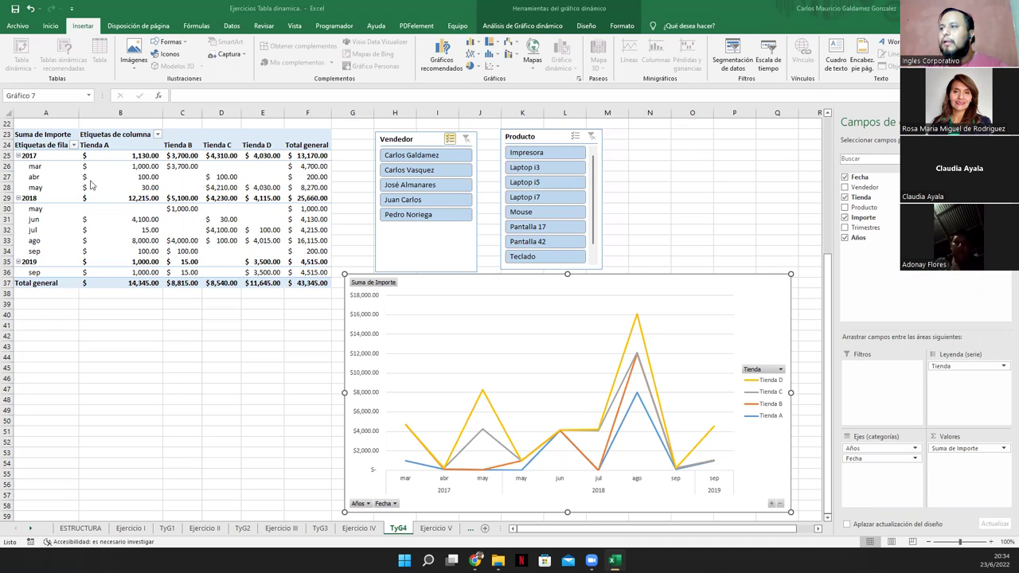
Switch to the Ejercicio V sheet and scroll through its sales data and pivot
mouse_move(490, 287)
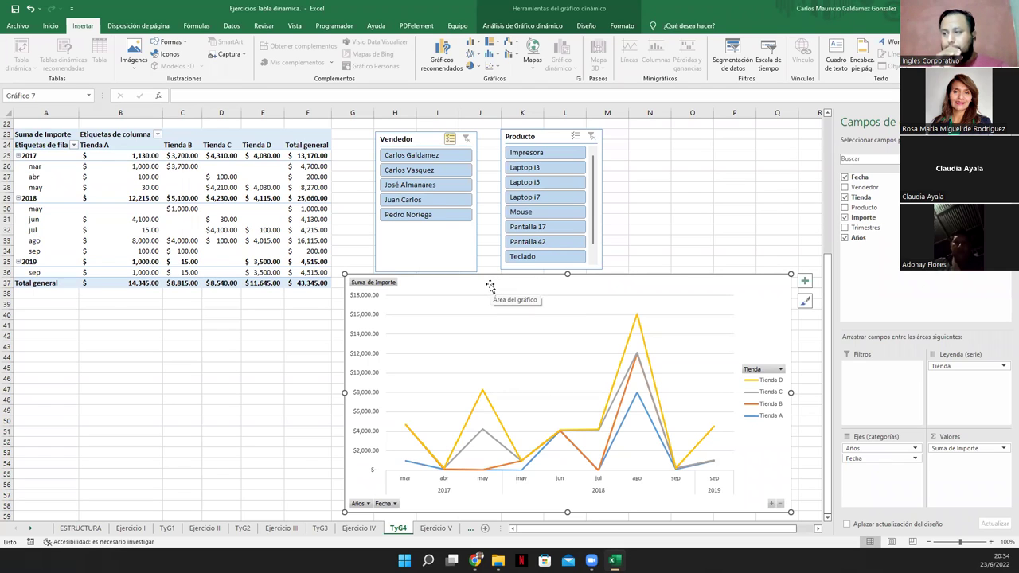
left_click_drag(478, 287, 480, 288)
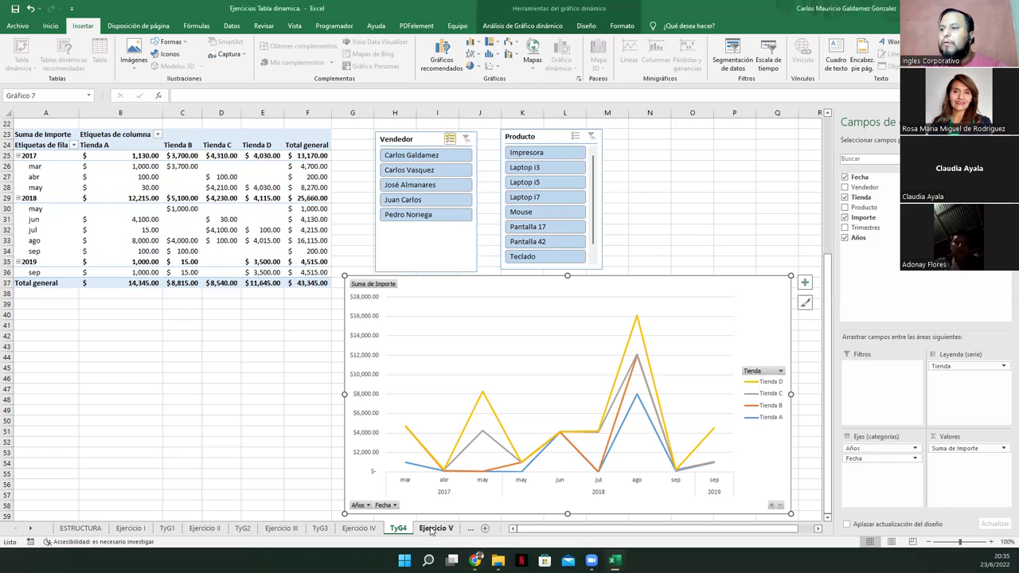
left_click(430, 530)
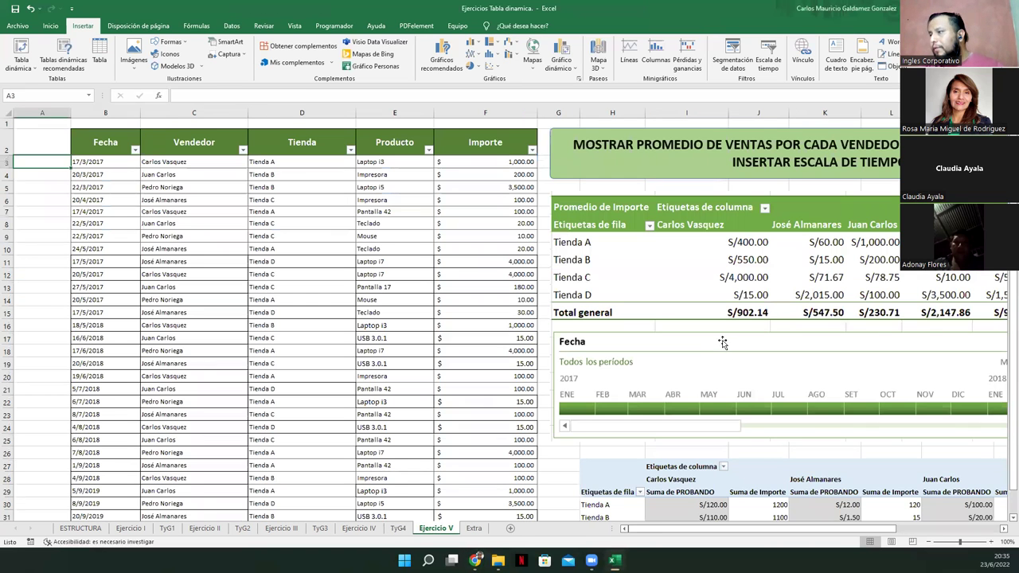
scroll(721, 342, "down", 3)
scroll(724, 346, "up", 2)
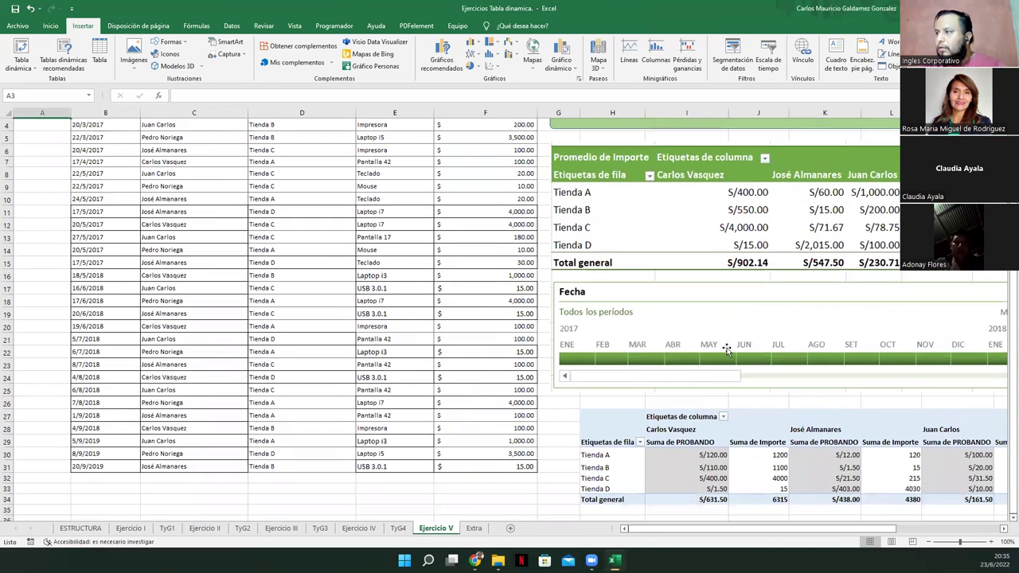
scroll(716, 350, "up", 1)
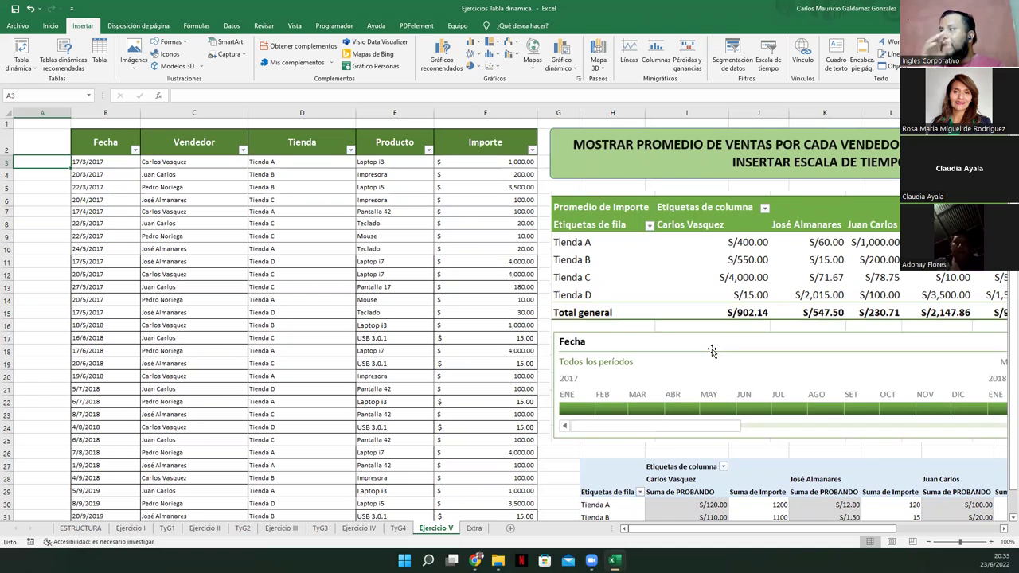
left_click_drag(875, 530, 905, 532)
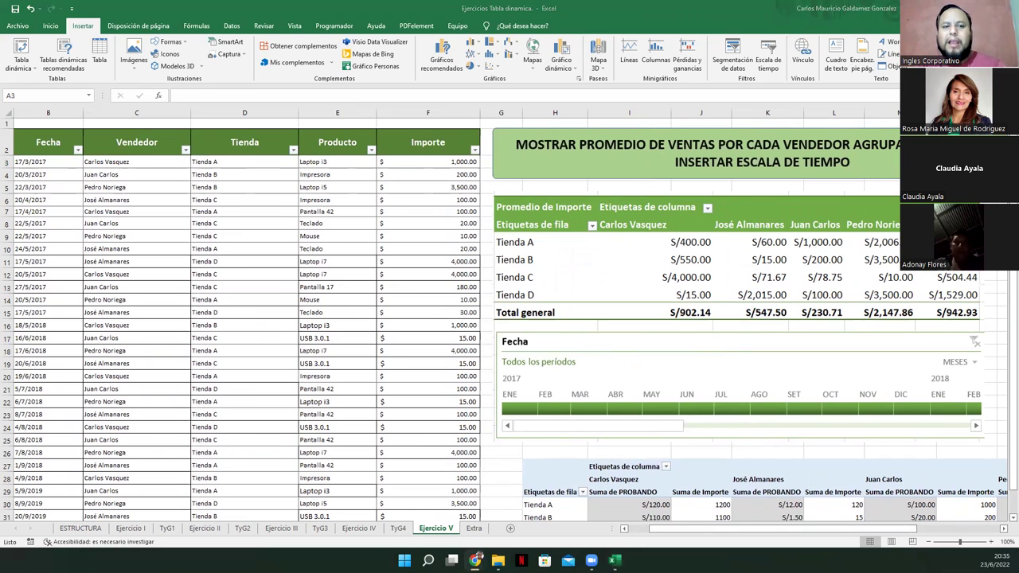
Inspect the Vendedor slicer and pivot table on TyG4, then return to Ejercicio V
left_click(401, 531)
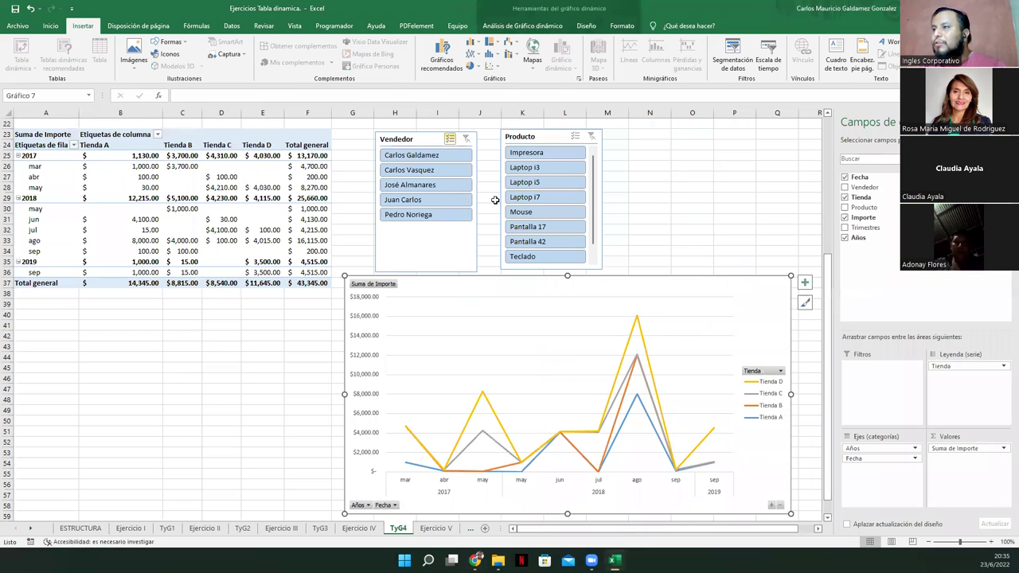
left_click(428, 245)
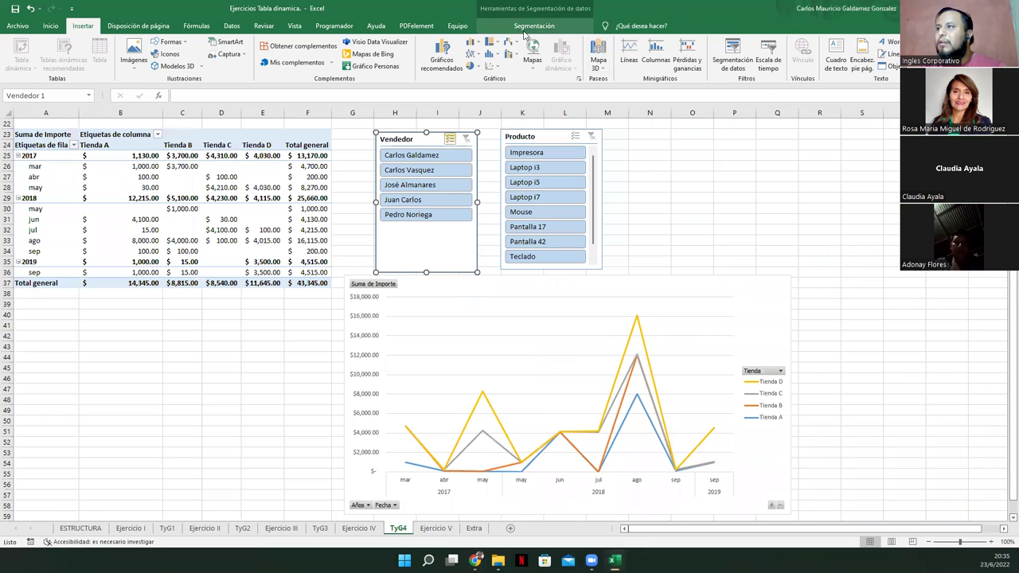
left_click(531, 27)
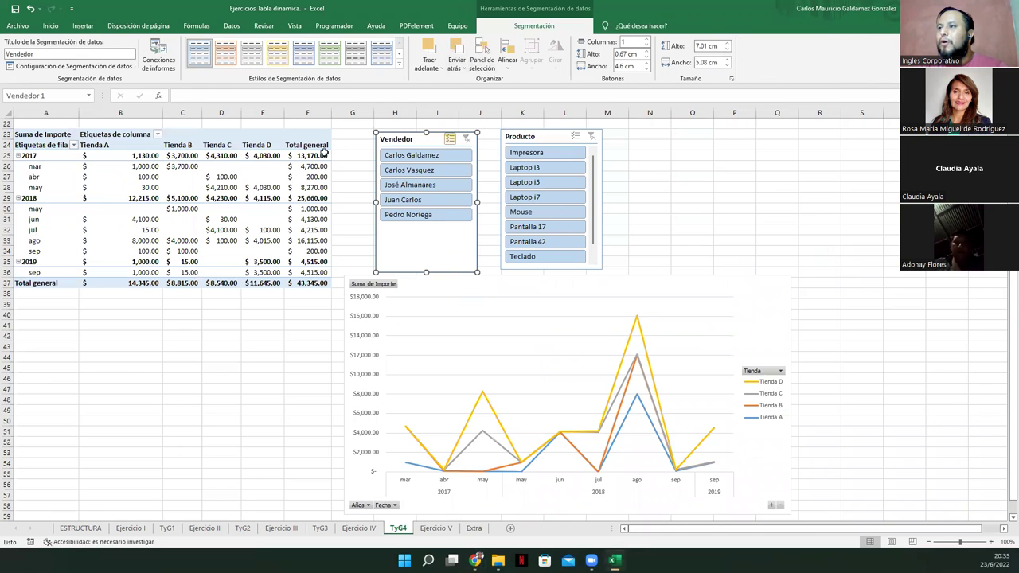
left_click(303, 164)
left_click(515, 26)
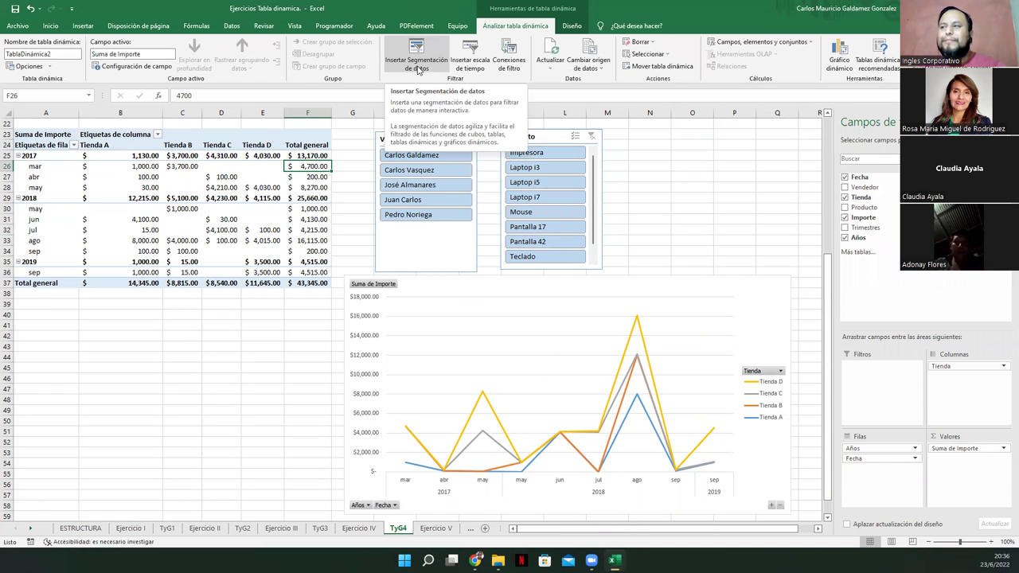
left_click(223, 230)
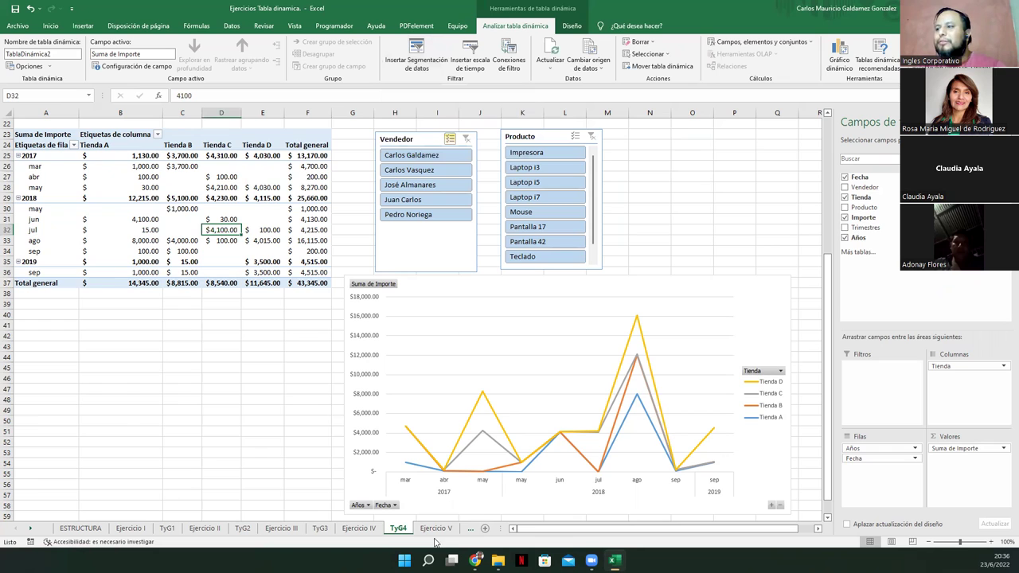
left_click(436, 528)
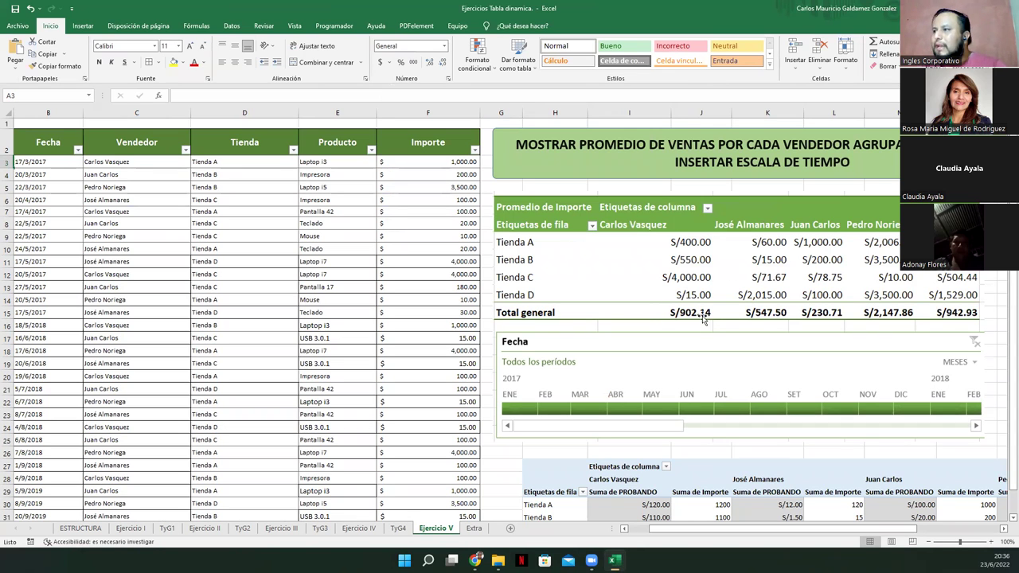
Insert a pivot table of the Ejercicio V sales data on a new sheet
left_click(259, 290)
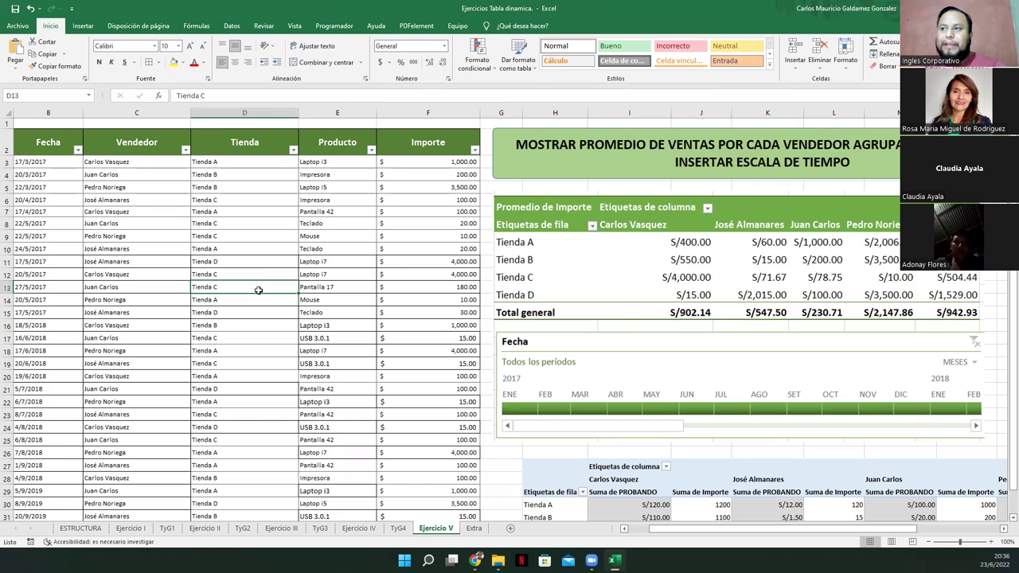
right_click(258, 290)
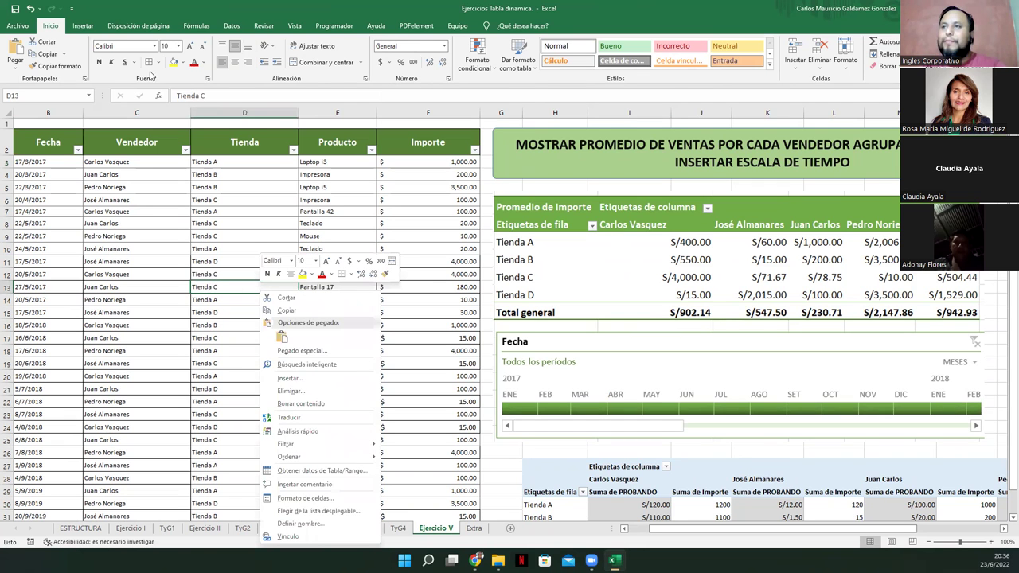
left_click(88, 29)
left_click(29, 58)
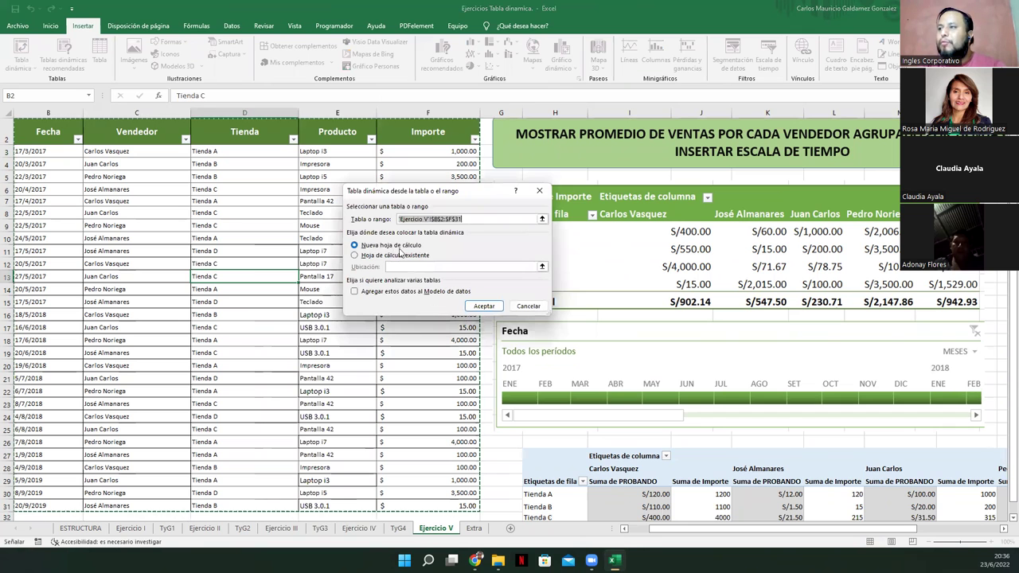
left_click(483, 306)
Rename the new Hoja2 sheet to TyG5 and place it after Ejercicio V
left_click(397, 528)
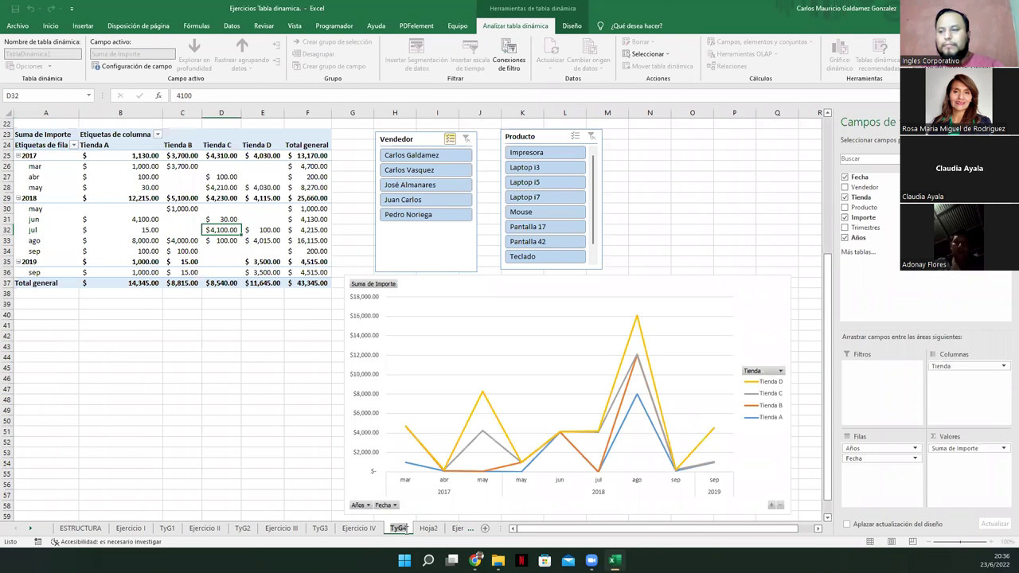
double_click(428, 529)
type("TyG4")
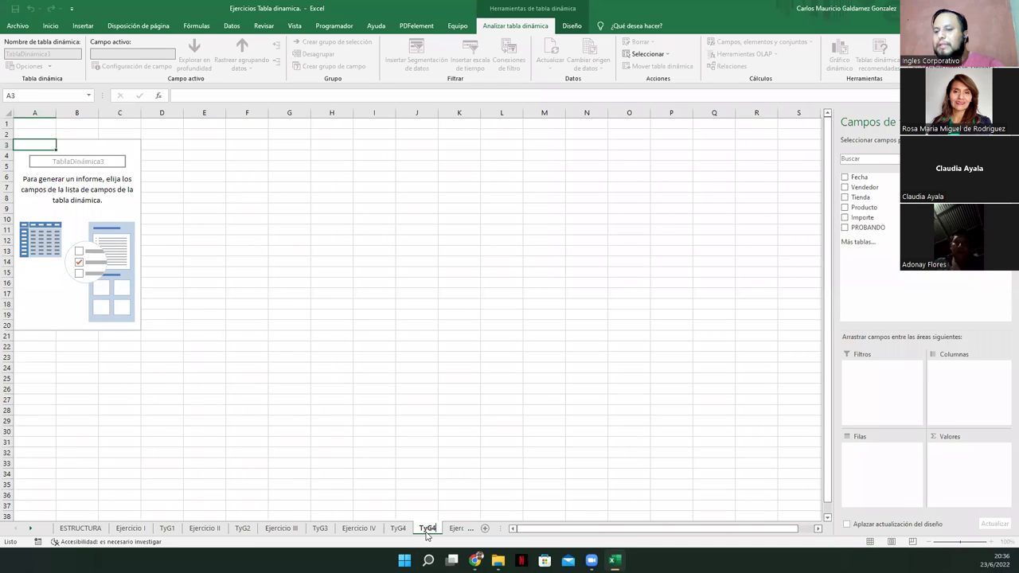
key("BackSpace")
type("5")
key("Return")
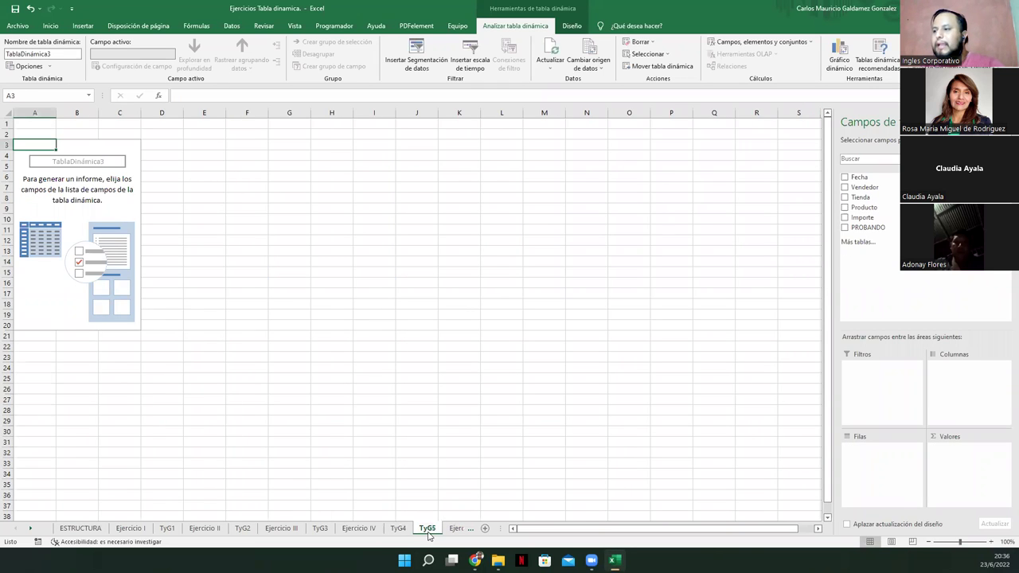
left_click_drag(429, 532, 467, 531)
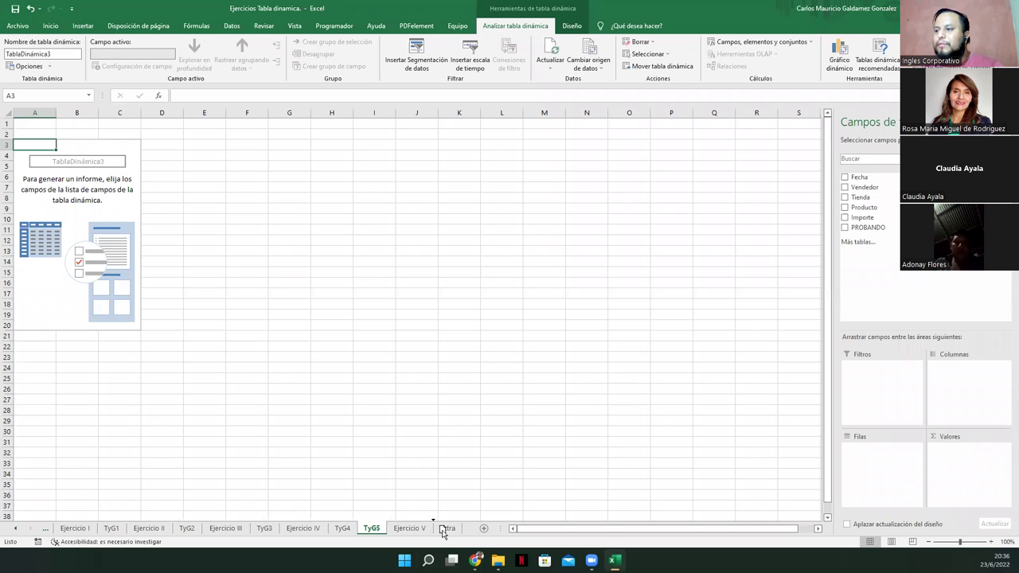
left_click(104, 148)
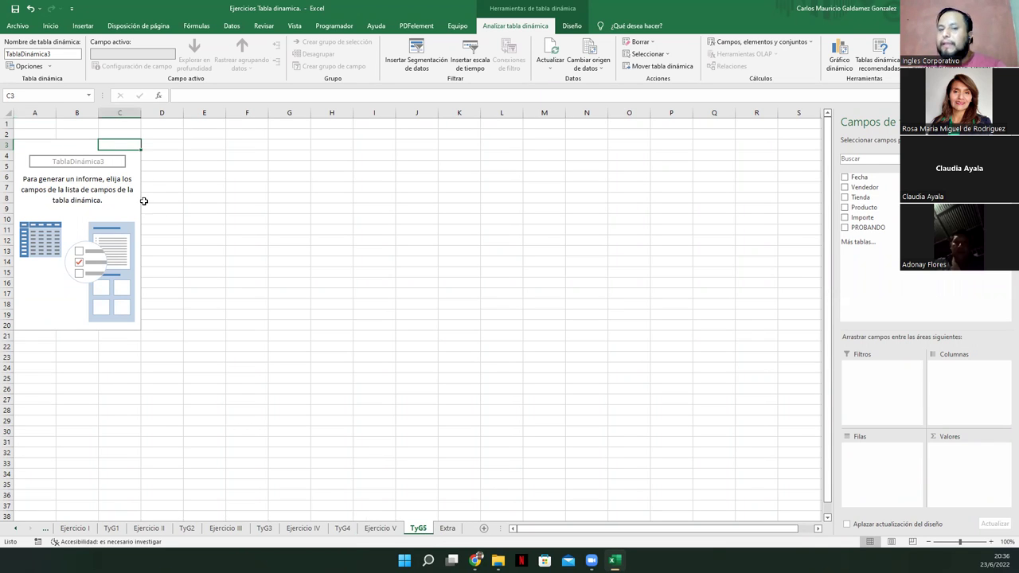
left_click(381, 526)
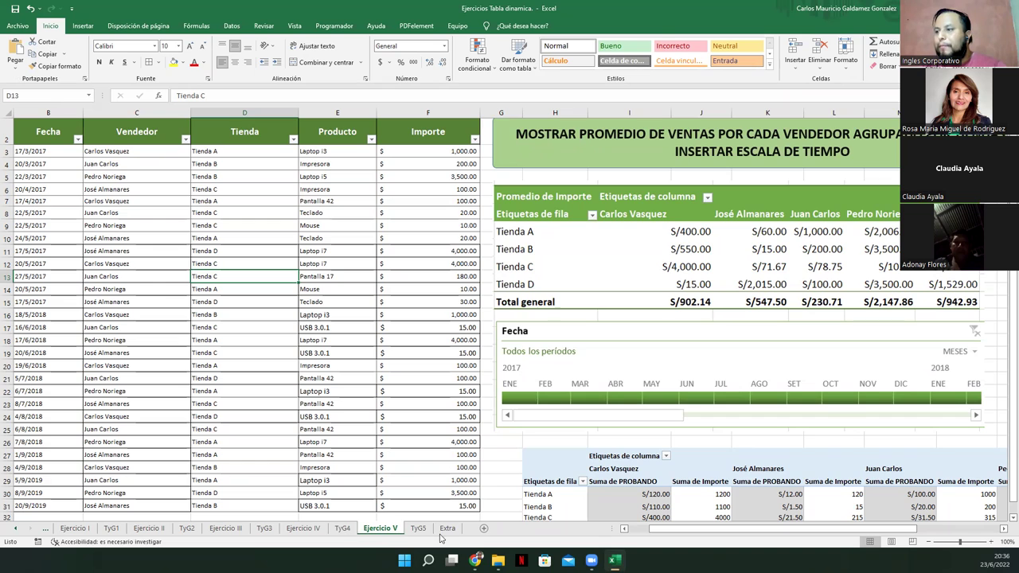
Lay out the TyG5 pivot with Vendedor as columns, Tienda as rows and Importe as values
left_click(417, 527)
left_click_drag(864, 188, 955, 373)
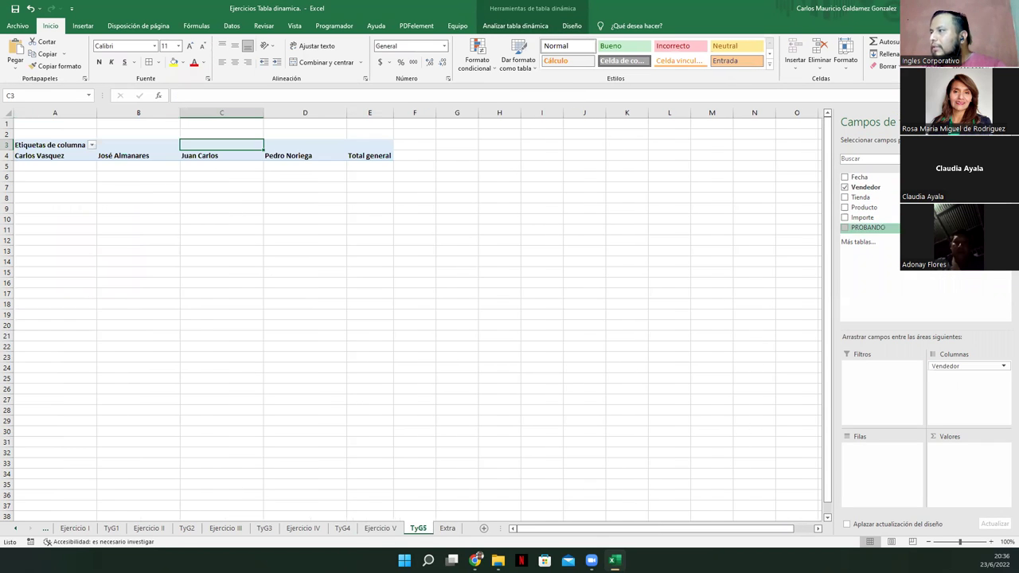
left_click_drag(859, 197, 863, 450)
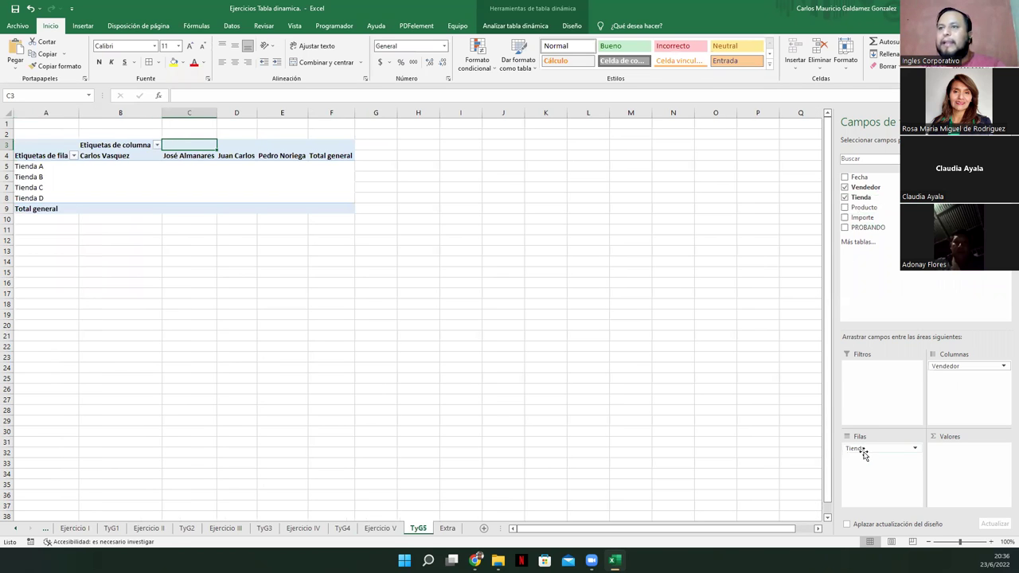
left_click(380, 528)
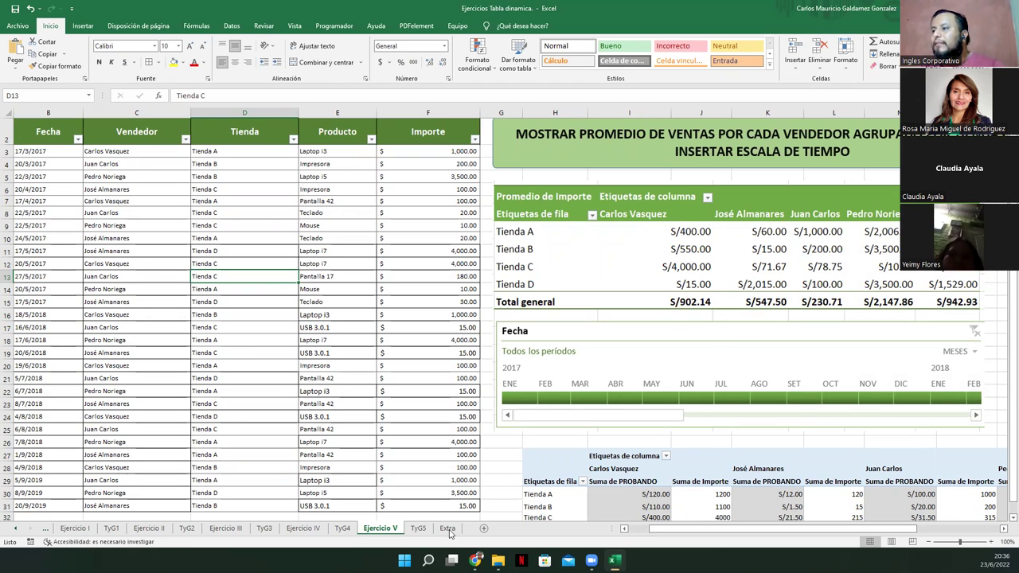
left_click(416, 529)
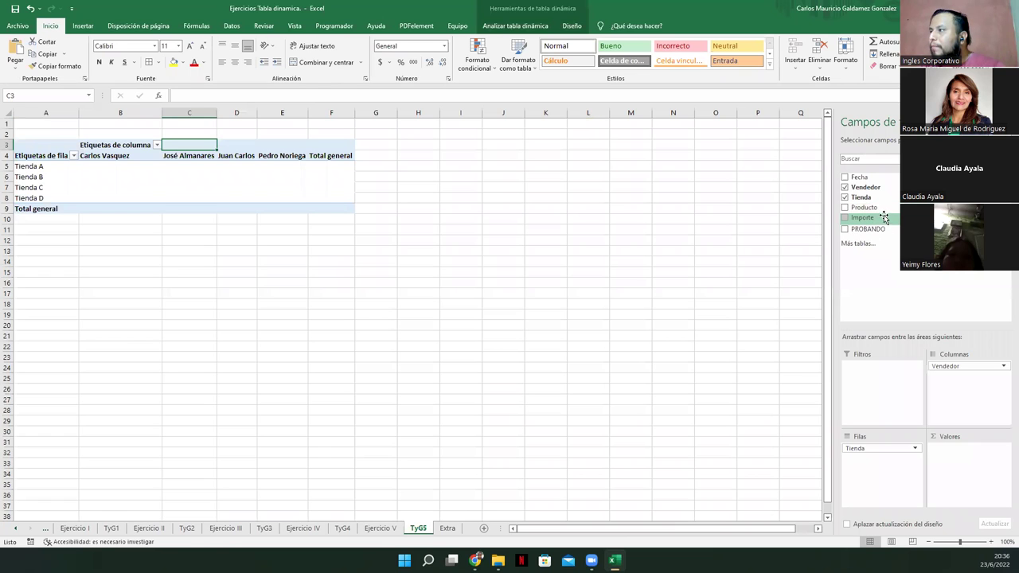
left_click_drag(862, 217, 967, 459)
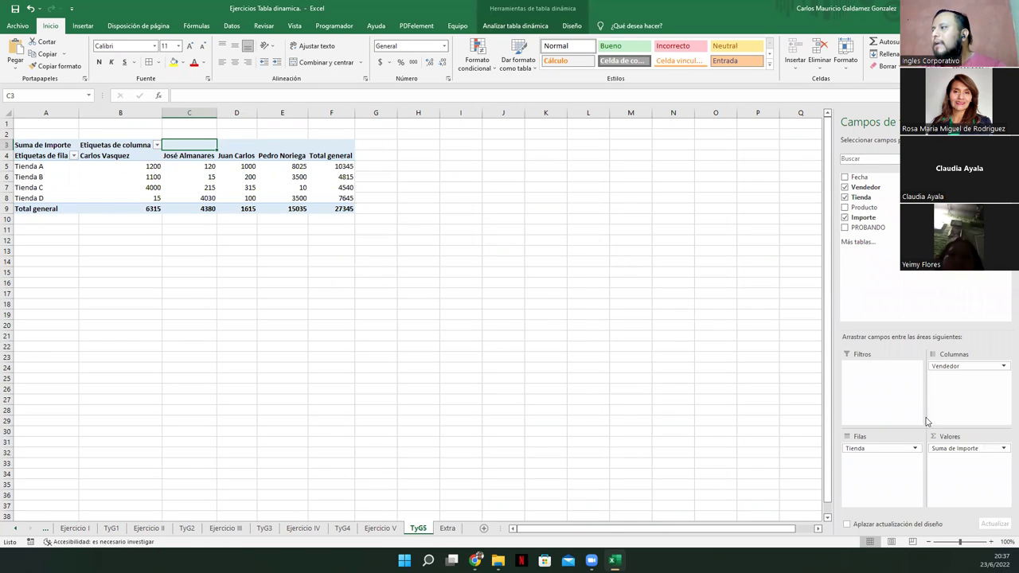
Change the Importe value field summary from Suma to Promedio
left_click(1003, 449)
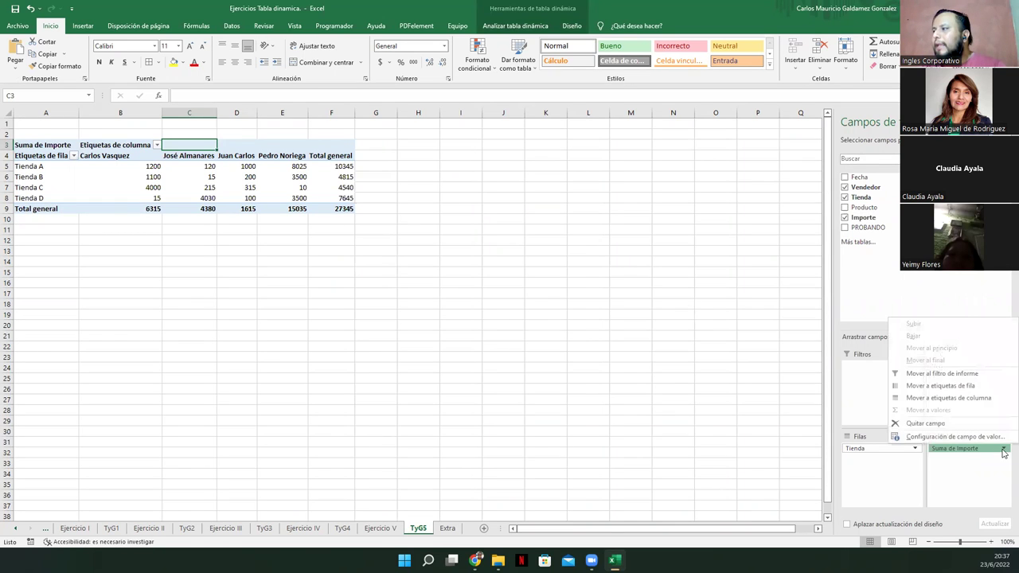
left_click(942, 438)
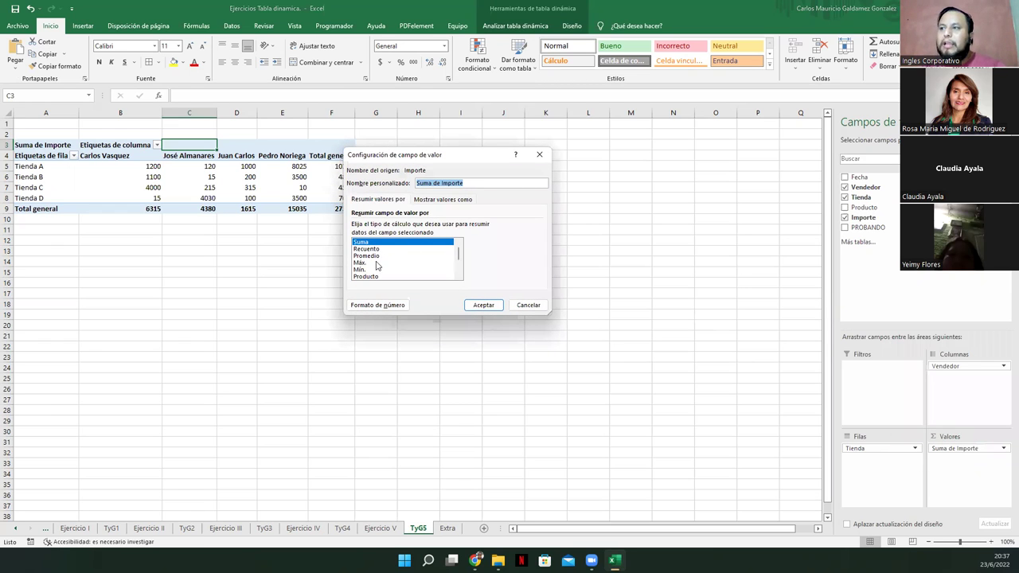
left_click(375, 255)
left_click(475, 309)
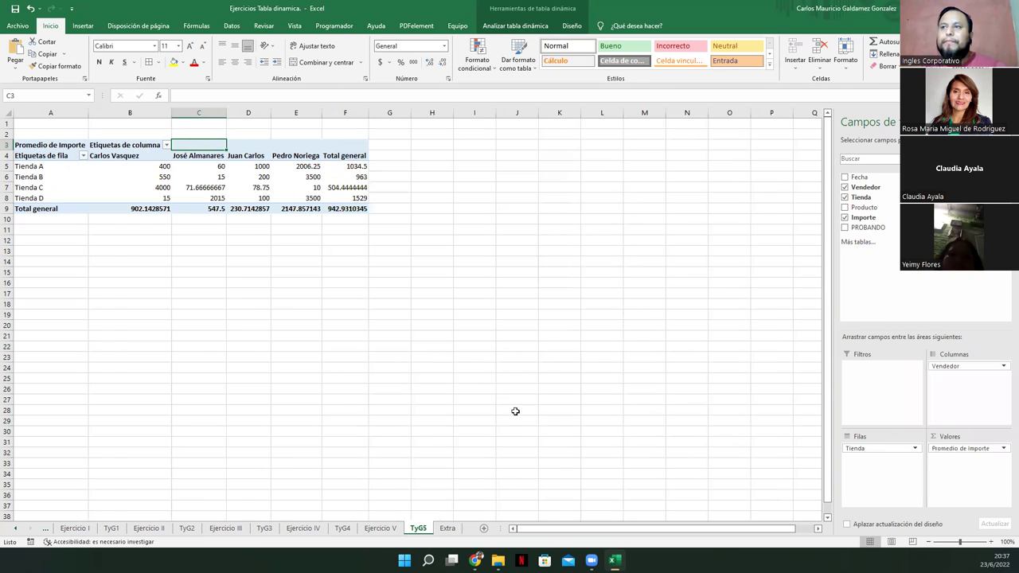
left_click(380, 528)
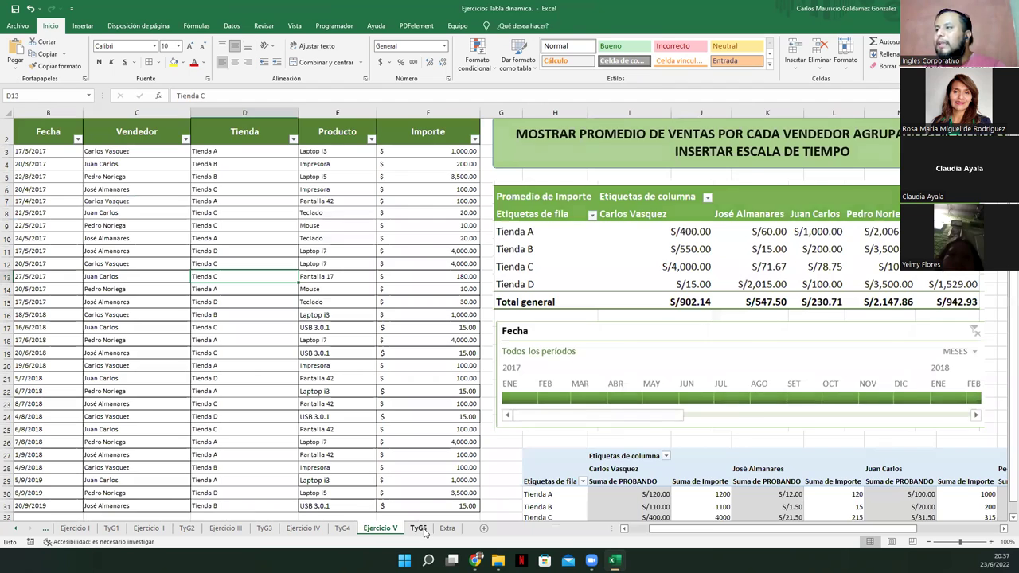
Apply dollar accounting format to the pivot's average values in B5:F9
left_click(420, 530)
left_click_drag(137, 166, 338, 205)
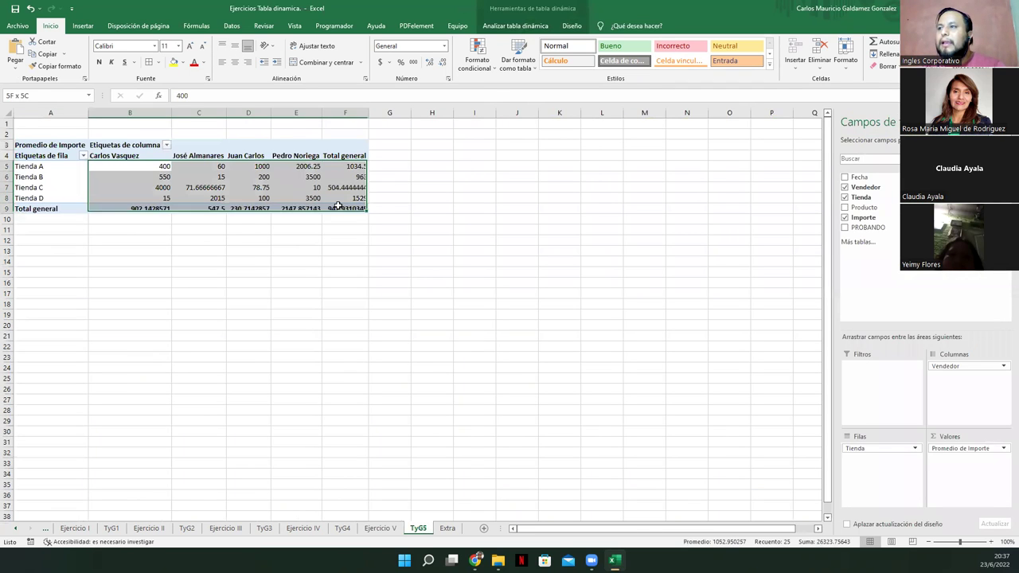
left_click(381, 62)
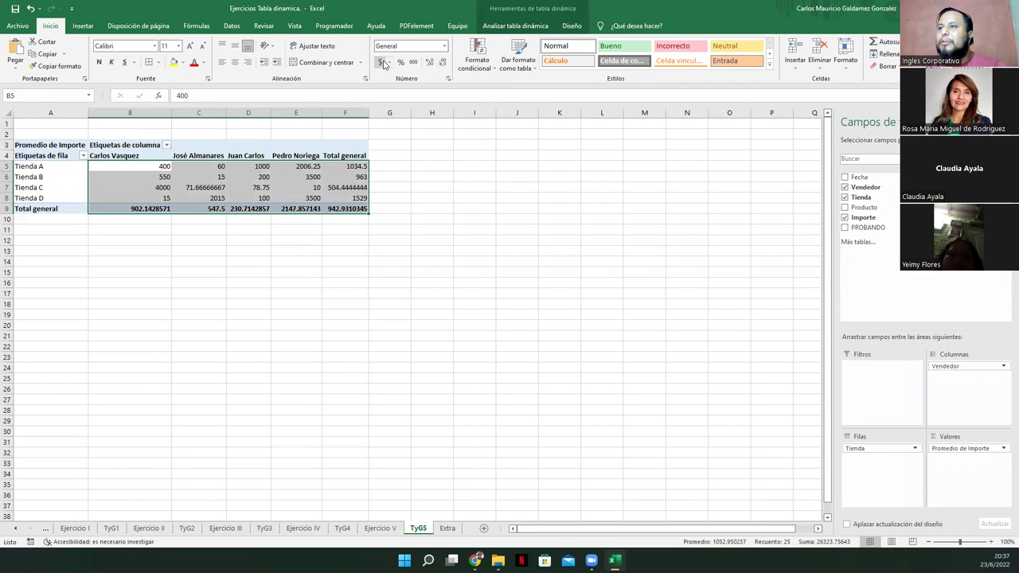
left_click(380, 528)
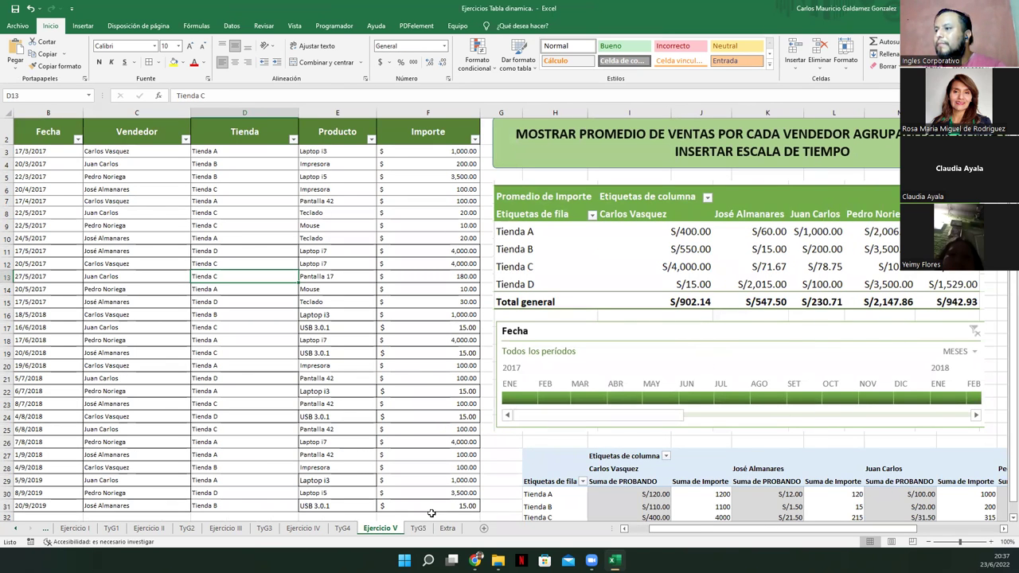
left_click(418, 528)
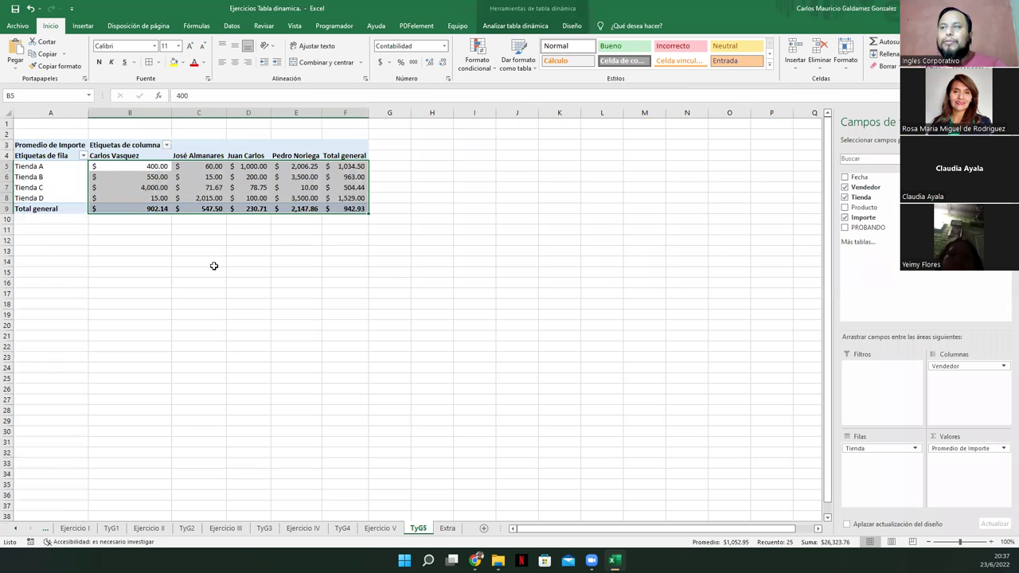
Check the timeline instruction on Ejercicio V, then show the Analizar tabla dinámica commands on TyG5
left_click(210, 167)
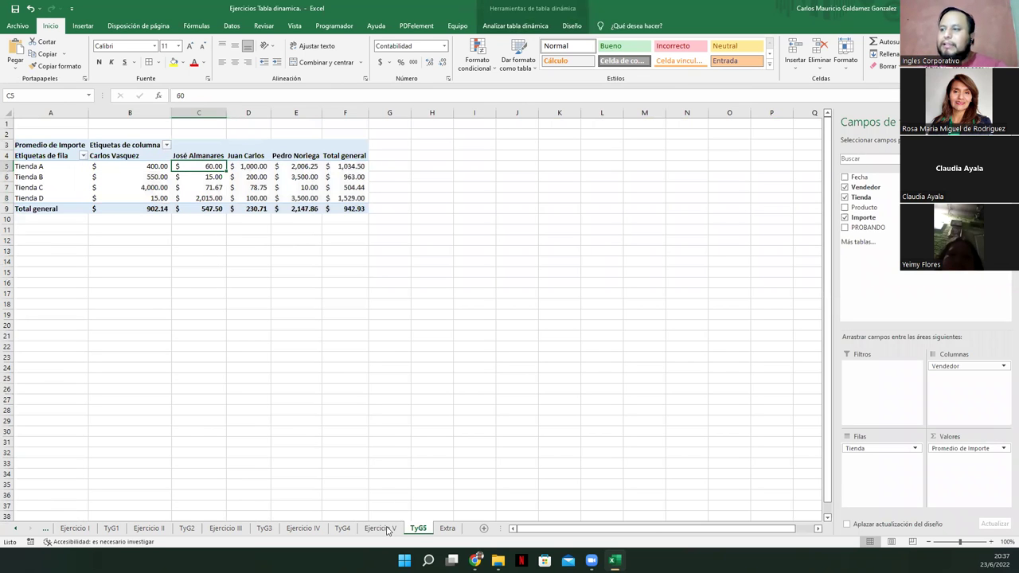
left_click(381, 529)
left_click_drag(675, 151, 849, 160)
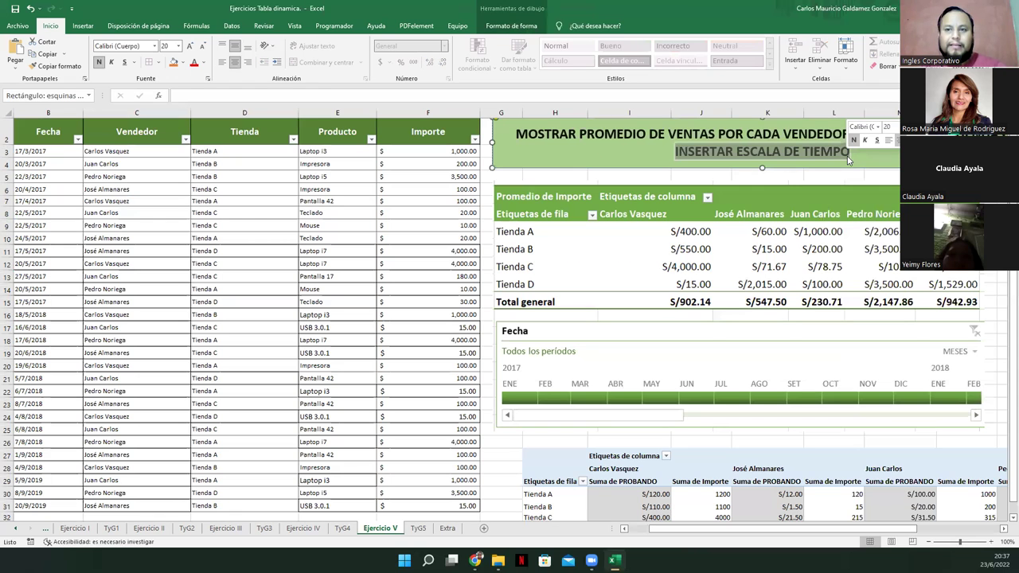
left_click(418, 529)
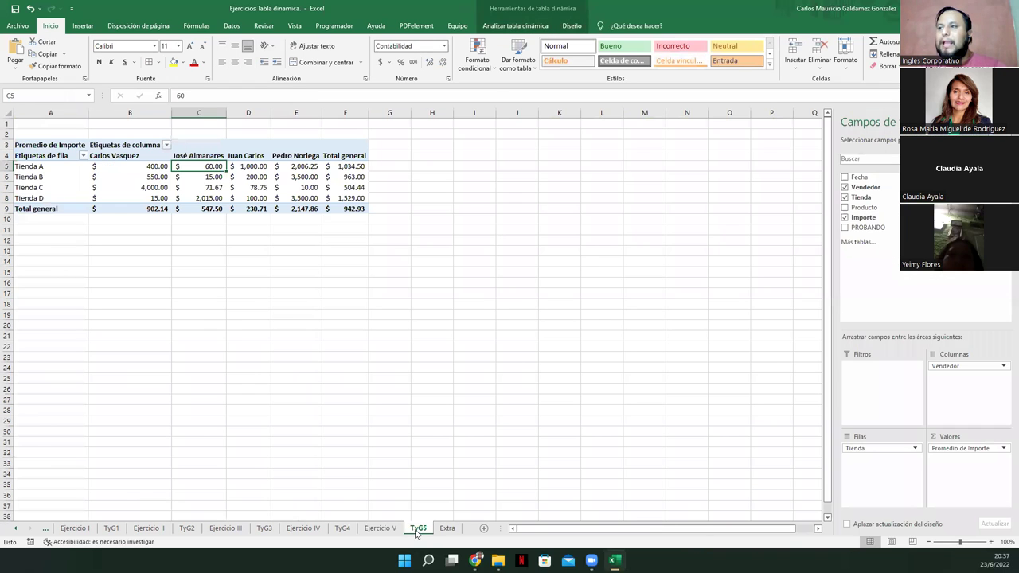
mouse_move(219, 187)
key("Down")
key("Down")
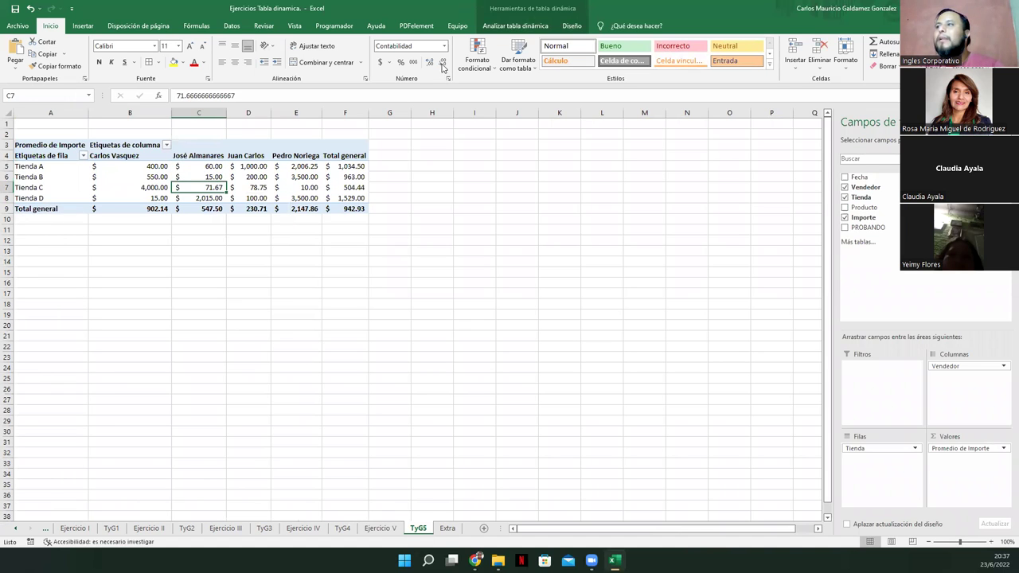
left_click(519, 25)
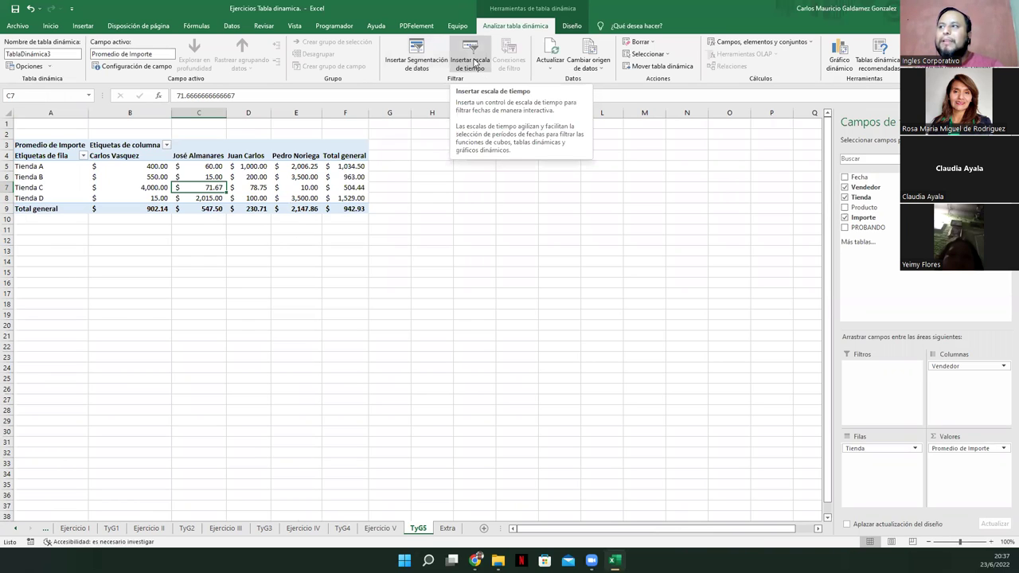
Insert a Fecha timeline beside the TyG5 pivot and widen it to about 17.46 cm
left_click(475, 62)
left_click(402, 200)
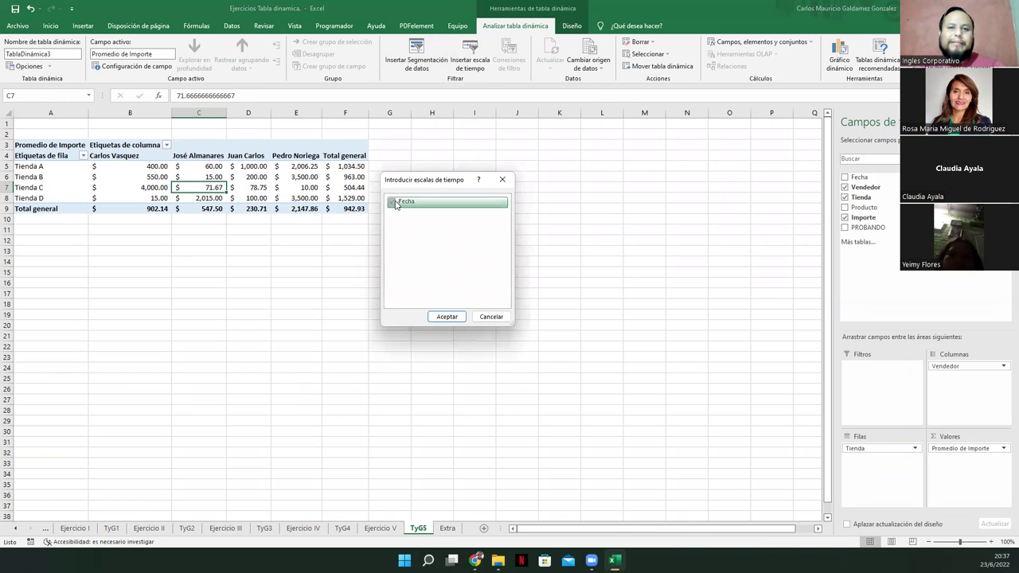
left_click(450, 318)
left_click_drag(389, 293, 459, 154)
left_click_drag(583, 184, 746, 184)
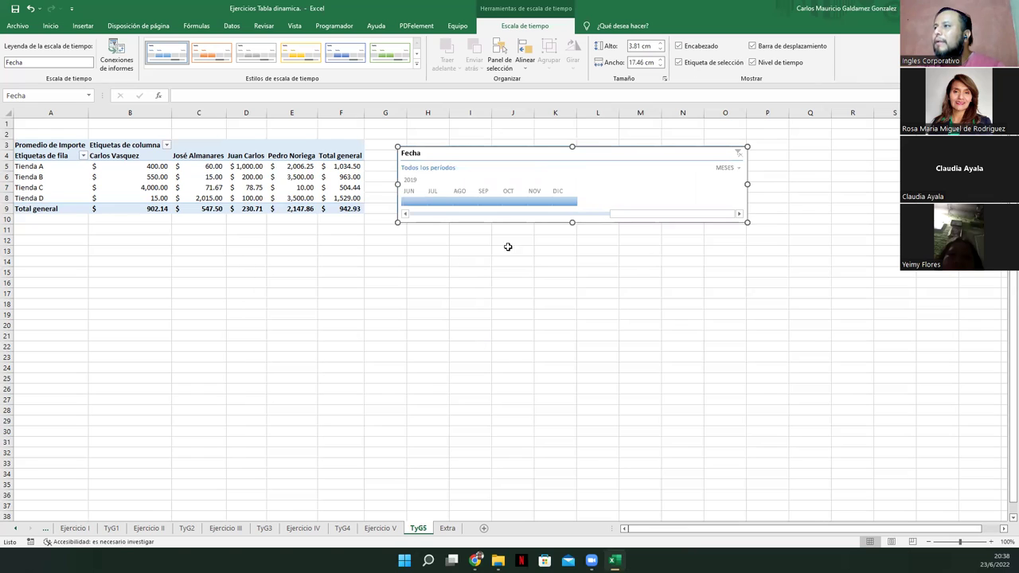
Try date selections and switch the timeline between years and days levels
left_click(605, 214)
left_click_drag(646, 214, 420, 222)
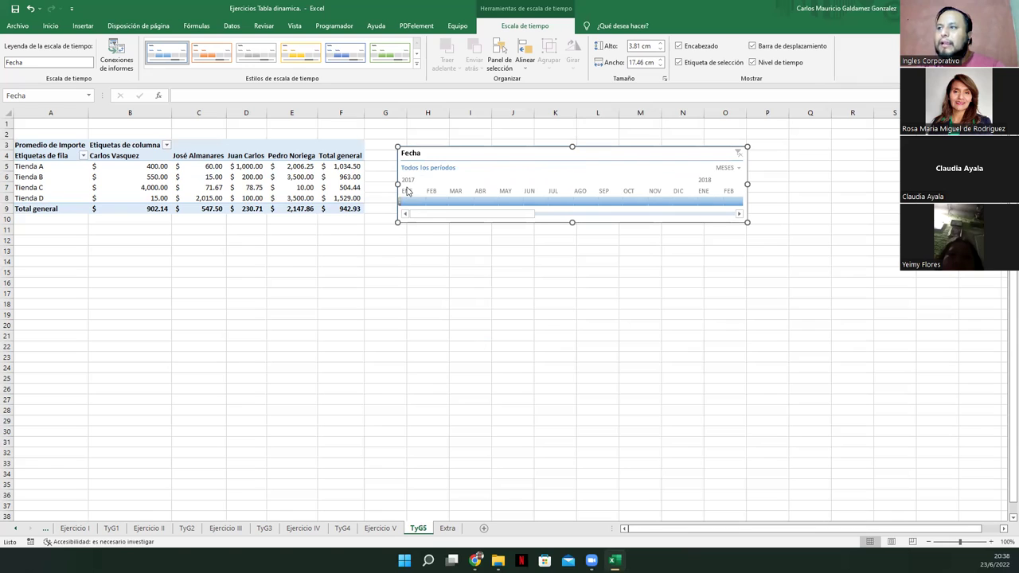
left_click_drag(428, 218, 698, 208)
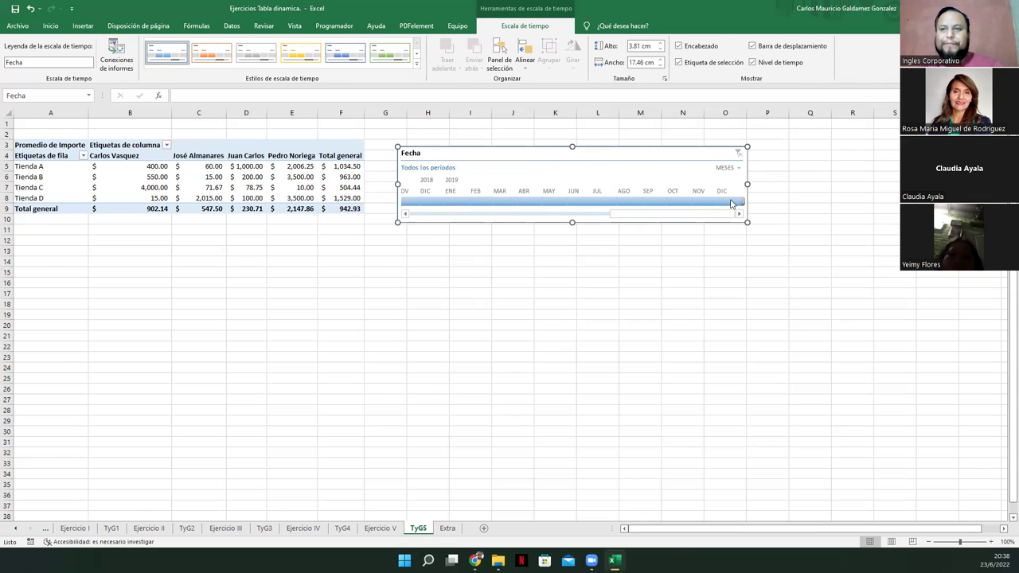
left_click(729, 168)
key("Escape")
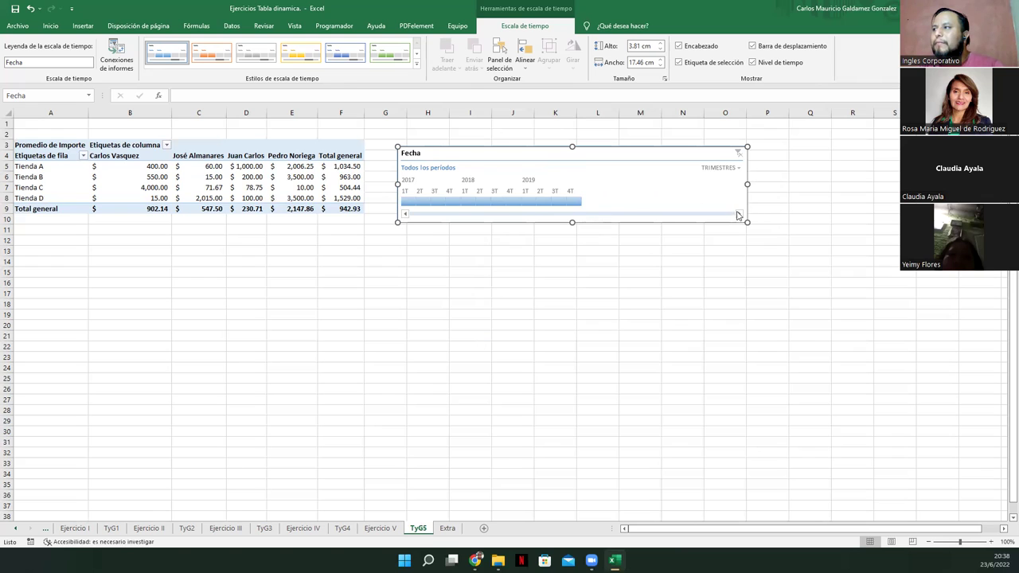
left_click(729, 168)
left_click(730, 182)
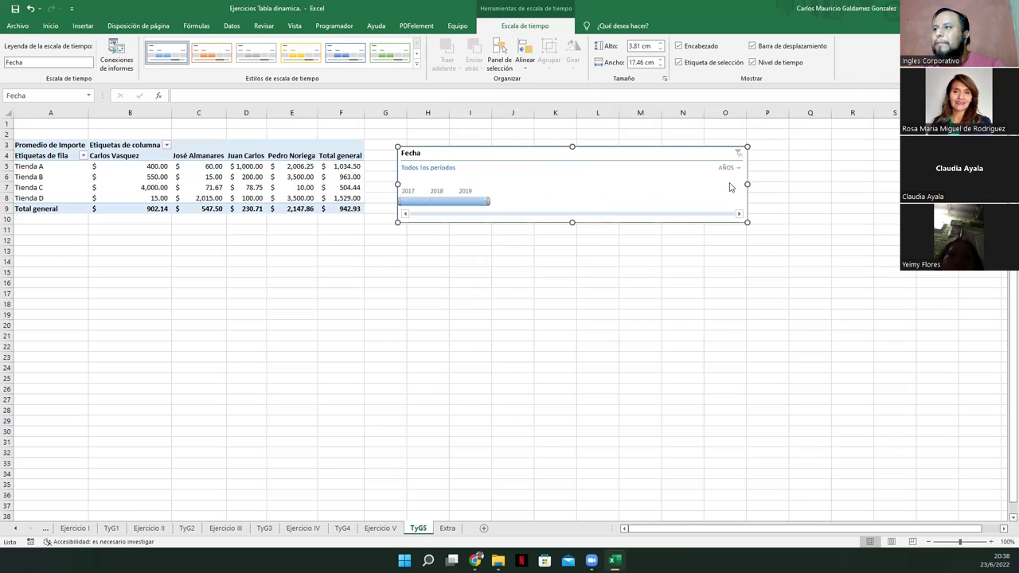
left_click(730, 168)
left_click(736, 220)
Filter the pivot to 13 January 2017, then widen to early-mid January 2017
left_click(405, 215)
left_click(405, 215)
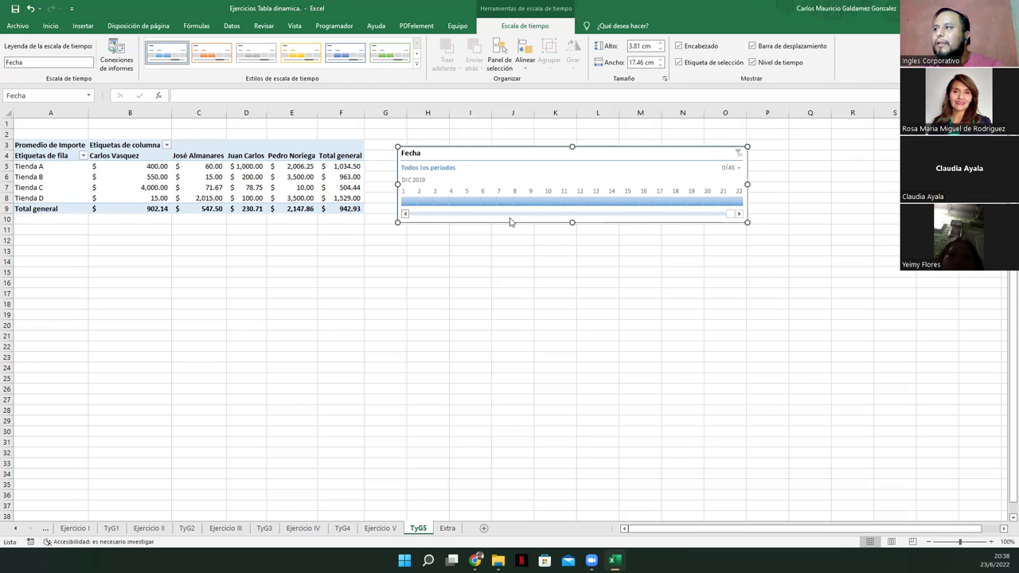
left_click_drag(727, 217, 400, 220)
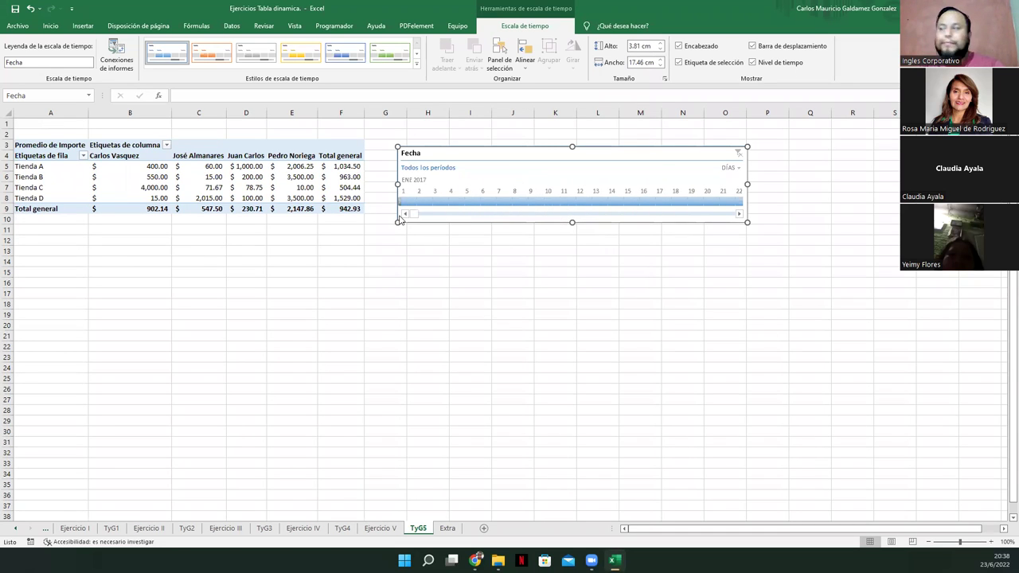
left_click(600, 202)
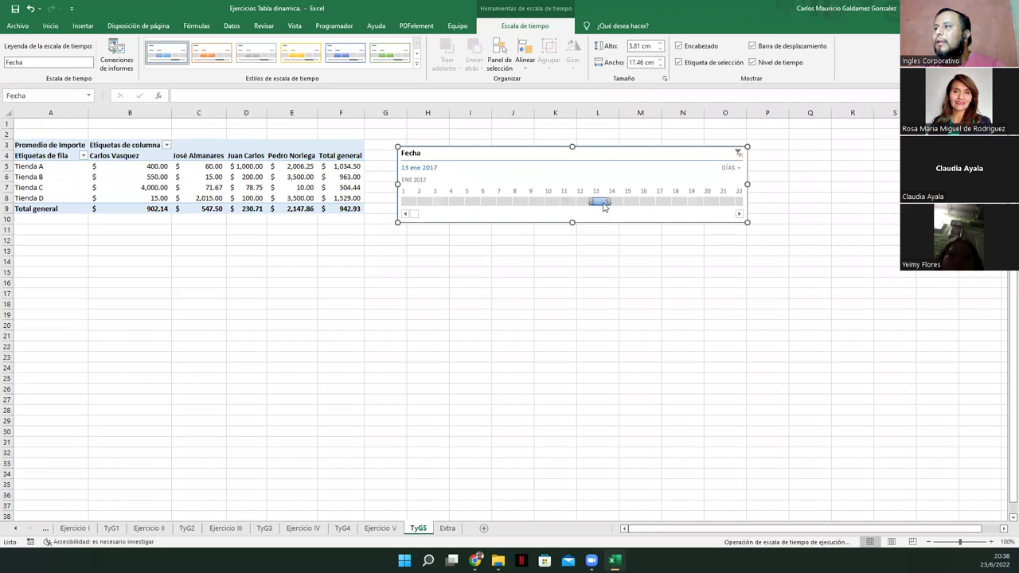
left_click_drag(465, 203, 667, 202)
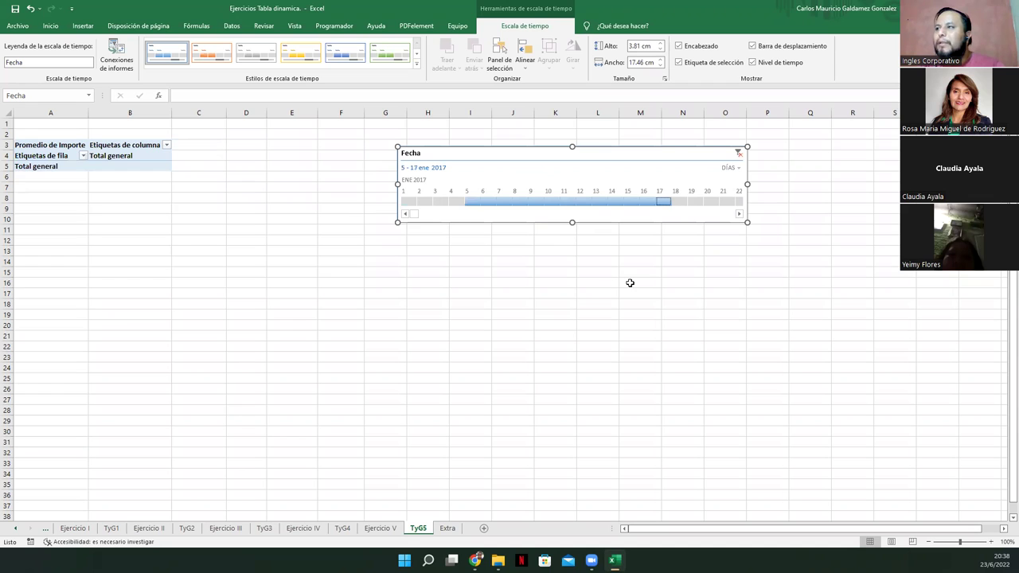
Switch the timeline to months and filter ranges from January 2017 to February 2018
left_click(731, 168)
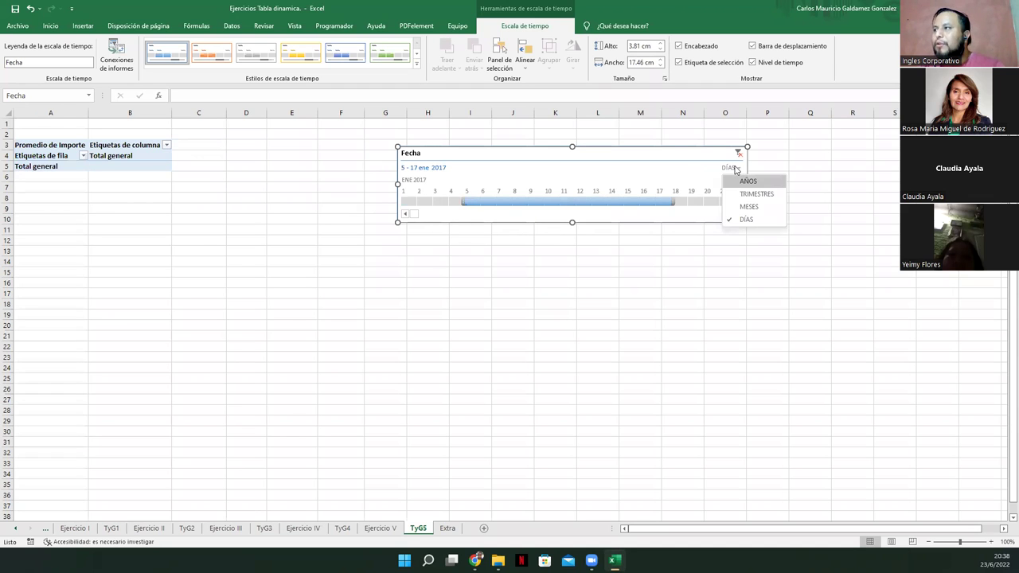
left_click(759, 207)
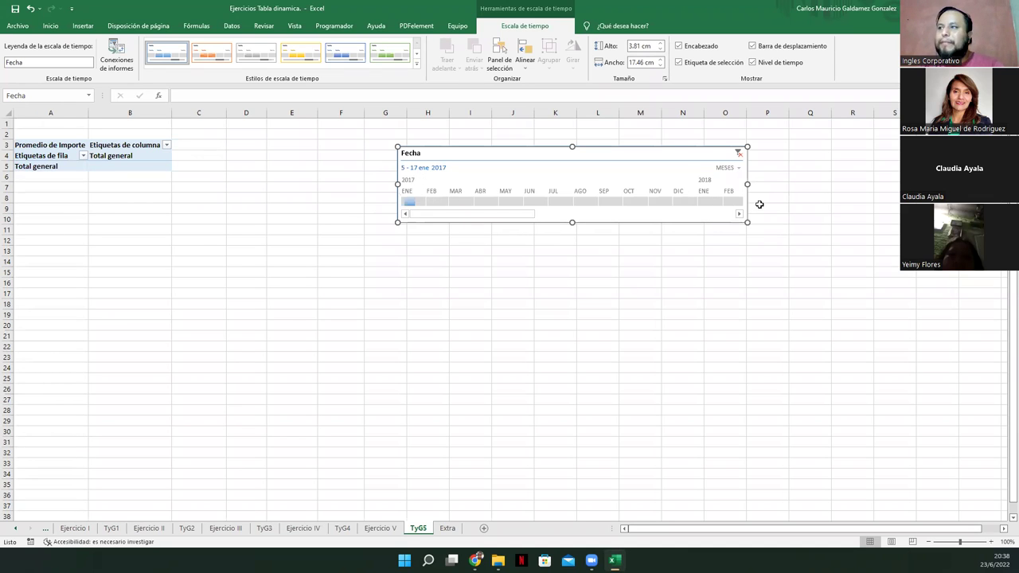
left_click_drag(409, 204, 595, 204)
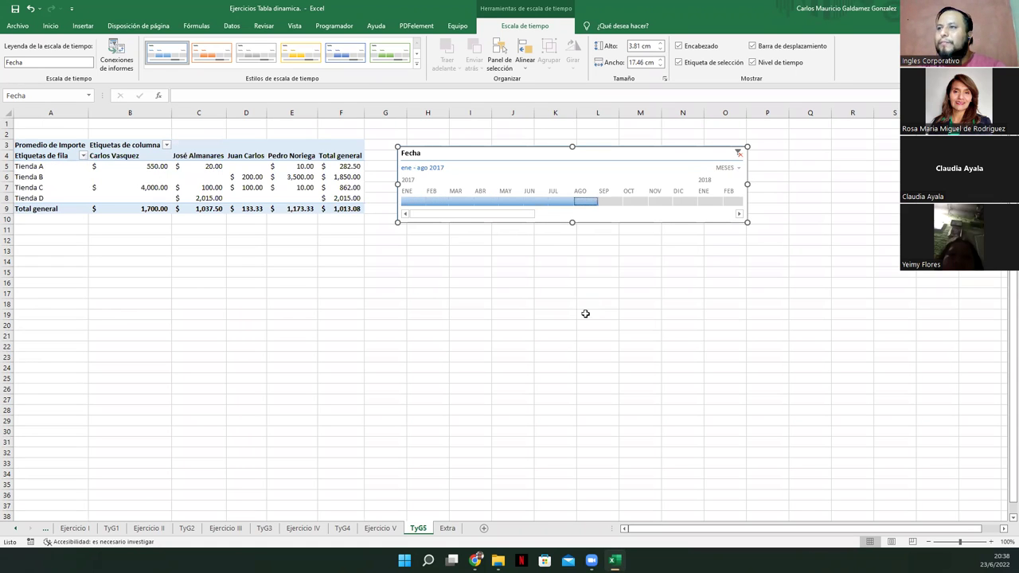
left_click(445, 204)
left_click_drag(448, 203, 673, 206)
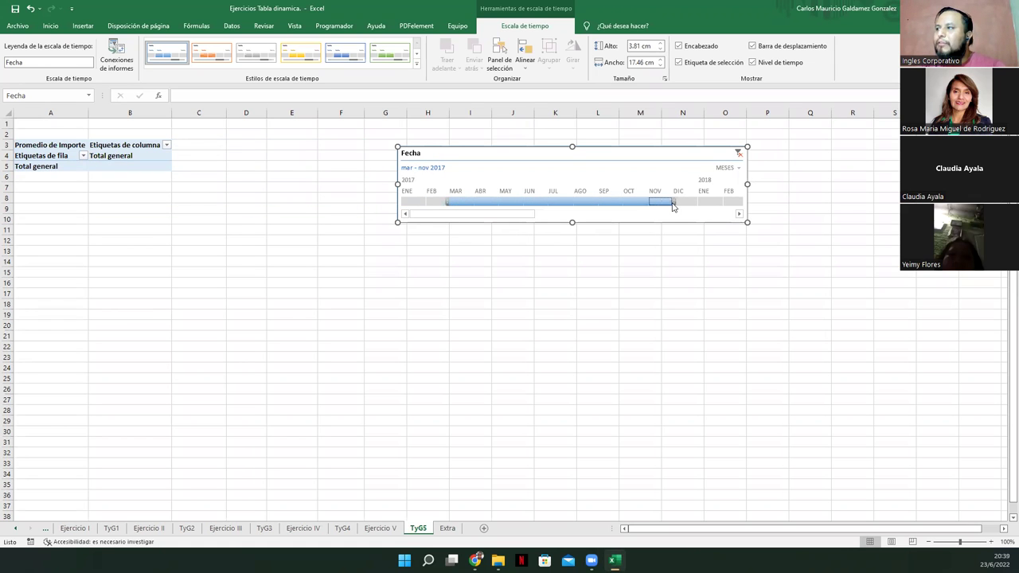
left_click_drag(551, 204, 734, 211)
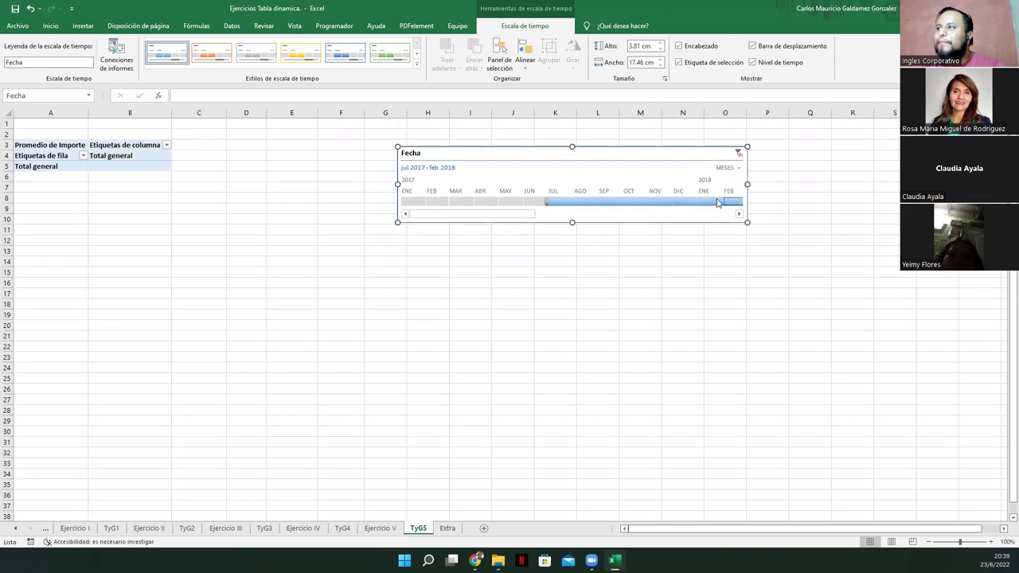
left_click(740, 214)
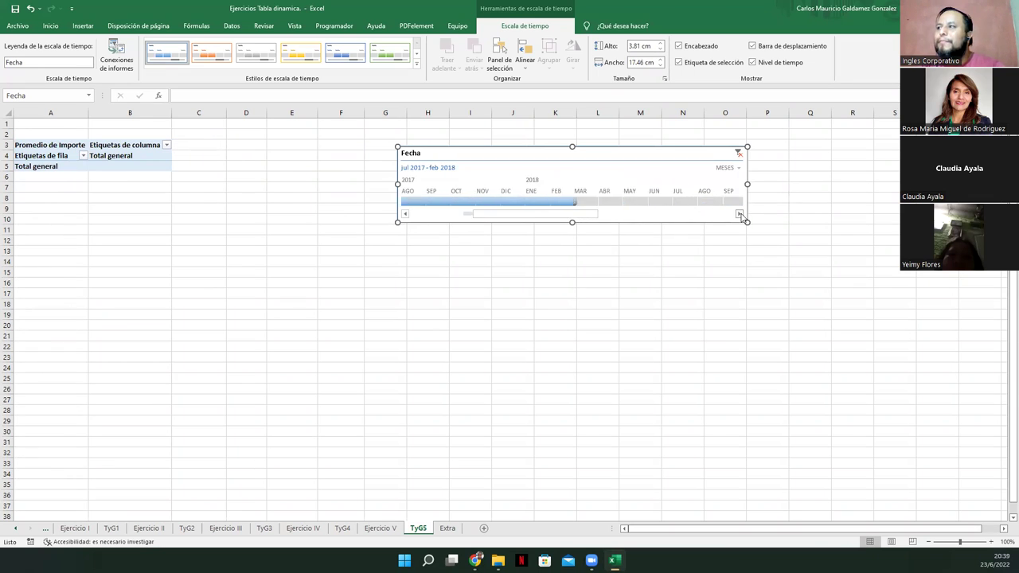
Filter to March–November 2018, then to December 2018–May 2019
left_click(487, 204)
left_click_drag(488, 203, 682, 207)
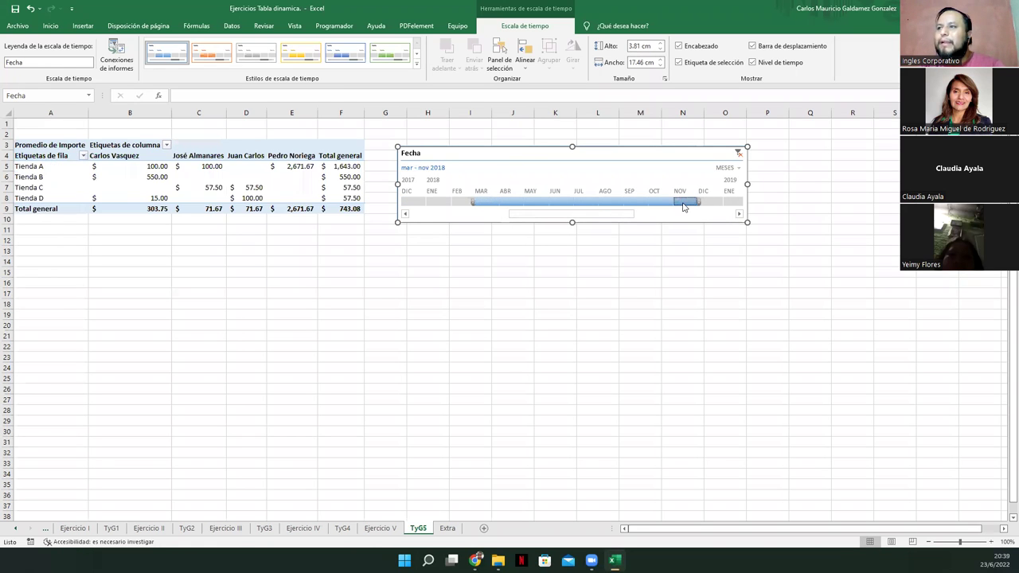
left_click(739, 215)
left_click(740, 215)
left_click(580, 202)
left_click_drag(588, 204, 713, 204)
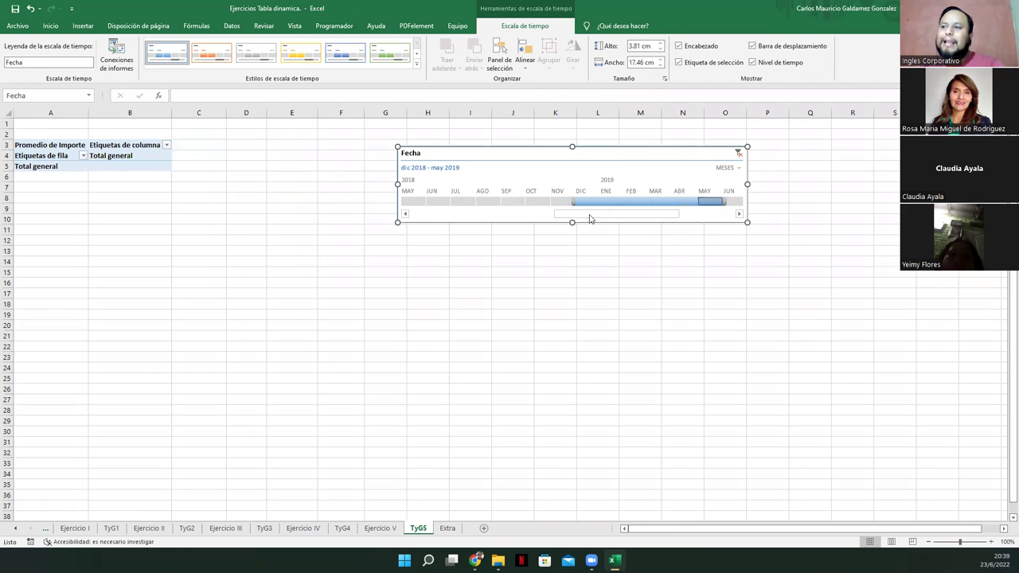
left_click(381, 528)
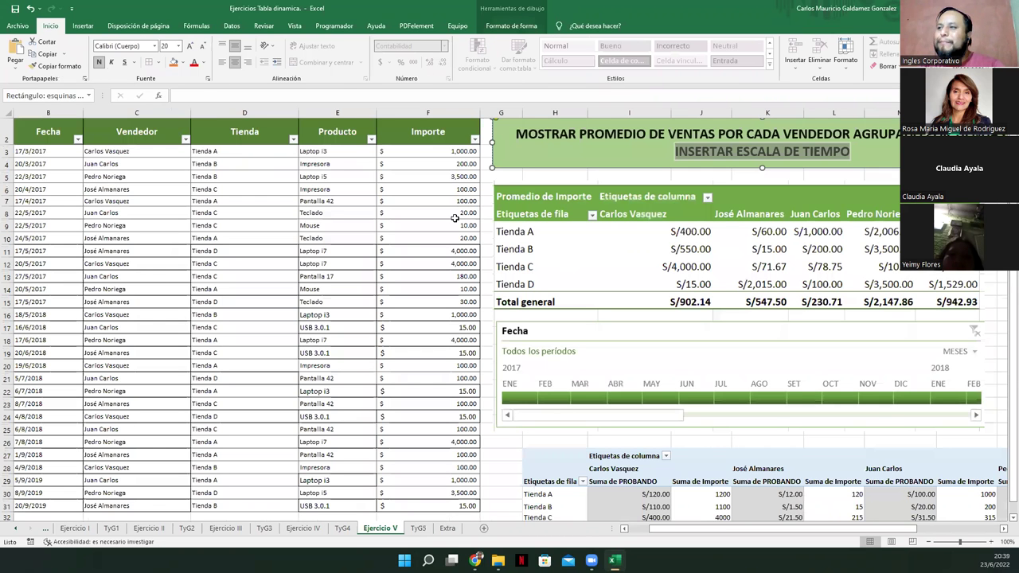
On TyG5, filter the Fecha timeline from August 2018 through November 2019
mouse_move(55, 152)
left_mouse_down()
mouse_move(60, 446)
mouse_move(63, 215)
mouse_move(56, 167)
mouse_move(56, 357)
mouse_move(51, 151)
left_mouse_up()
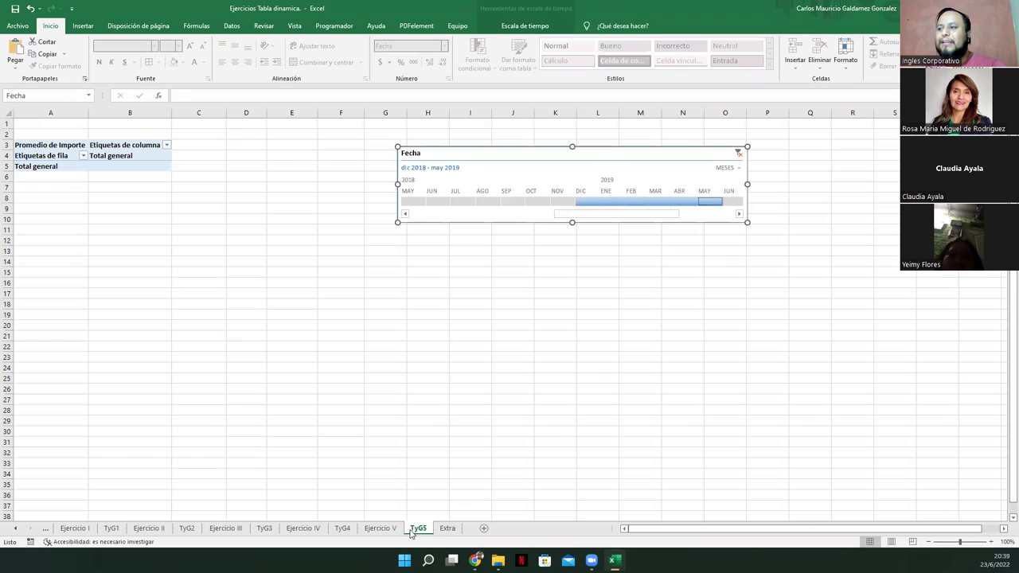
left_click(412, 529)
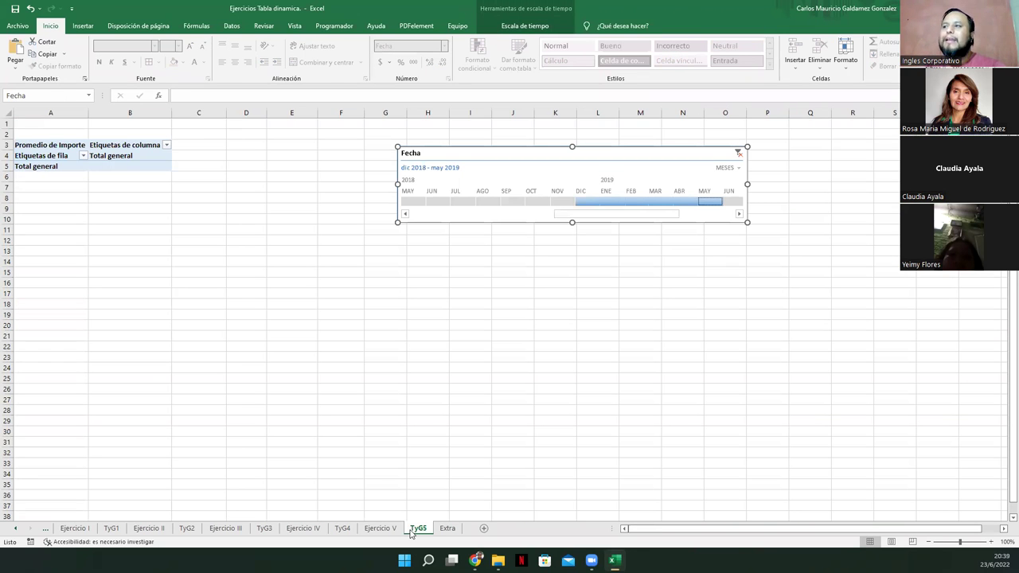
left_click(738, 153)
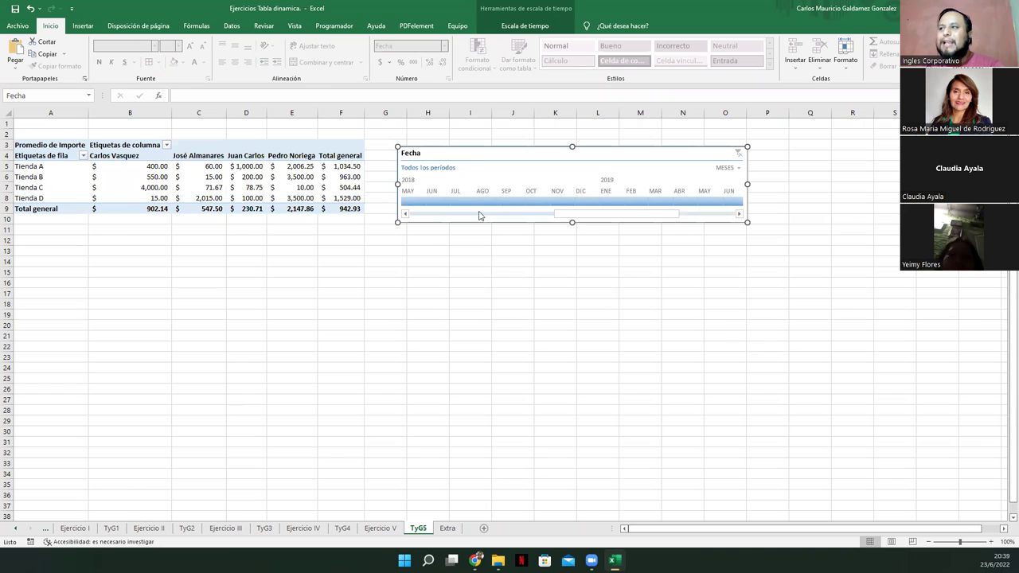
left_click(722, 169)
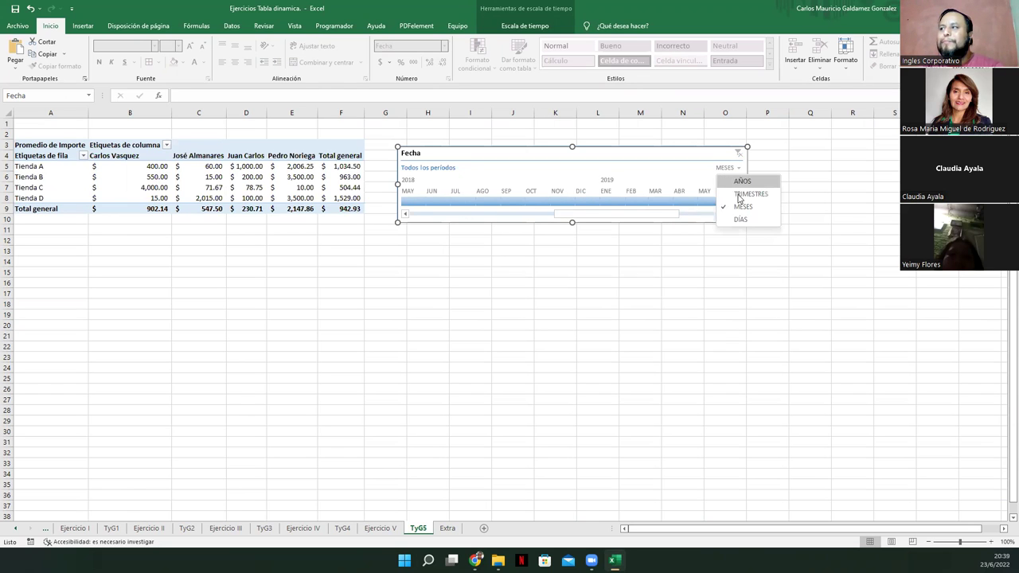
left_click(489, 204)
left_click_drag(490, 204, 755, 206)
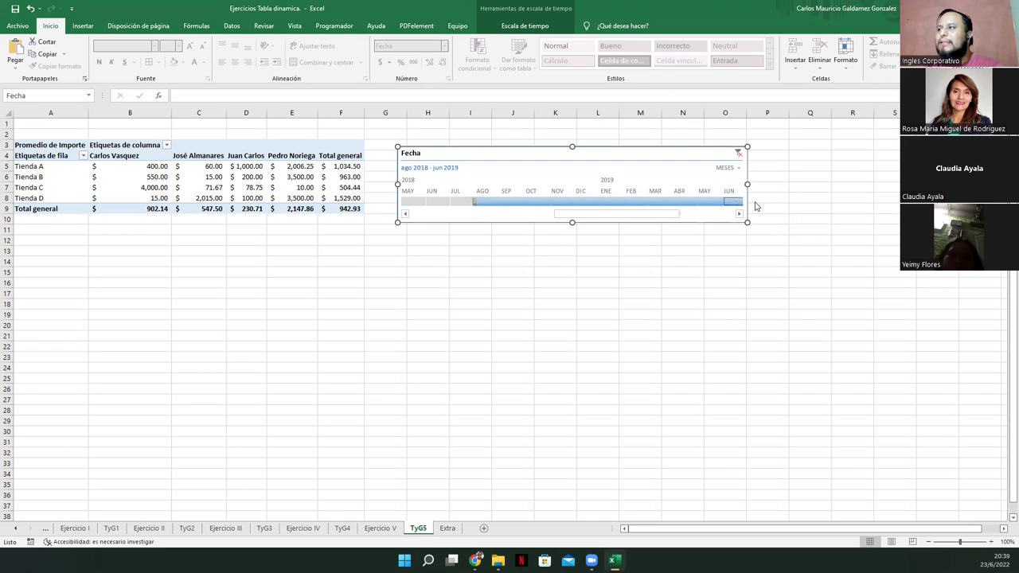
left_click_drag(615, 215, 671, 217)
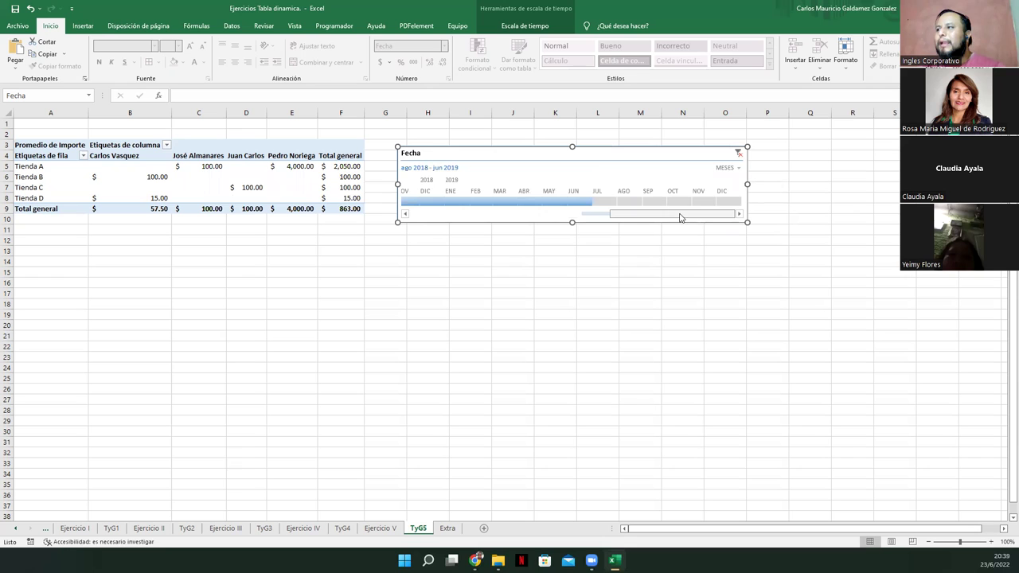
left_click(706, 204, "shift")
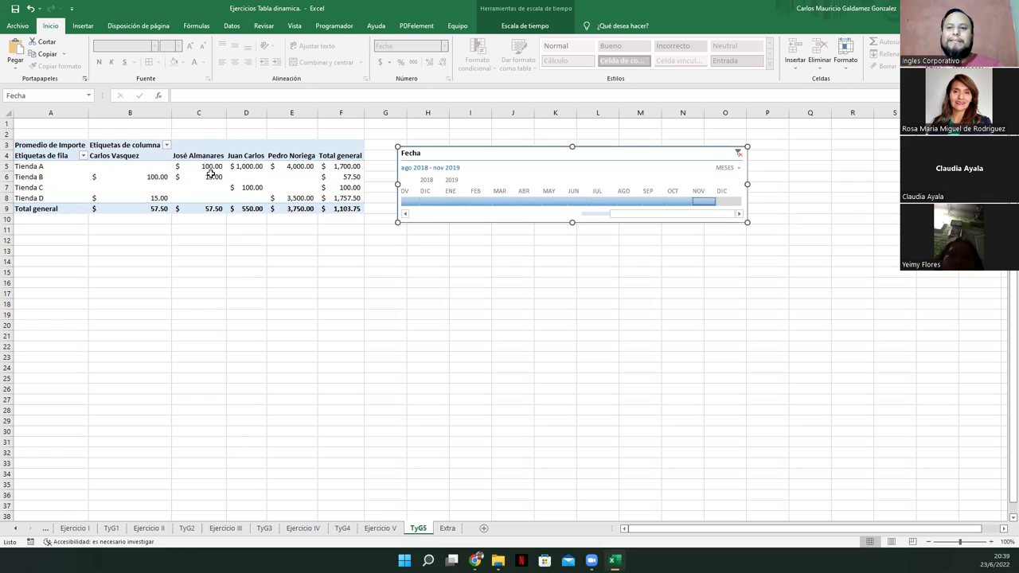
Move the Fecha timeline below the pivot table and clear its date filter
mouse_move(211, 174)
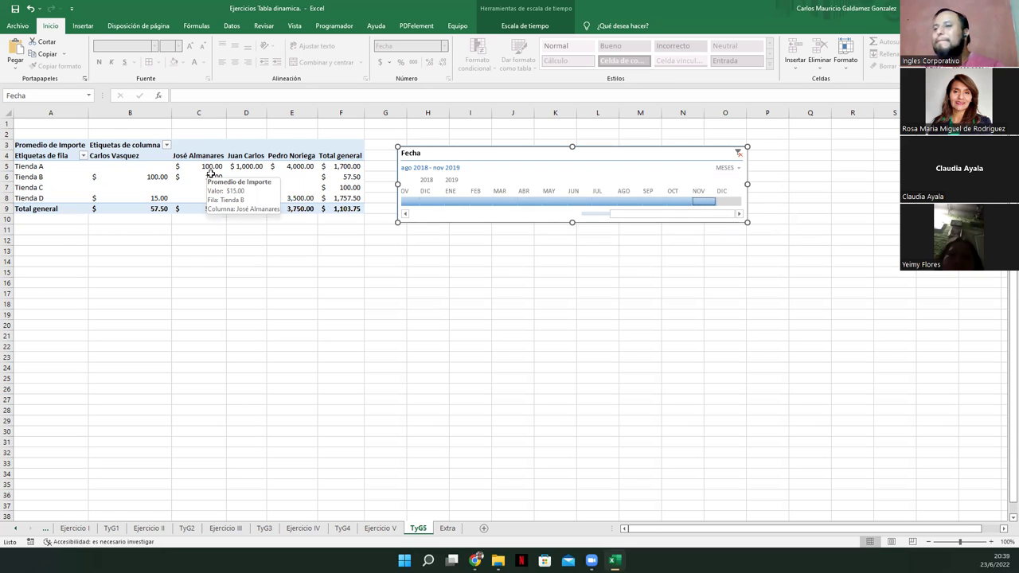
left_click_drag(491, 154, 110, 244)
left_click(355, 240)
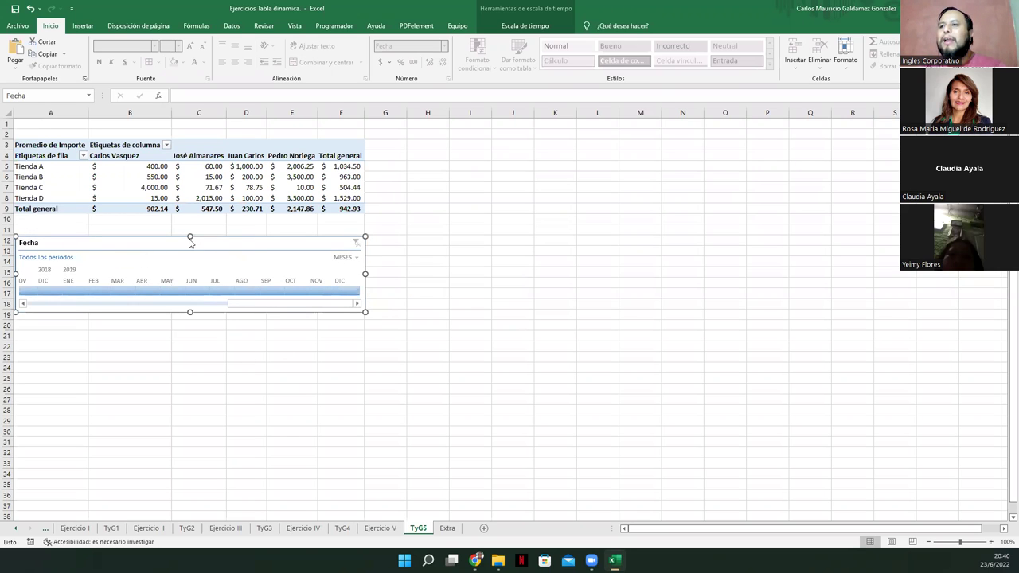
Insert a clustered column pivot chart from the TyG5 pivot, then move and enlarge it
left_click(197, 186)
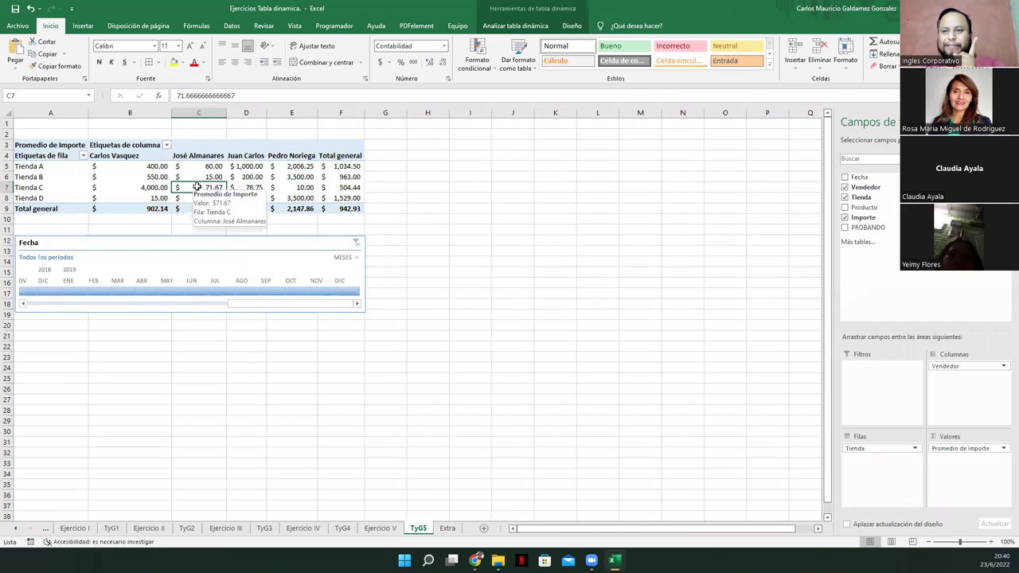
left_click(193, 176)
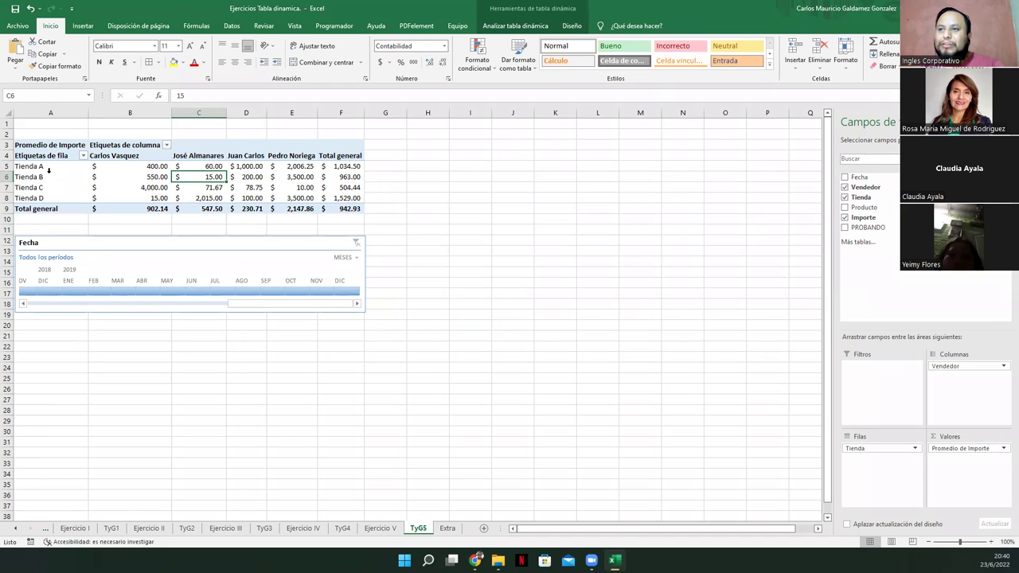
mouse_move(190, 192)
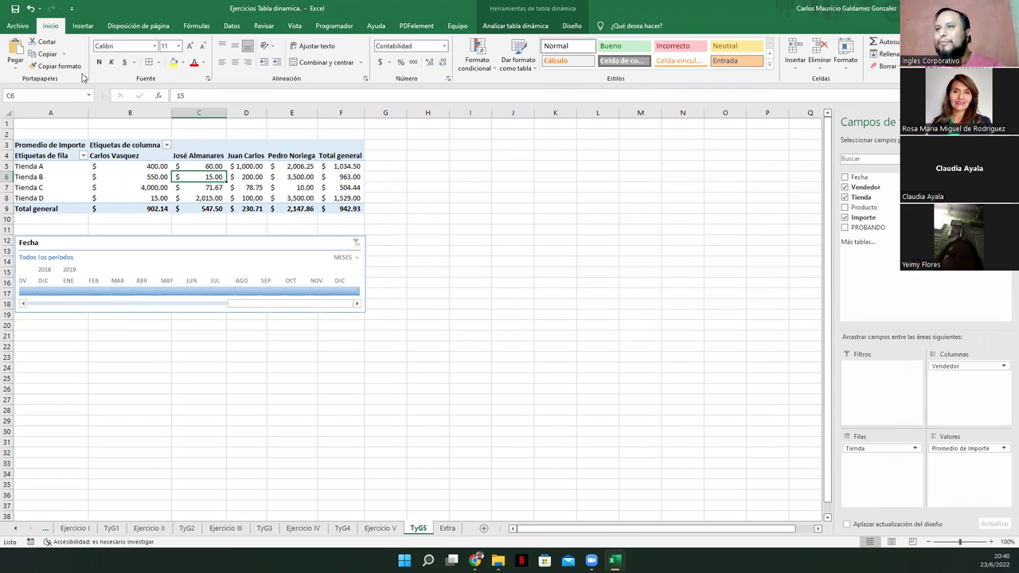
left_click(83, 25)
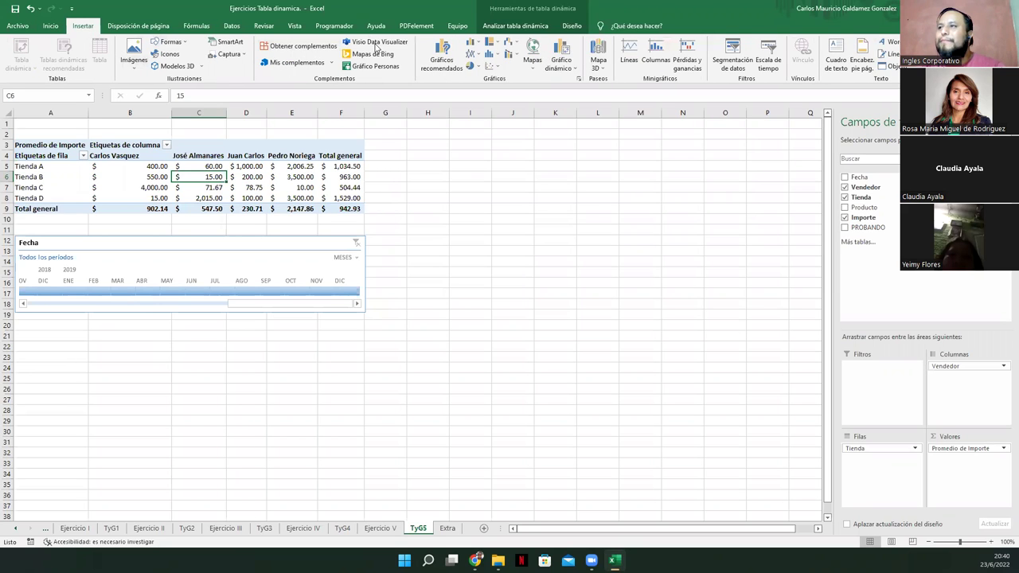
left_click(564, 51)
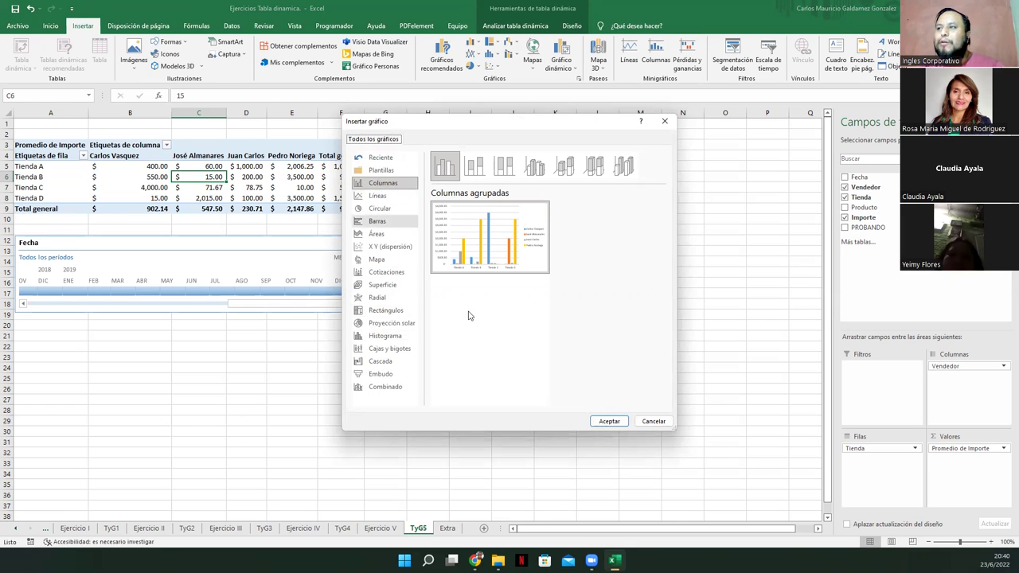
left_click(605, 421)
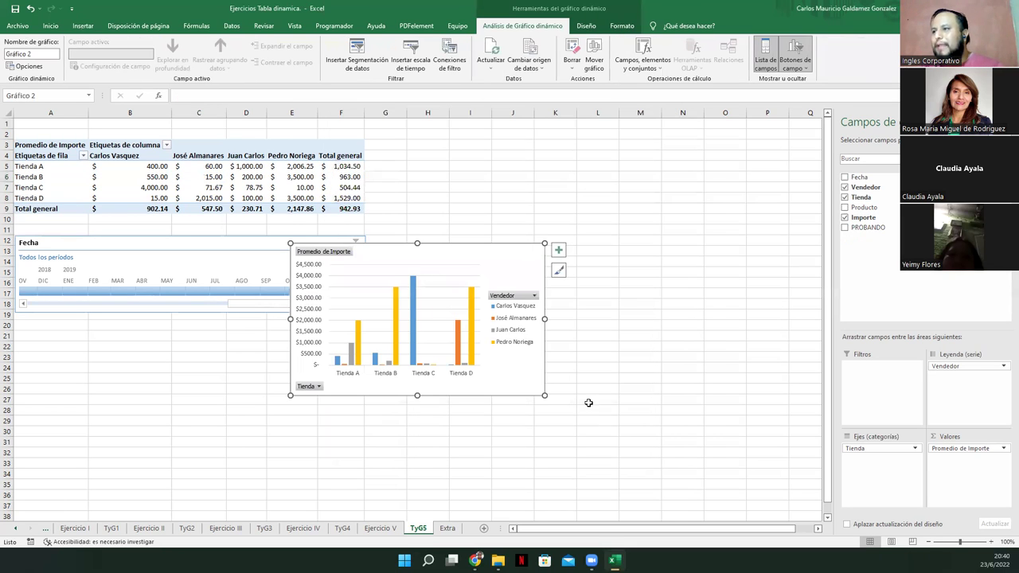
left_click_drag(432, 288, 493, 237)
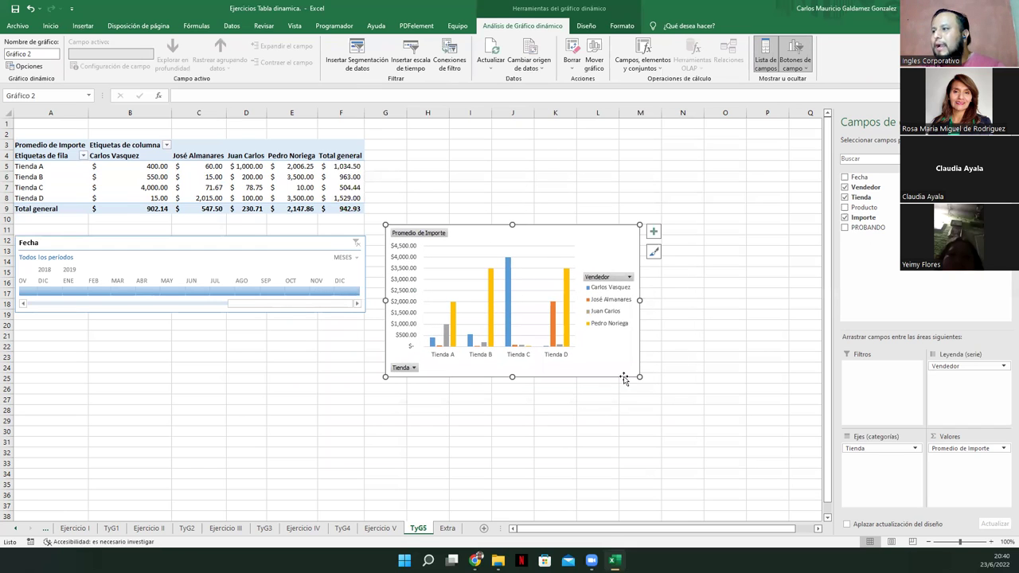
left_click_drag(639, 377, 798, 482)
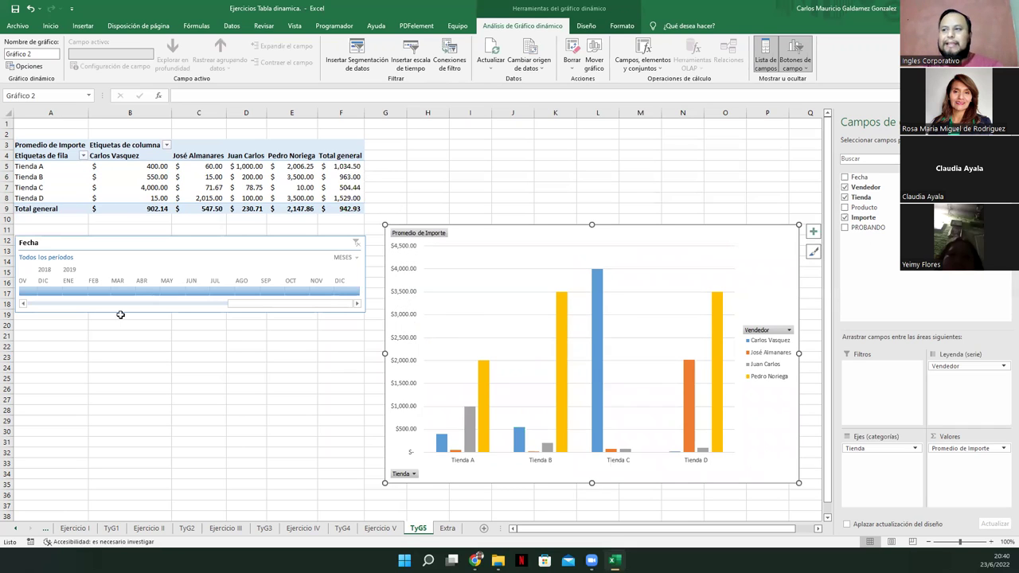
left_click(406, 474)
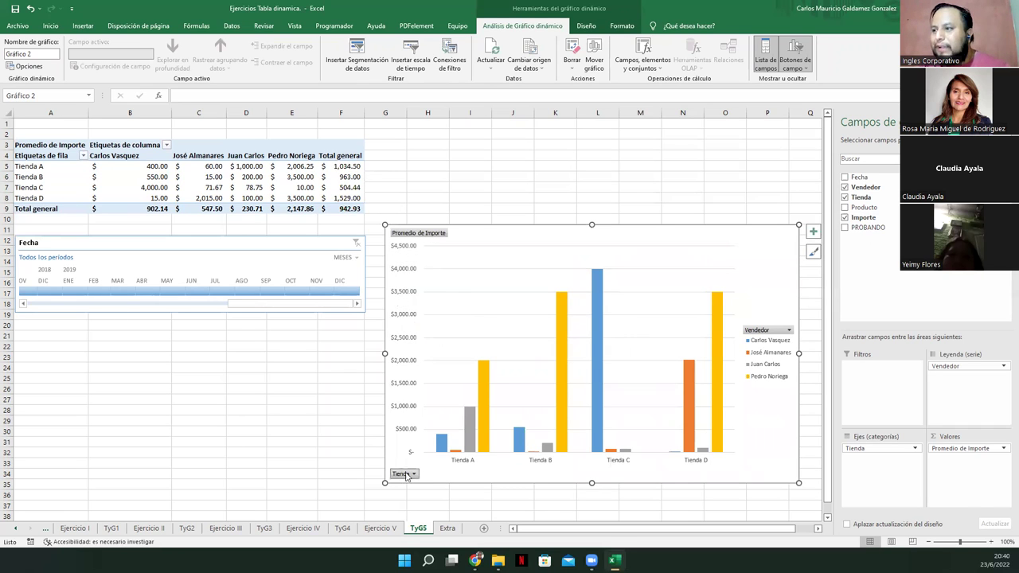
left_click(295, 370)
left_click(294, 379)
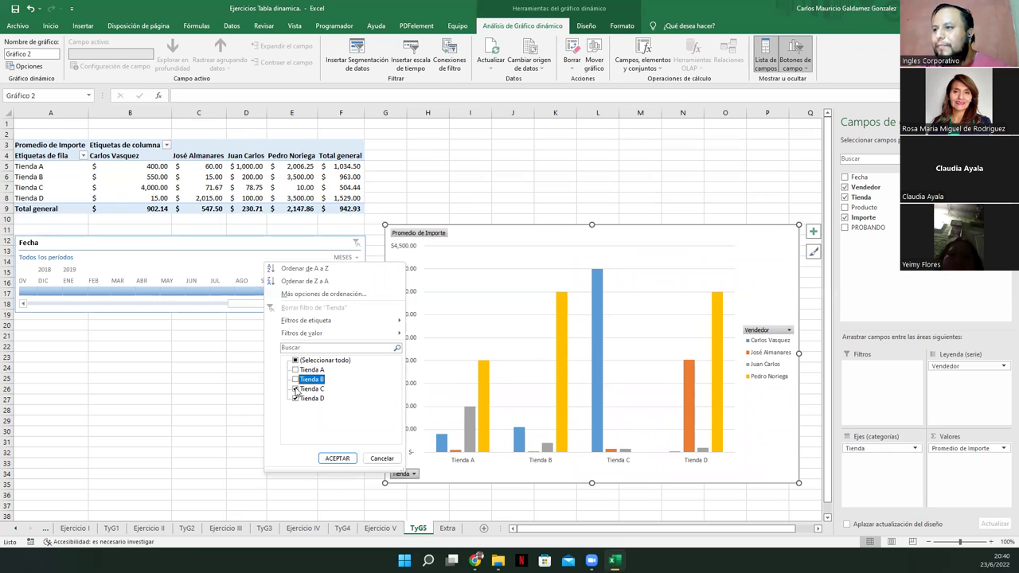
left_click(336, 459)
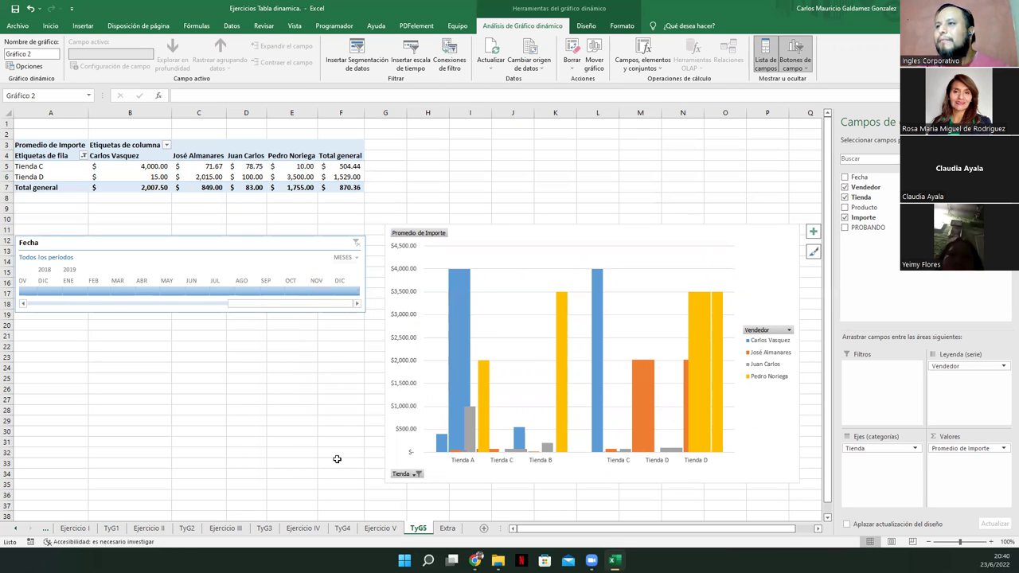
left_click(788, 329)
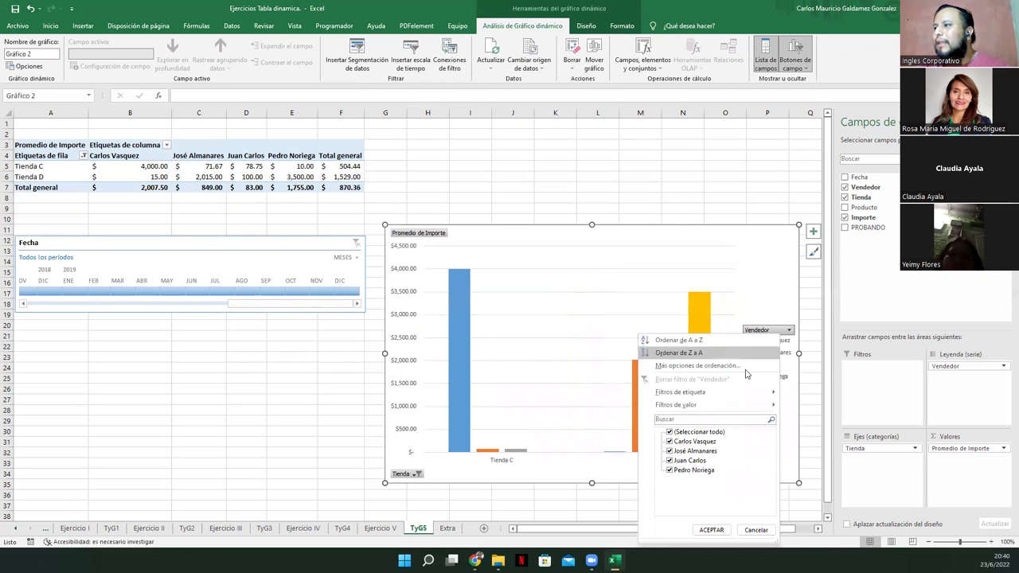
left_click(692, 451)
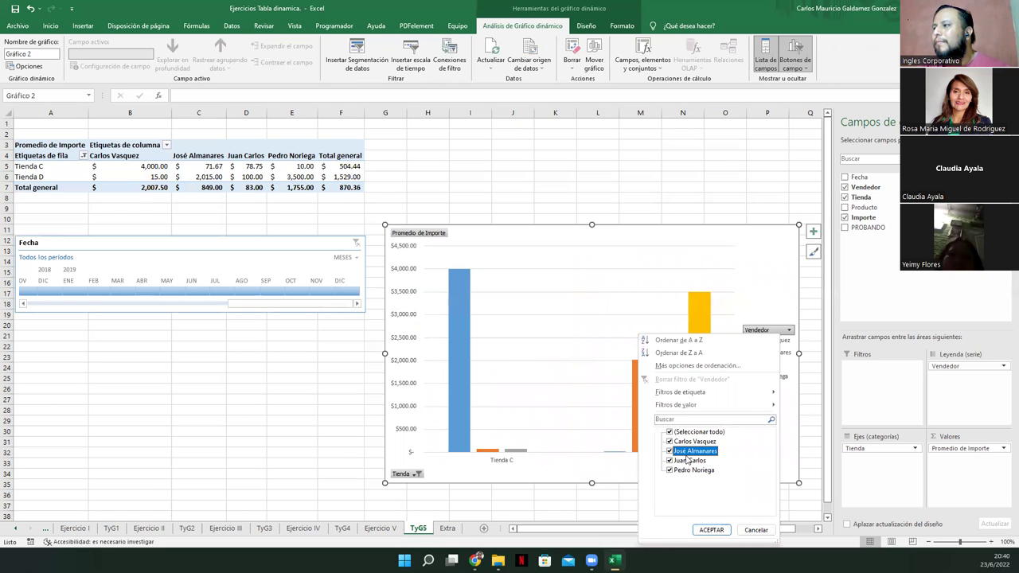
left_click(690, 460)
left_click(705, 530)
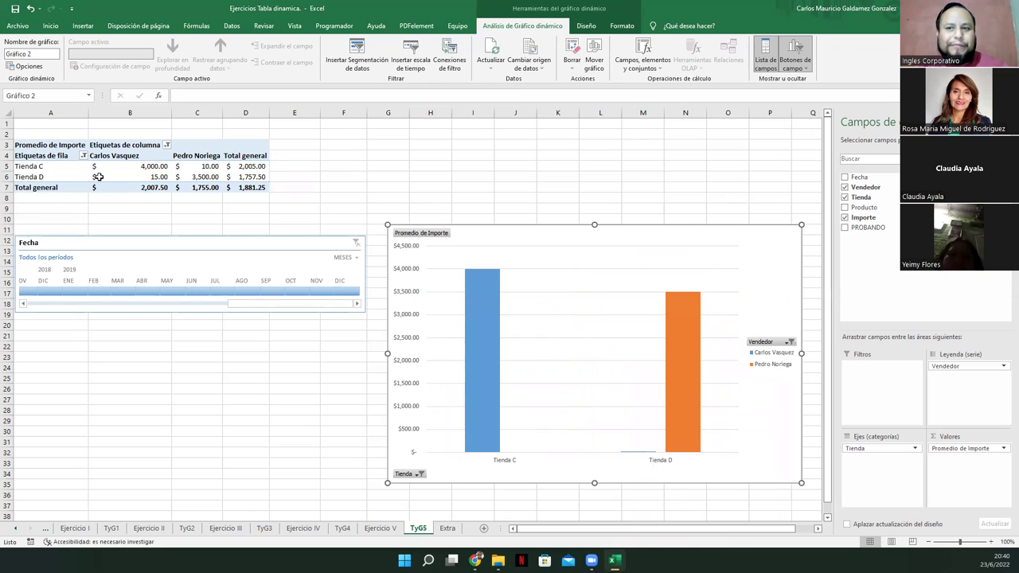
left_click(790, 343)
left_click(682, 230)
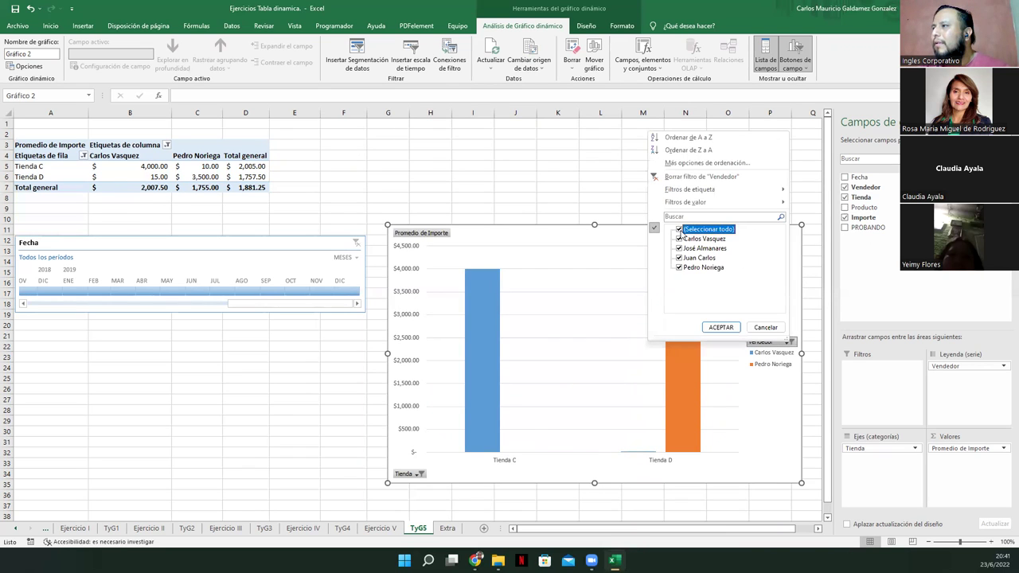
left_click(715, 327)
left_click(412, 473)
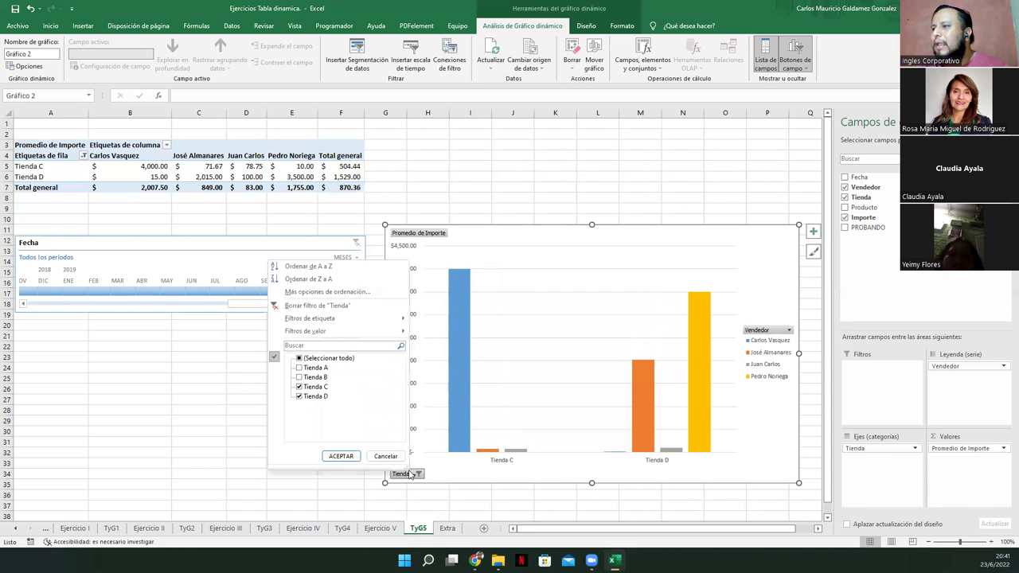
left_click(311, 305)
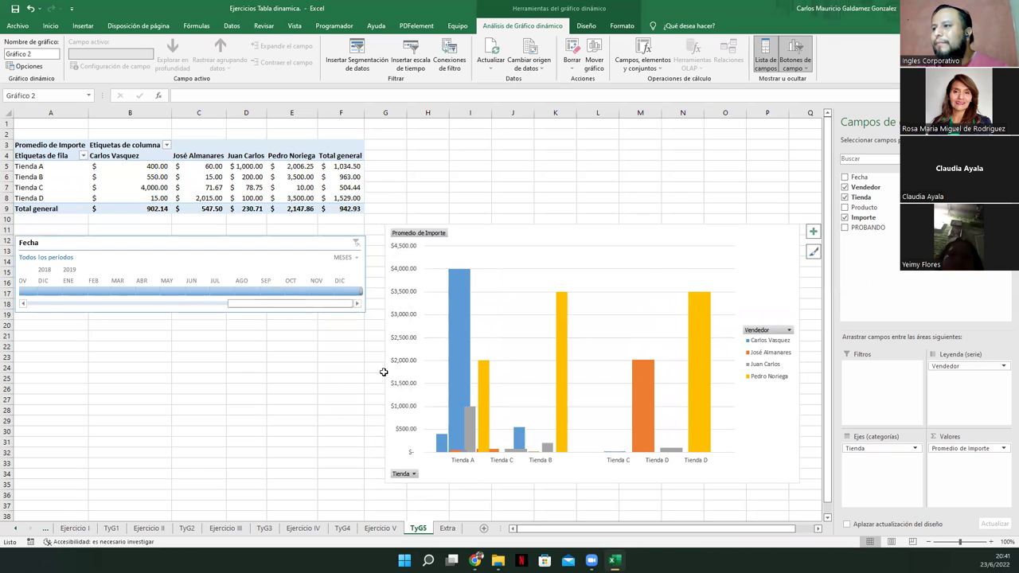
left_click(475, 309)
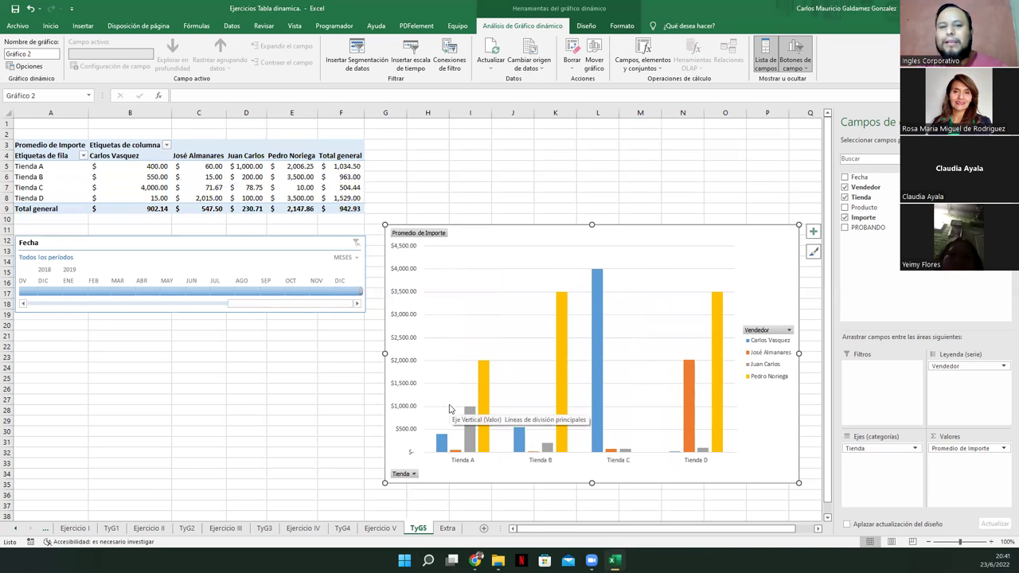
Try several Fecha ranges in 2018–2019, ending on February–November 2017
left_click_drag(40, 291, 300, 293)
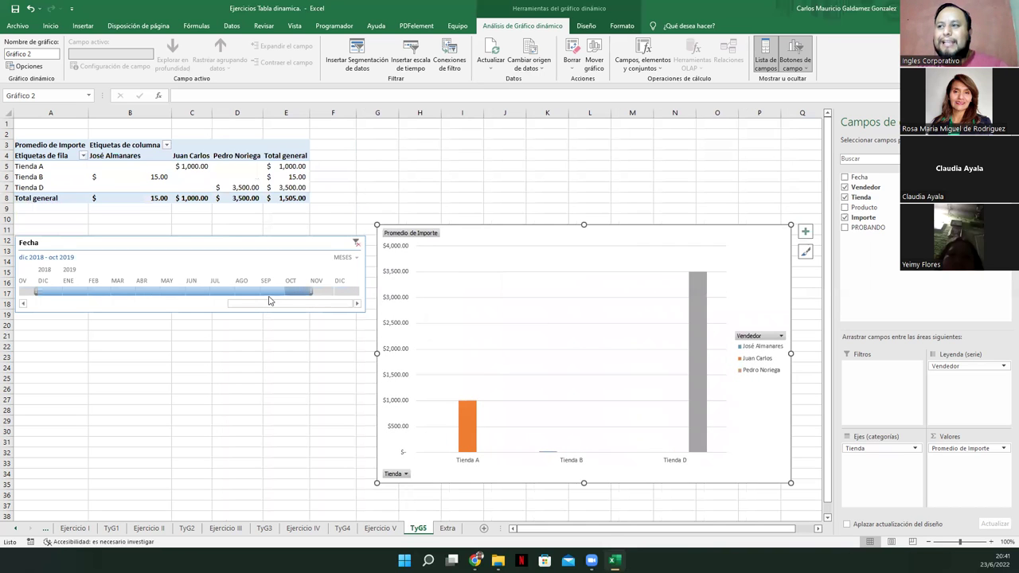
left_click_drag(342, 291, 63, 291)
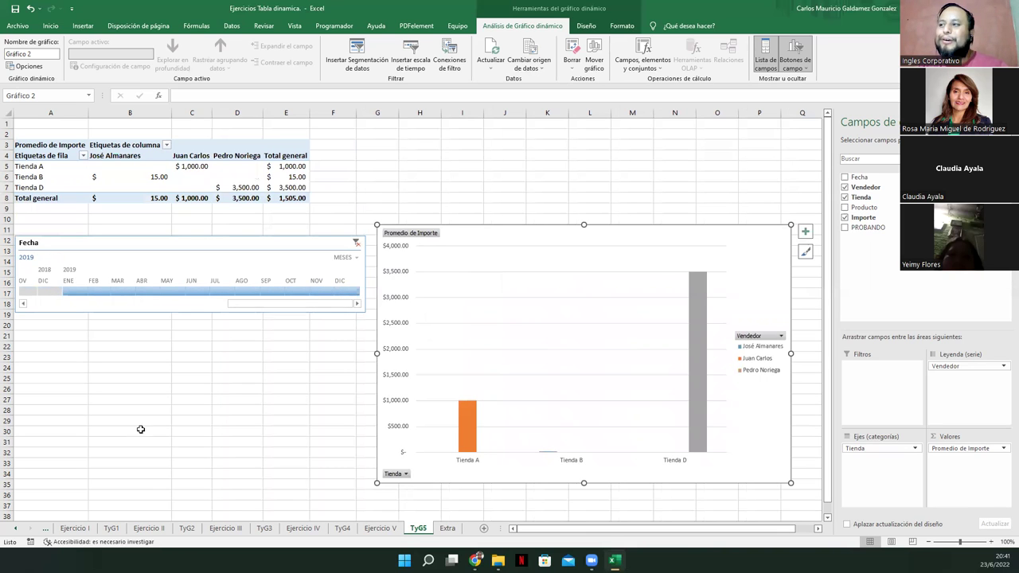
left_click_drag(236, 305, 145, 318)
left_click_drag(295, 291, 52, 305)
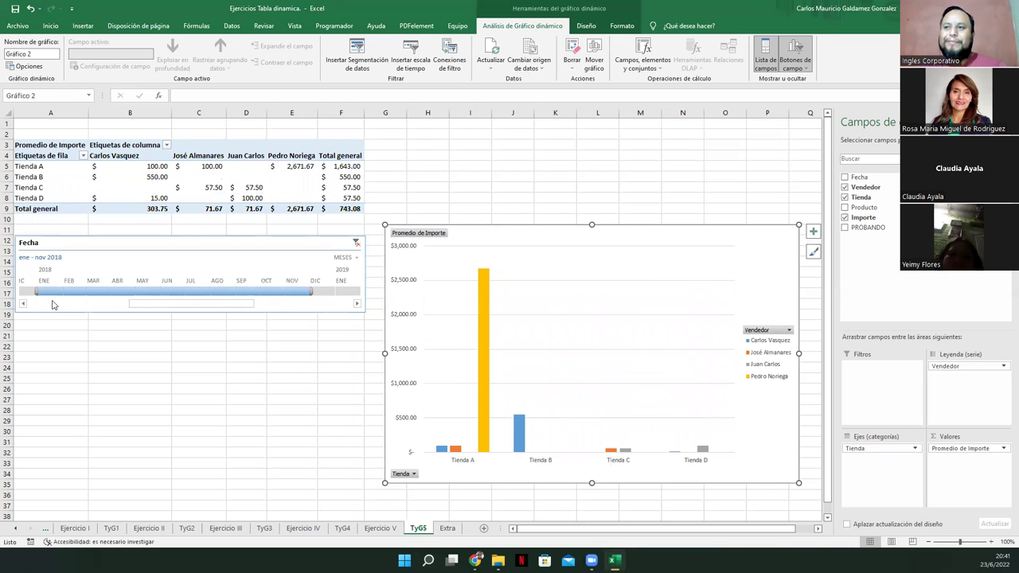
left_click_drag(148, 311, 67, 309)
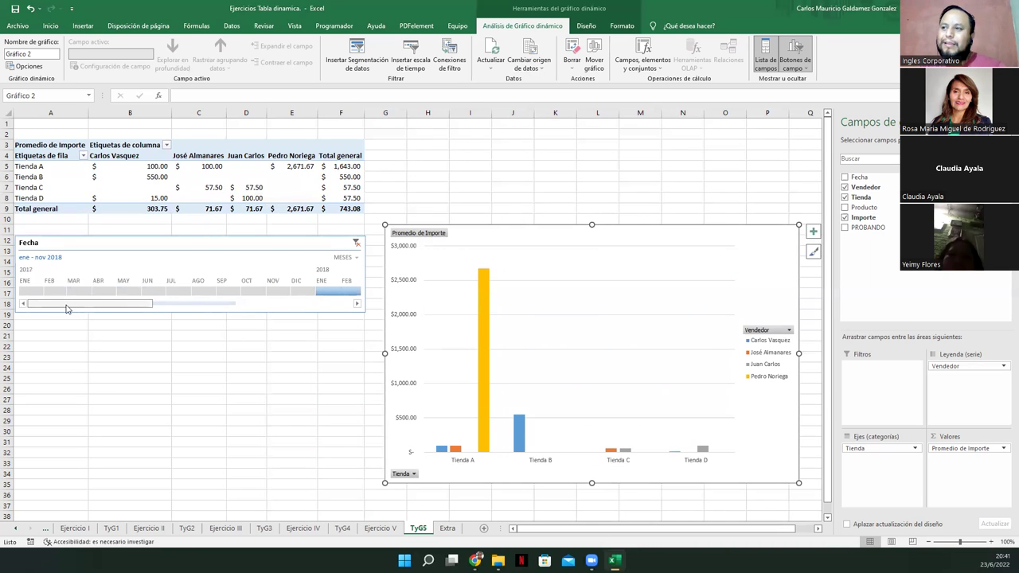
left_click_drag(282, 291, 53, 288)
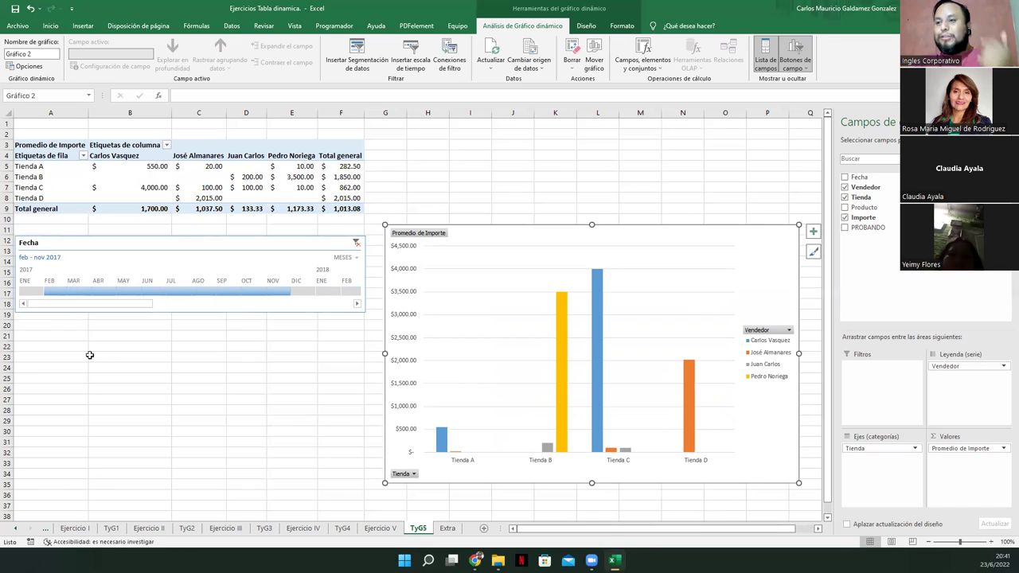
Filter the timeline through January, Q1, April, Q3, October and Q4 of 2017
left_click(27, 292)
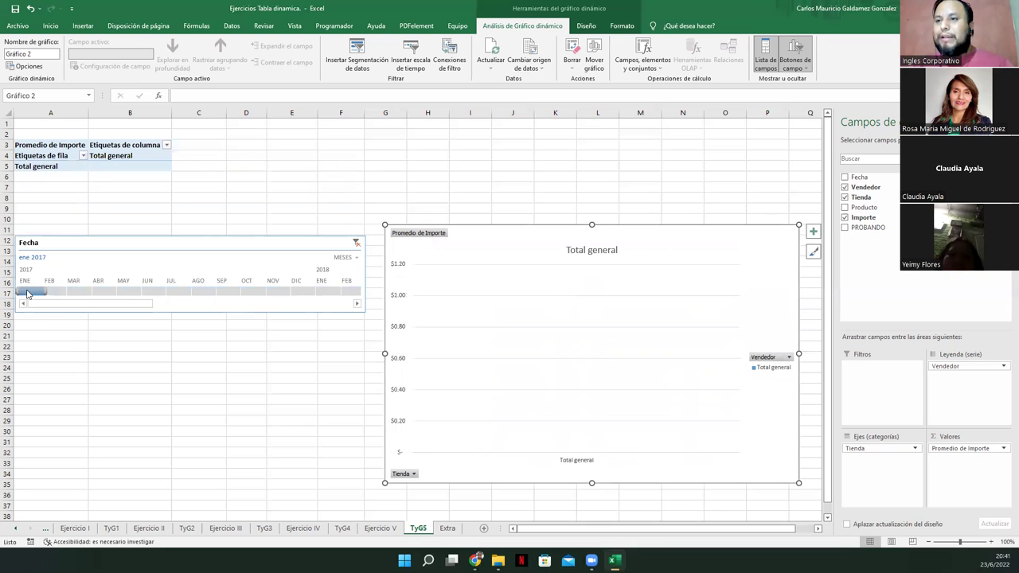
left_click_drag(26, 292, 90, 294)
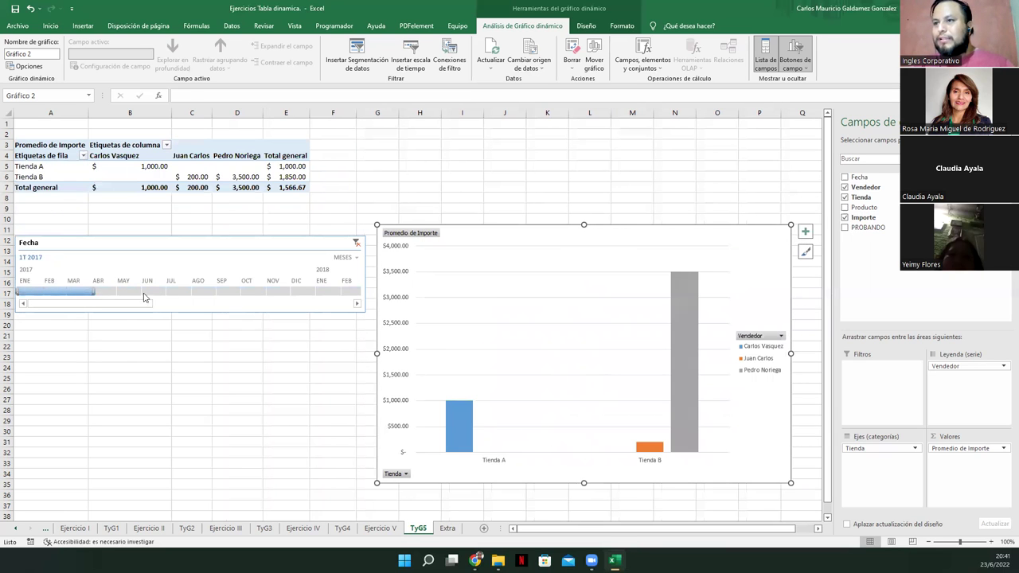
left_click(102, 292)
left_click_drag(120, 294, 257, 329)
left_click(180, 292)
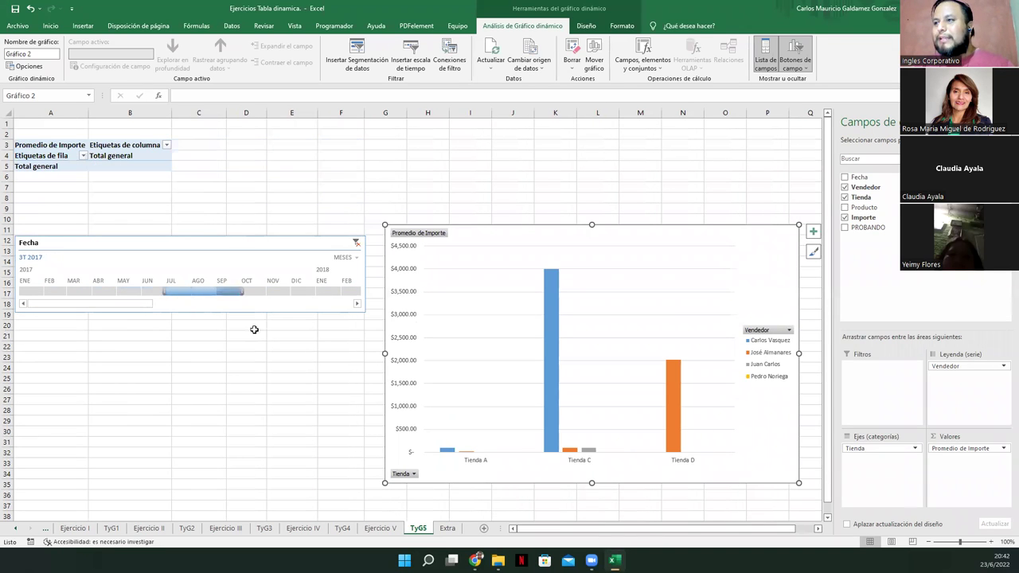
left_click(257, 292)
left_click_drag(286, 295, 305, 295)
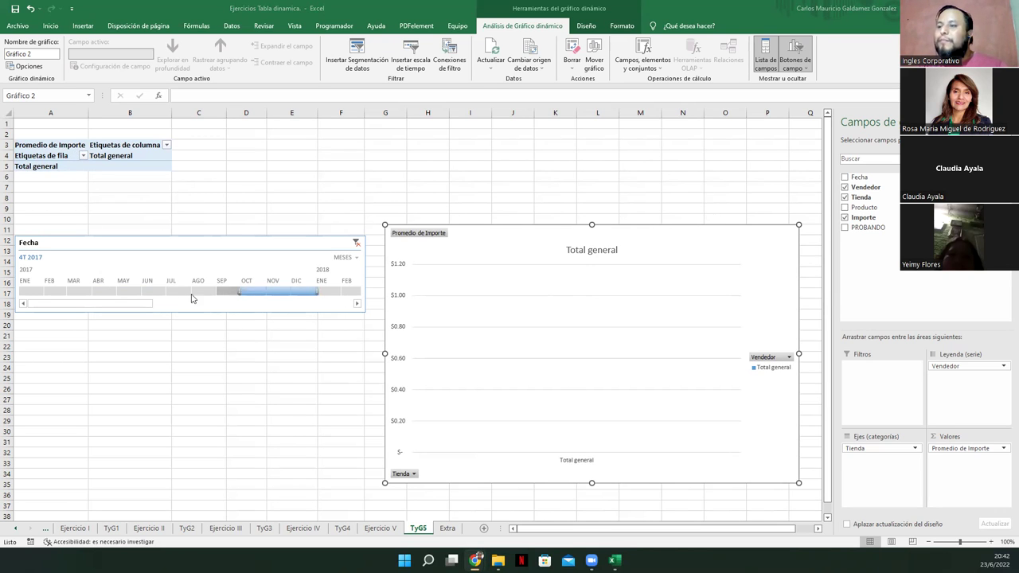
Filter to January–November 2019, then clear the timeline filter
left_click_drag(149, 303, 216, 309)
left_click_drag(66, 291, 331, 292)
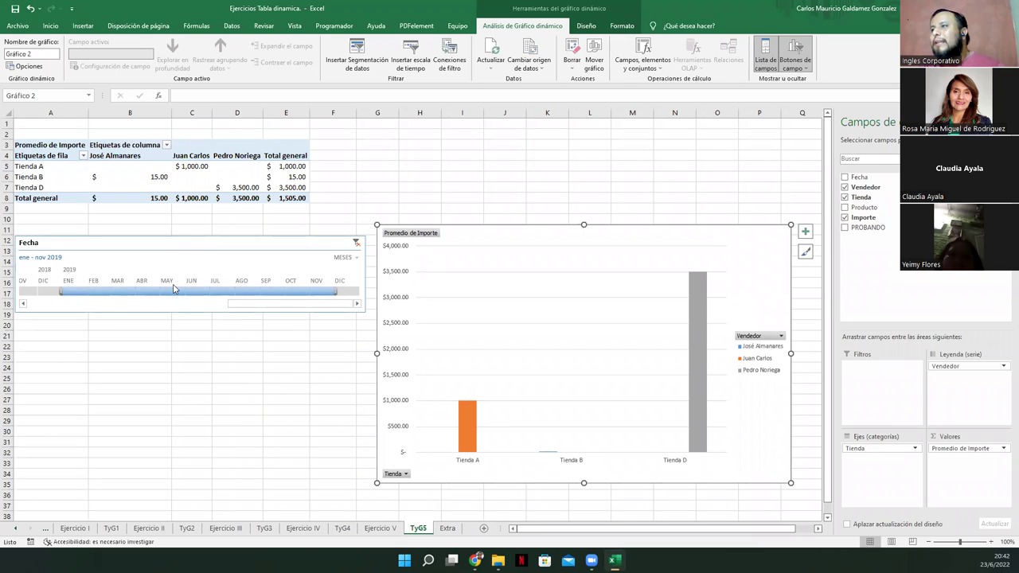
left_click(356, 242)
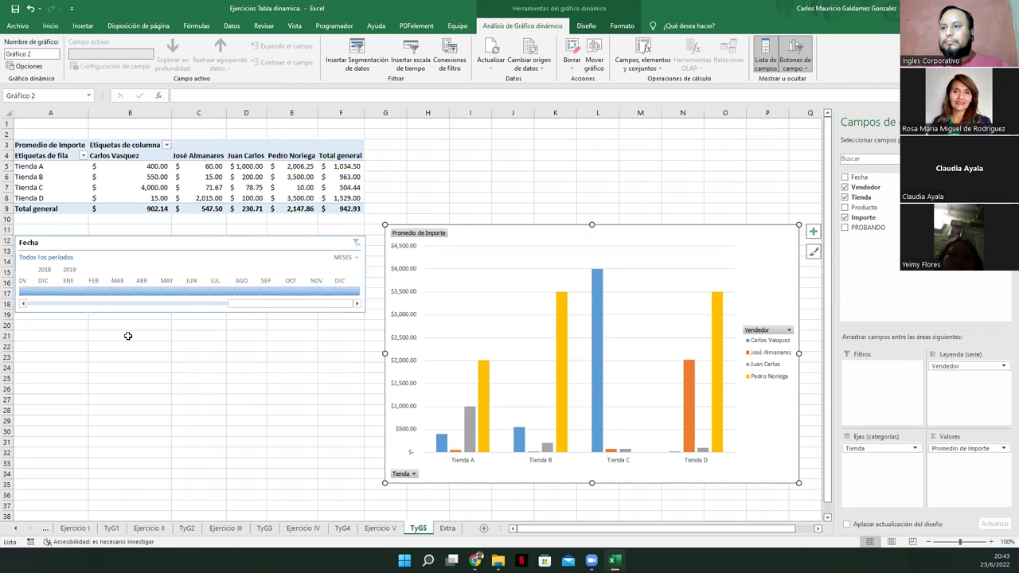
Check the timeline, pivot chart and cell E7 on TyG5, then switch to the Extra sheet
left_click(21, 242)
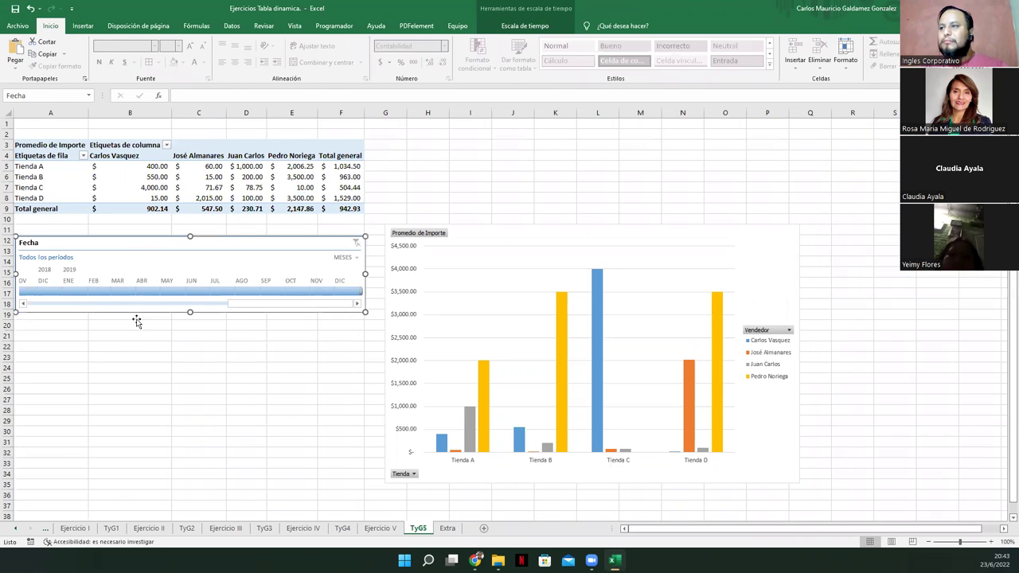
left_click(522, 234)
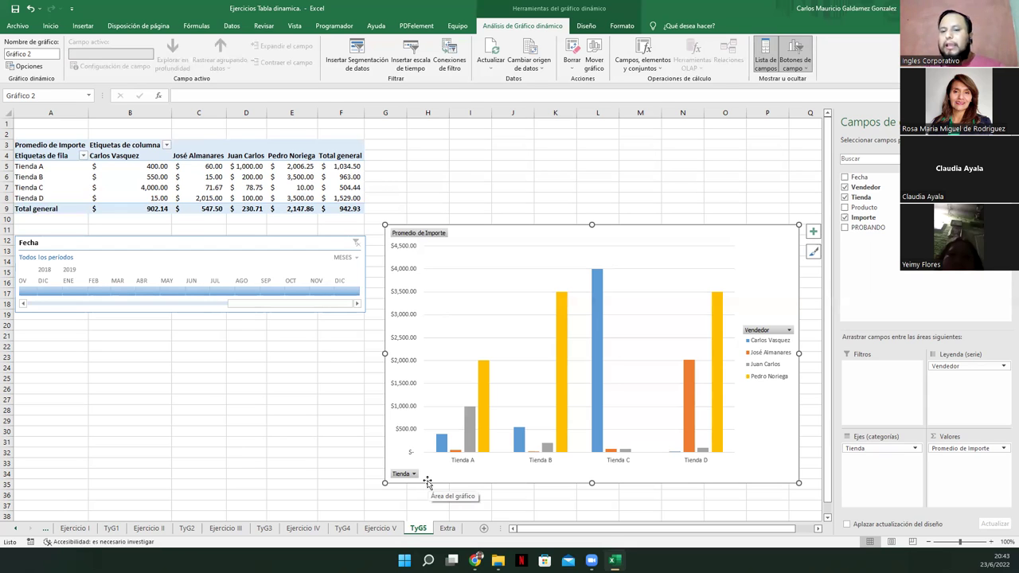
left_click(286, 187)
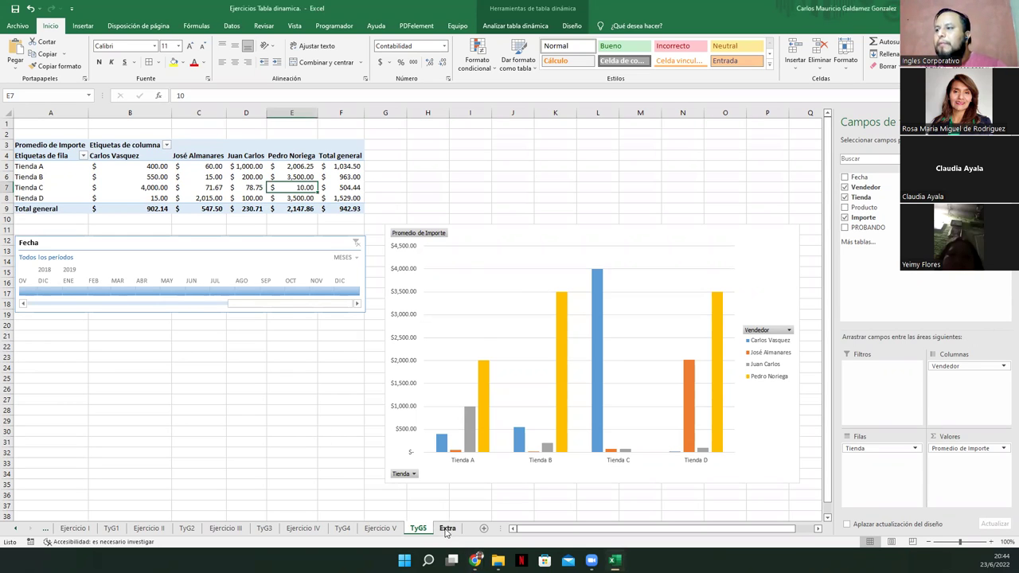
left_click(446, 529)
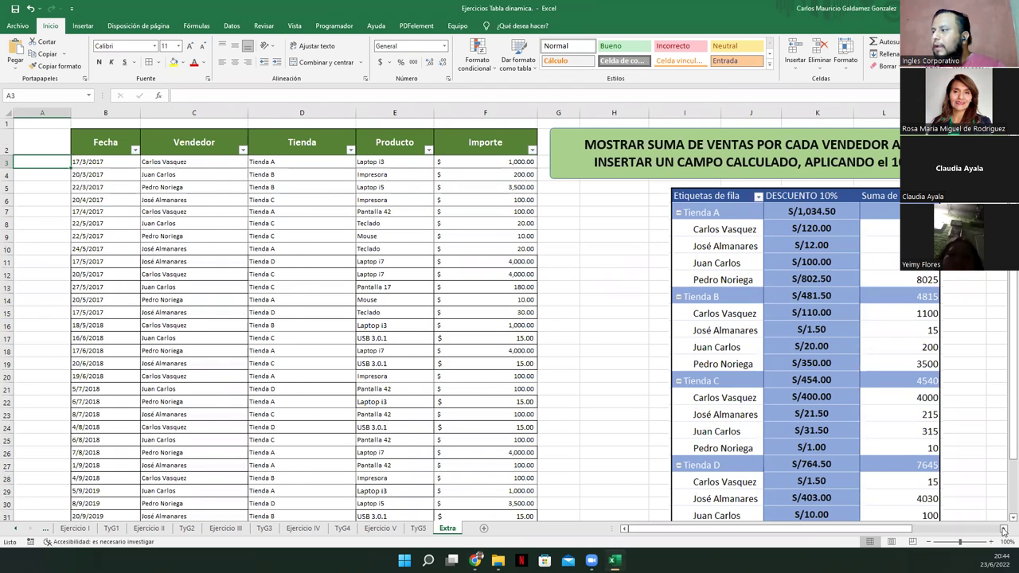
scroll(1003, 530, "right", 2)
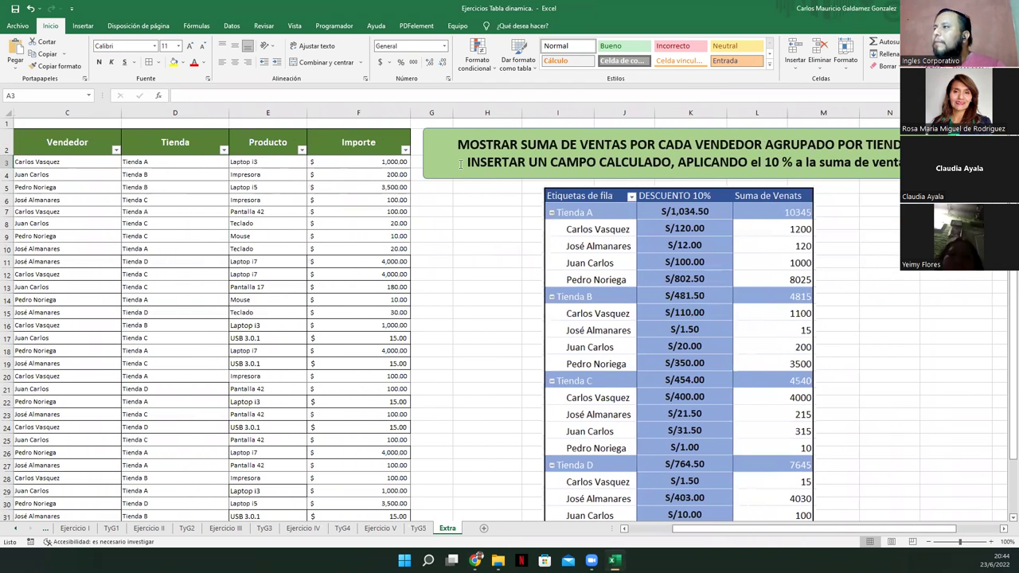
left_click_drag(458, 145, 696, 149)
left_click_drag(758, 149, 834, 140)
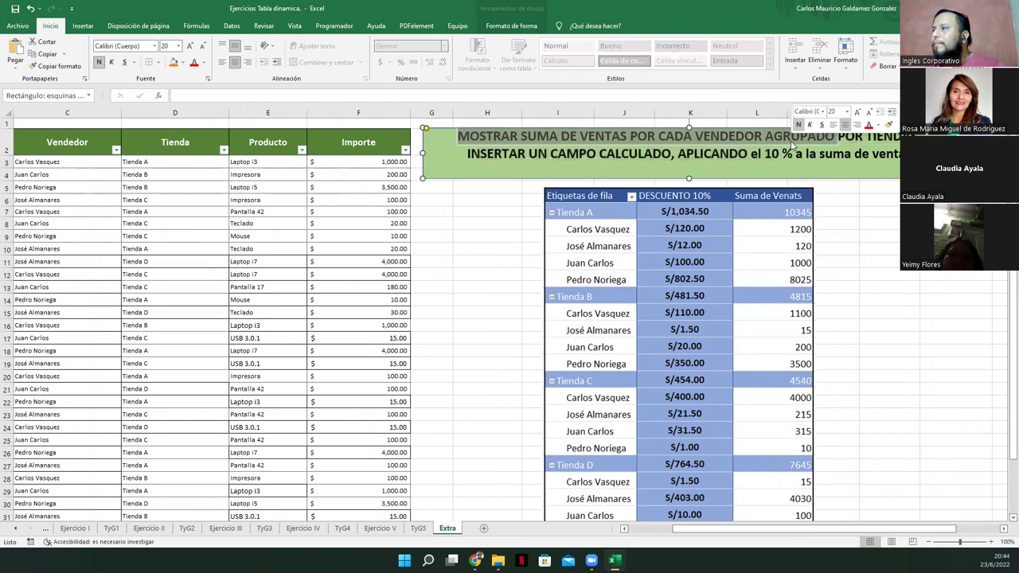
left_click(837, 145)
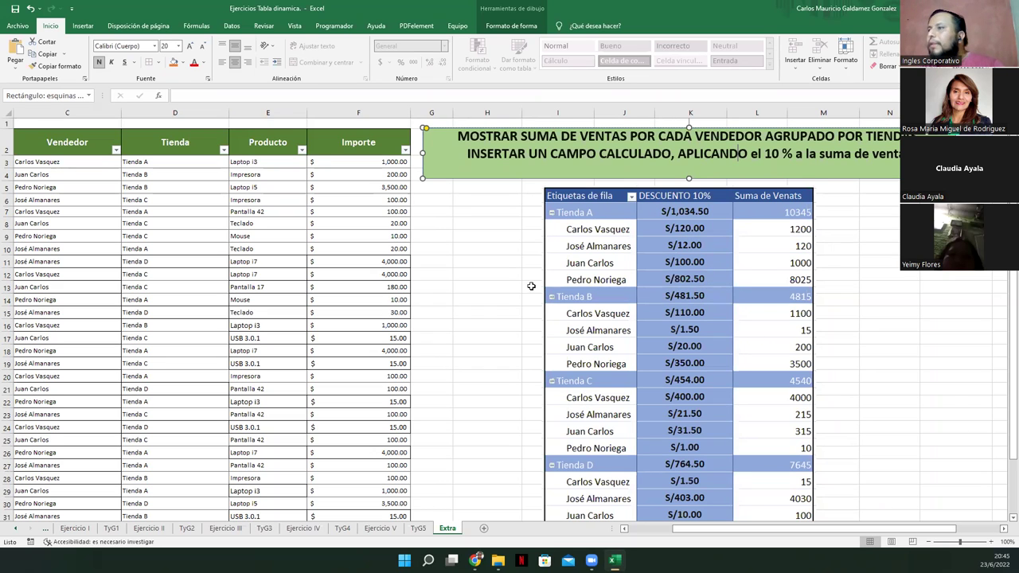
Insert an empty pivot table from the Extra sales data on a new sheet
left_click(624, 529)
left_click(623, 529)
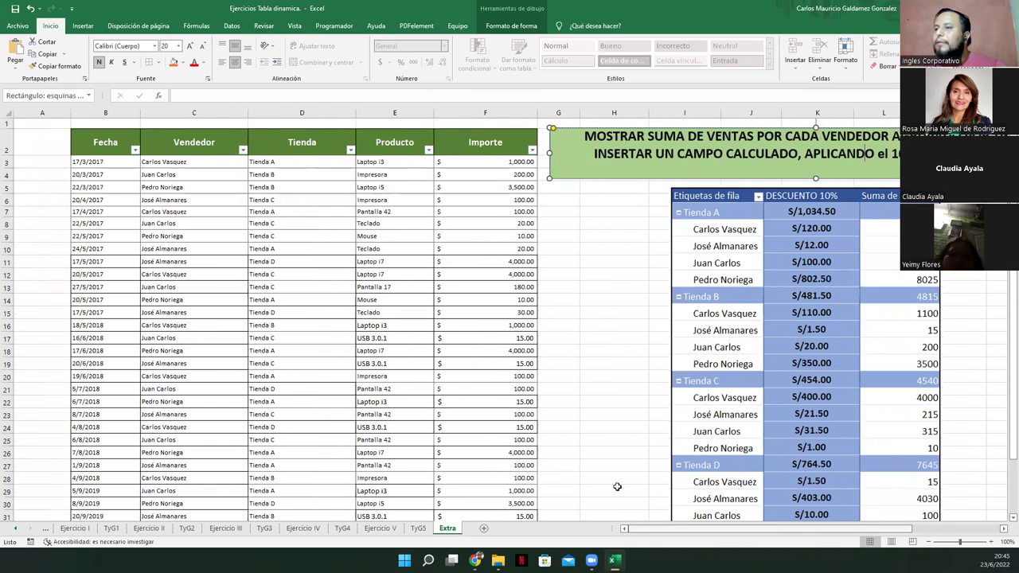
left_click(175, 285)
left_click(81, 27)
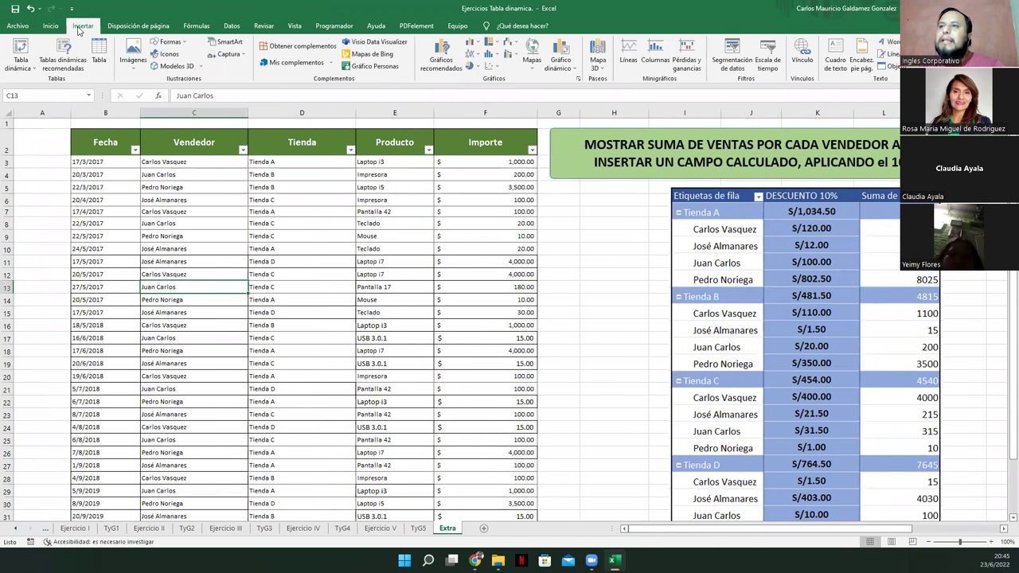
left_click(20, 47)
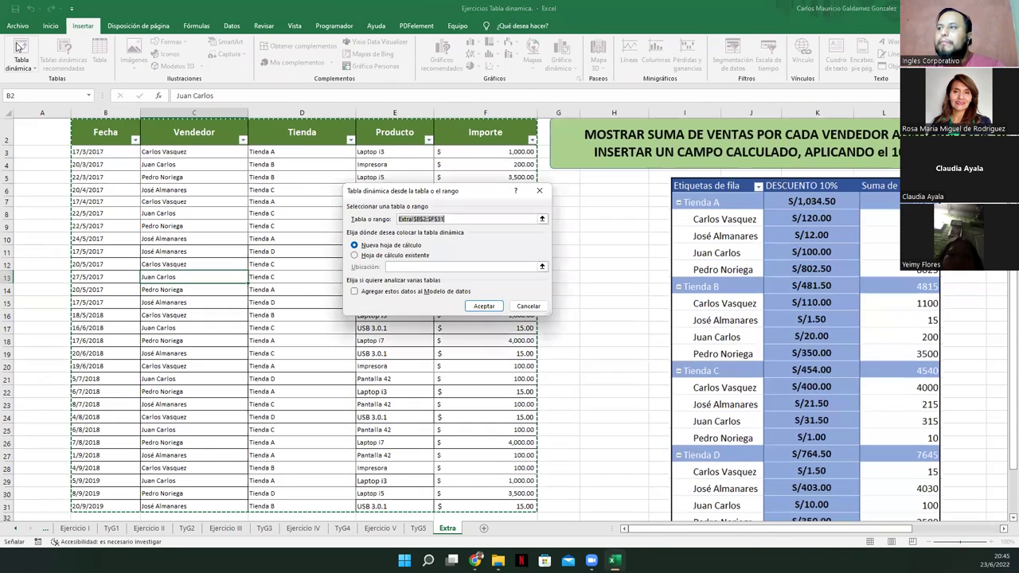
left_click(484, 306)
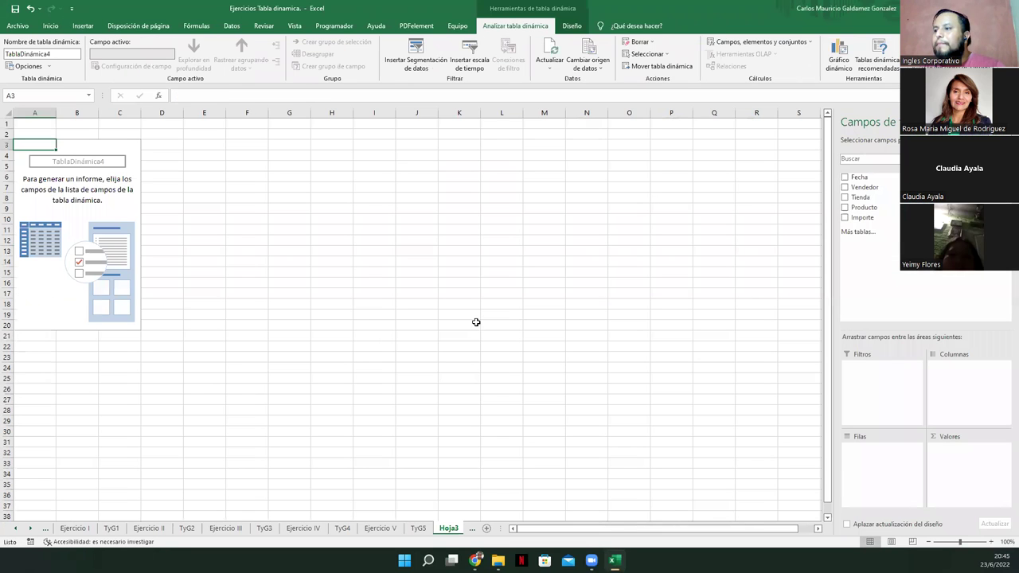
Move the new sheet after Extra and rename it ExtraTG
left_click_drag(403, 532, 445, 528)
double_click(434, 528)
type("Extra")
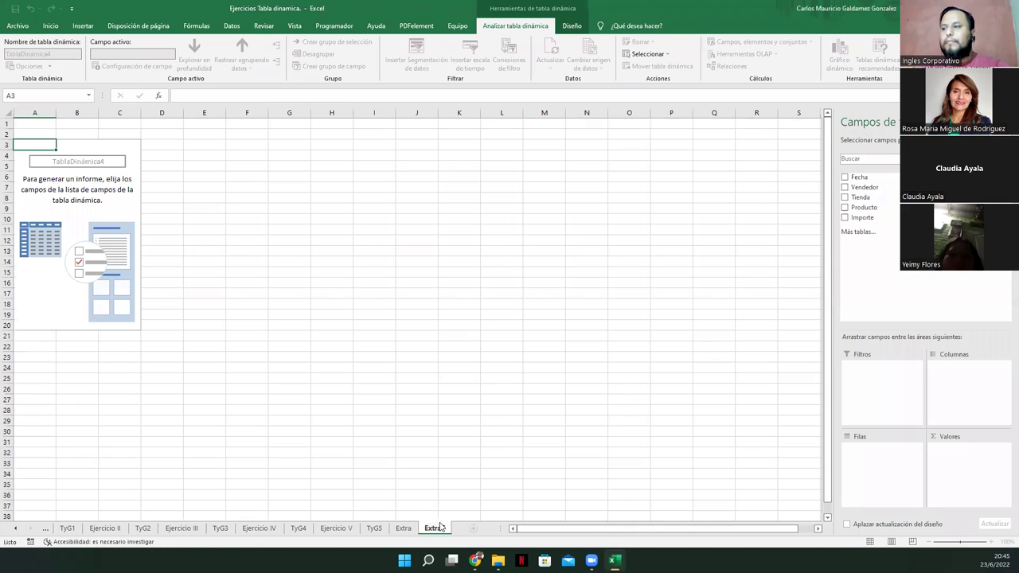
type("TG")
key("Return")
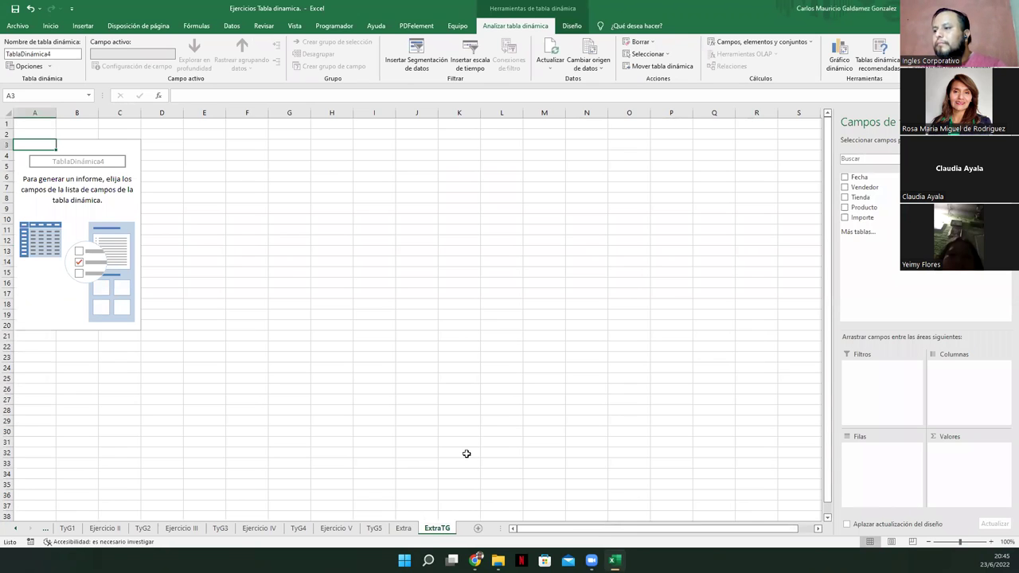
left_click(101, 187)
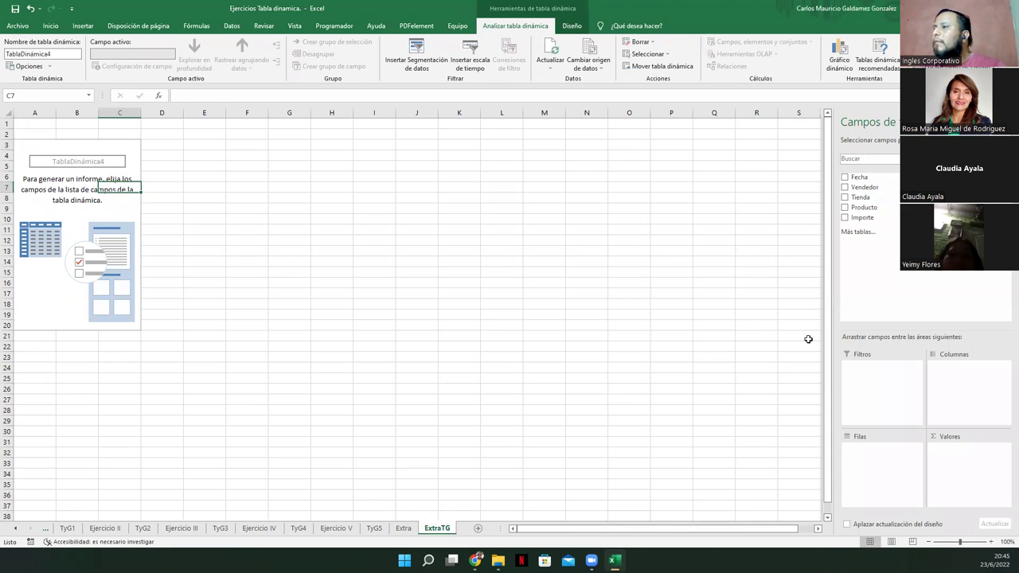
Put Tienda and Vendedor in Filas and Importe in Valores, checking against the Extra sheet
left_click(403, 530)
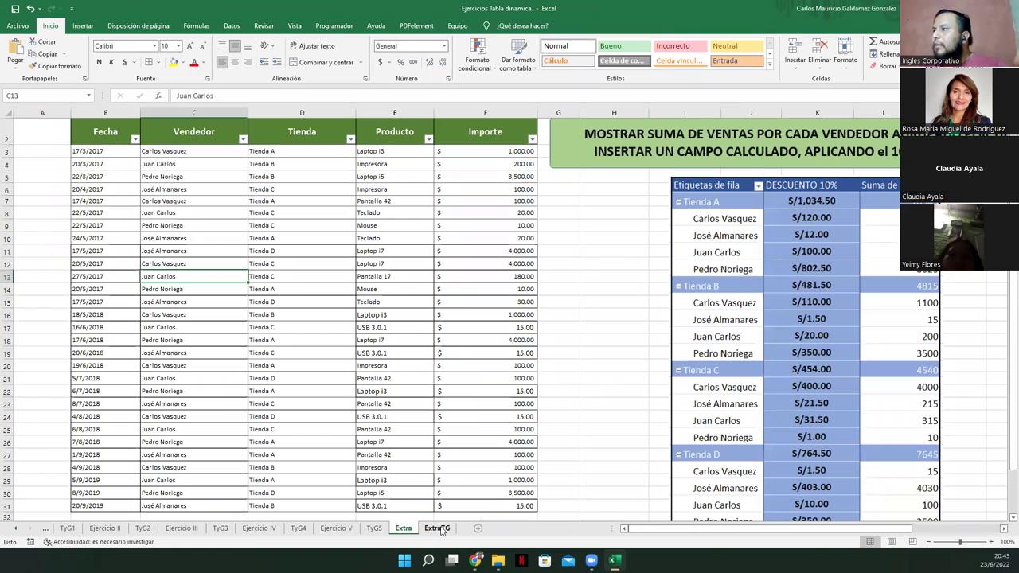
left_click(438, 528)
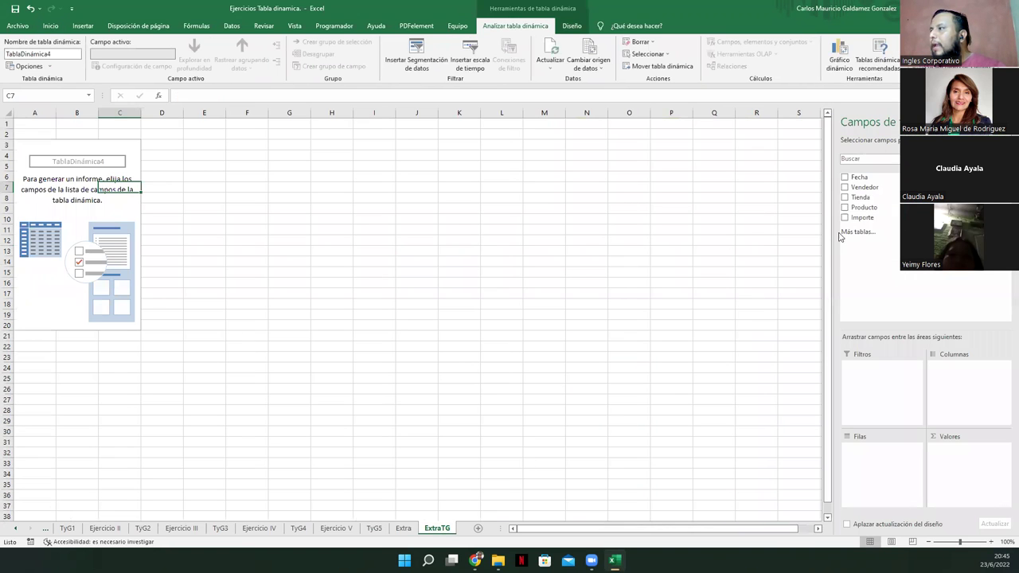
left_click_drag(874, 201, 869, 447)
left_click_drag(859, 188, 866, 460)
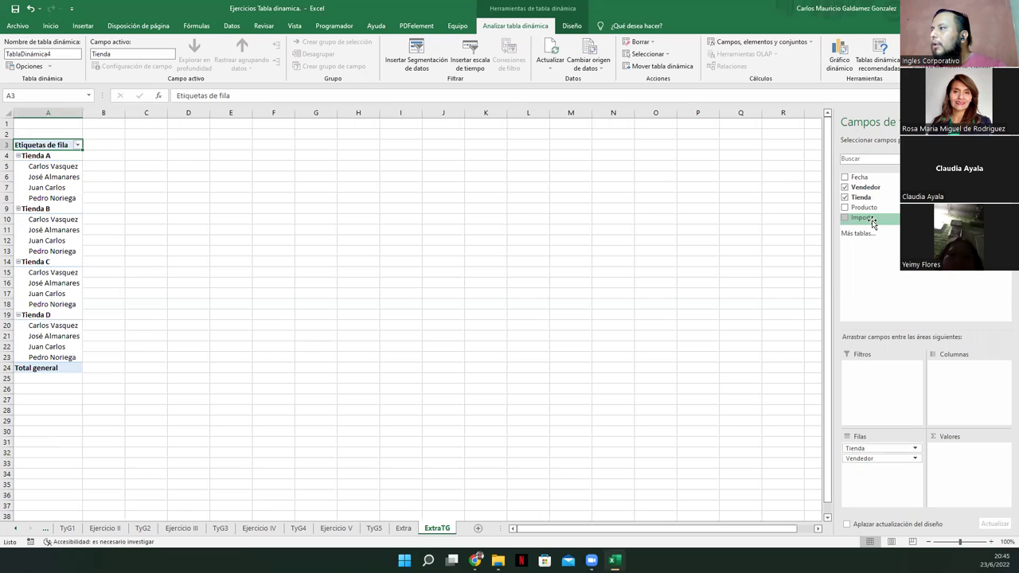
left_click_drag(871, 217, 950, 454)
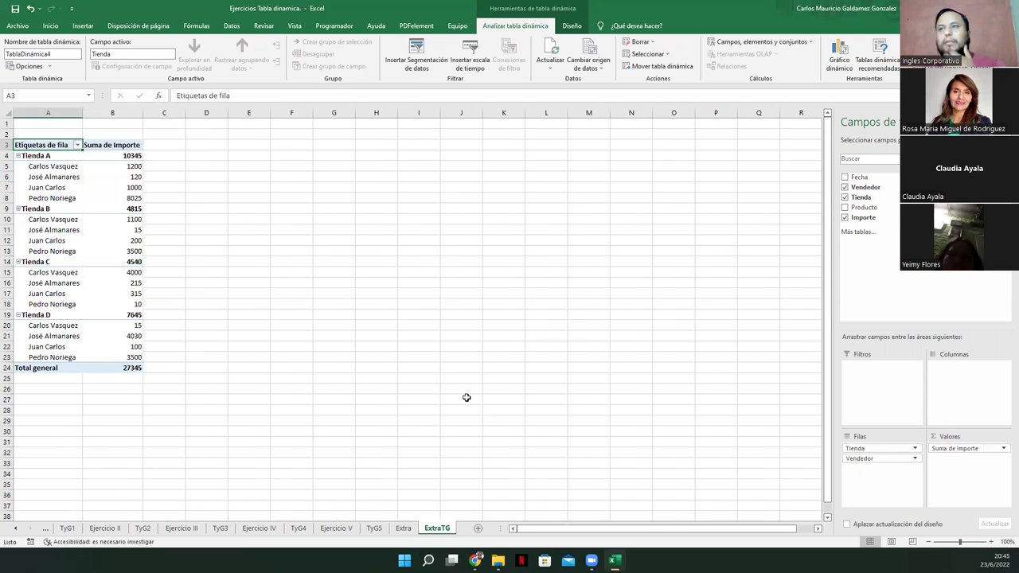
left_click(403, 527)
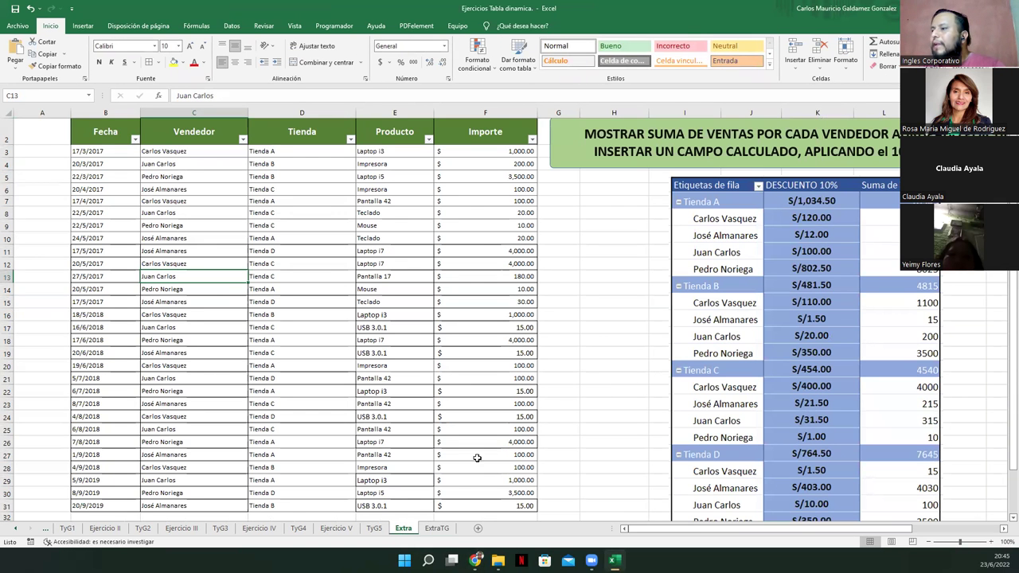
left_click(436, 528)
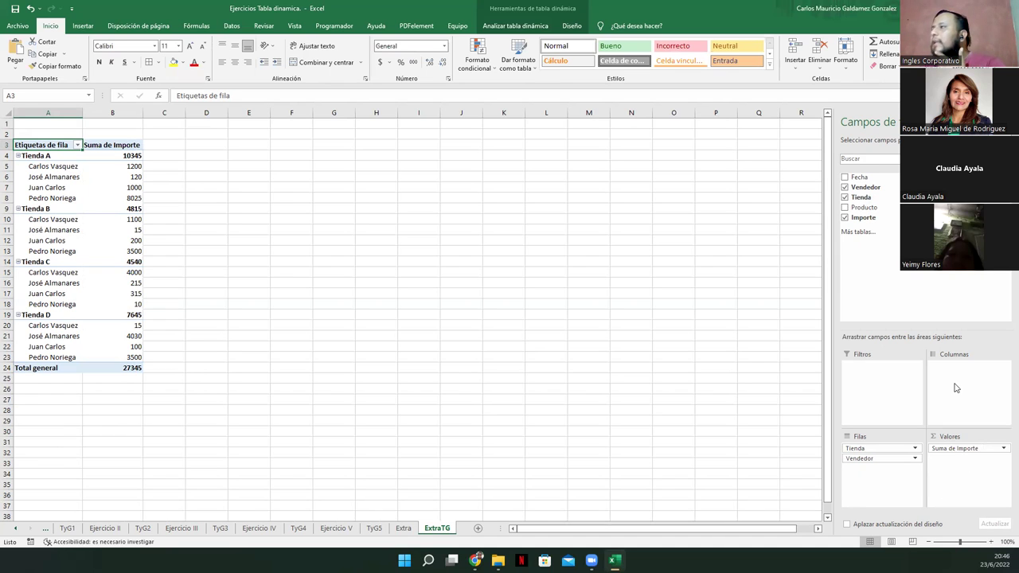
left_click(857, 232)
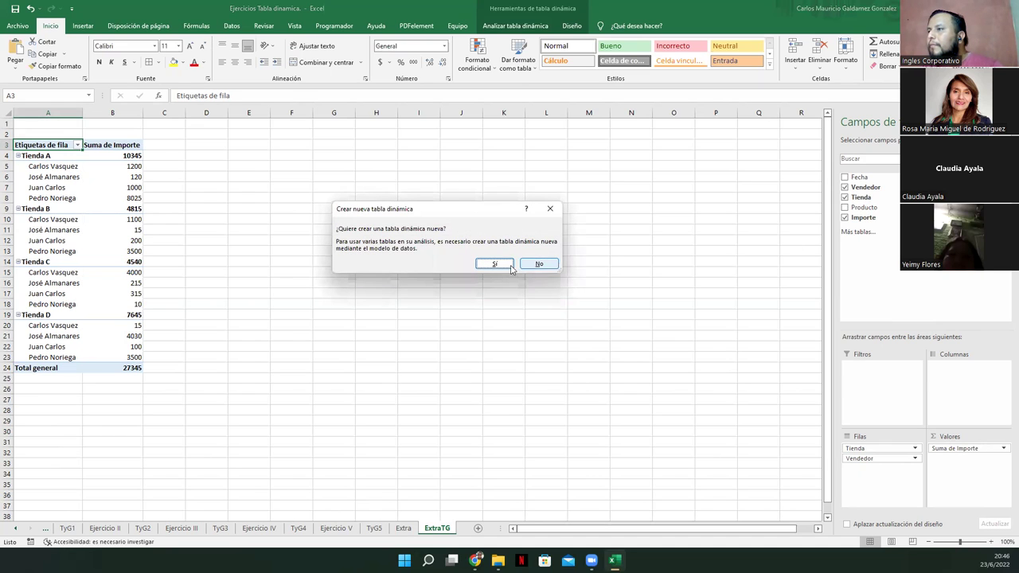
Accept the new data-model pivot, then review the field-list layout and Importe filter unchanged
left_click(495, 264)
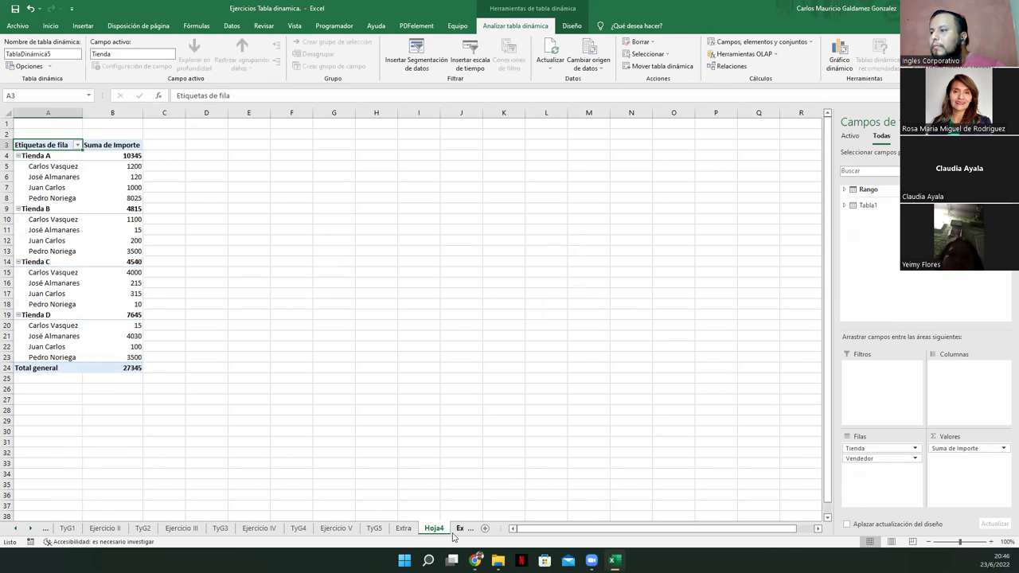
left_click(446, 529)
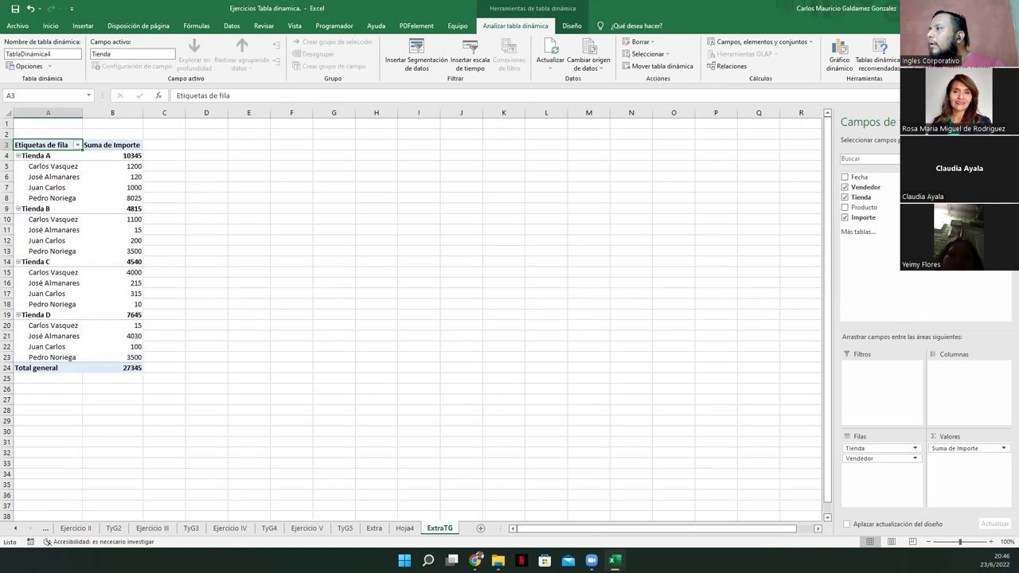
left_click(1005, 122)
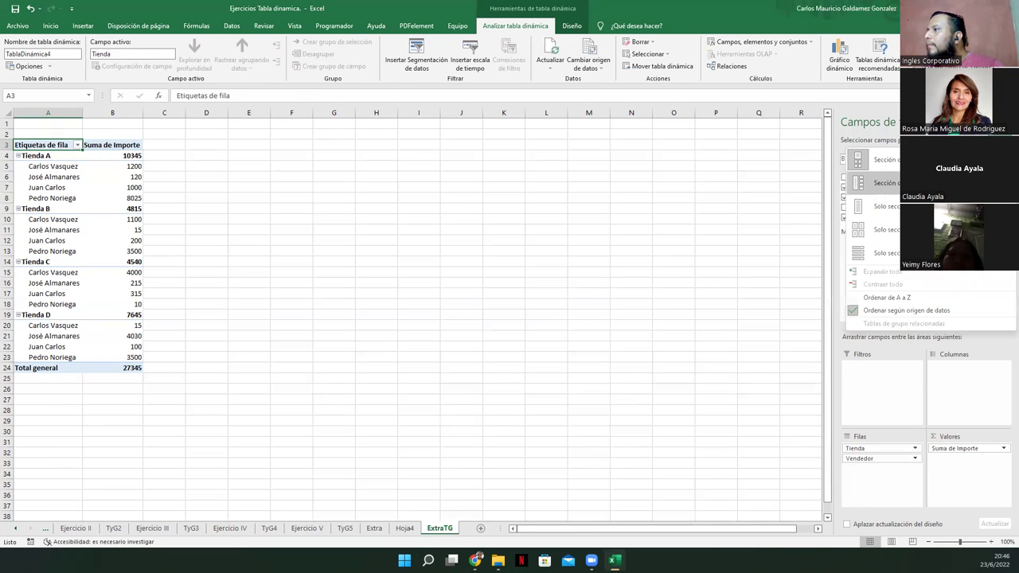
left_click(941, 402)
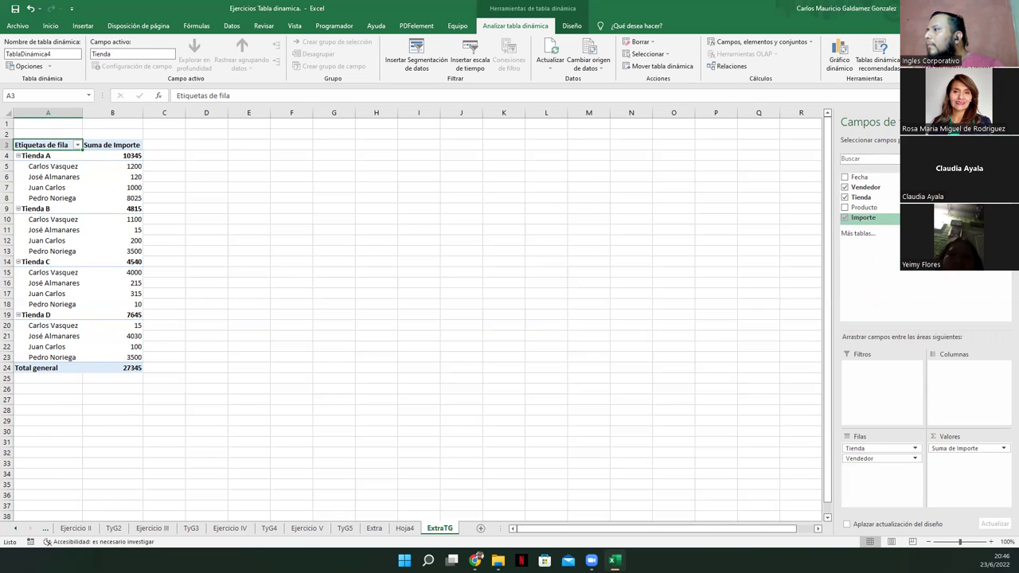
left_click(891, 218)
scroll(772, 378, "down", 1)
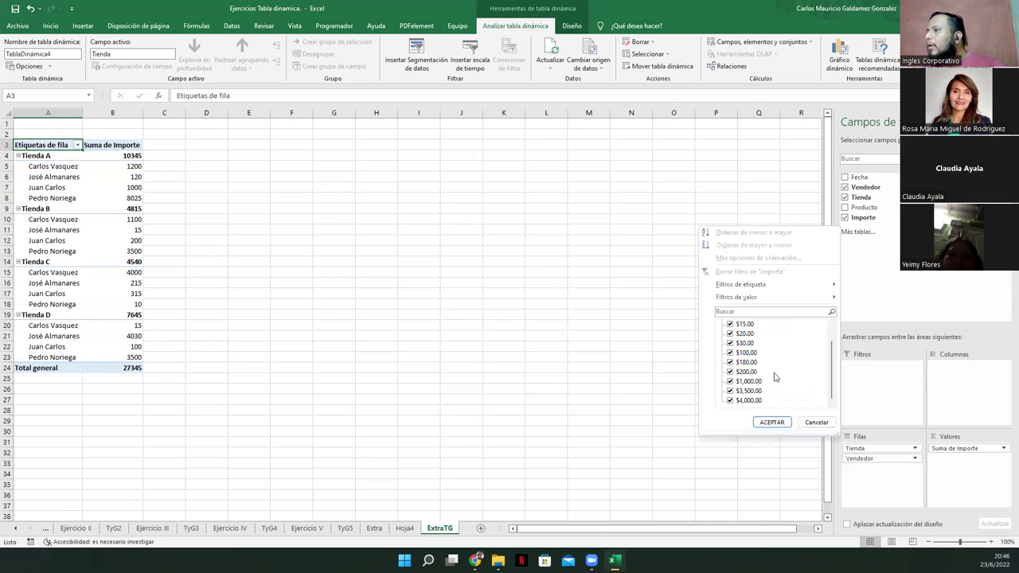
left_click(810, 424)
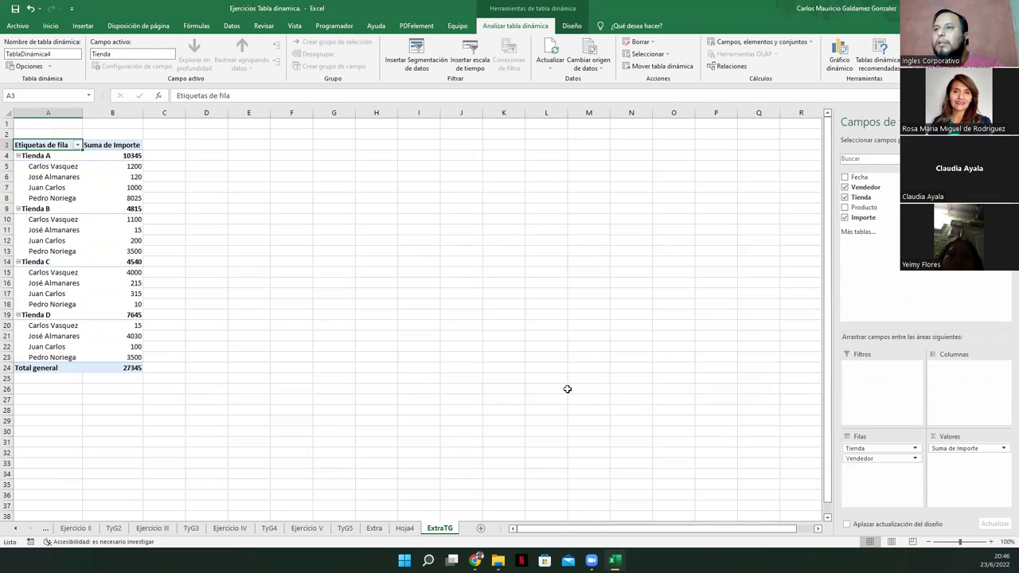
Compare the Extra sheet with the new Hoja4 pivot, ending on Hoja4
left_click(374, 528)
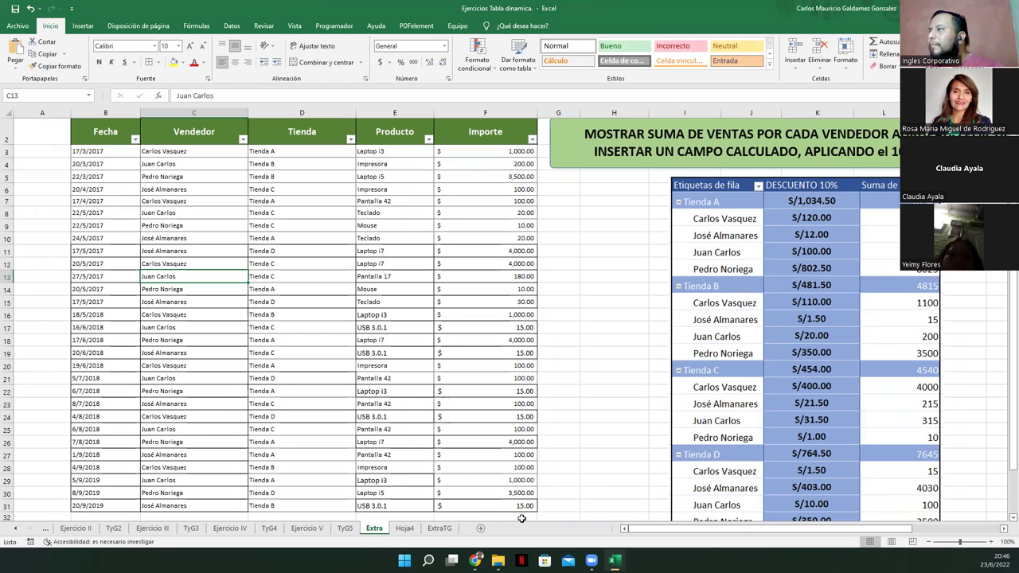
left_click(403, 530)
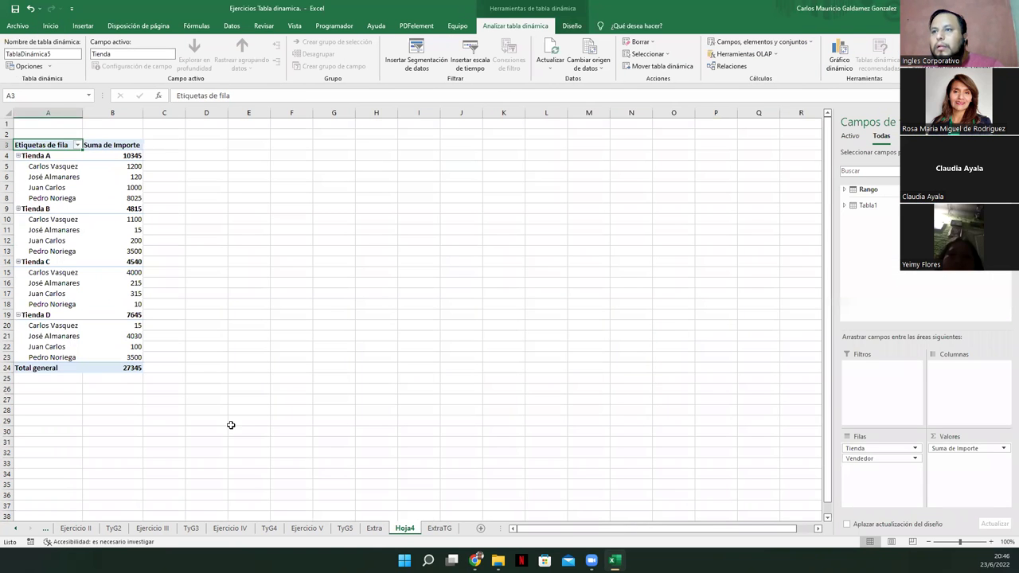
left_click(374, 529)
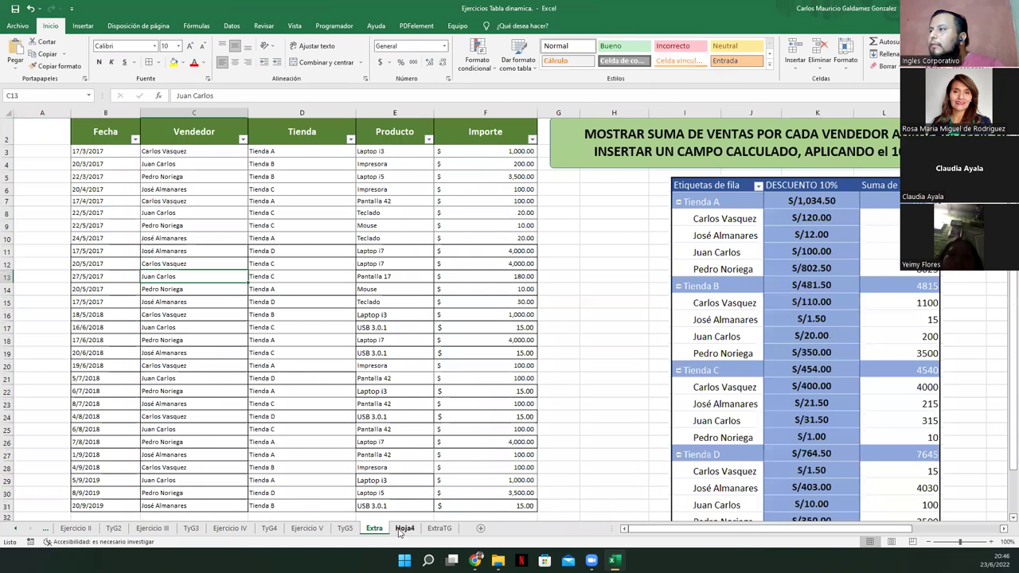
left_click(404, 529)
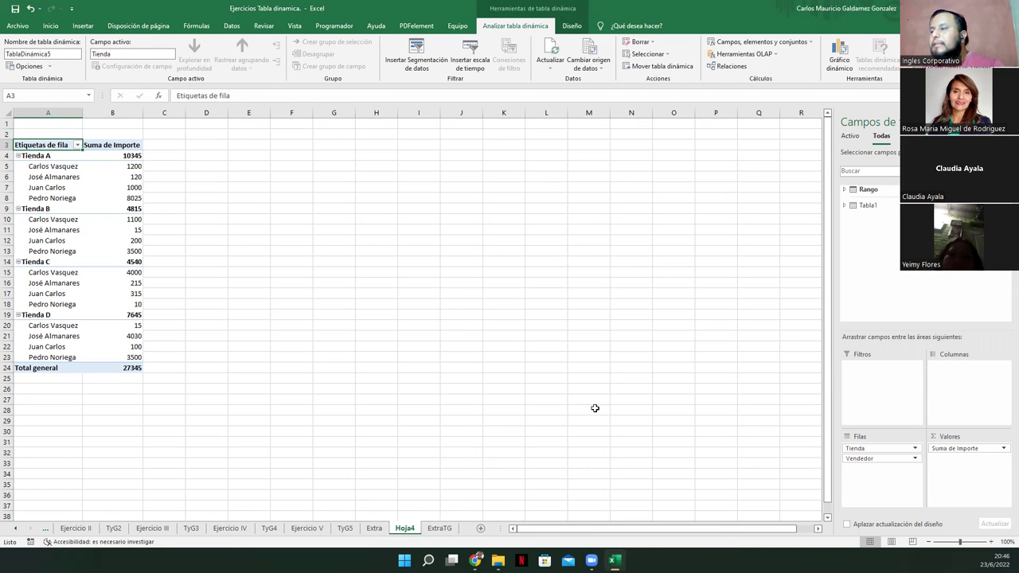
Review the Suma de Importe value field settings and Show Values As options without changing them
left_click(1001, 450)
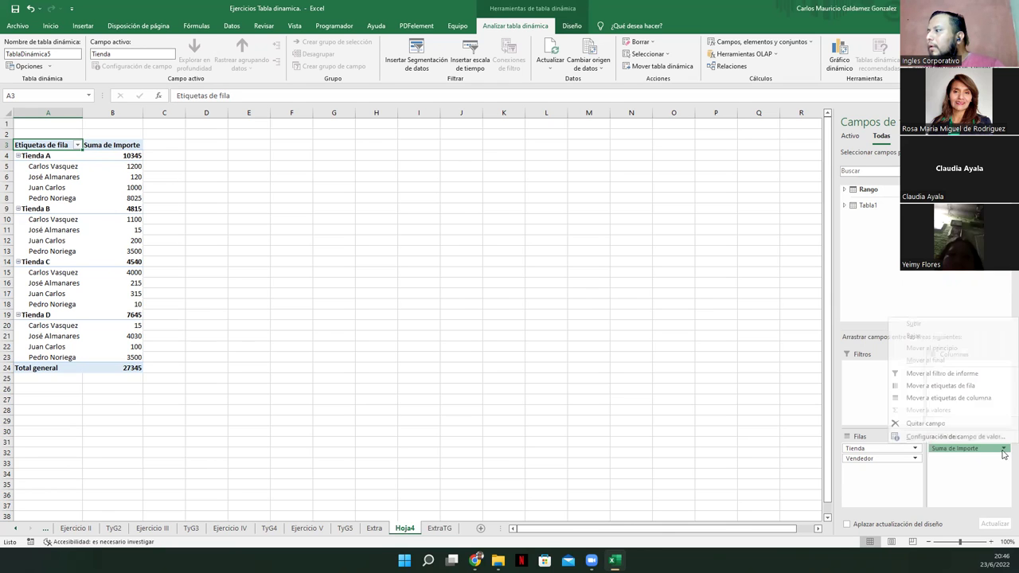
left_click(931, 437)
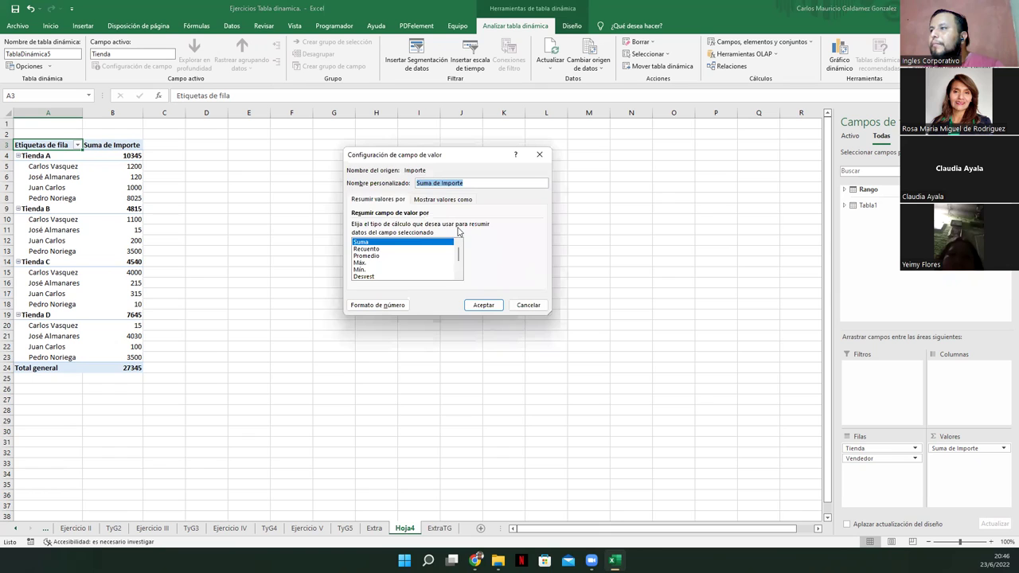
left_click(443, 199)
left_click(404, 226)
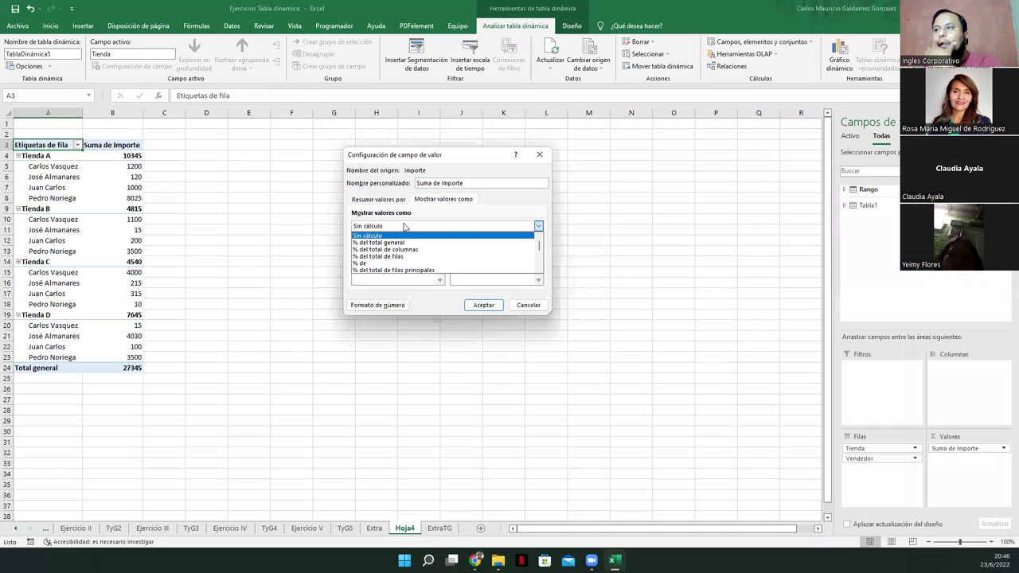
left_click(396, 227)
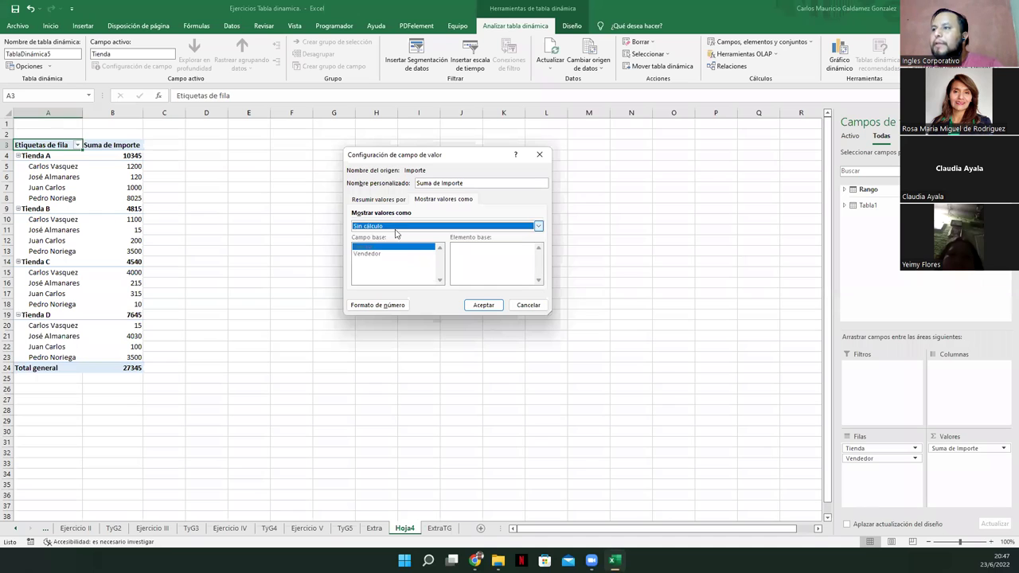
left_click(367, 201)
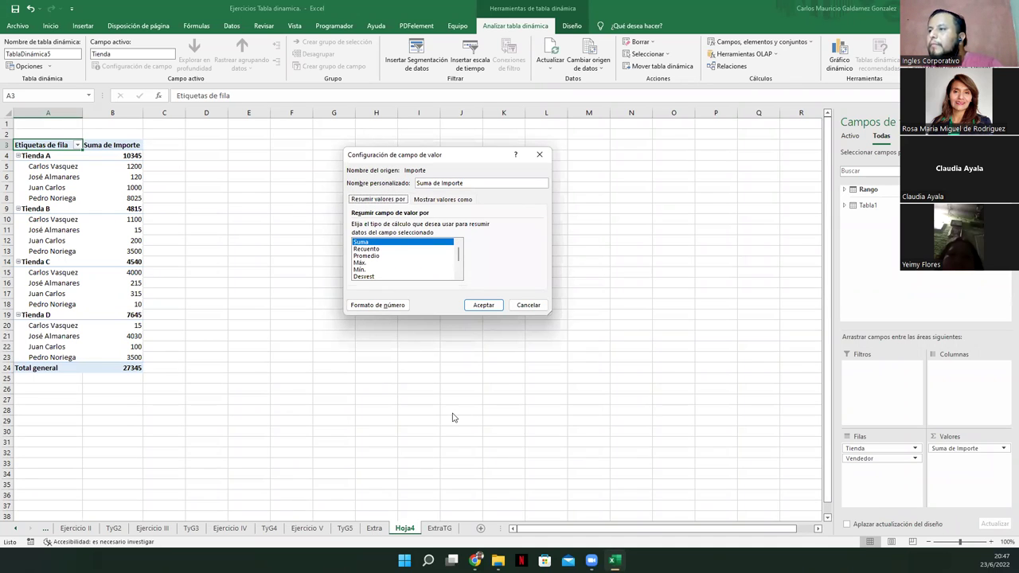
left_click(528, 305)
Compare the Extra sheet with the Hoja4 pivot, ending on Extra
left_click(377, 529)
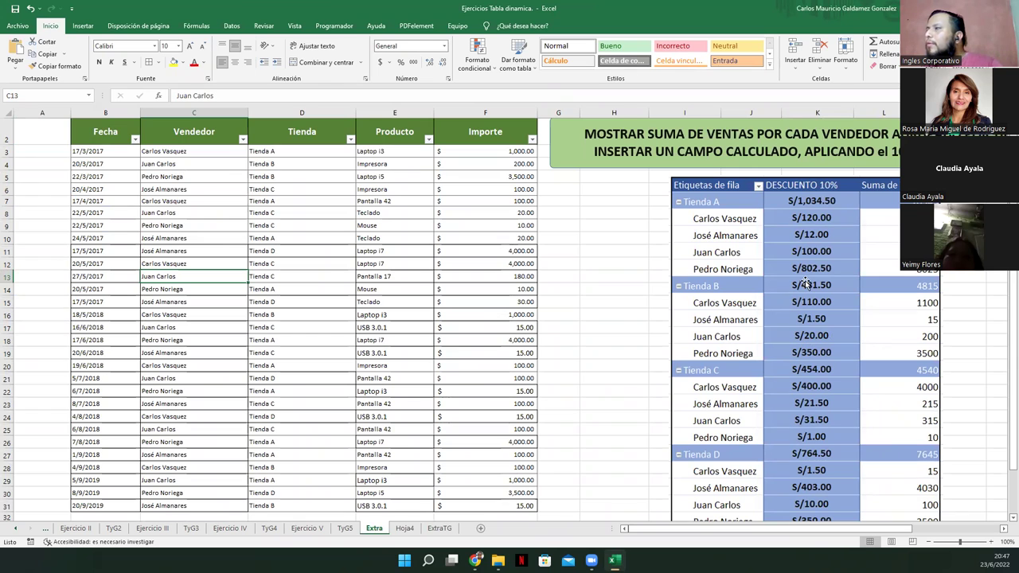
left_click(405, 530)
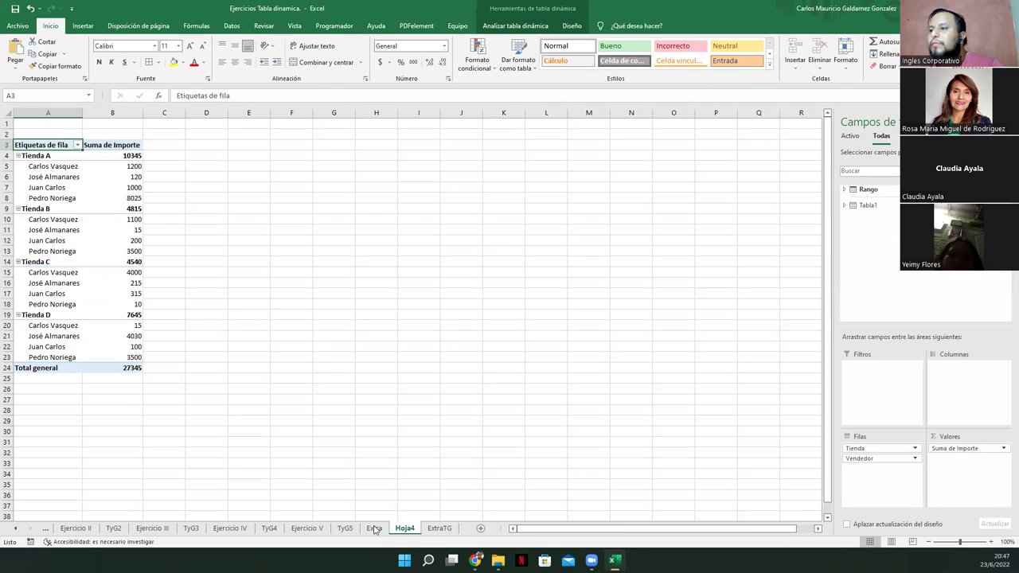
left_click(374, 530)
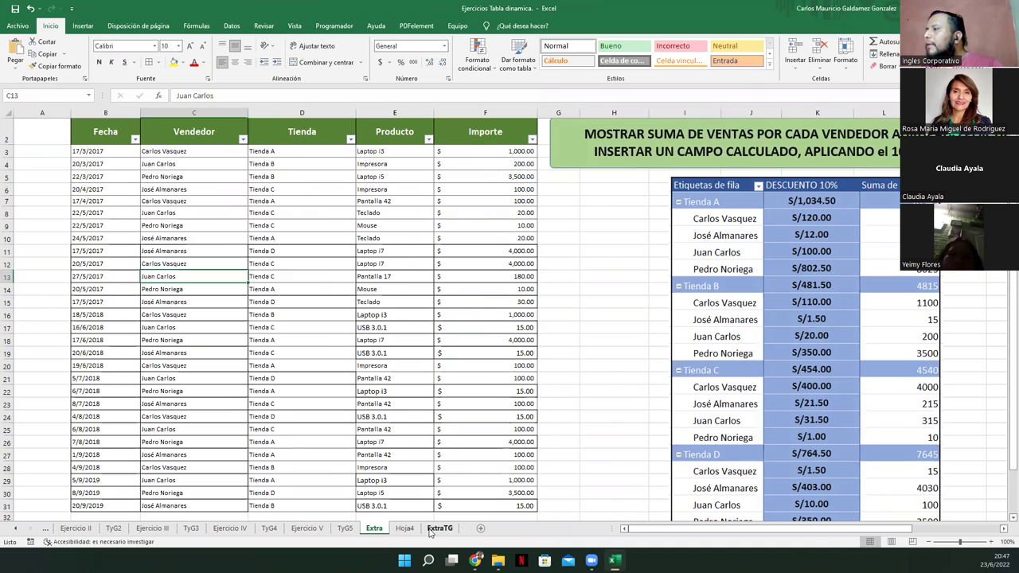
On ExtraTG, select the Suma de Importe header and check the Tienda row filter
left_click(436, 528)
left_click(98, 145)
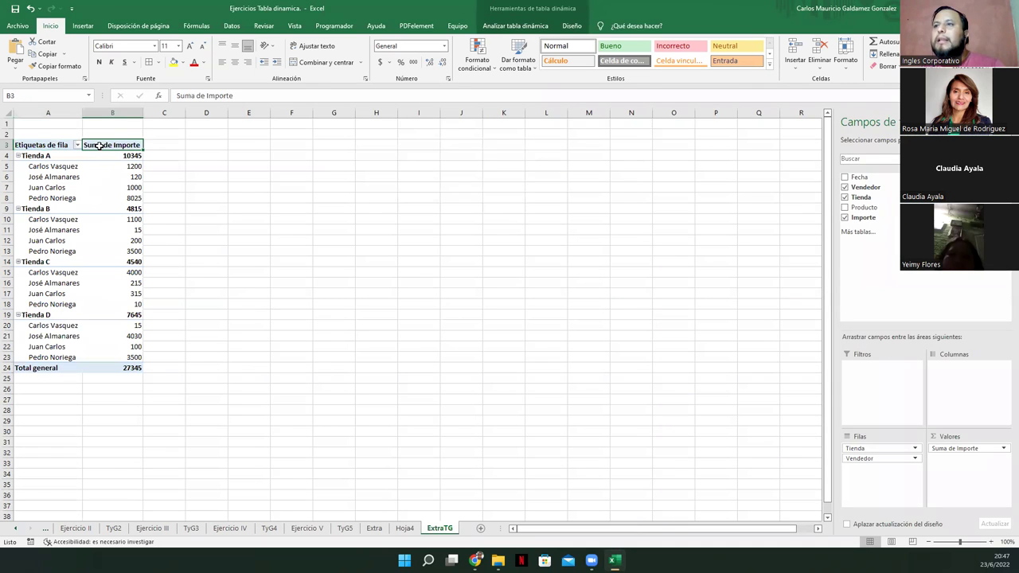
left_click(77, 146)
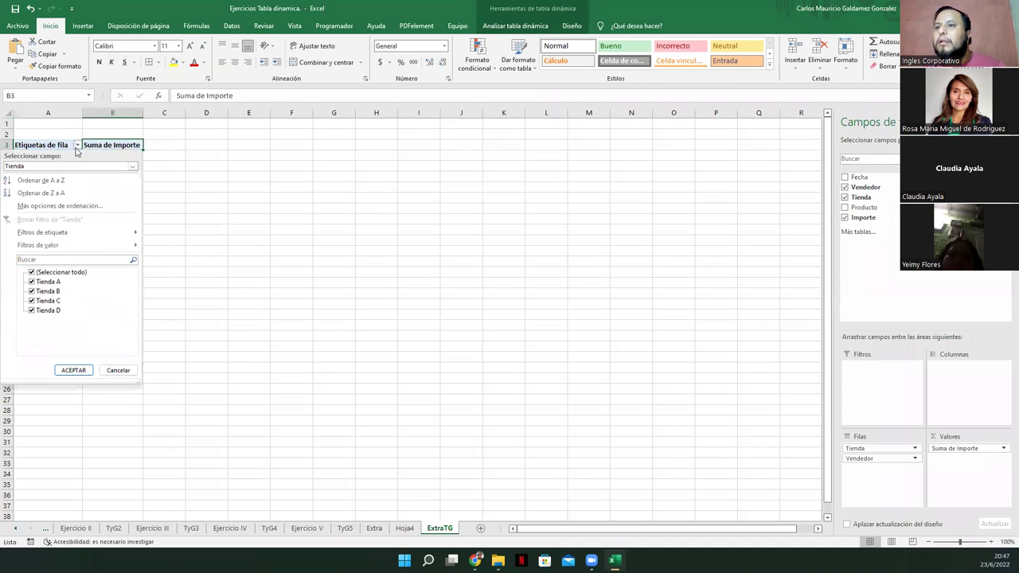
left_click(76, 147)
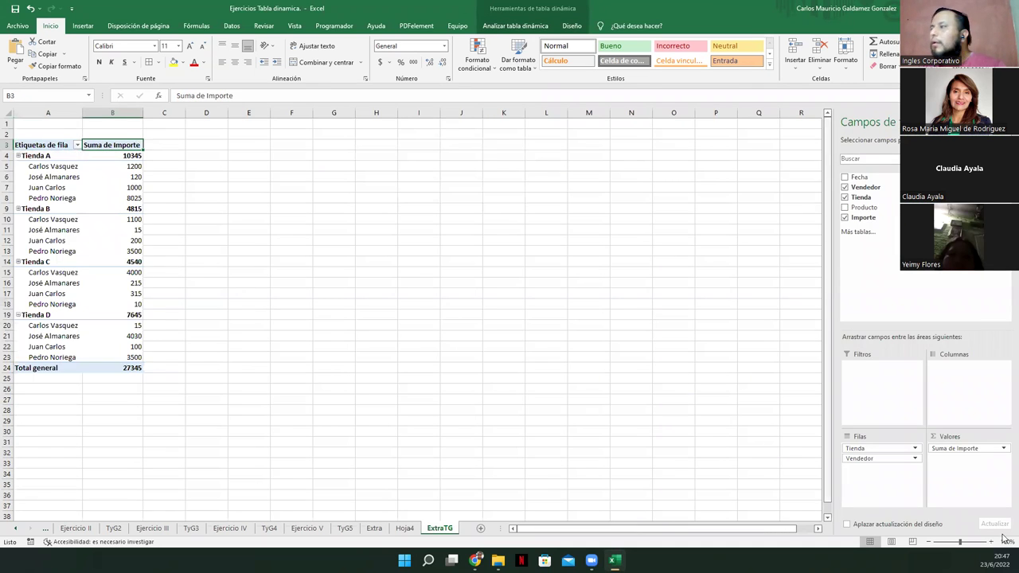
Show Suma de Importe as % de base field Producto, base item Impresora
left_click(1003, 450)
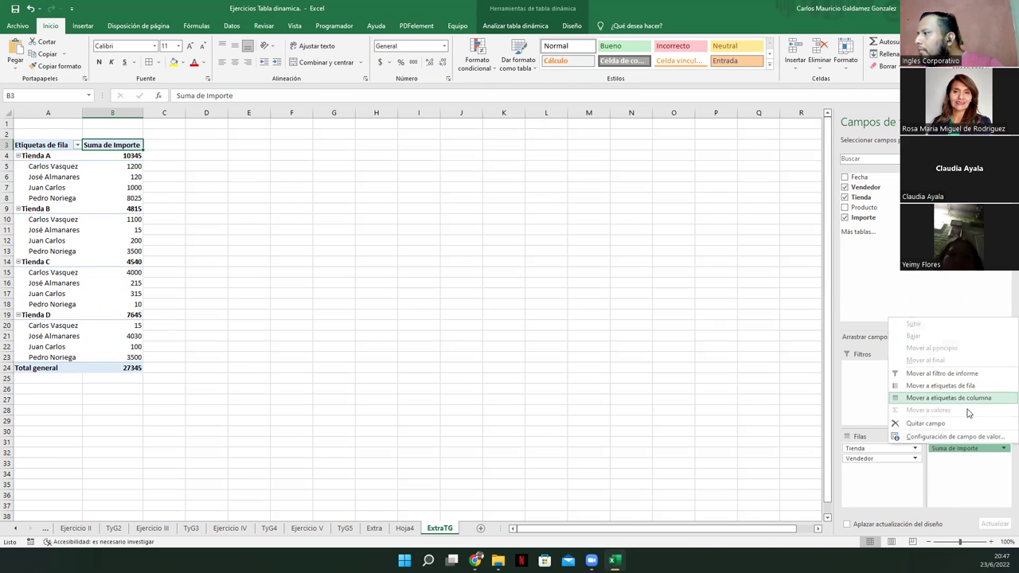
left_click(954, 437)
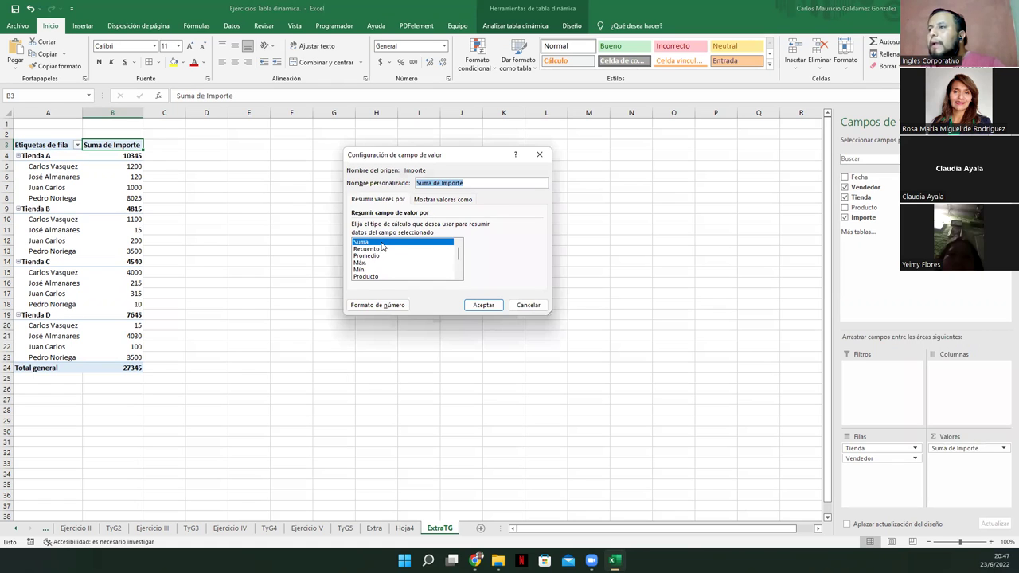
scroll(381, 272, "down", 1)
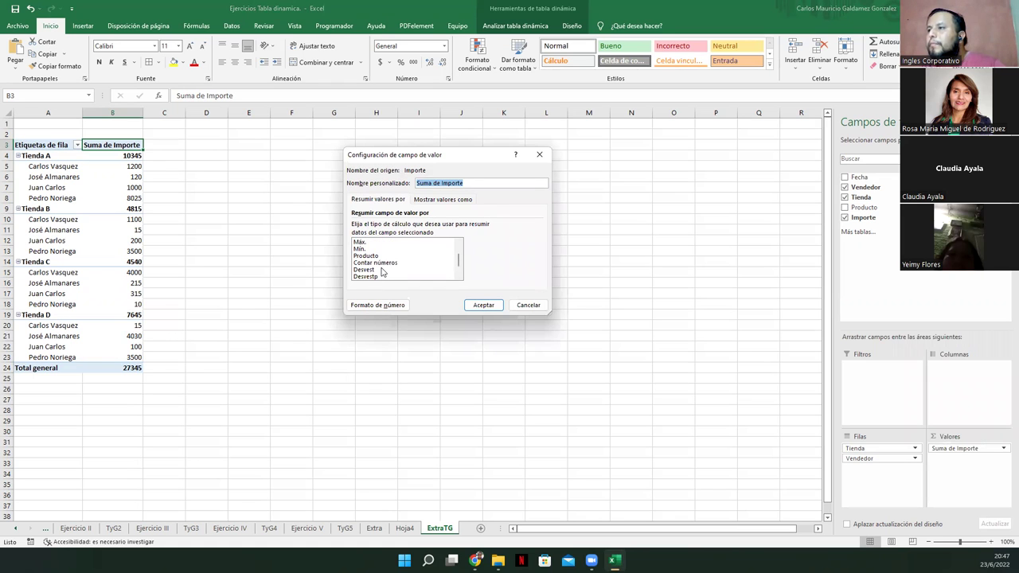
left_click(427, 202)
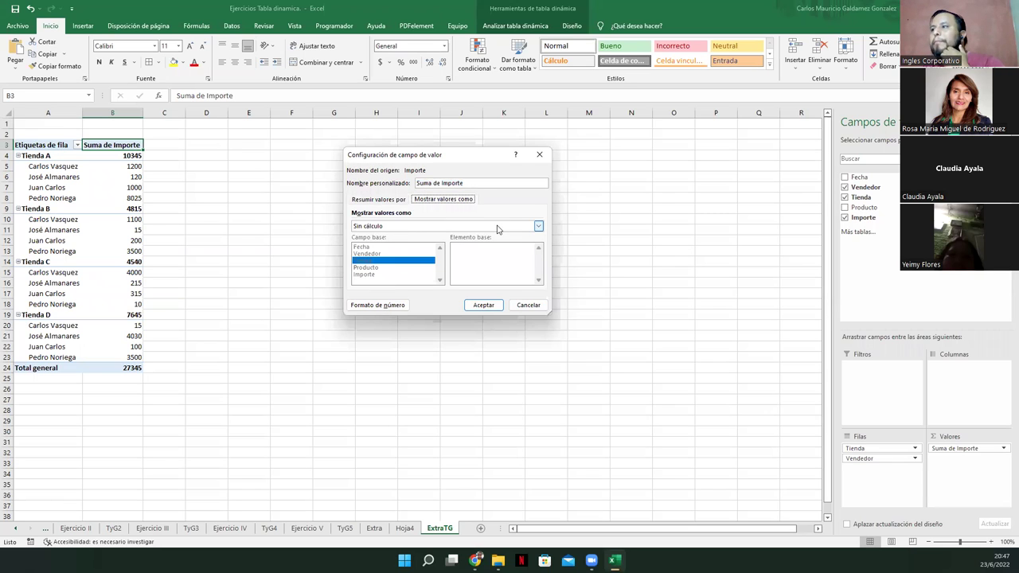
left_click(537, 226)
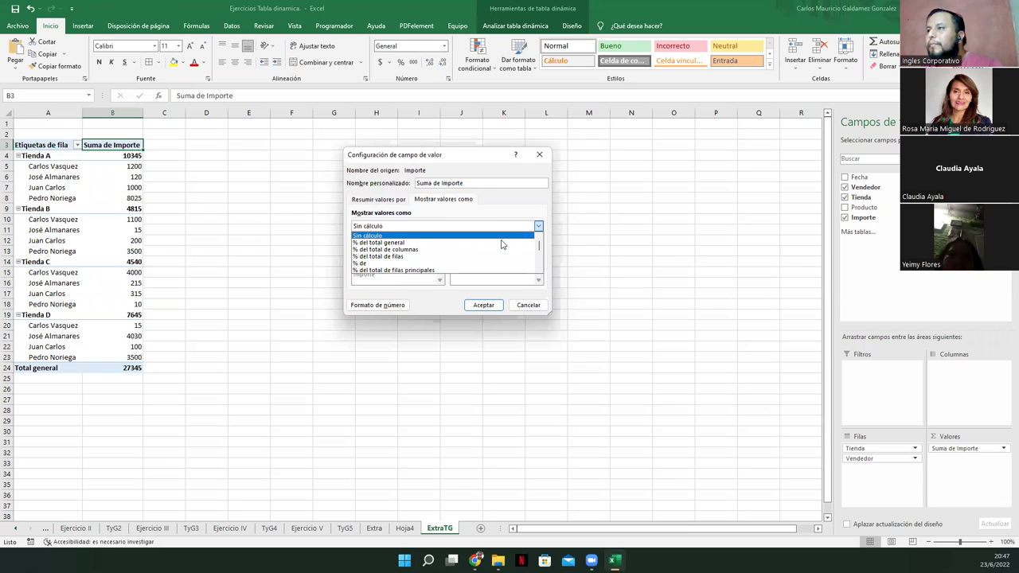
scroll(445, 253, "down", 1)
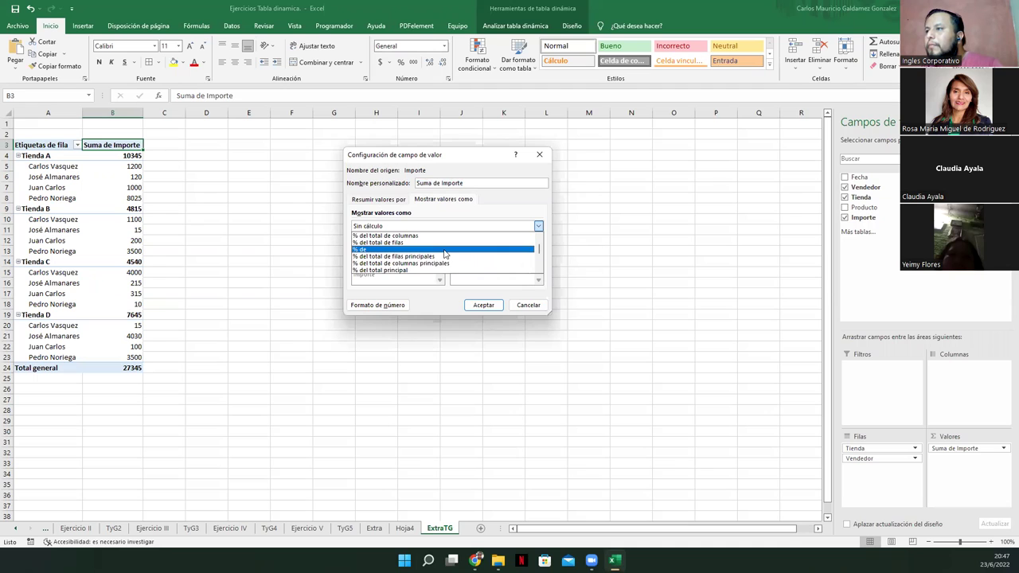
scroll(444, 254, "up", 1)
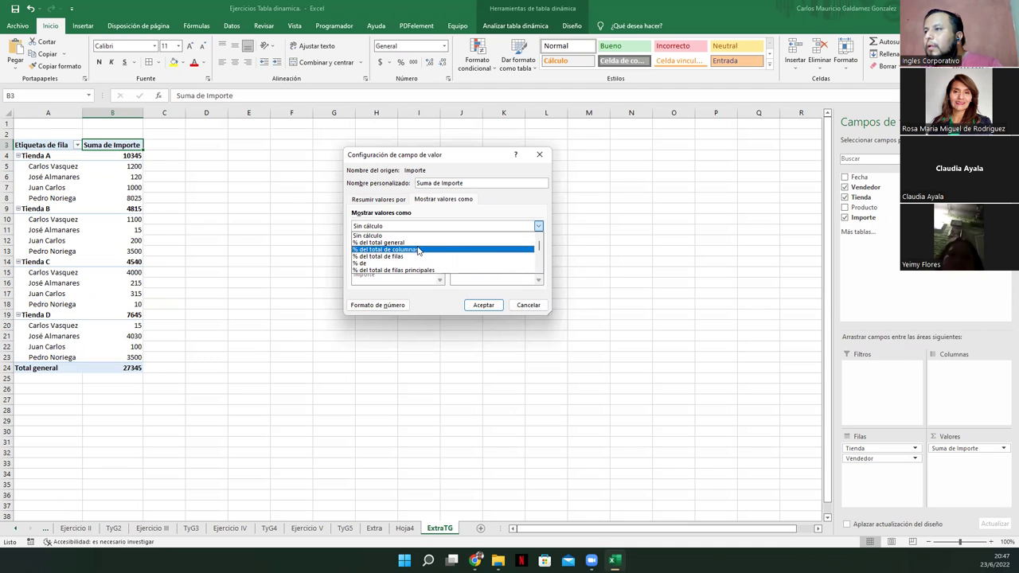
left_click(423, 263)
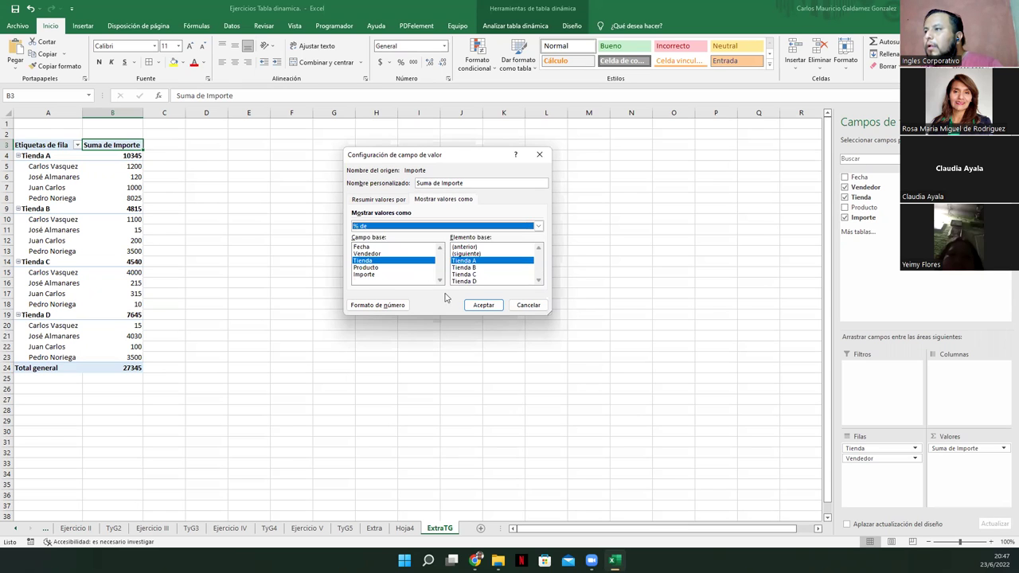
left_click(375, 267)
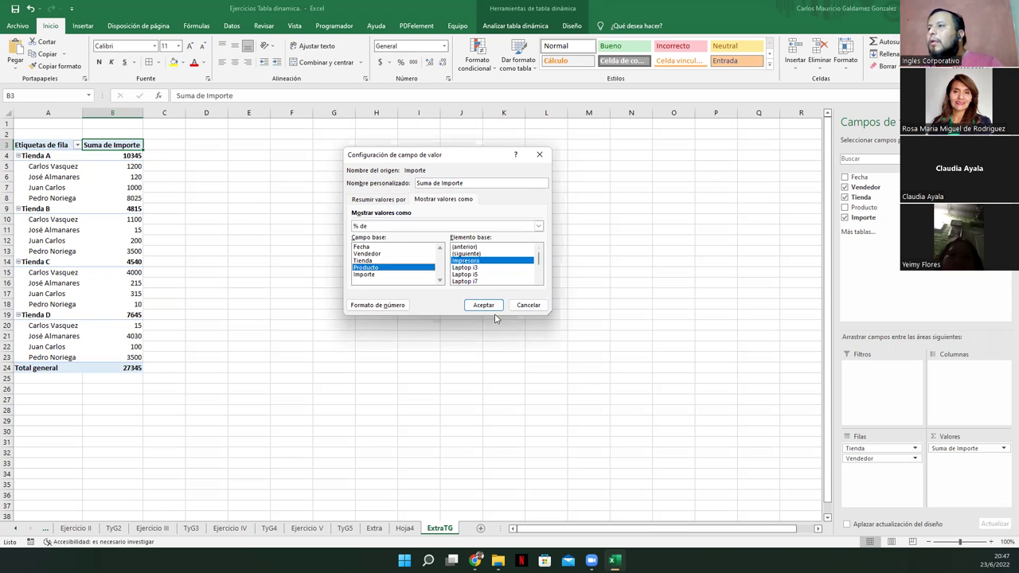
left_click(385, 226)
left_click(423, 263)
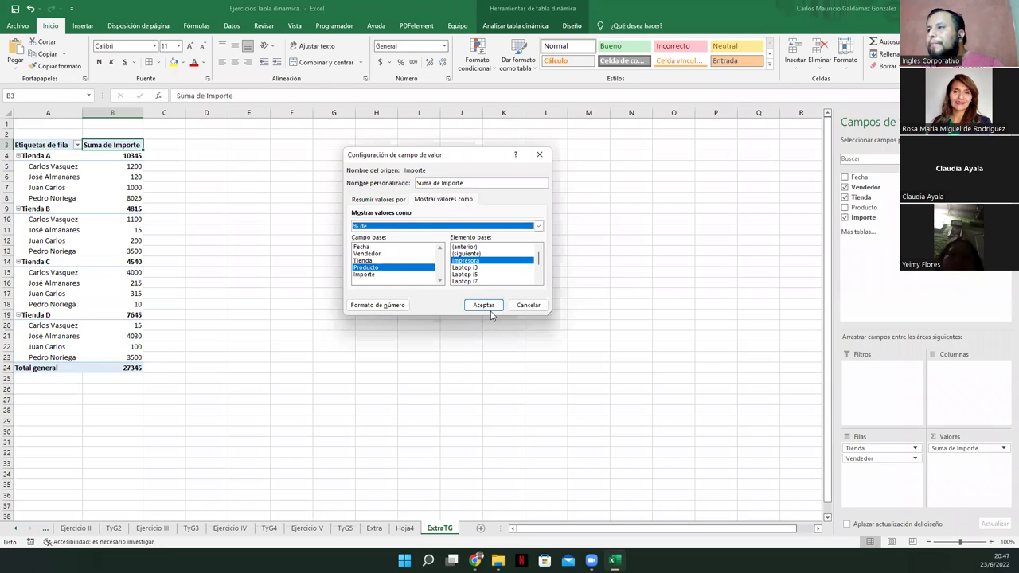
left_click(484, 306)
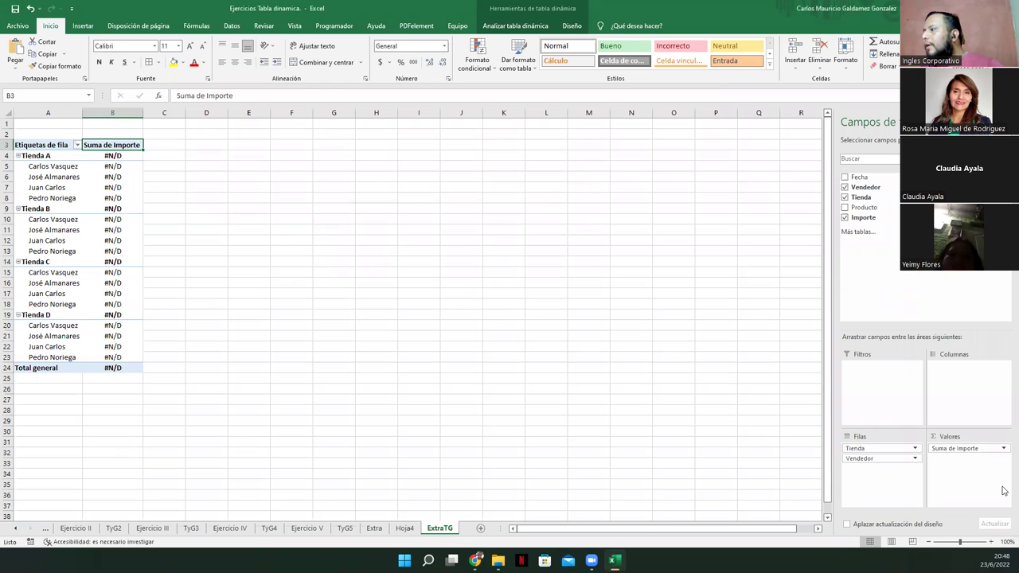
Recheck the % de setting for Suma de Importe without changes, then view Hoja4
left_click(1003, 449)
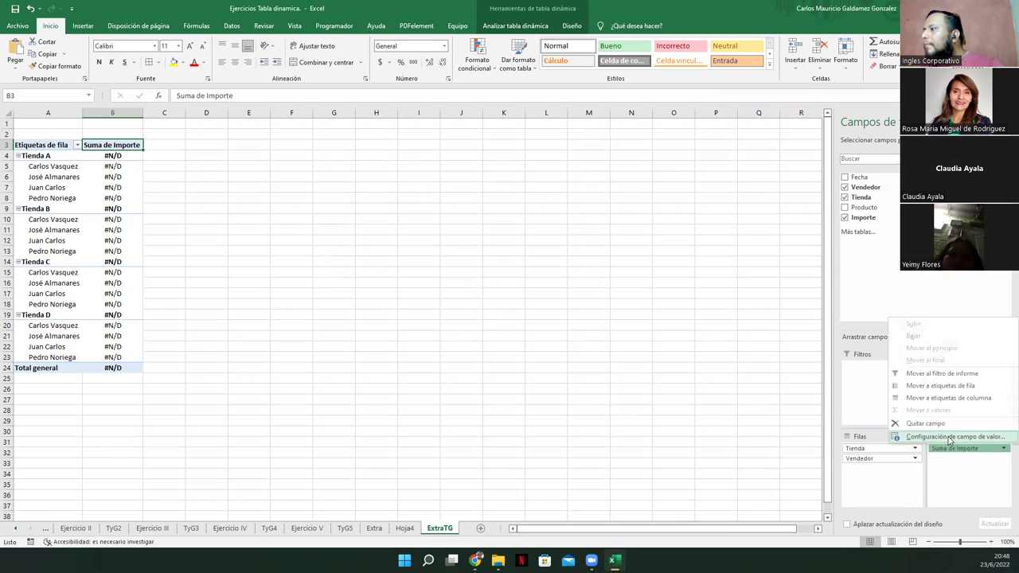
left_click(950, 437)
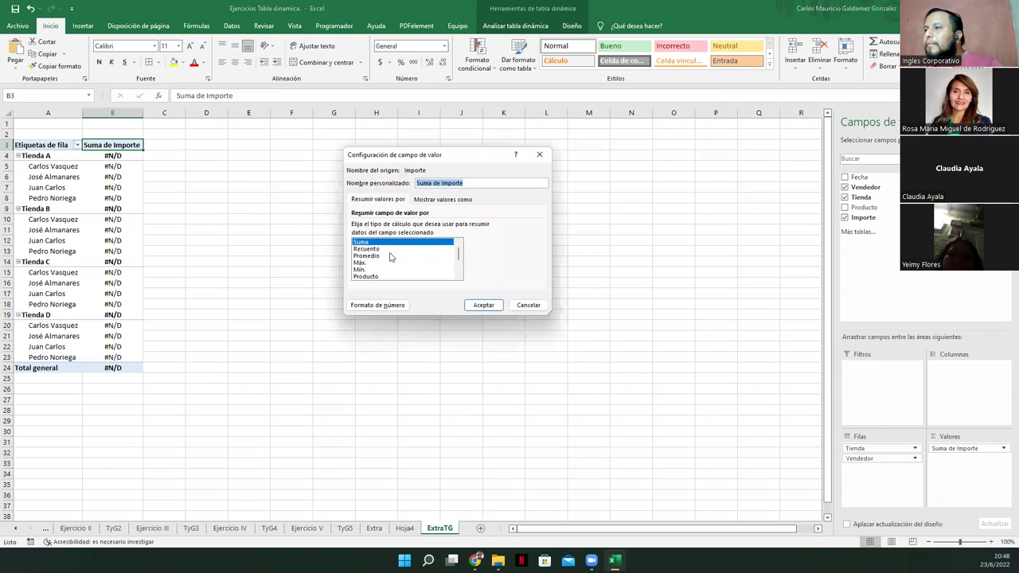
left_click(430, 203)
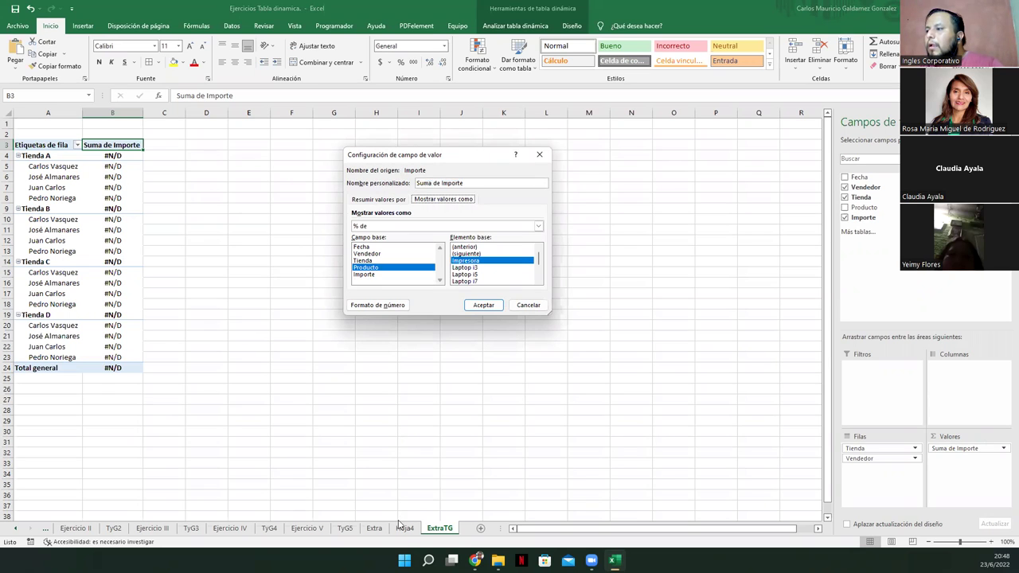
left_click(524, 307)
left_click(398, 529)
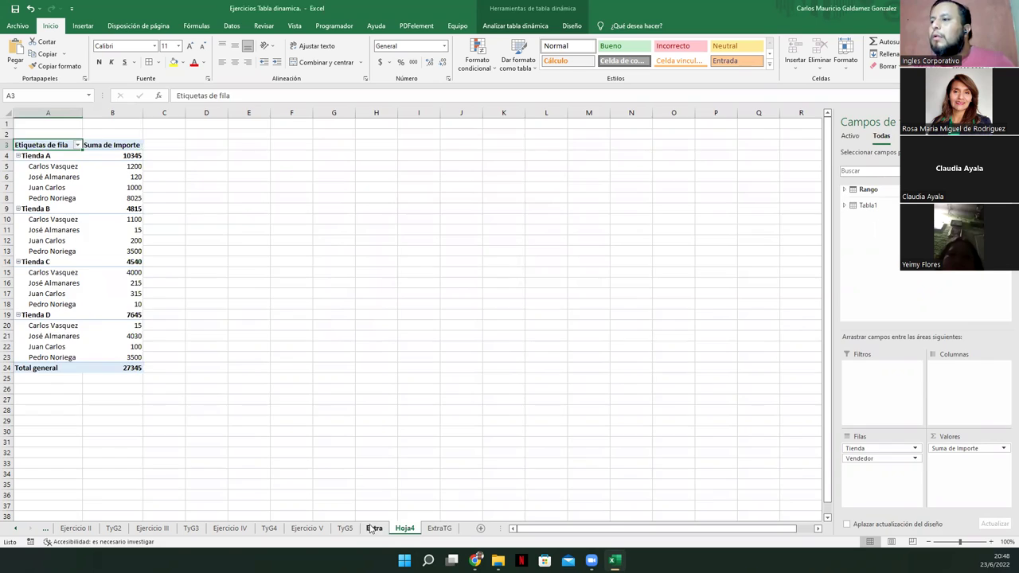
Flip between the Extra, ExtraTG and Hoja4 sheets to compare their pivots
left_click(372, 528)
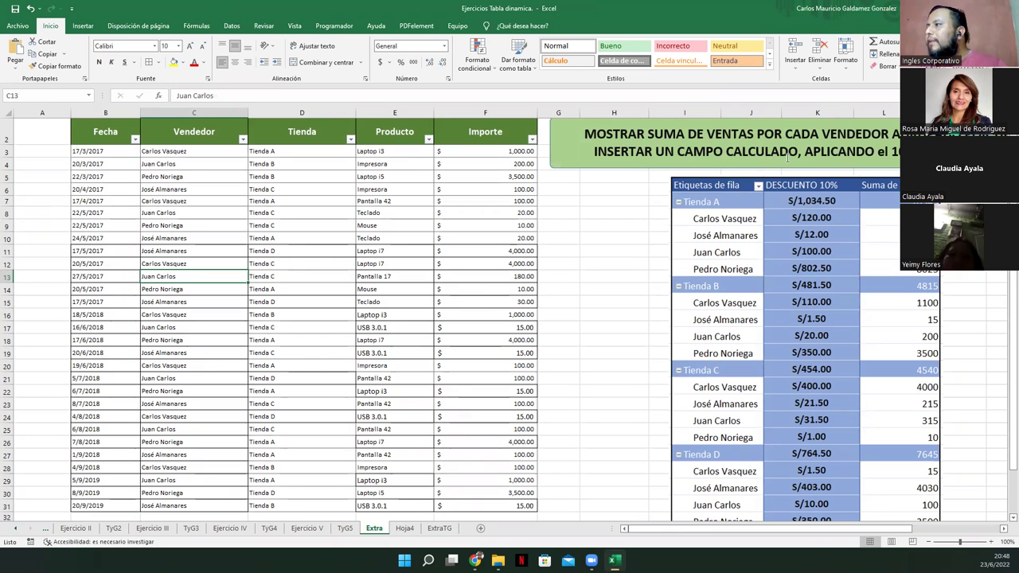
mouse_move(695, 531)
left_mouse_down()
mouse_move(725, 537)
mouse_move(676, 534)
left_mouse_up()
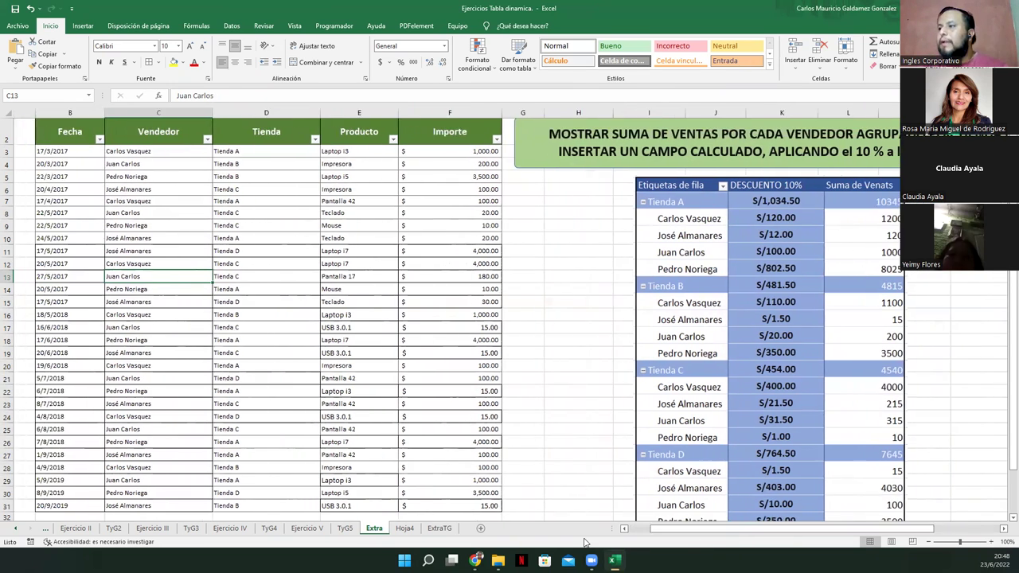
left_click(439, 529)
left_click(405, 528)
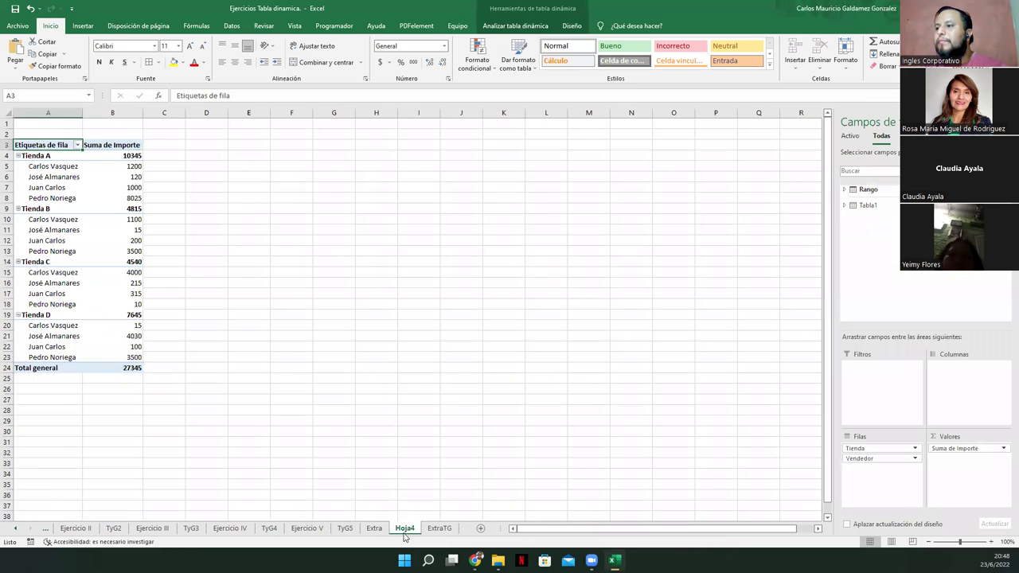
left_click(429, 530)
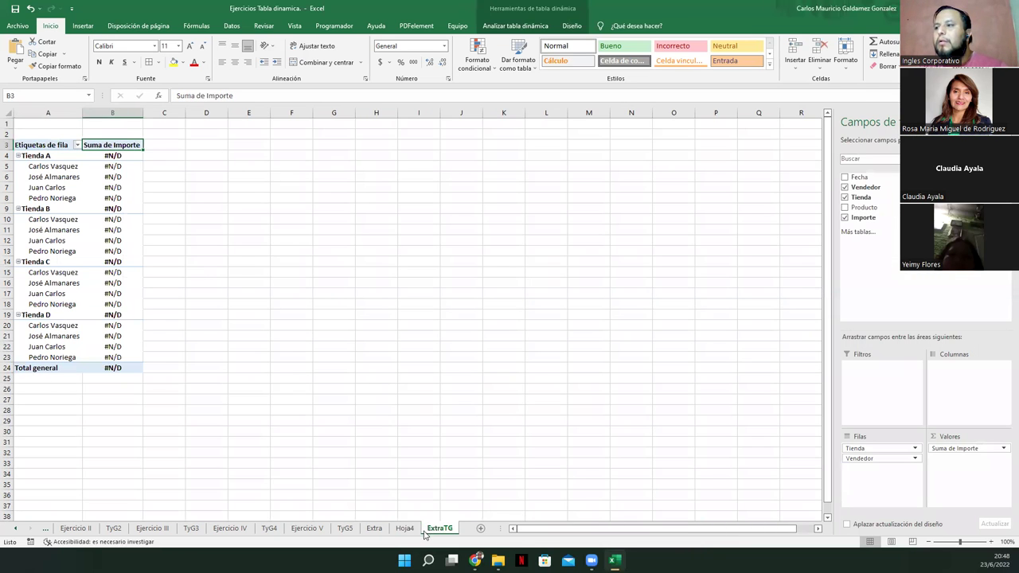
left_click(404, 529)
Permanently delete the Hoja4 sheet
right_click(403, 530)
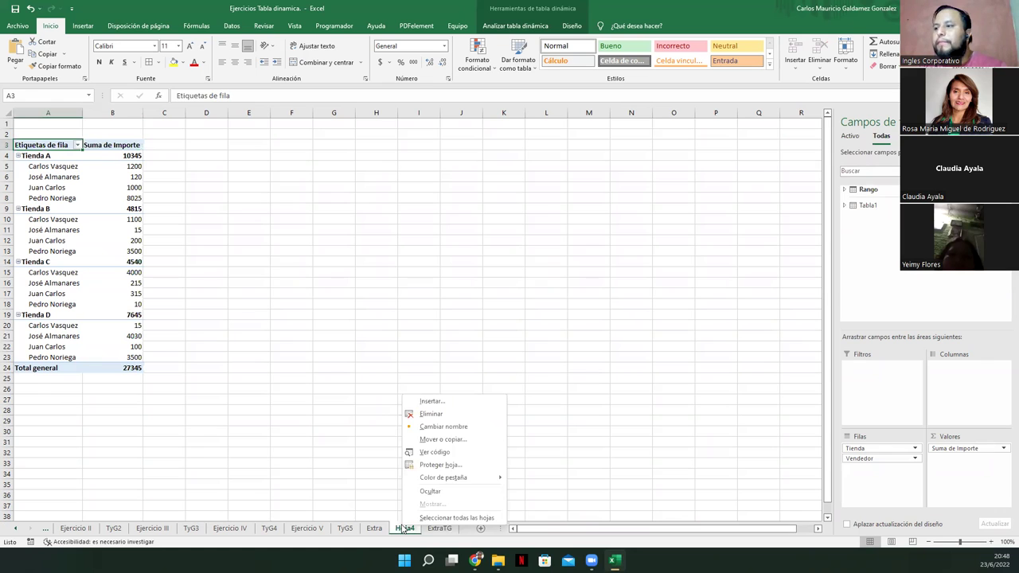
left_click(431, 414)
left_click(485, 309)
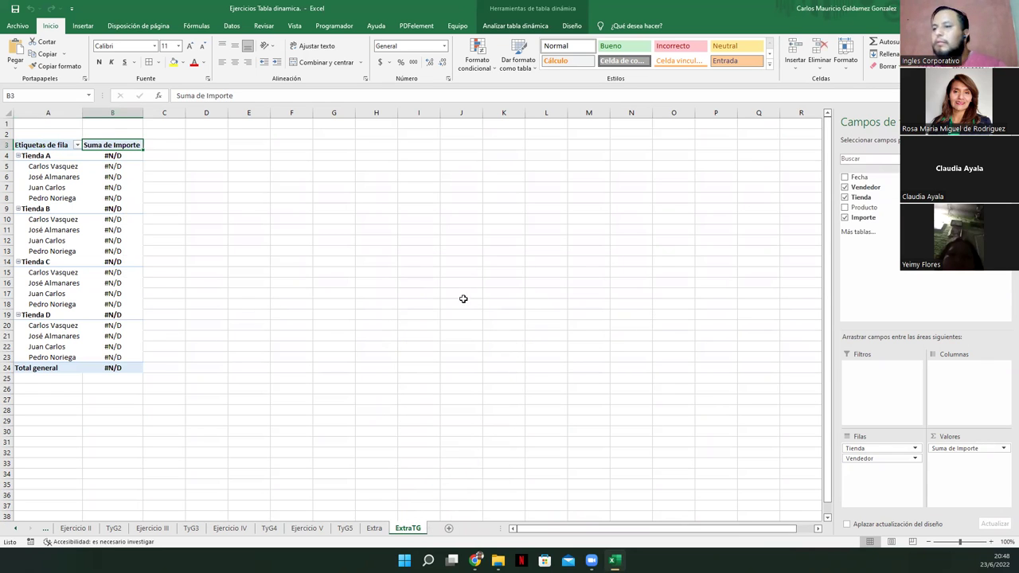
left_click(410, 289)
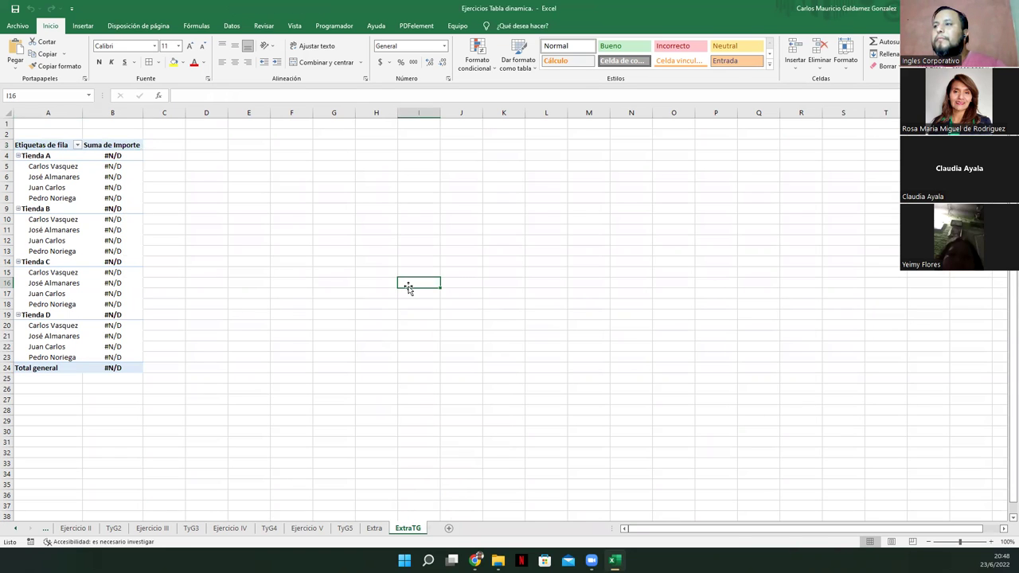
Discard a stray cell entry, remove Suma de Importe from Valores and re-add Importe
type("z")
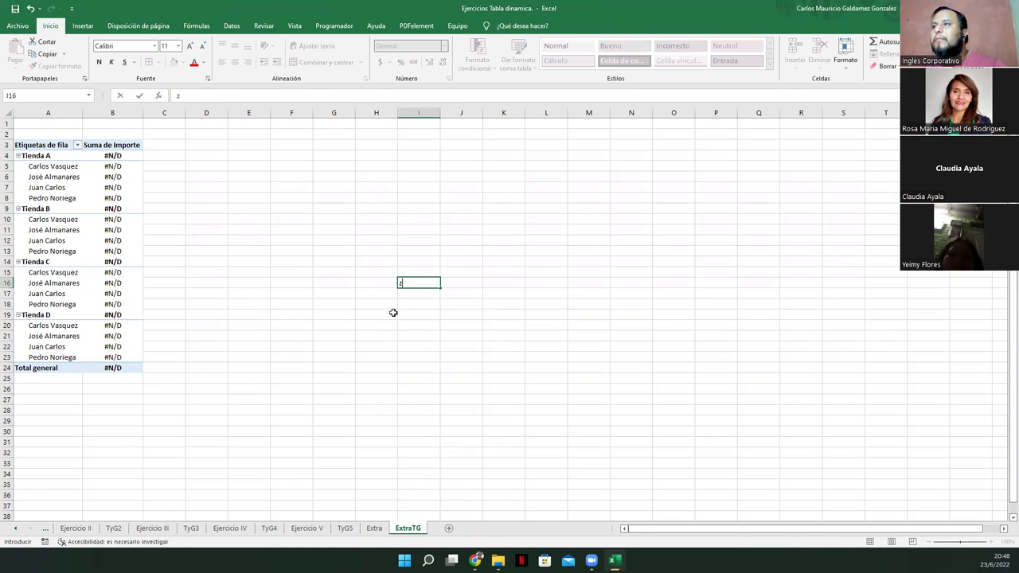
left_click(393, 315)
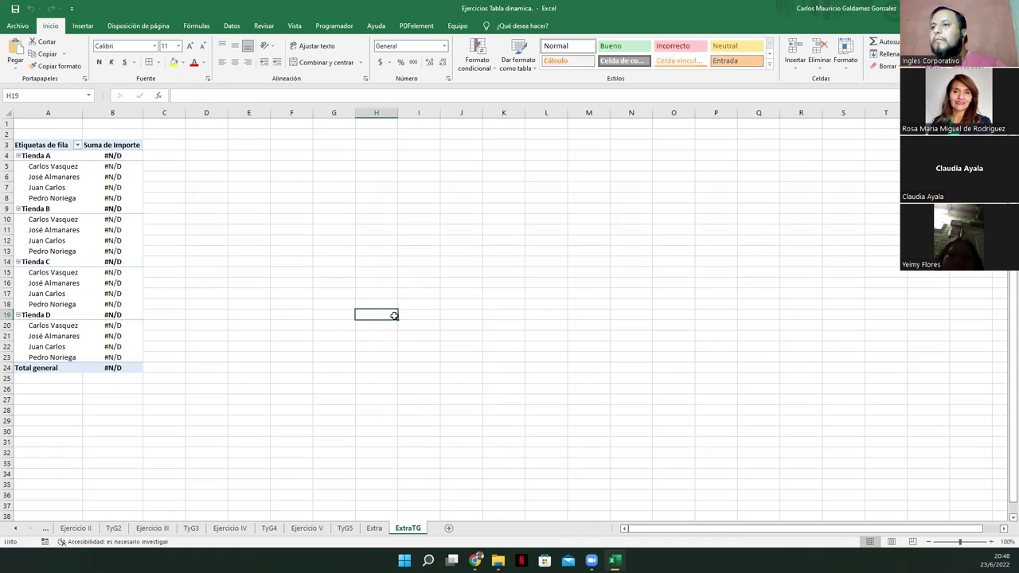
left_click(116, 284)
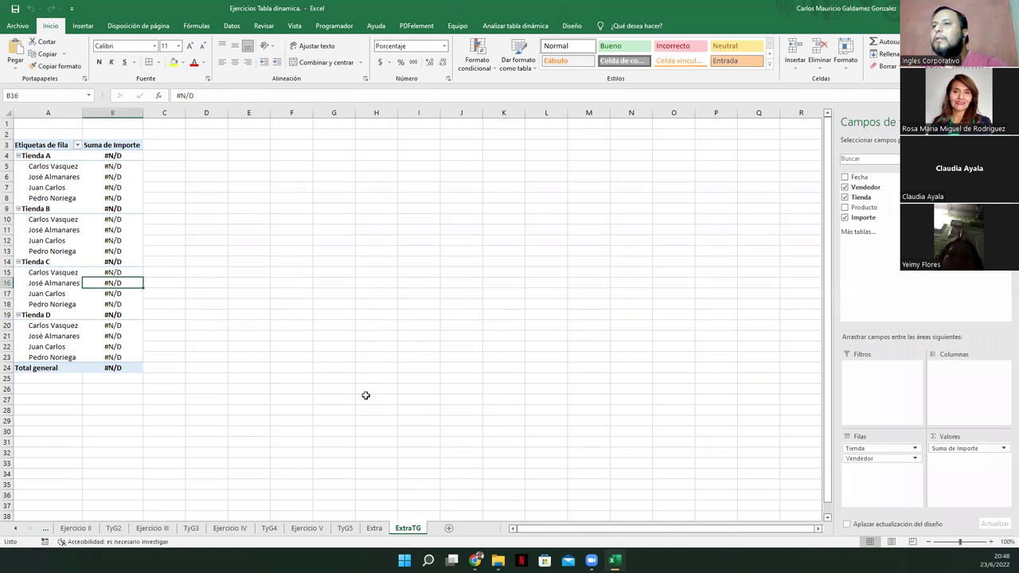
left_click(1003, 451)
left_click(911, 432)
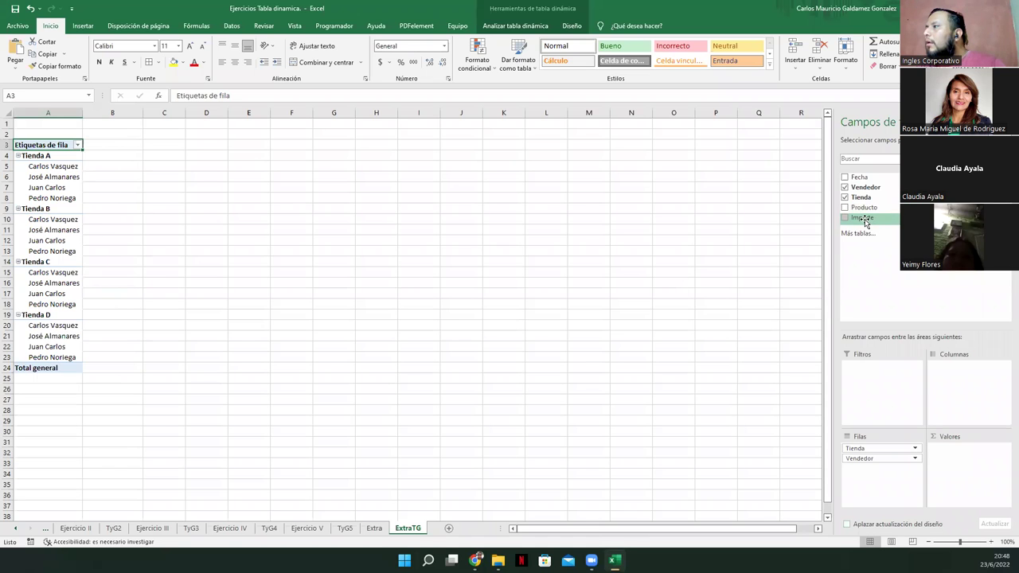
left_click_drag(868, 219, 963, 449)
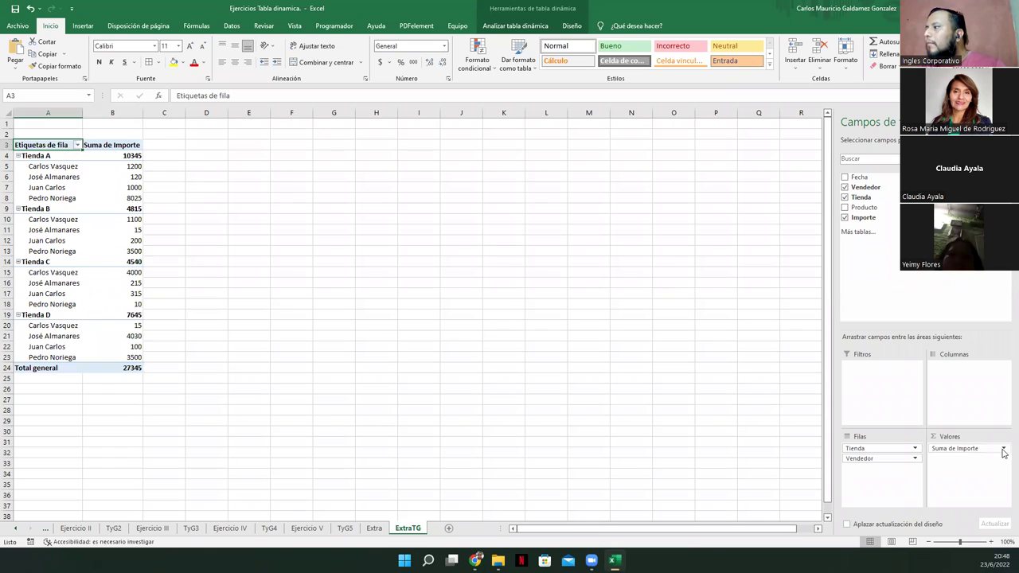
left_click(992, 450)
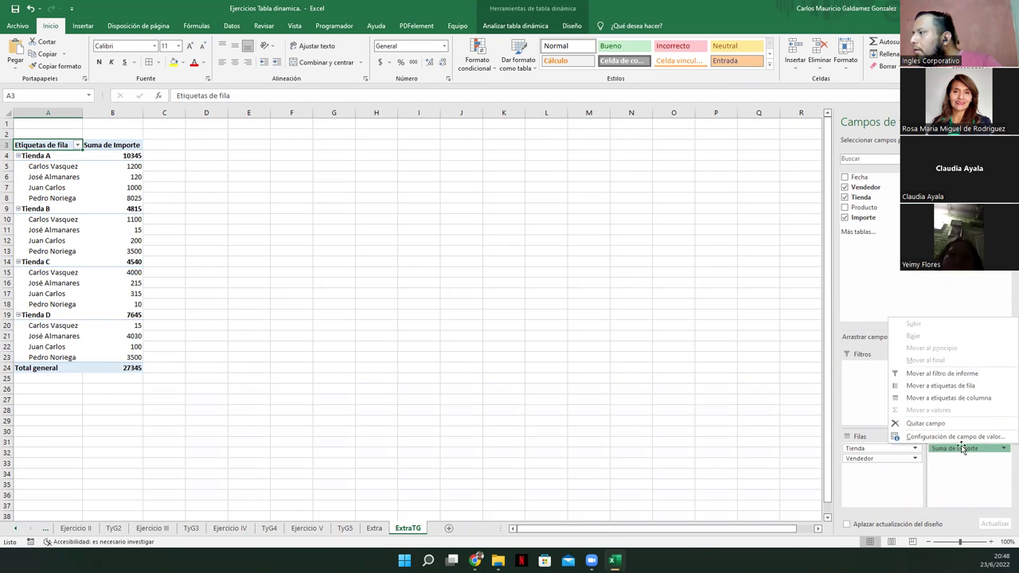
Format Suma de Importe values as Porcentaje, then view the TyG5 and Extra sheets
left_click(951, 437)
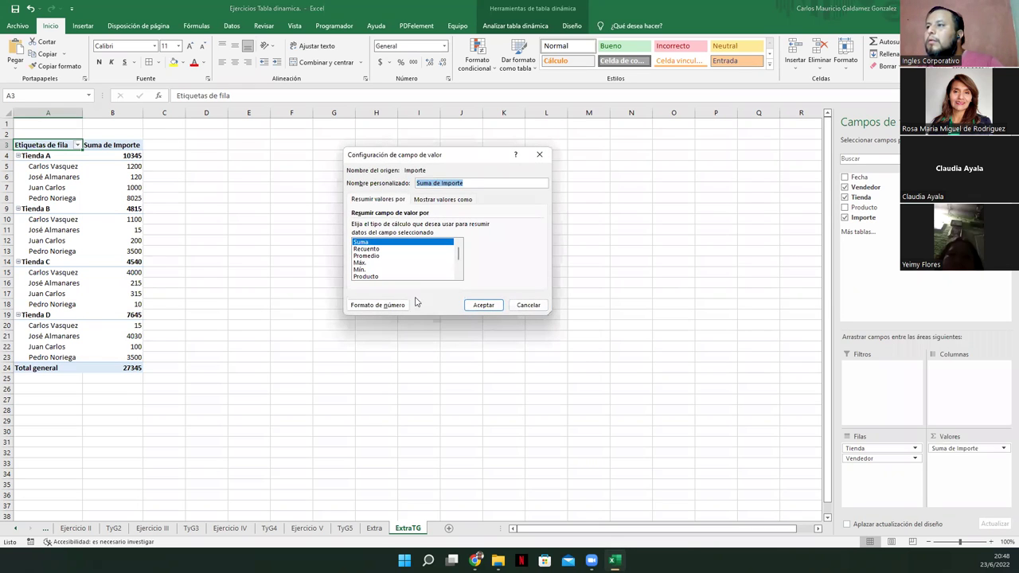
left_click(390, 305)
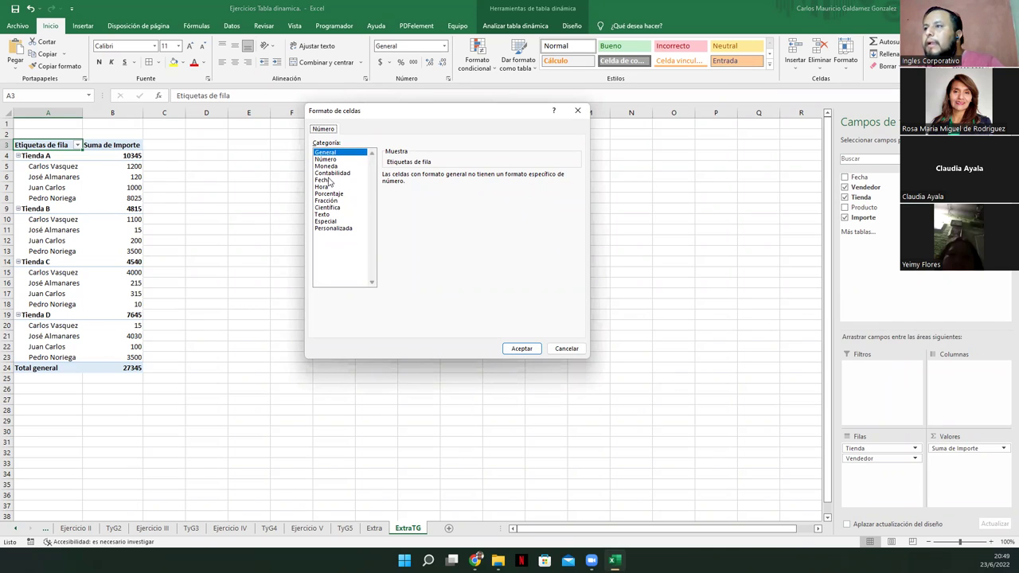
left_click(330, 194)
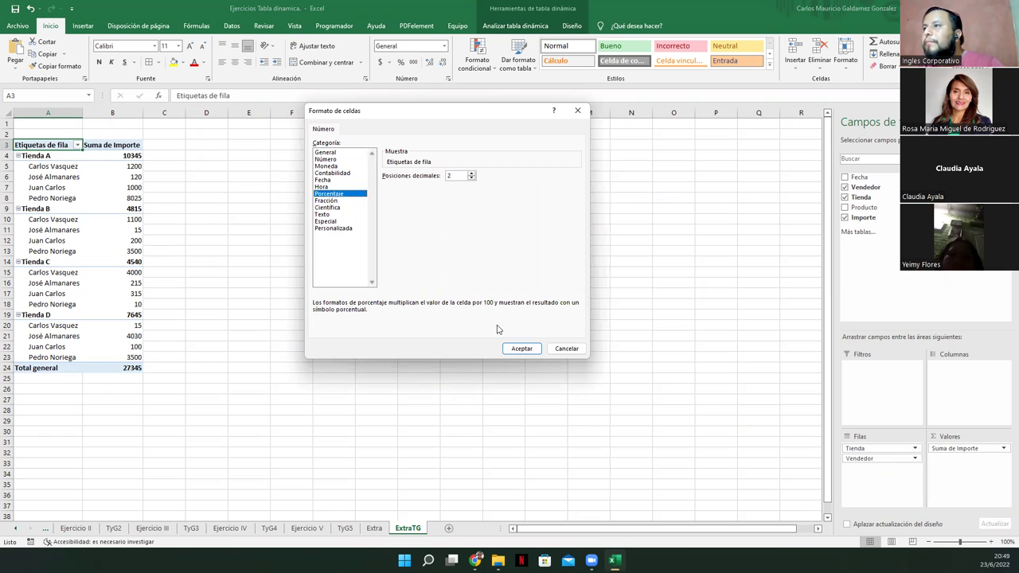
left_click(518, 347)
left_click(485, 305)
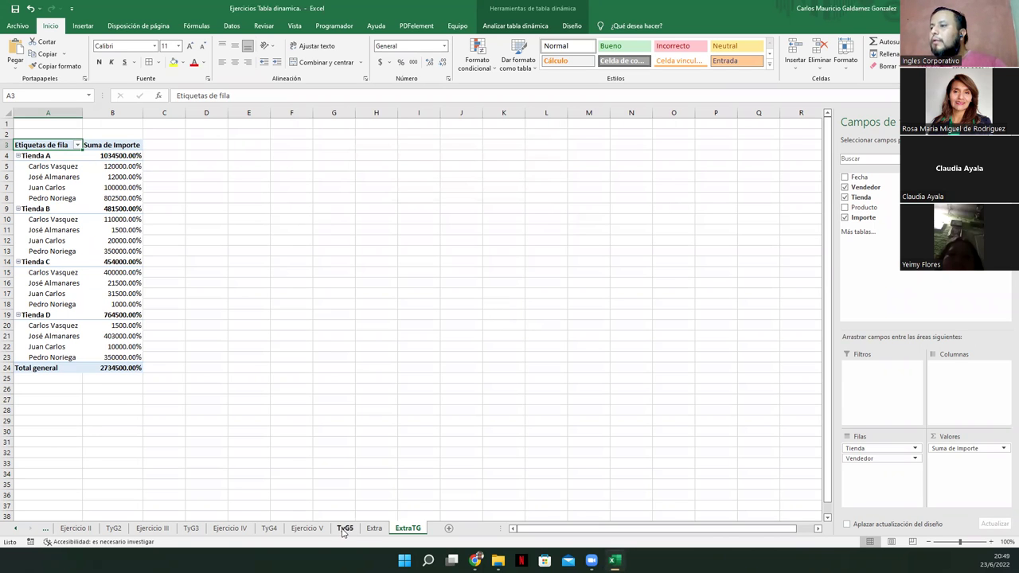
left_click(343, 529)
left_click(372, 529)
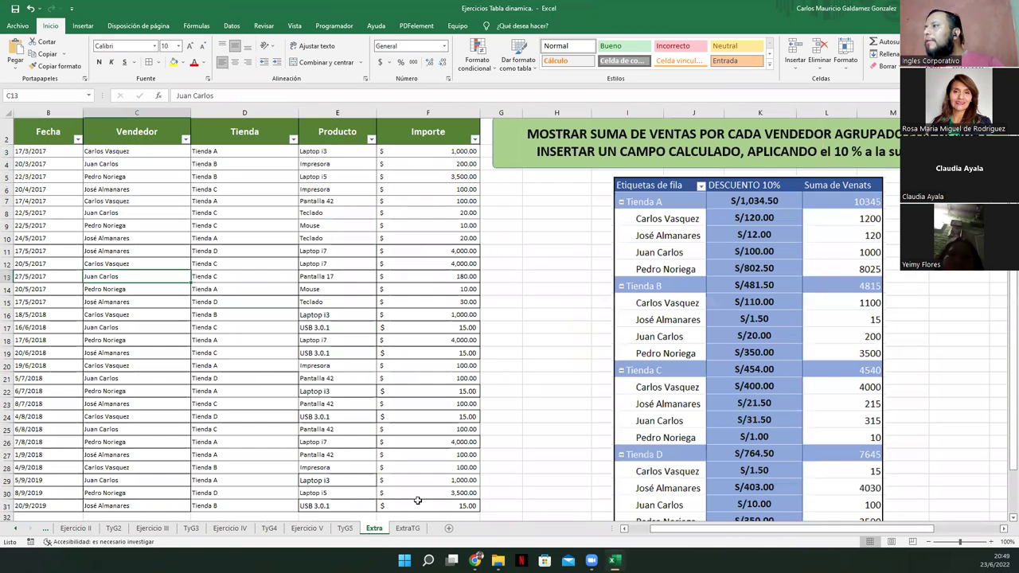
Apply accounting format to the ExtraTG Importe sums in B4:B24
left_click(781, 310)
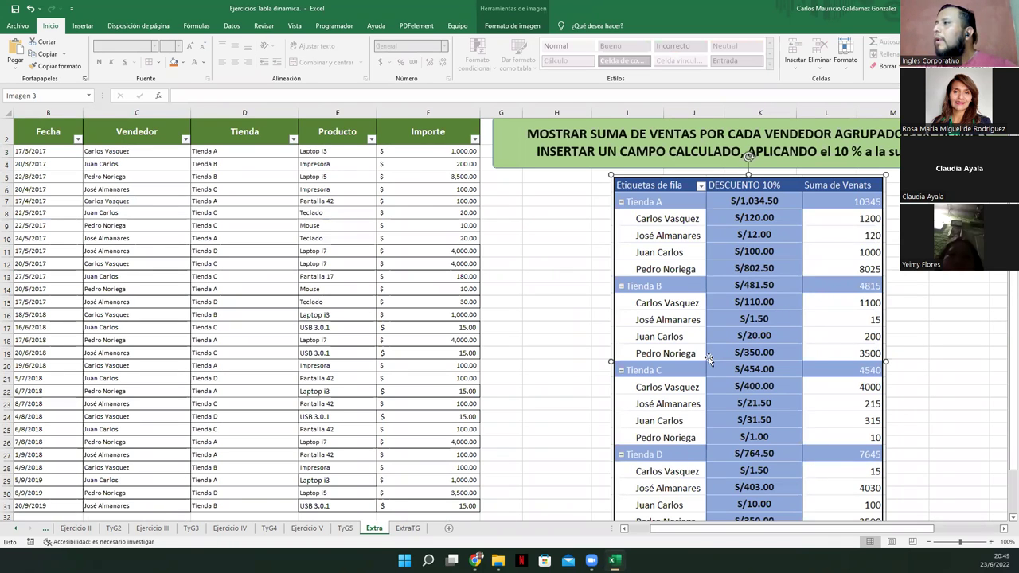
left_click(406, 528)
left_click(374, 529)
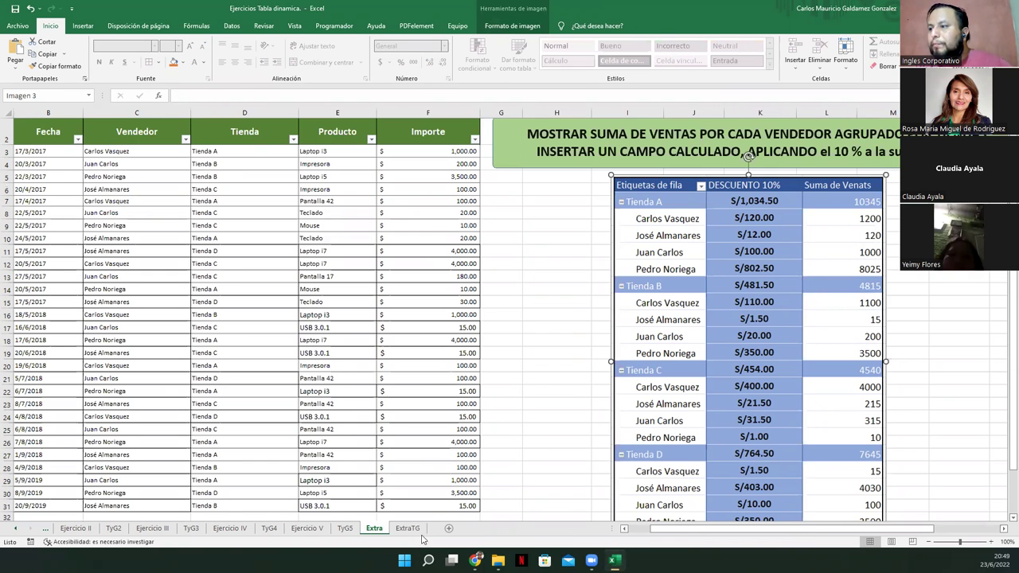
left_click(408, 529)
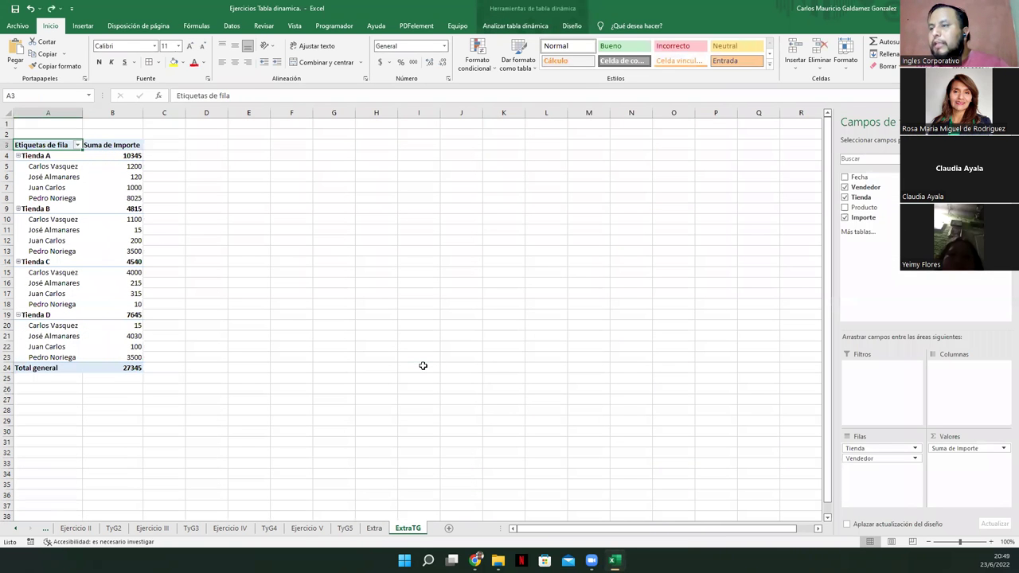
left_click_drag(117, 155, 113, 364)
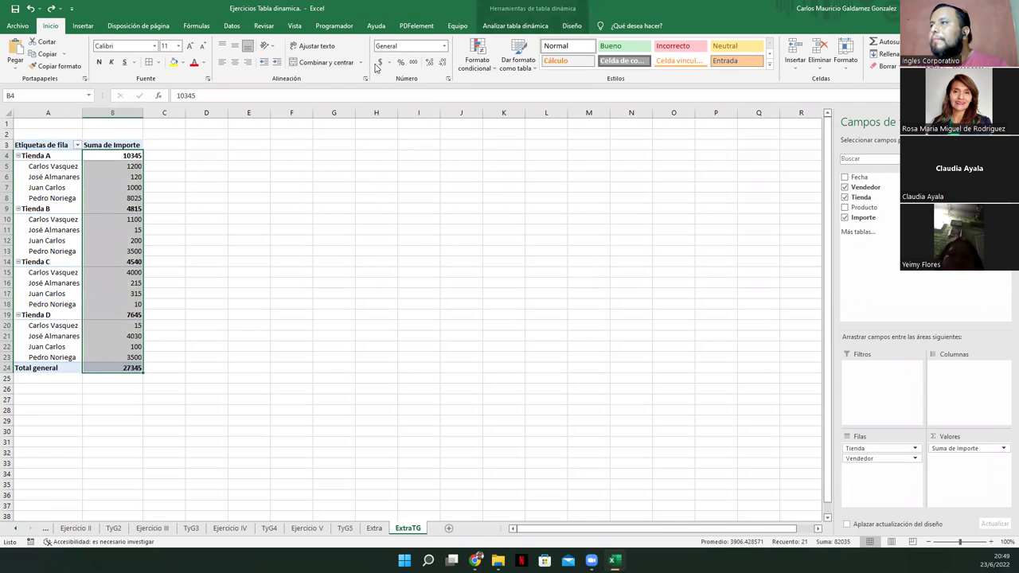
left_click(379, 62)
Compare the result with the Extra sheet, then bring up TyG5
left_click(373, 528)
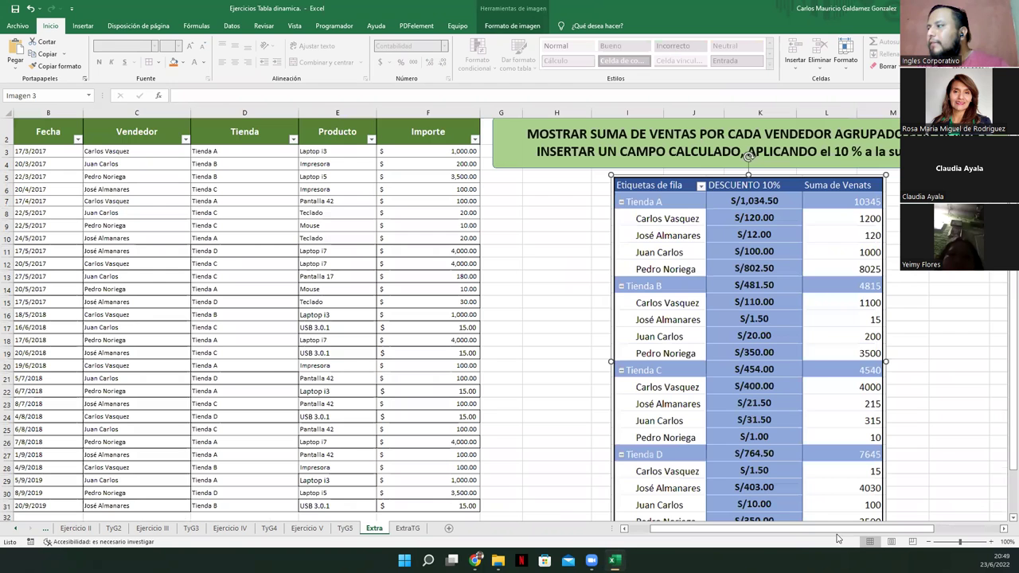
scroll(755, 359, "down", 4)
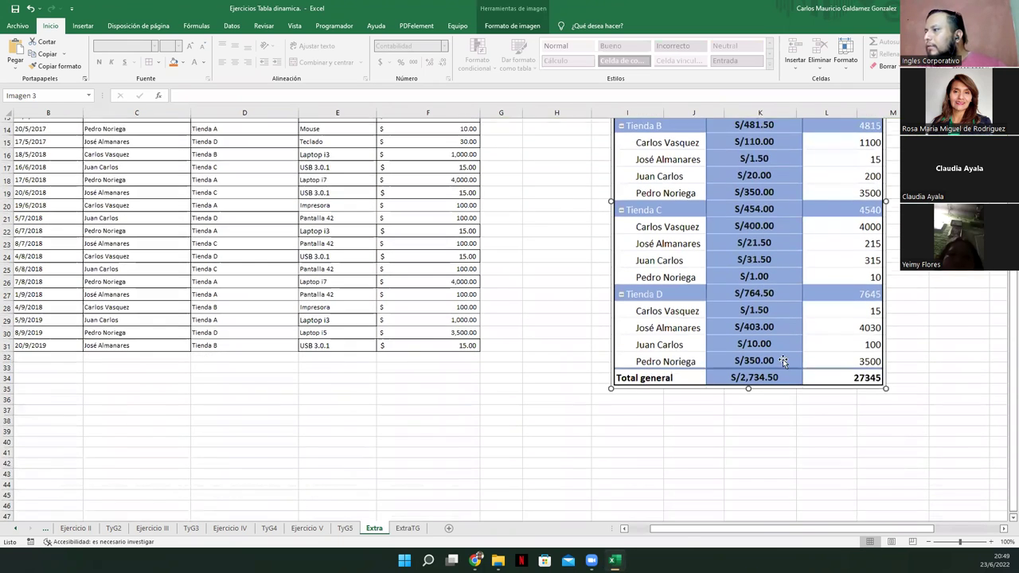
scroll(792, 364, "up", 4)
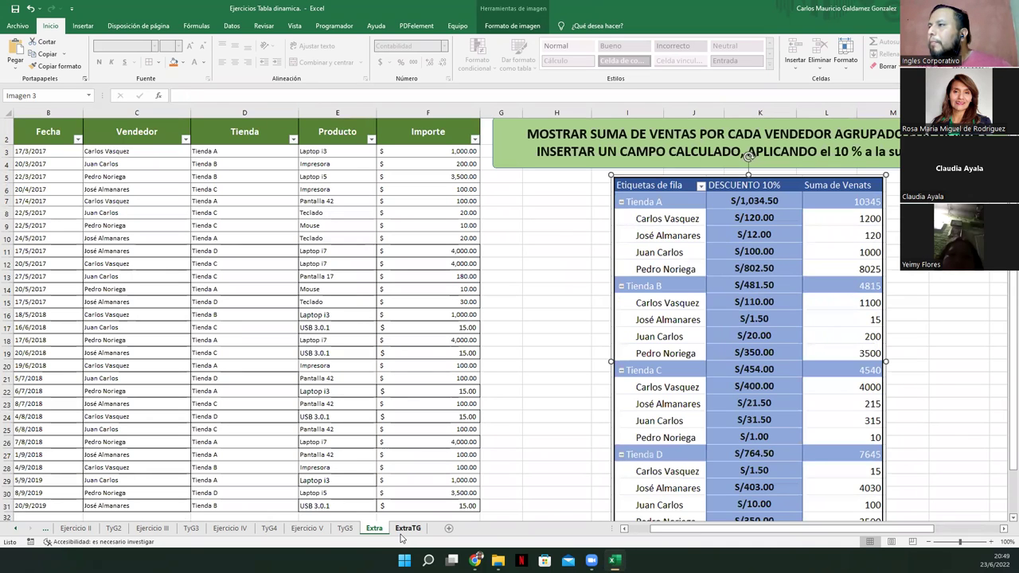
left_click(347, 529)
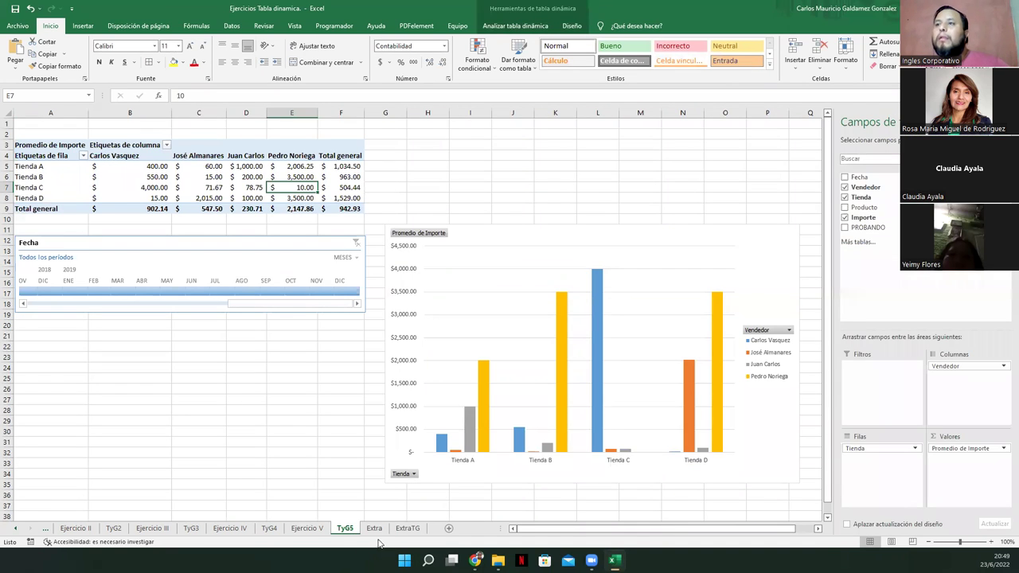
Flip through the Ejercicio V and Extra sheets, then return to the ExtraTG pivot sheet
left_click(309, 529)
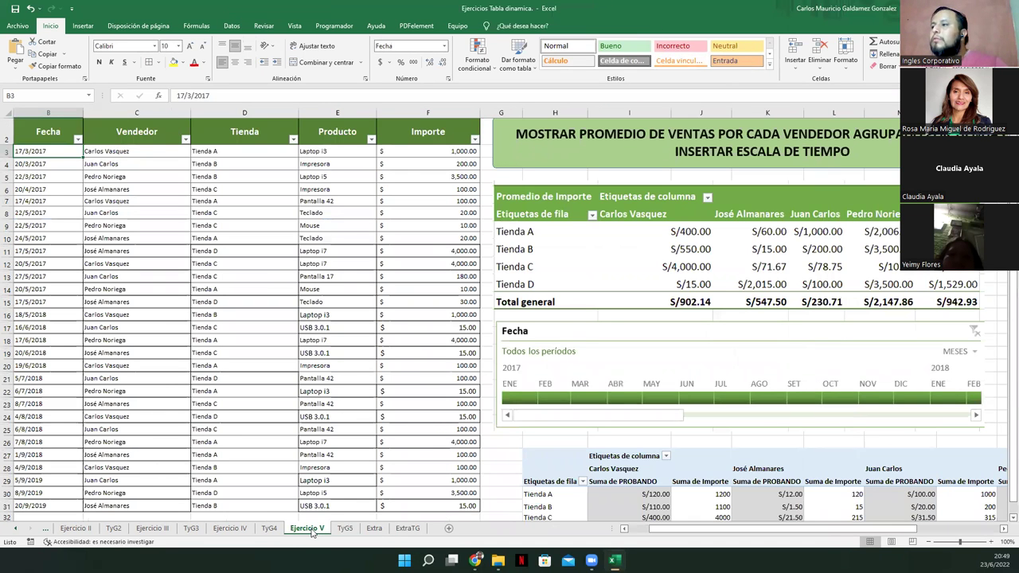
left_click(373, 530)
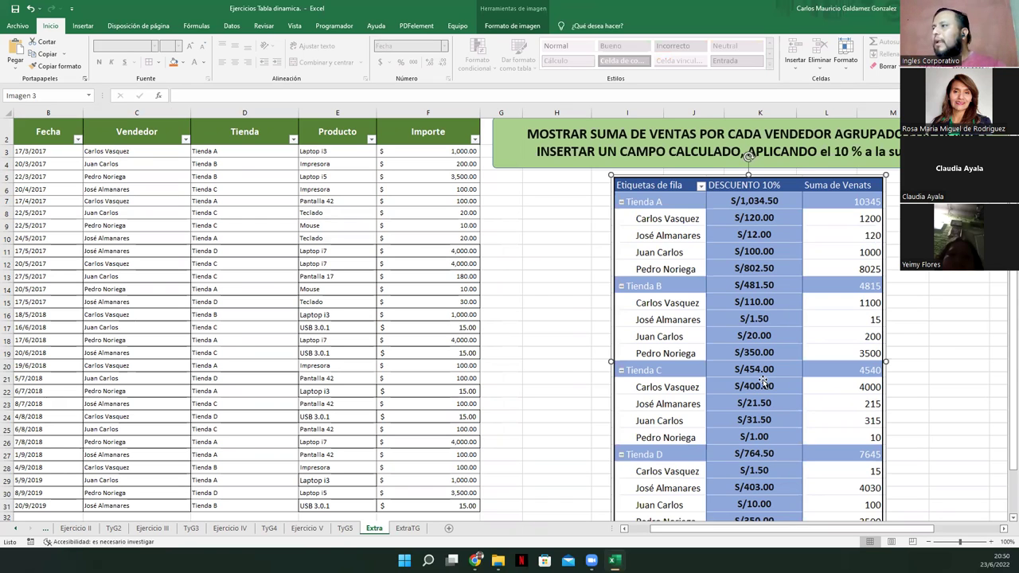
left_click(395, 530)
Create calculated field '10% de Descuento' with formula =10%, adding a 0.10 column to the pivot
left_click(111, 155)
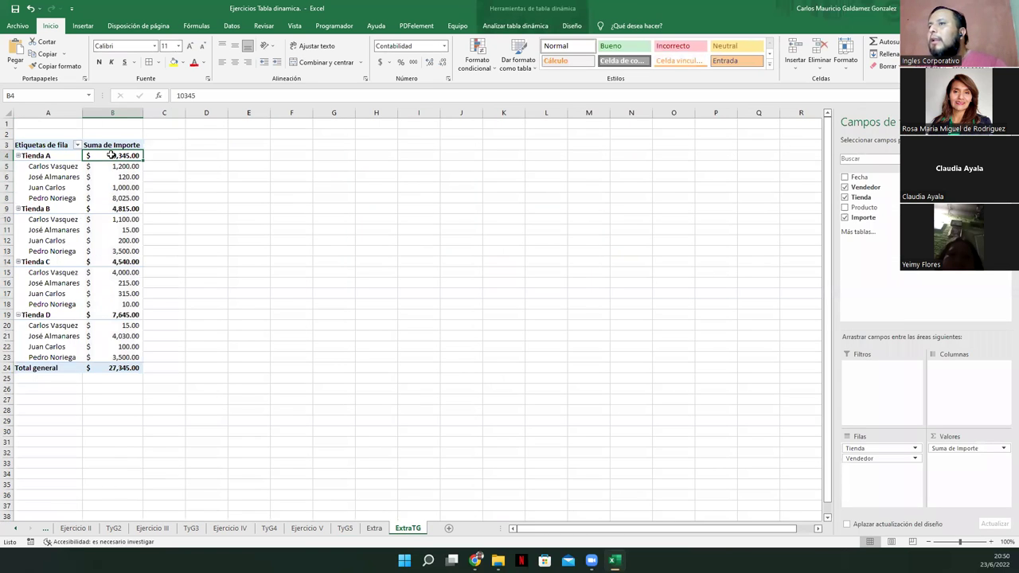
left_click(509, 26)
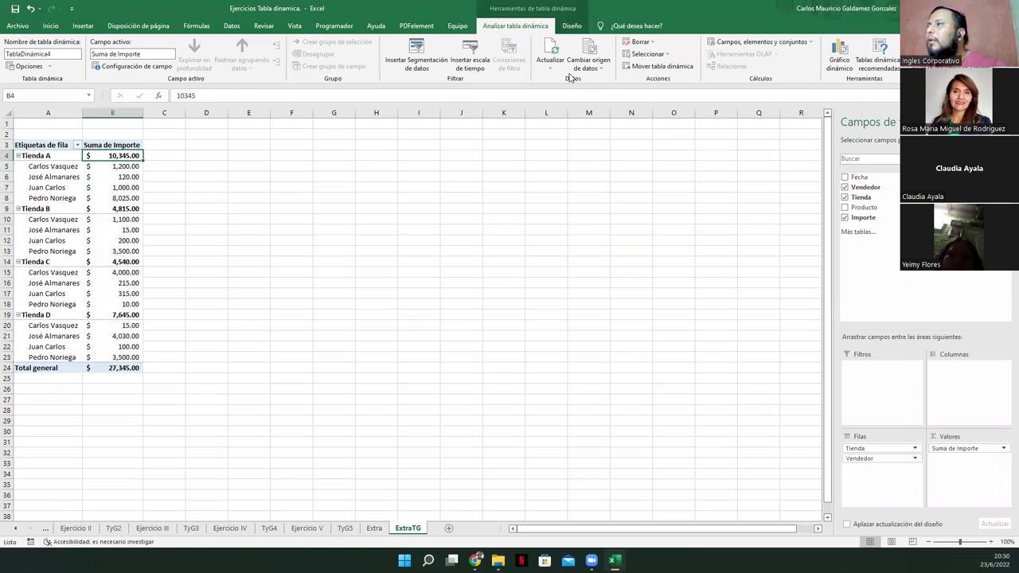
left_click(780, 43)
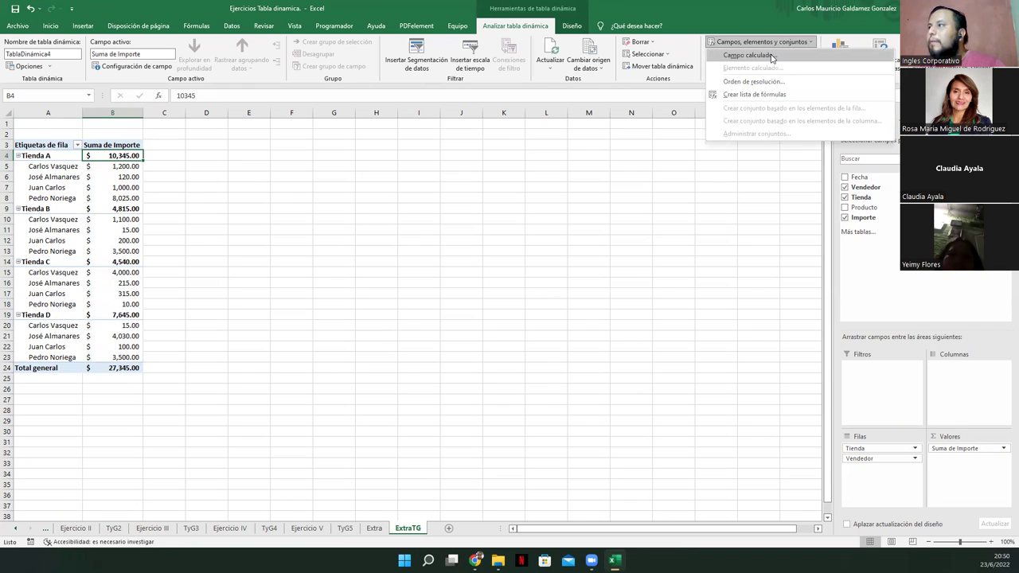
left_click(770, 55)
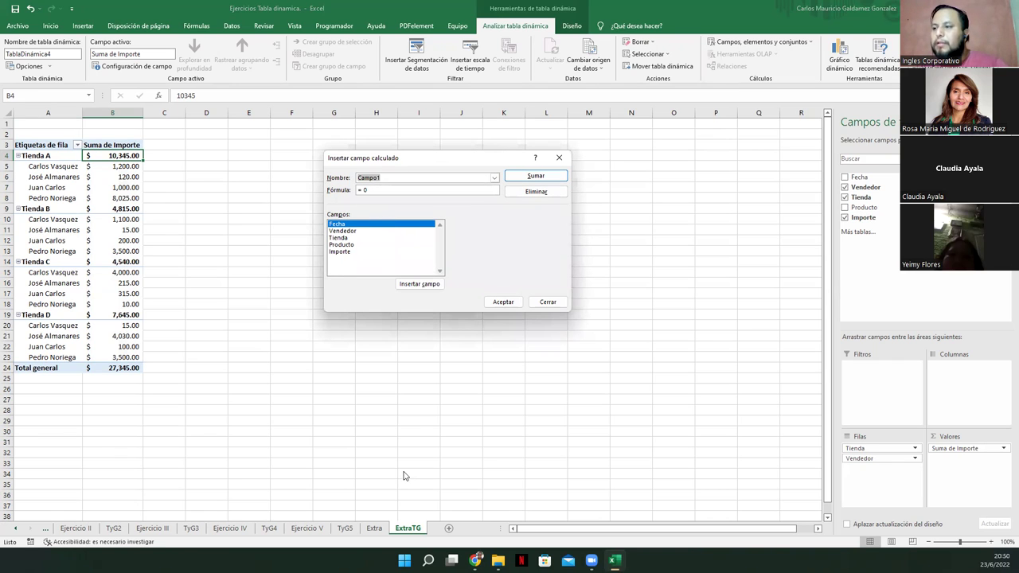
type("10% de Descuento")
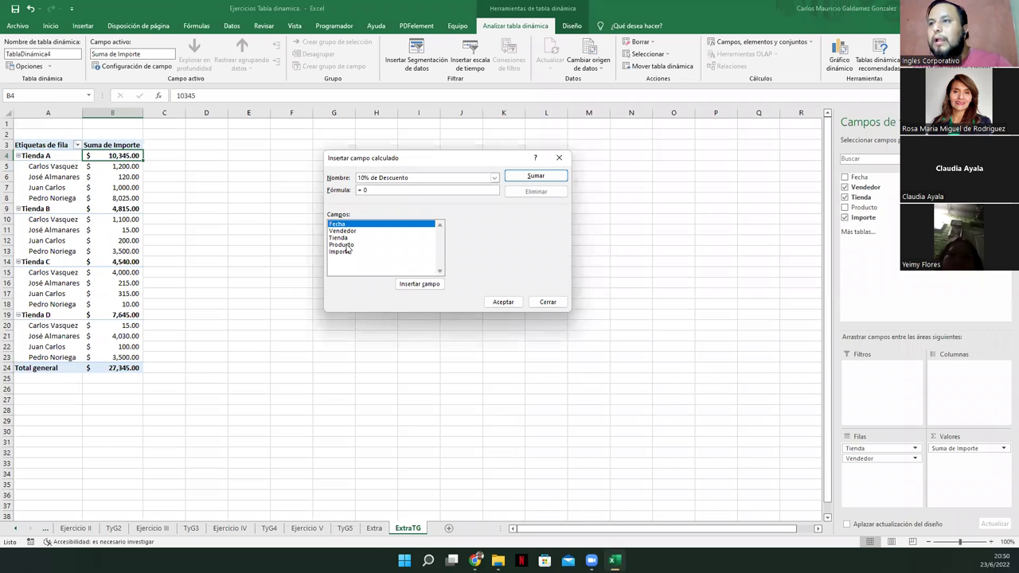
left_click(350, 252)
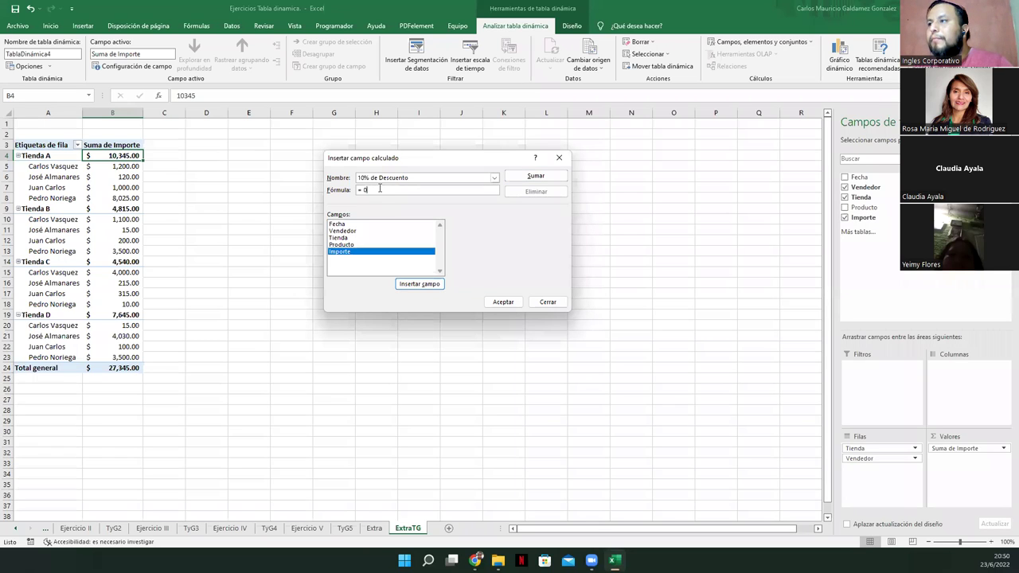
left_click(390, 192)
key("BackSpace")
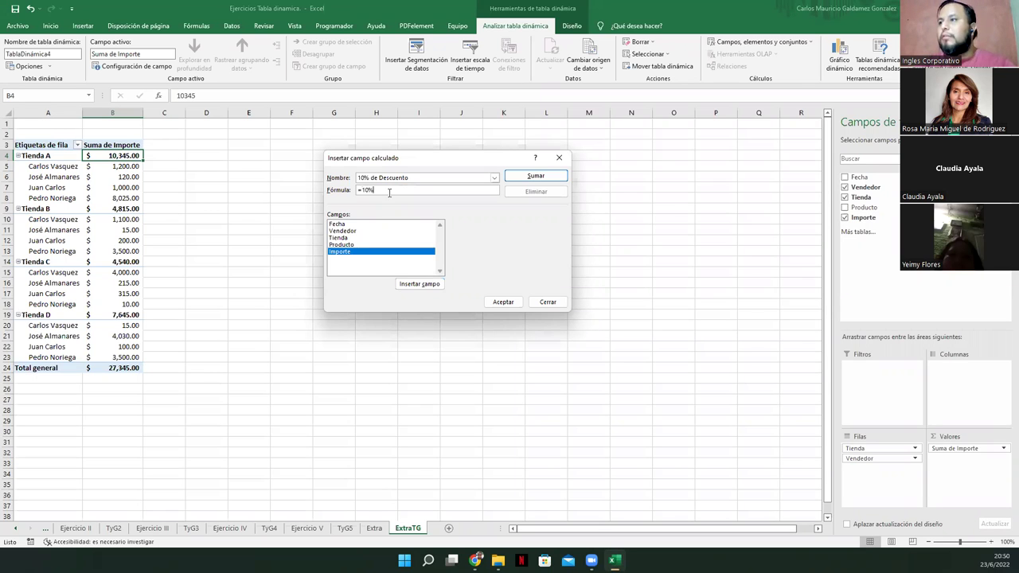
type("10%")
key("Return")
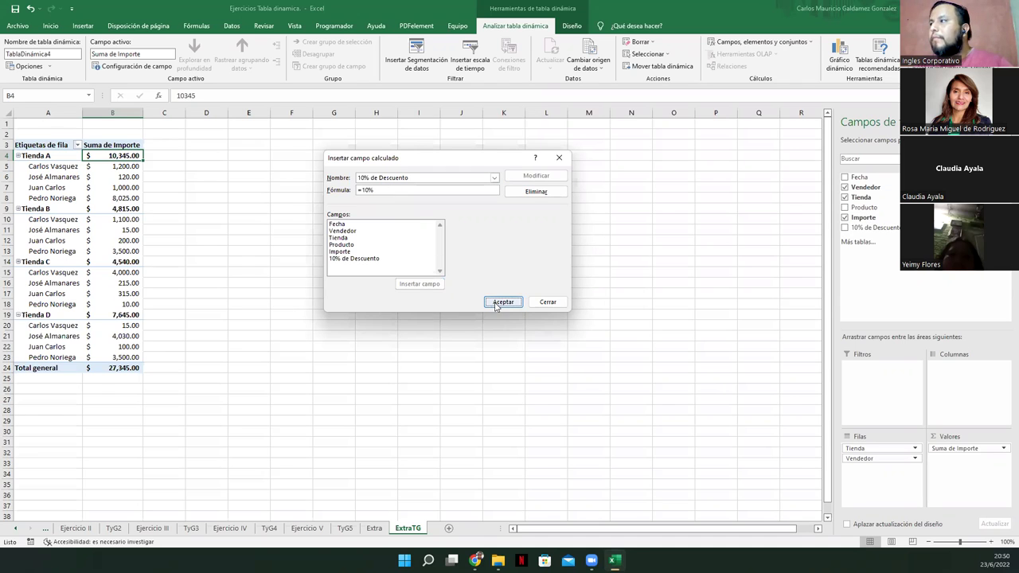
left_click(495, 302)
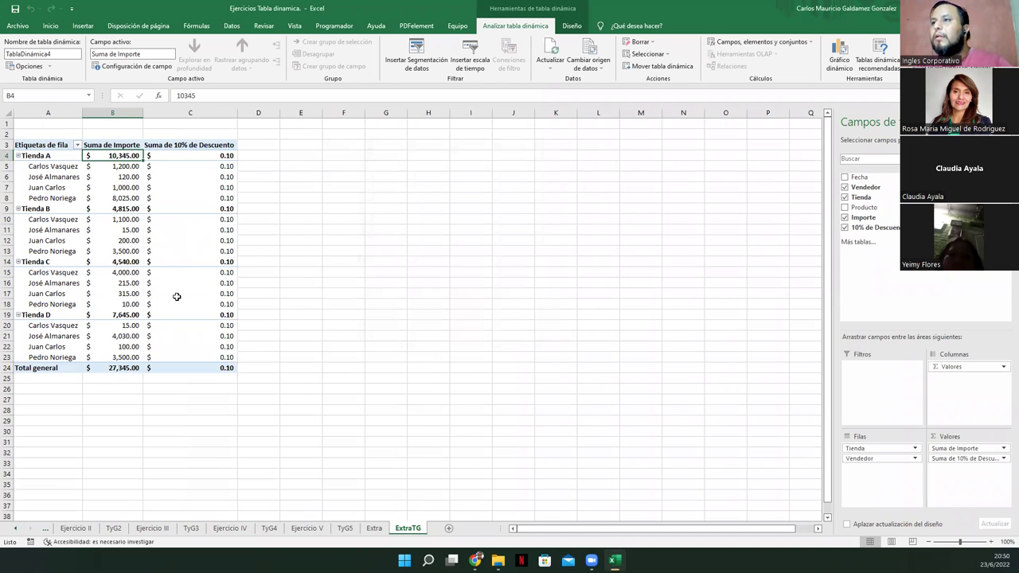
left_click(169, 156)
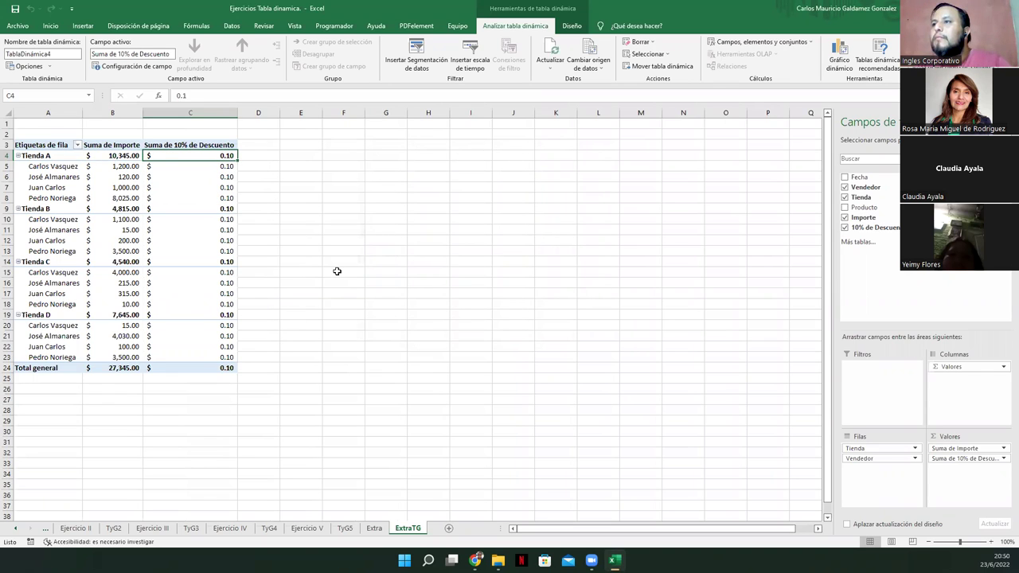
Reopen the Campo calculado dialog, try deleting the Campo1 field, and close it
left_click(765, 43)
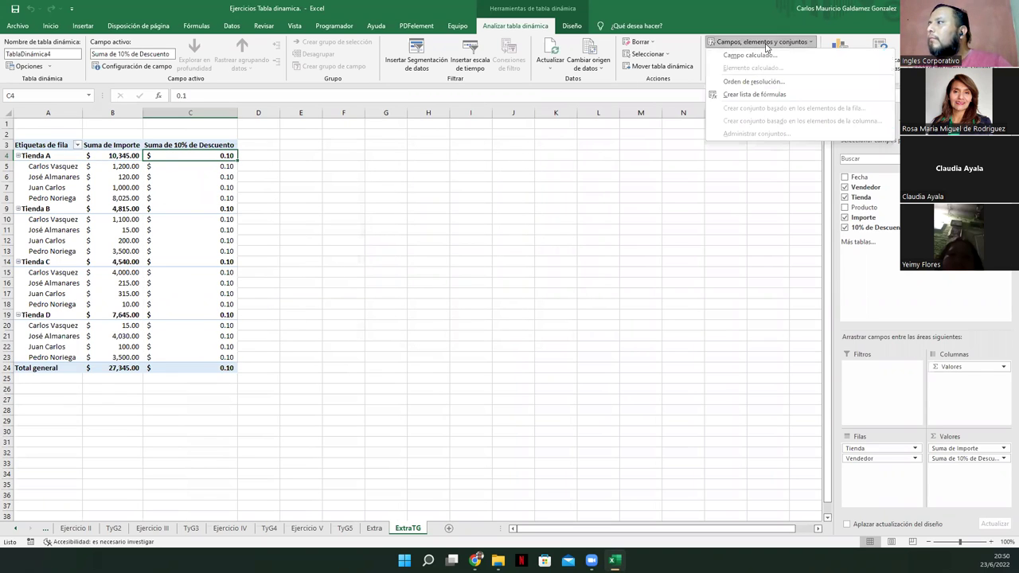
left_click(762, 56)
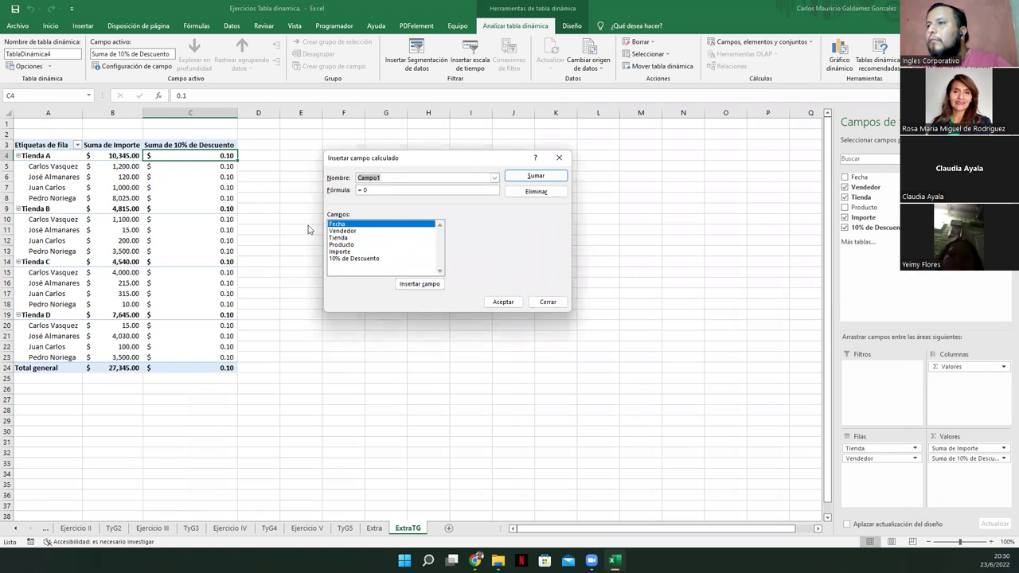
left_click(536, 192)
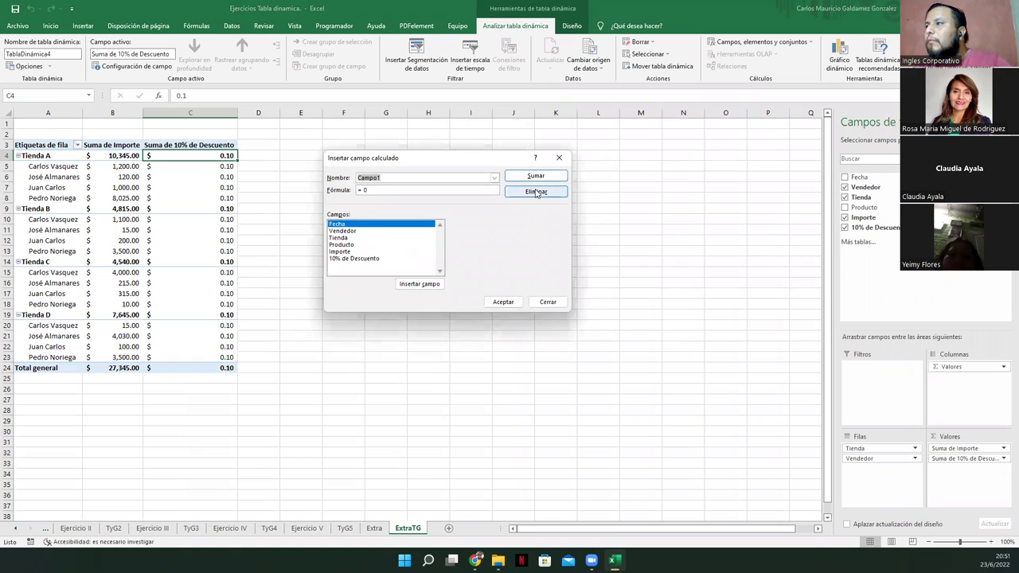
left_click(512, 307)
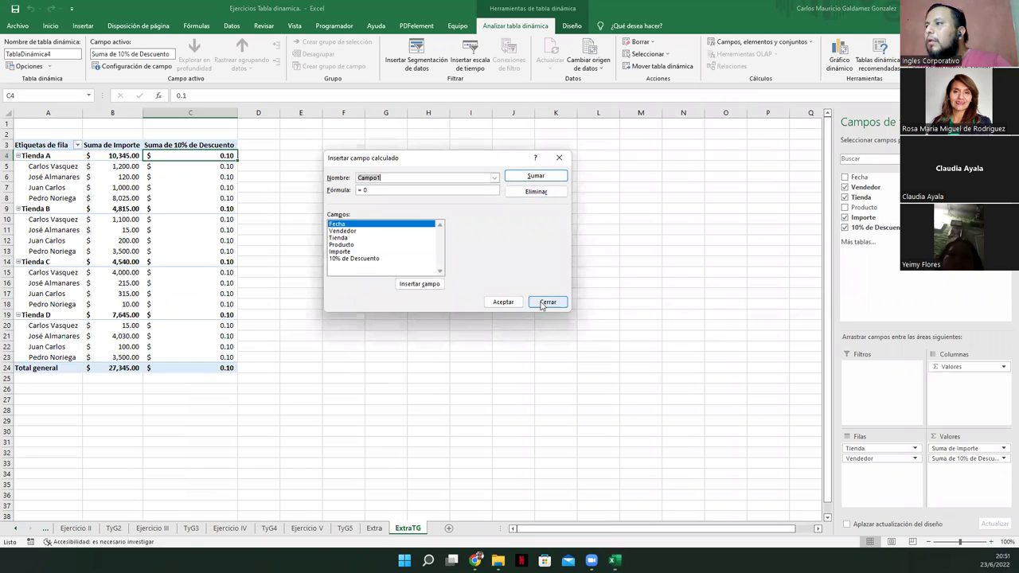
left_click(549, 304)
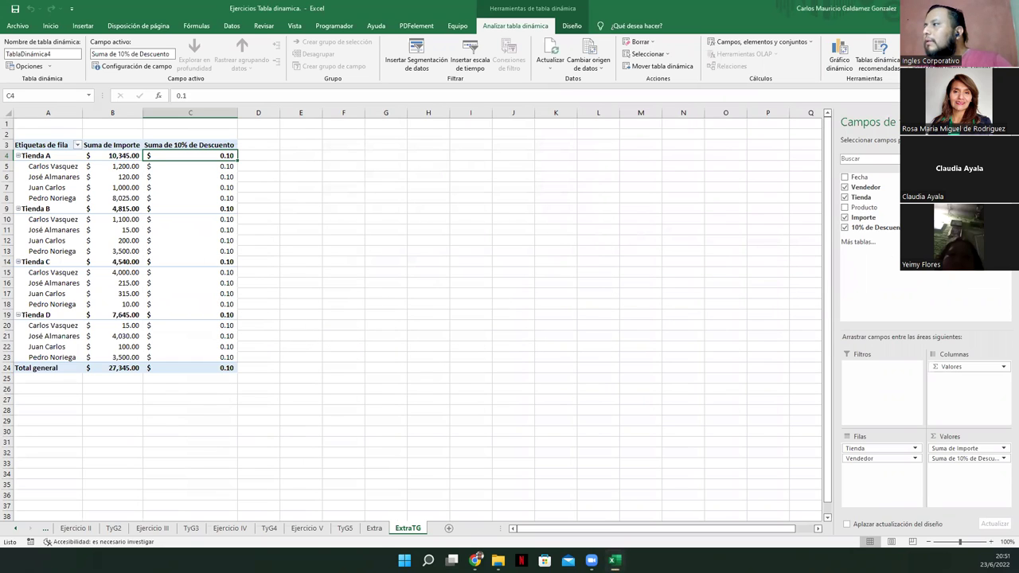
Remove Suma de 10% de Descuento from the pivot through the column's context menu
right_click(894, 231)
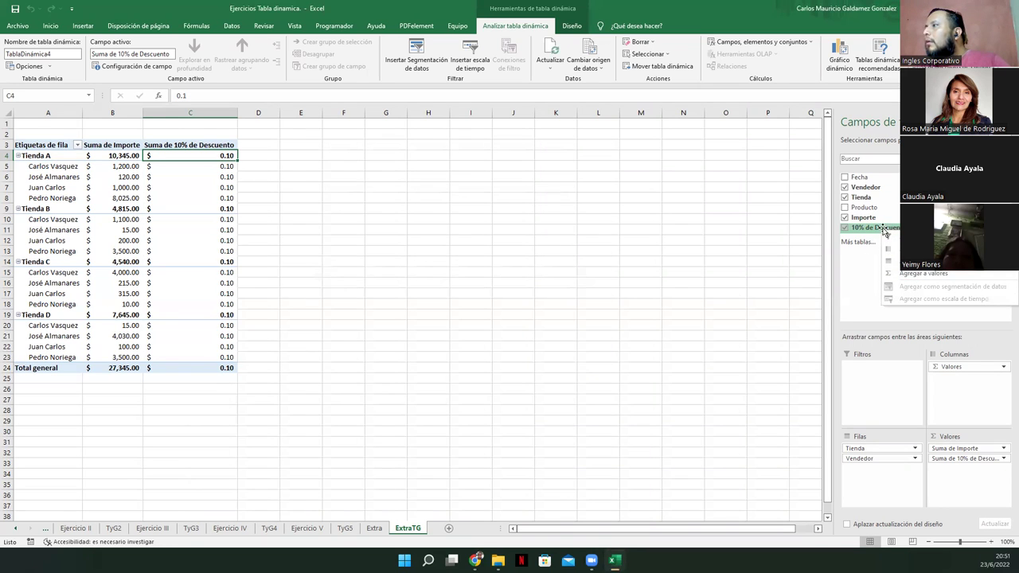
right_click(198, 157)
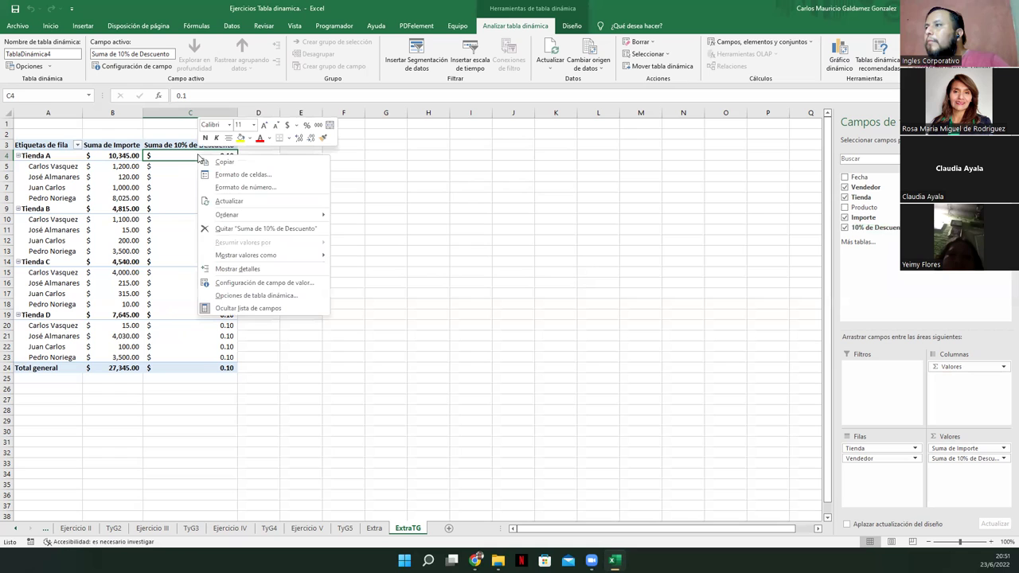
left_click(235, 230)
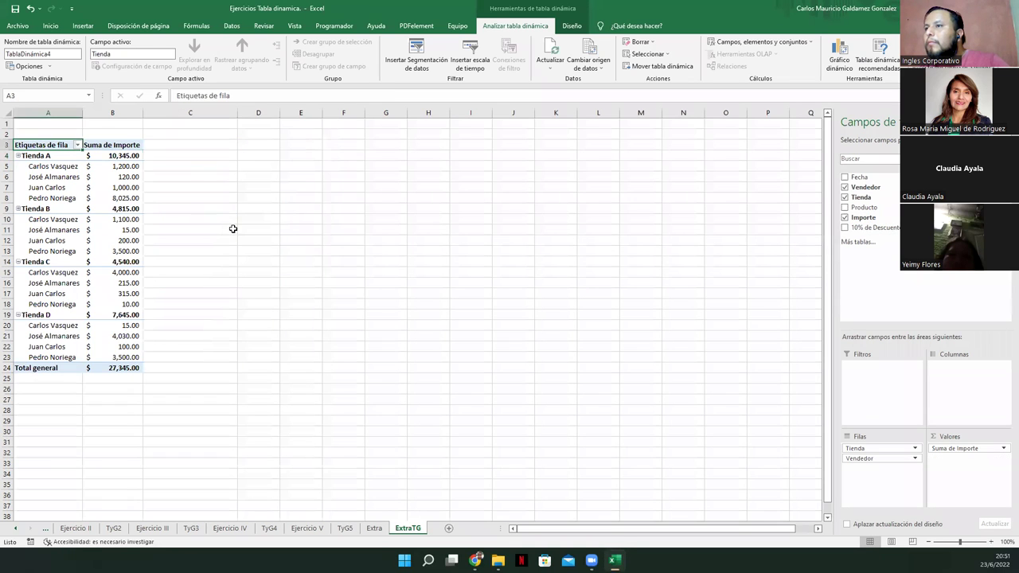
left_click(759, 44)
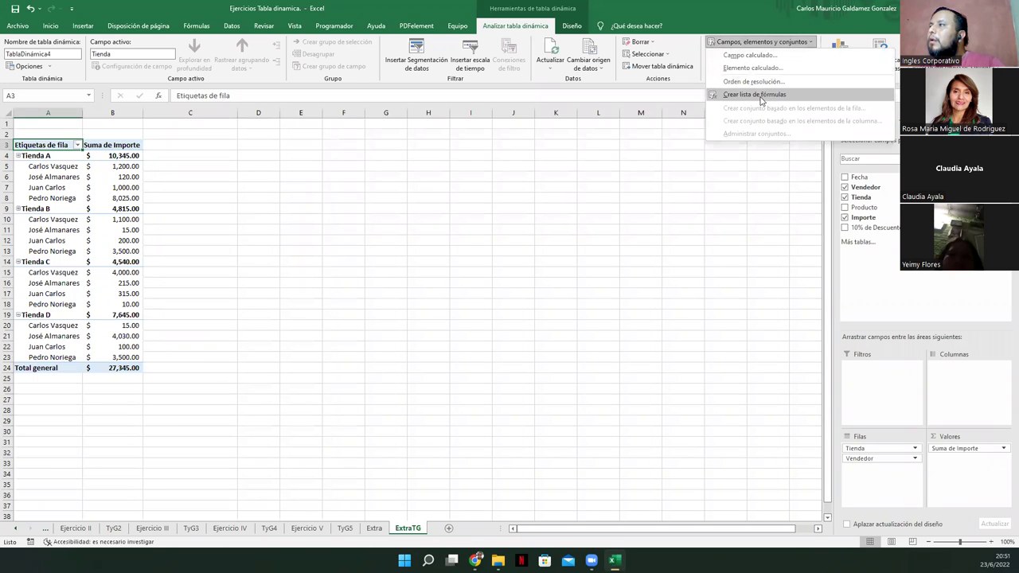
left_click(763, 57)
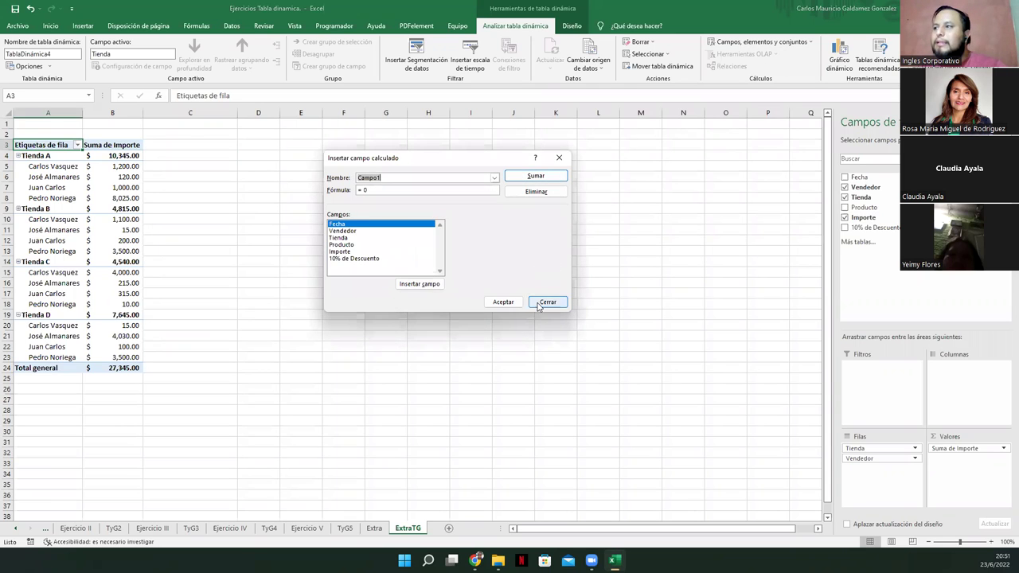
left_click(547, 301)
left_click(94, 145)
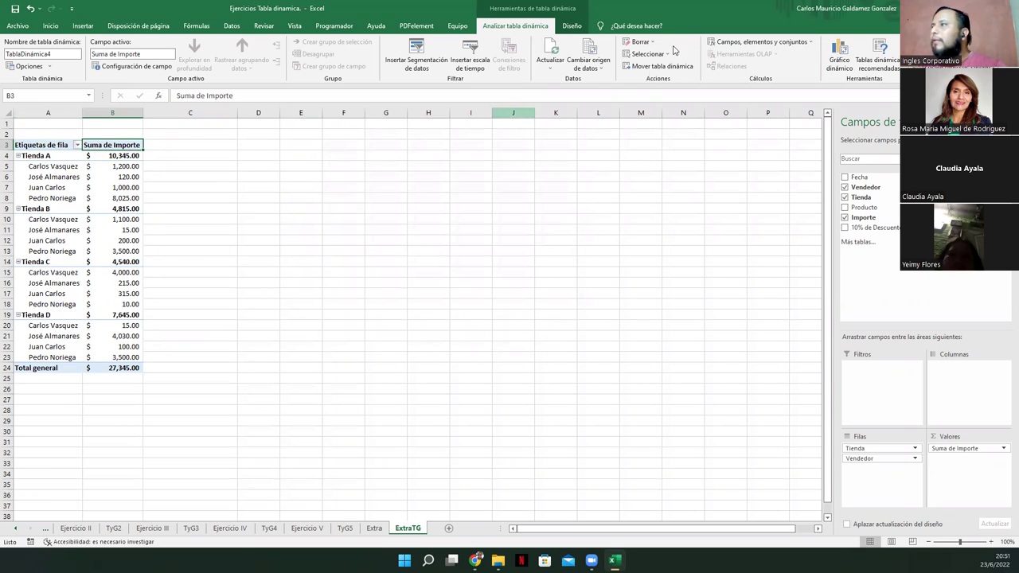
left_click(723, 43)
left_click(728, 63)
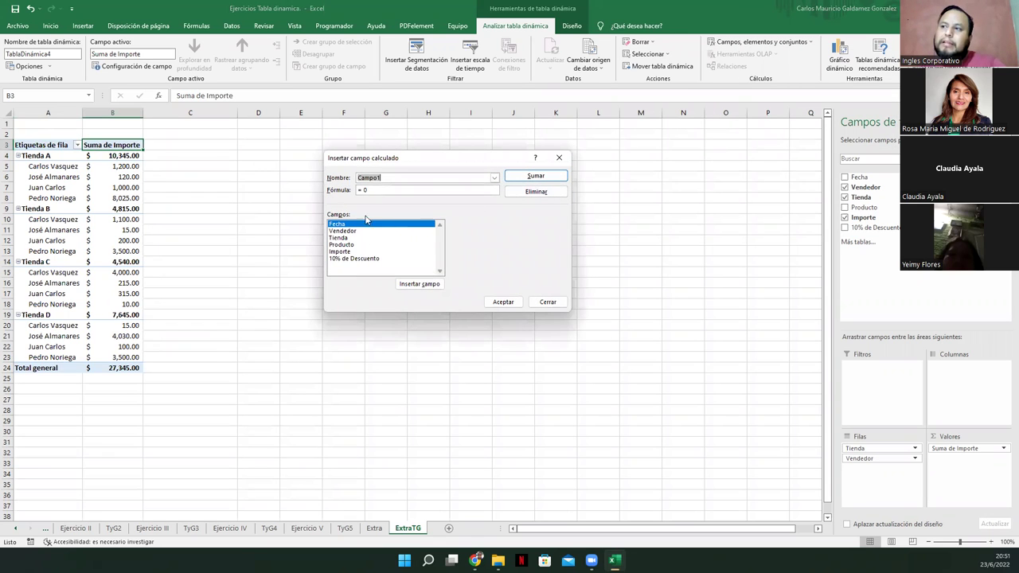
left_click(390, 190)
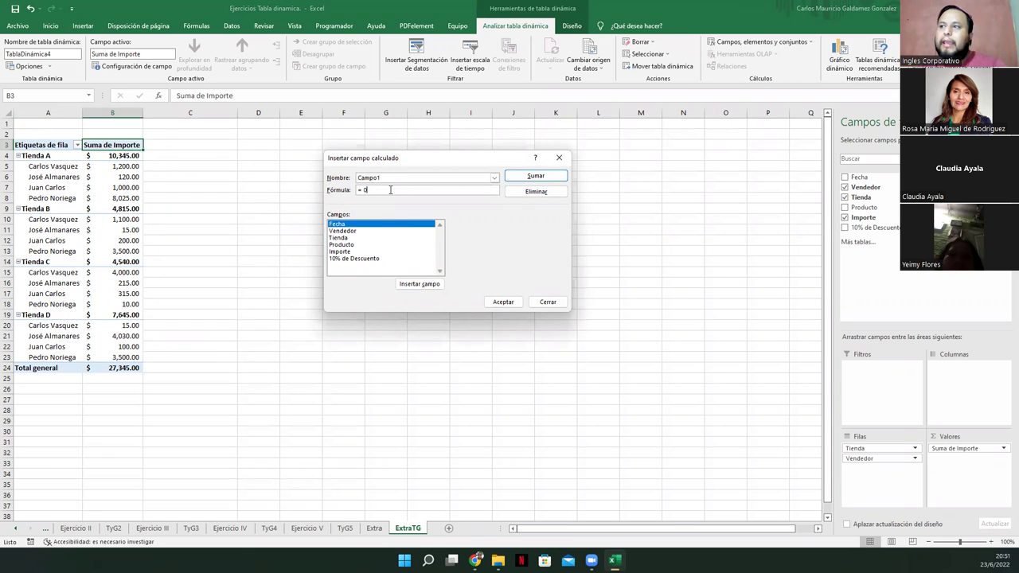
key("BackSpace")
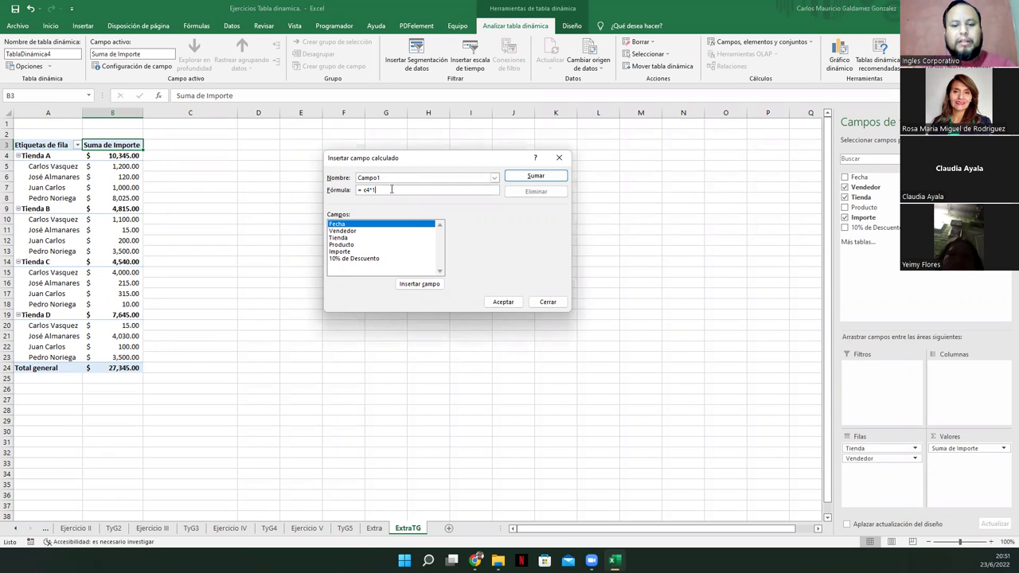
left_click(341, 253)
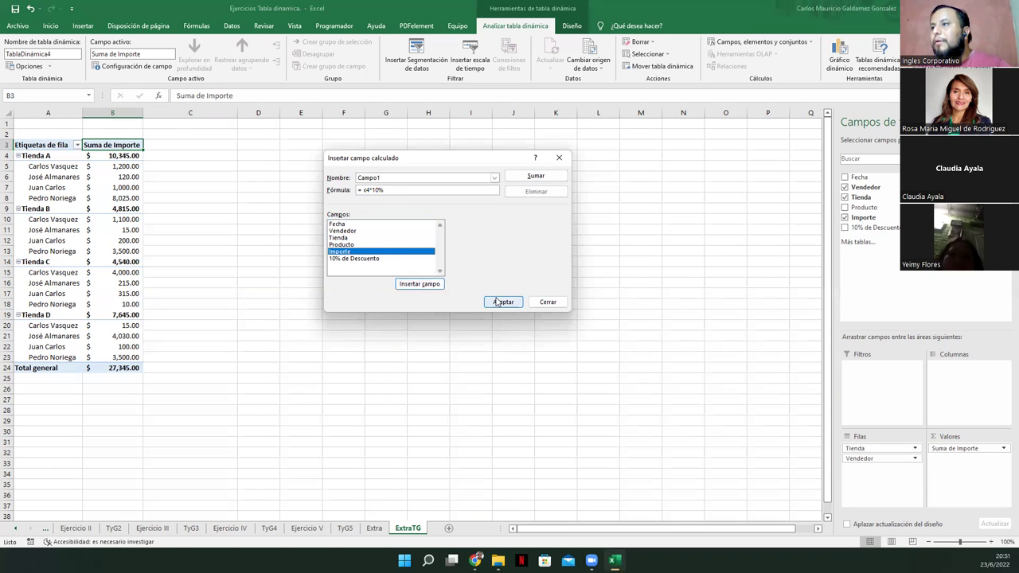
left_click(501, 302)
left_click(507, 309)
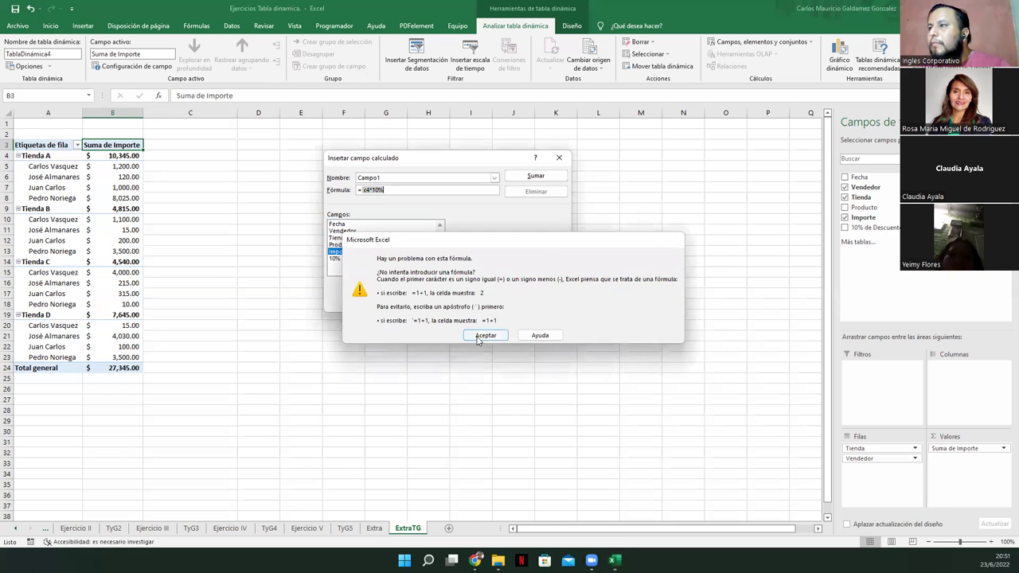
left_click(480, 336)
left_click(371, 191)
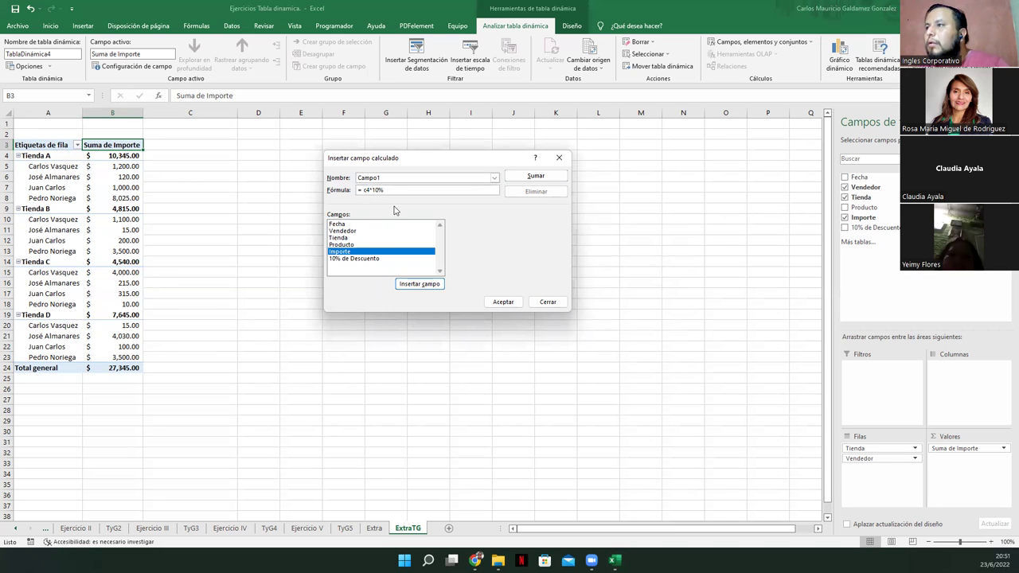
left_click(519, 176)
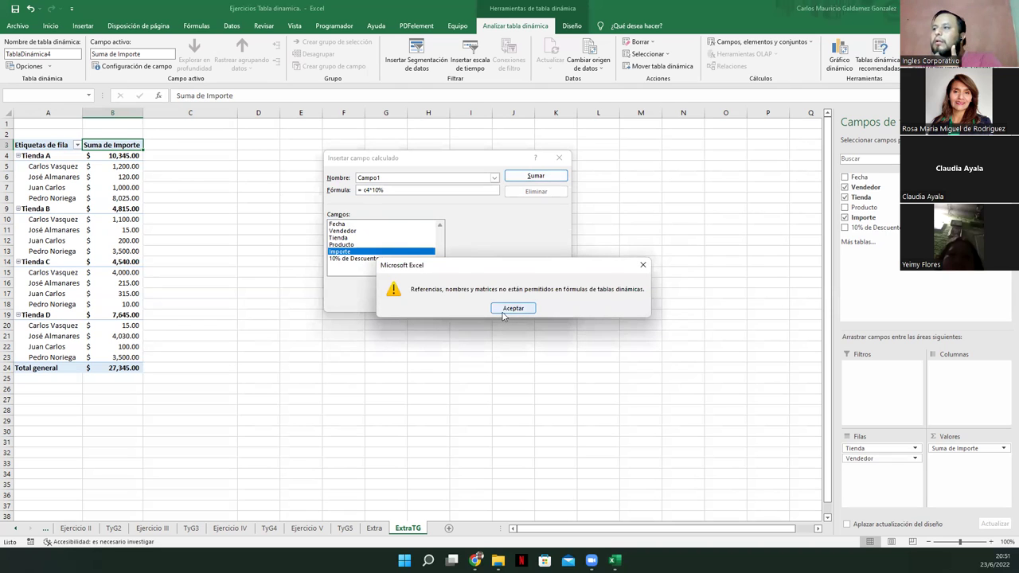
left_click(503, 314)
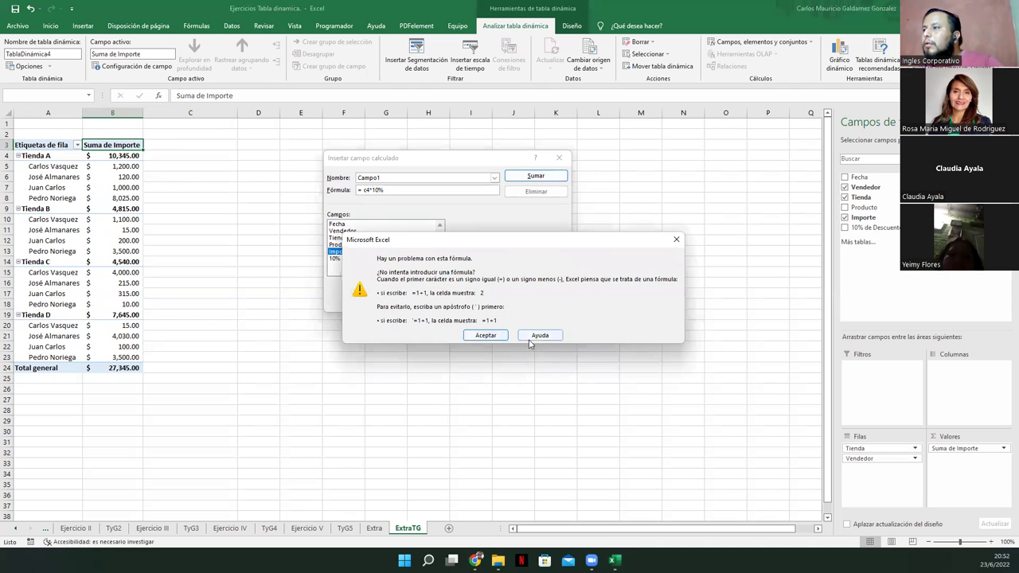
left_click(485, 335)
left_click(388, 189)
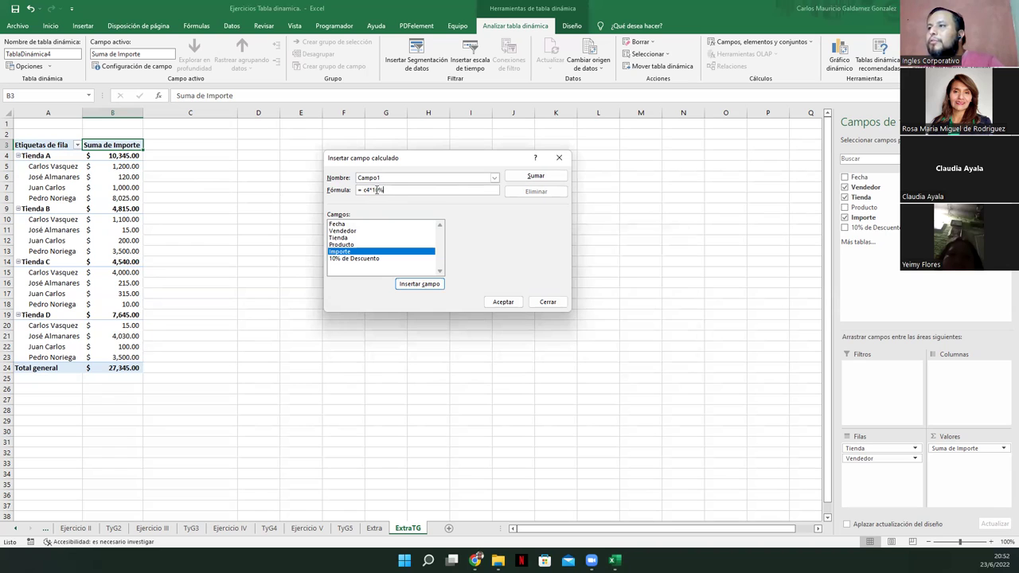
left_click(372, 191)
key("BackSpace")
key("BackSpace")
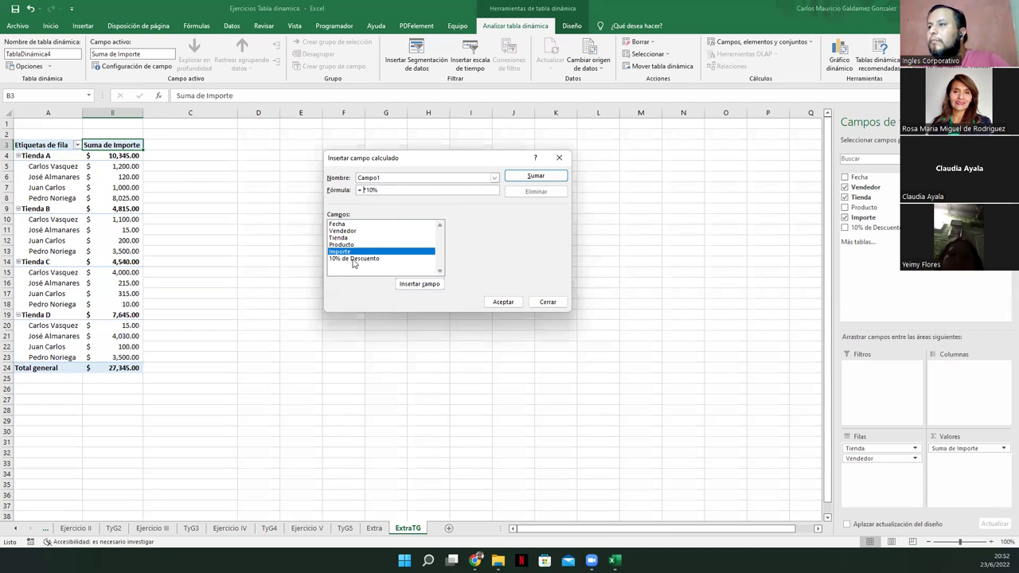
left_click(488, 303)
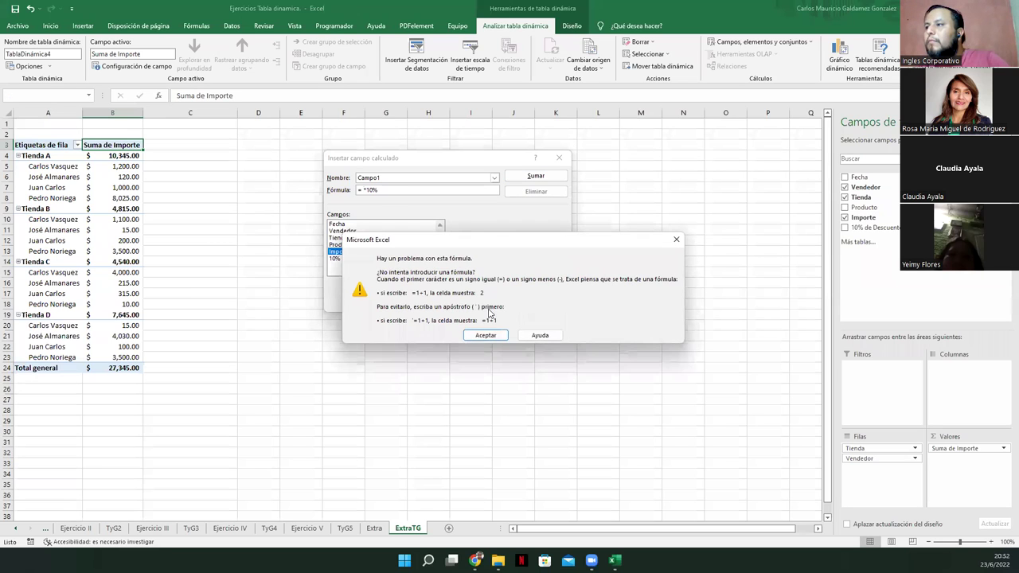
left_click(484, 335)
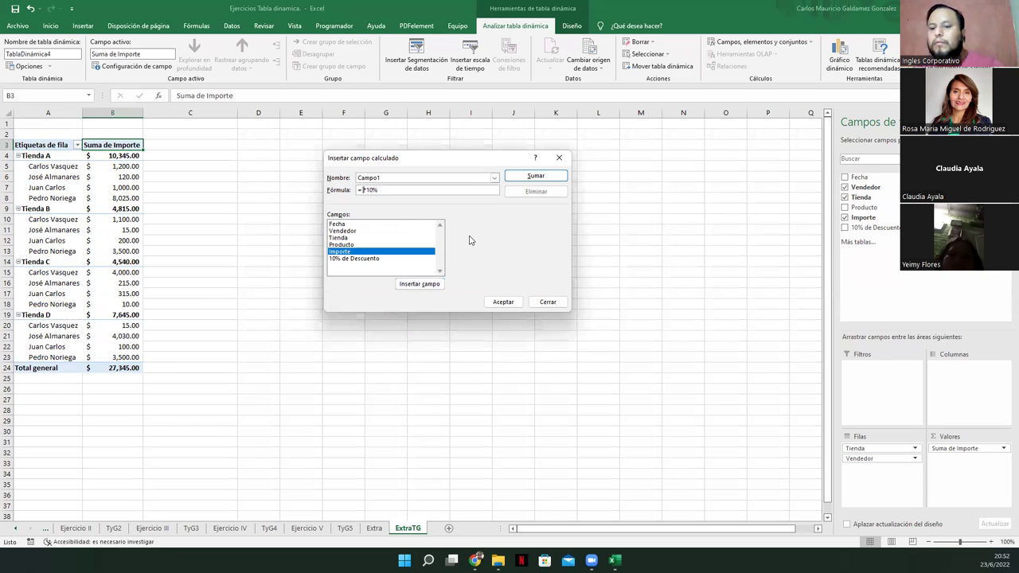
left_click(498, 303)
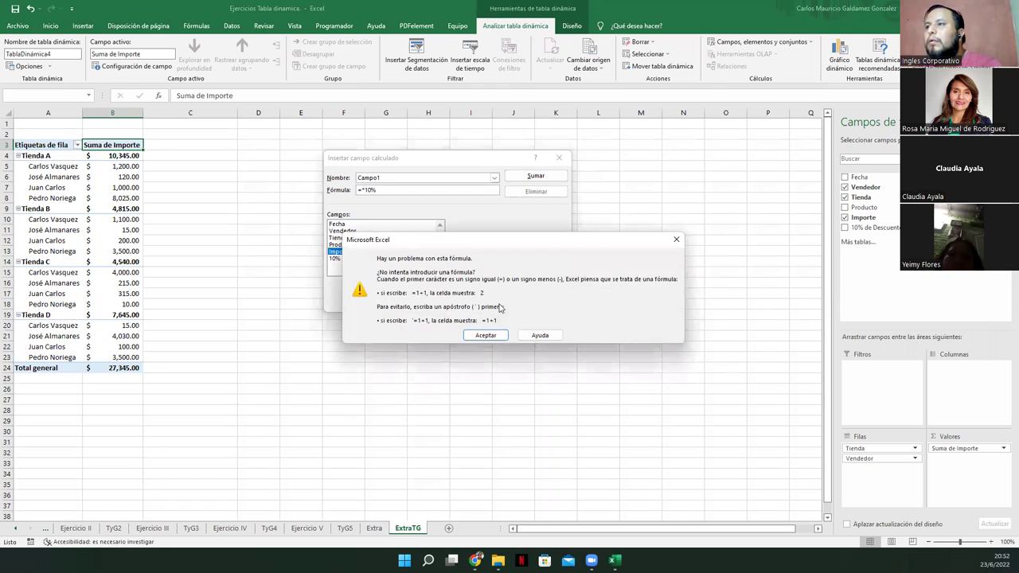
left_click(485, 335)
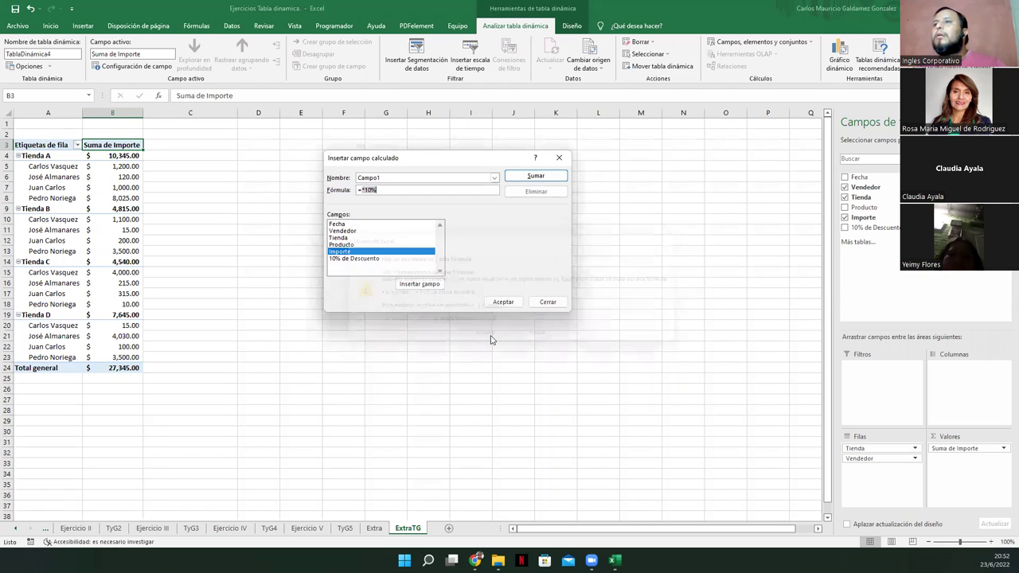
left_click(557, 158)
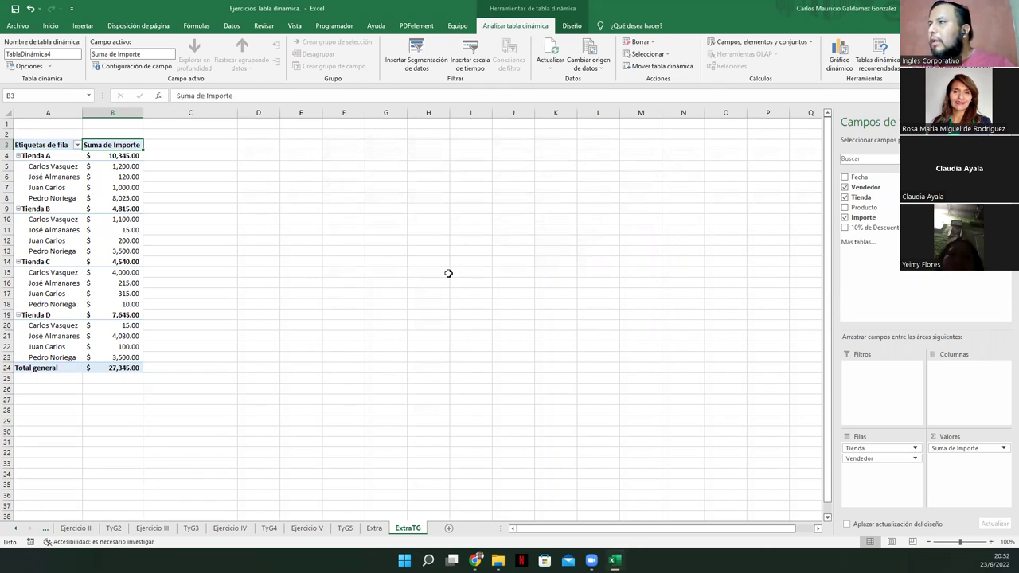
Re-add 10% de Descuento to the pivot values and summarize it by Producto
left_click(726, 45)
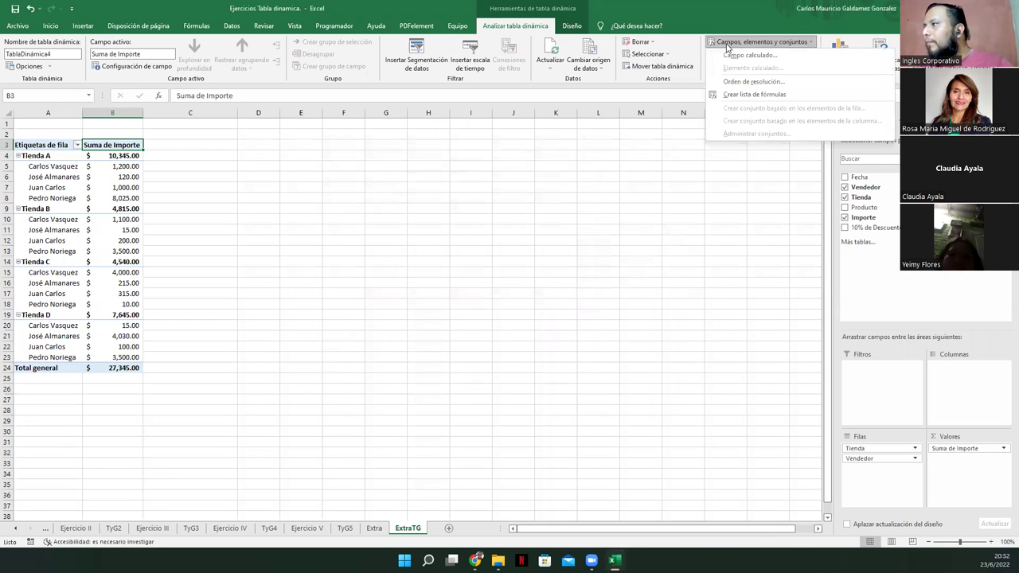
left_click(743, 308)
left_click(845, 227)
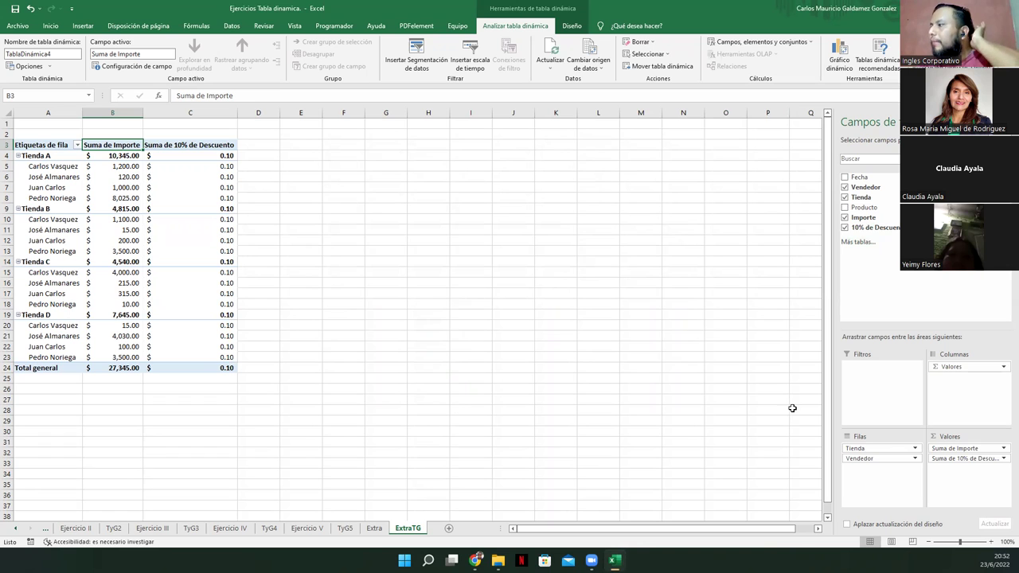
left_click(1004, 458)
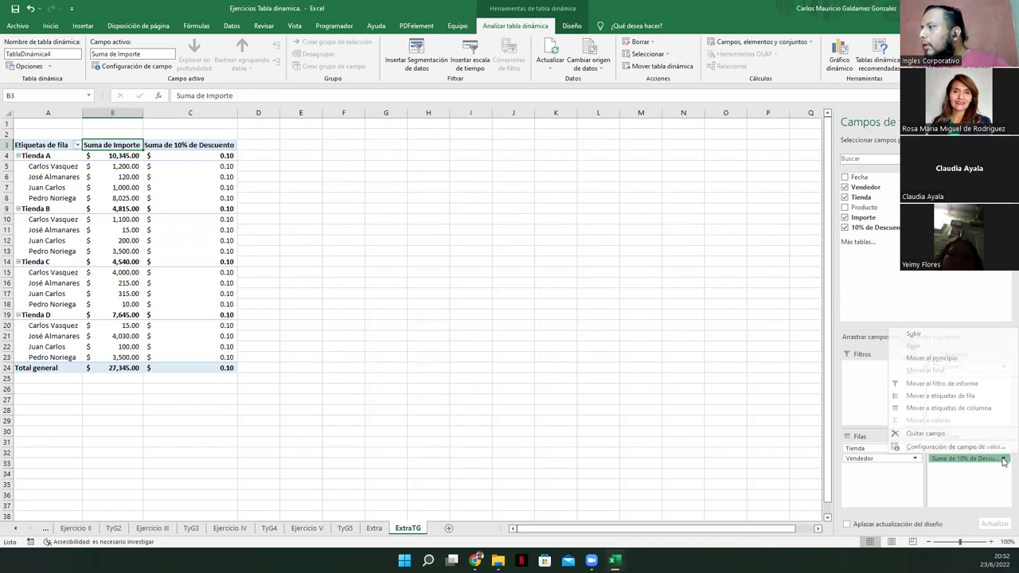
left_click(933, 448)
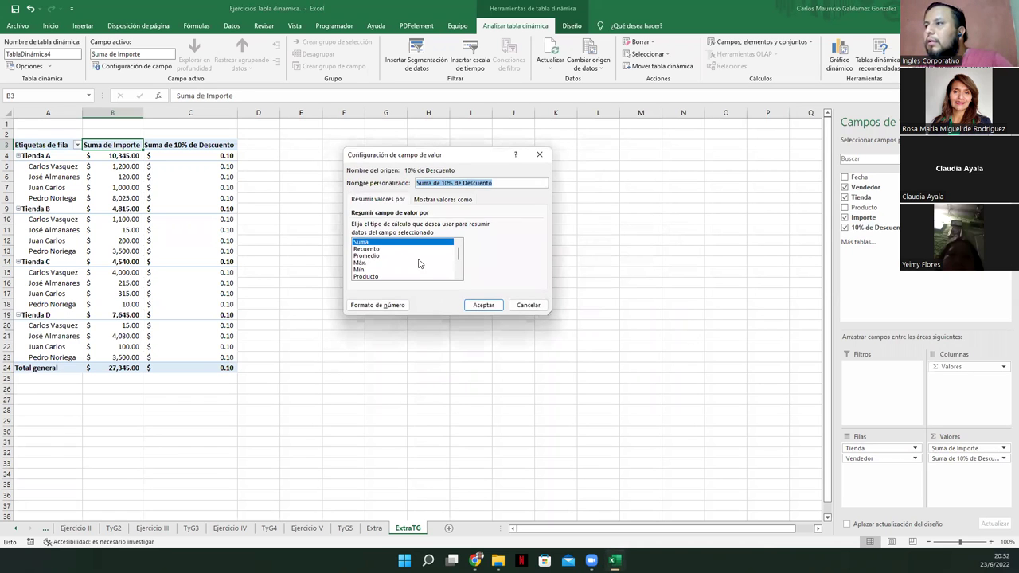
left_click(375, 276)
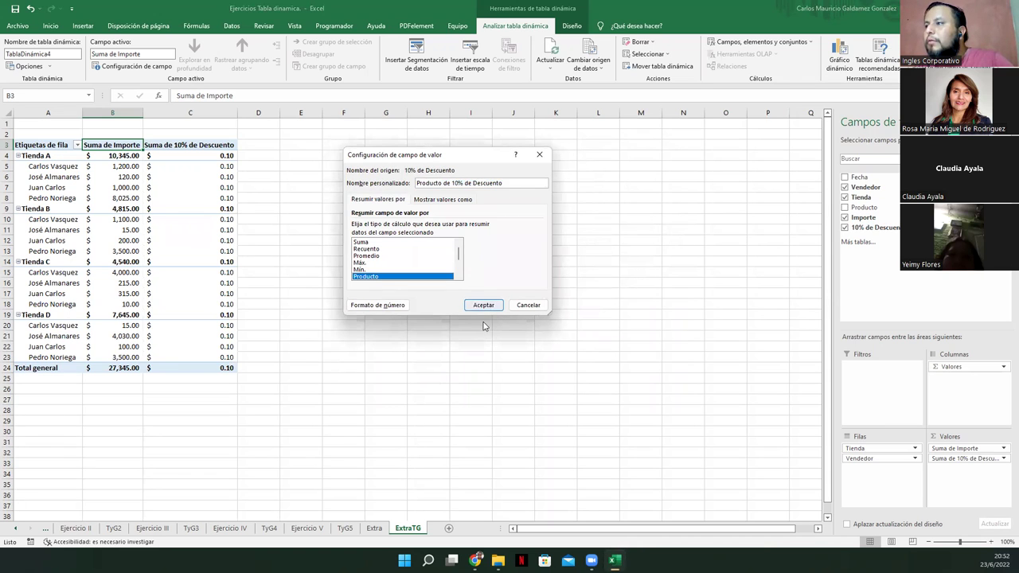
left_click(483, 306)
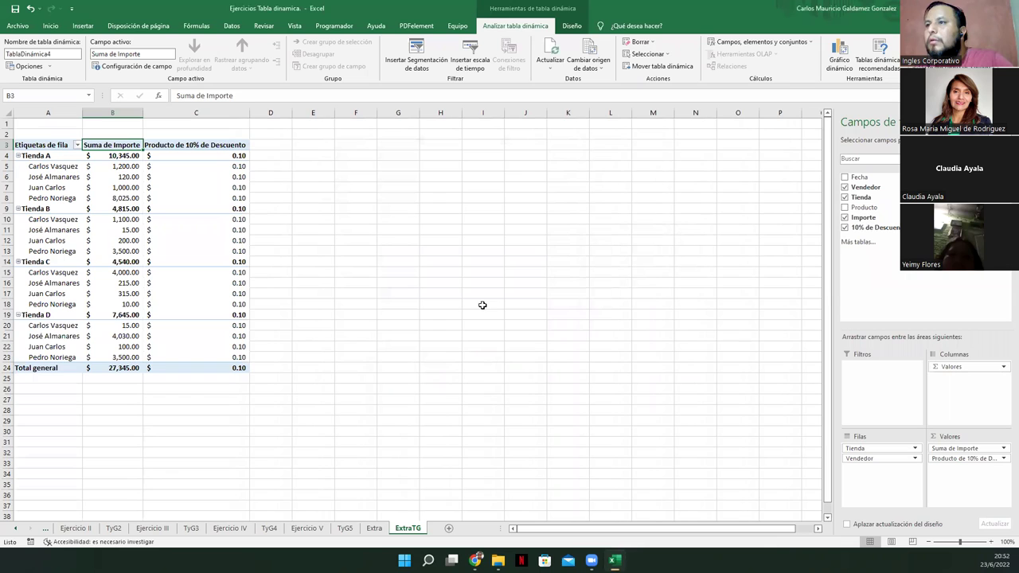
Remove the Producto de 10% de Descuento field and click outside the pivot
left_click(1001, 460)
left_click(935, 437)
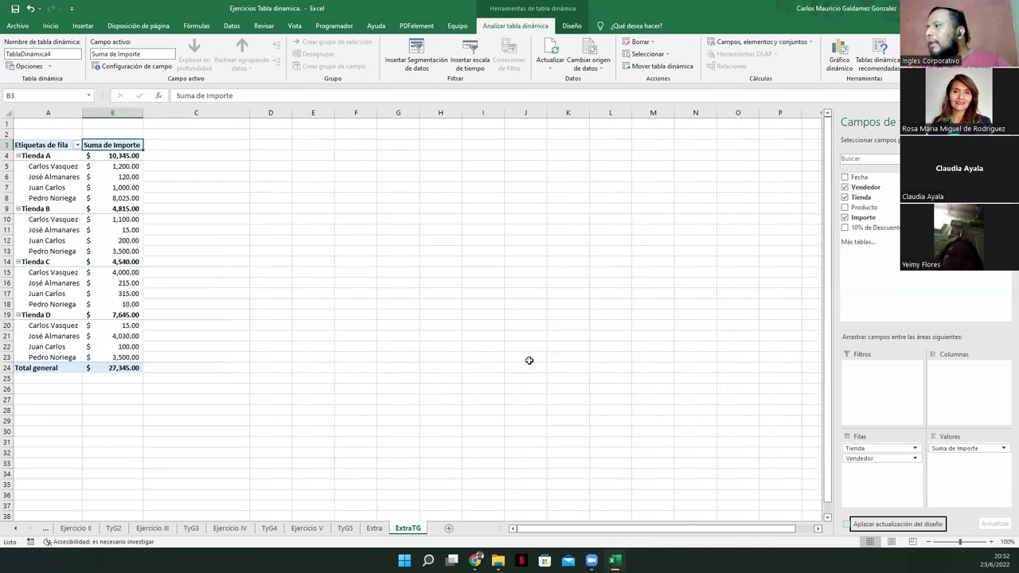
left_click(466, 300)
View the reference pivot on Extra, move ExtraTG ahead of Extra, and select B3:B24
left_click(97, 207)
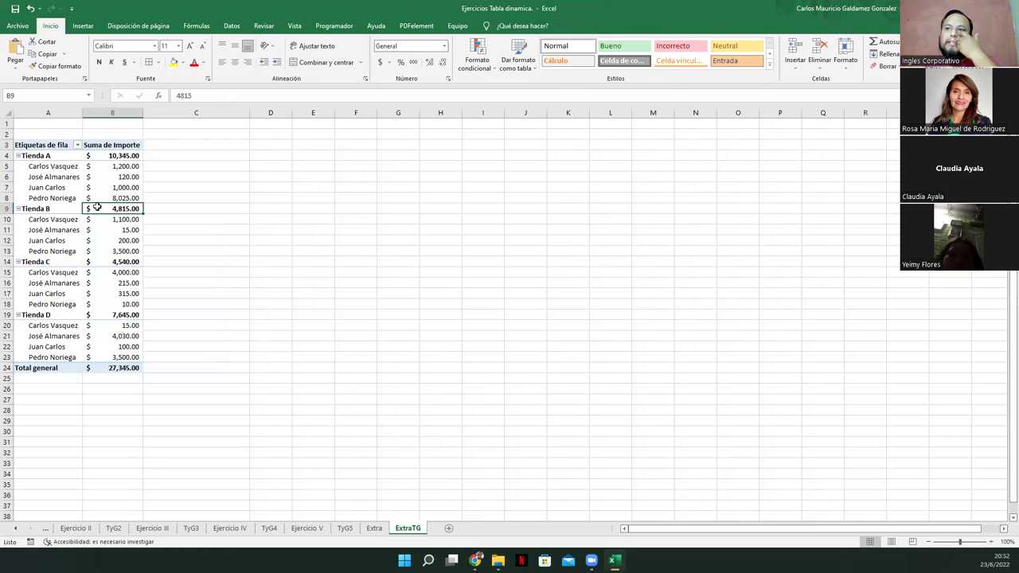
left_click(380, 529)
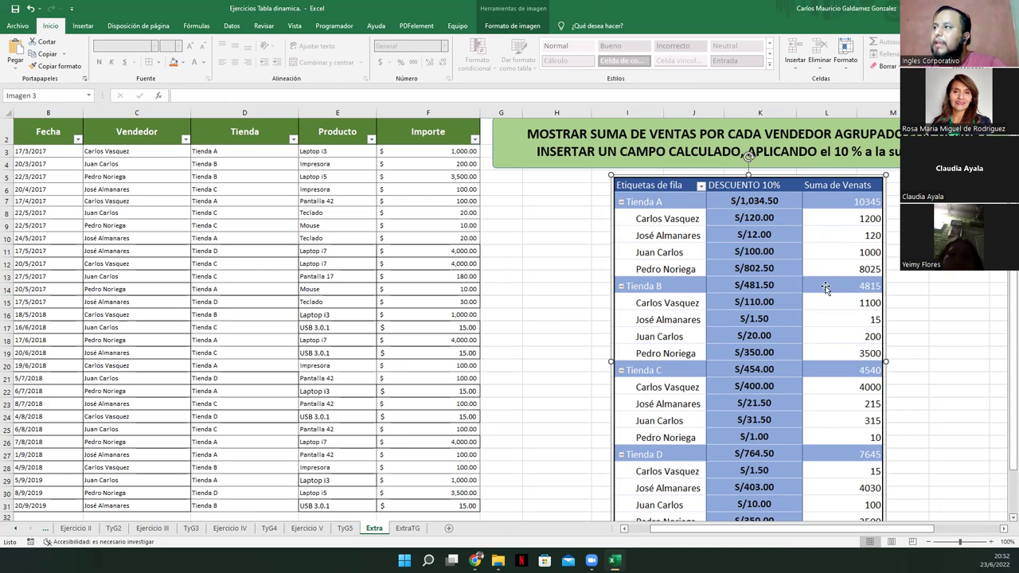
left_click_drag(417, 533, 368, 529)
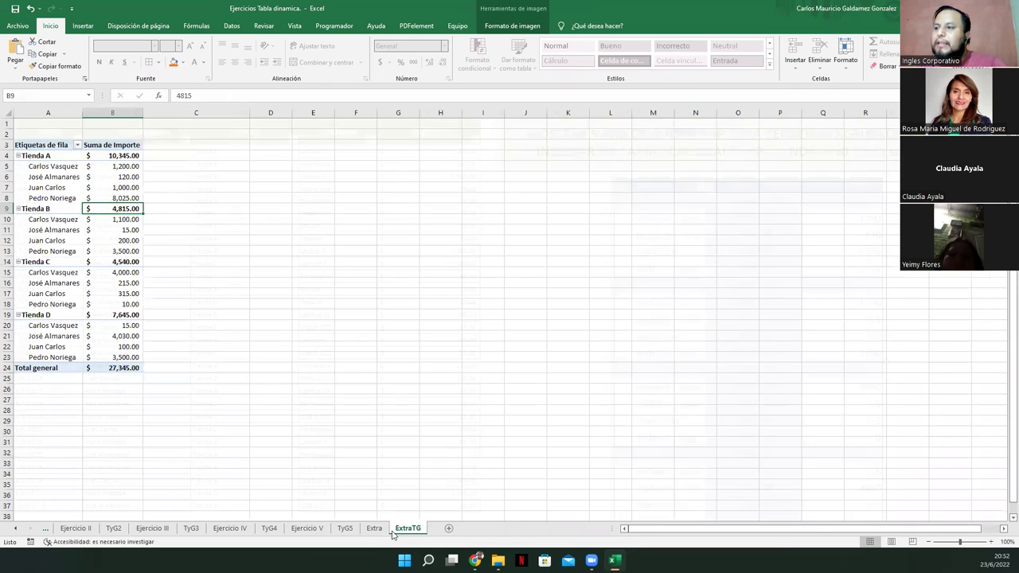
left_click_drag(106, 145, 107, 368)
left_click(515, 25)
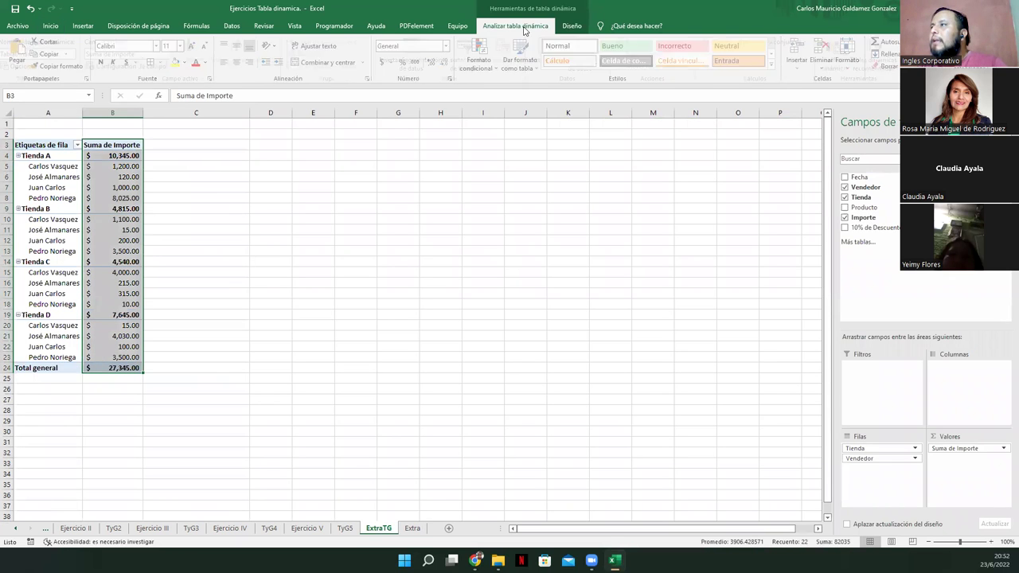
left_click(718, 45)
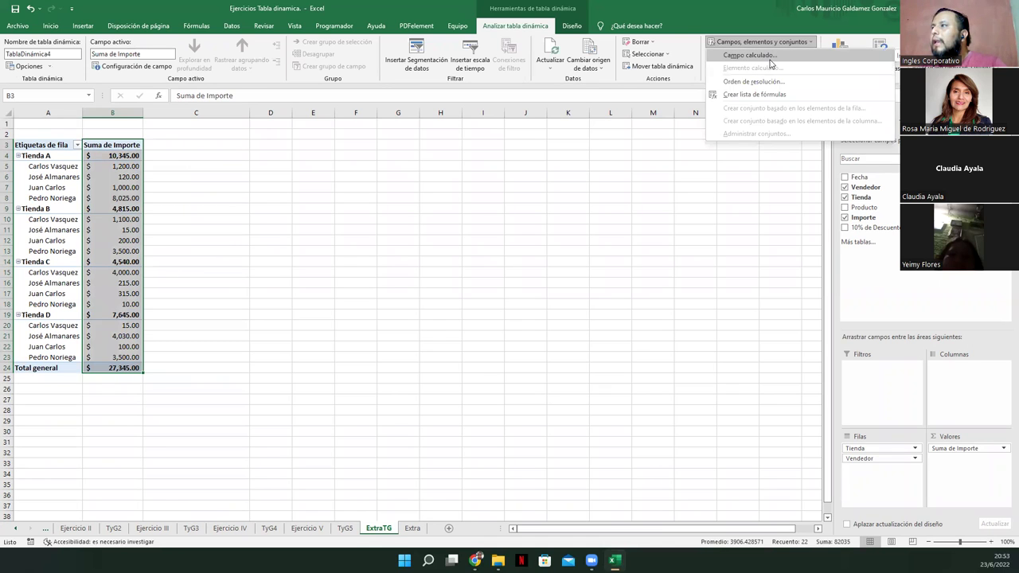
left_click(748, 55)
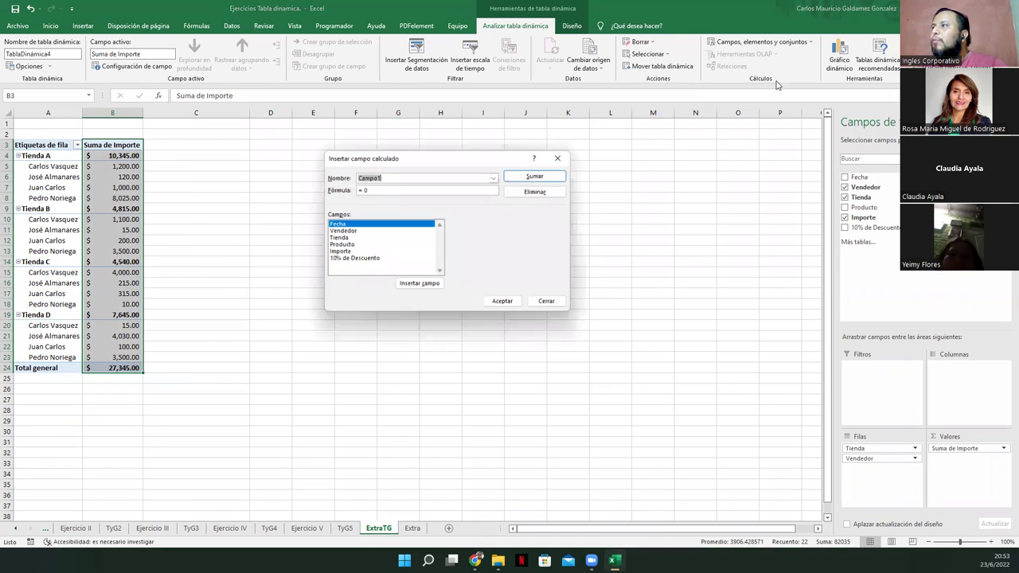
left_click(365, 190)
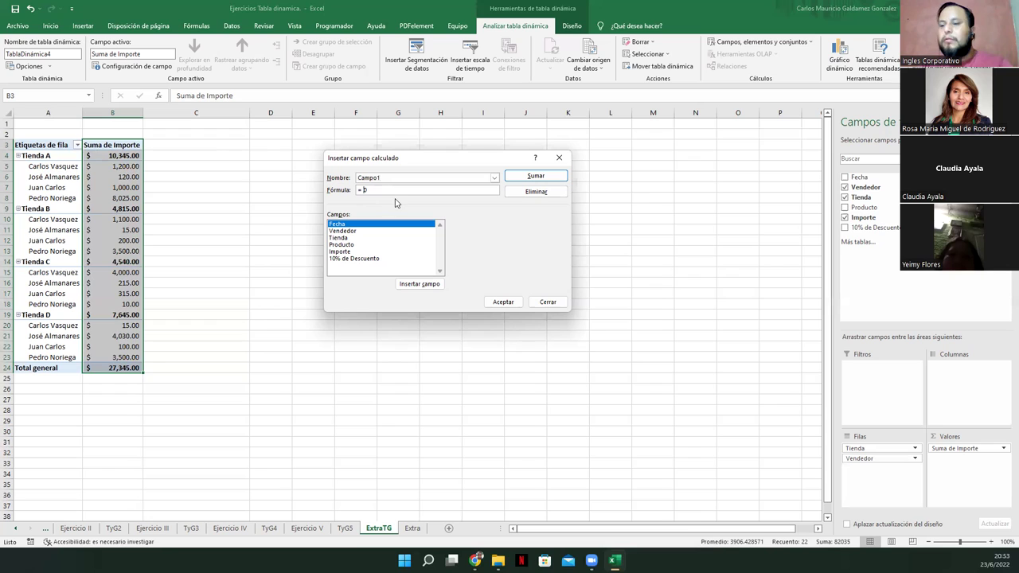
key("BackSpace")
key("BackSpace")
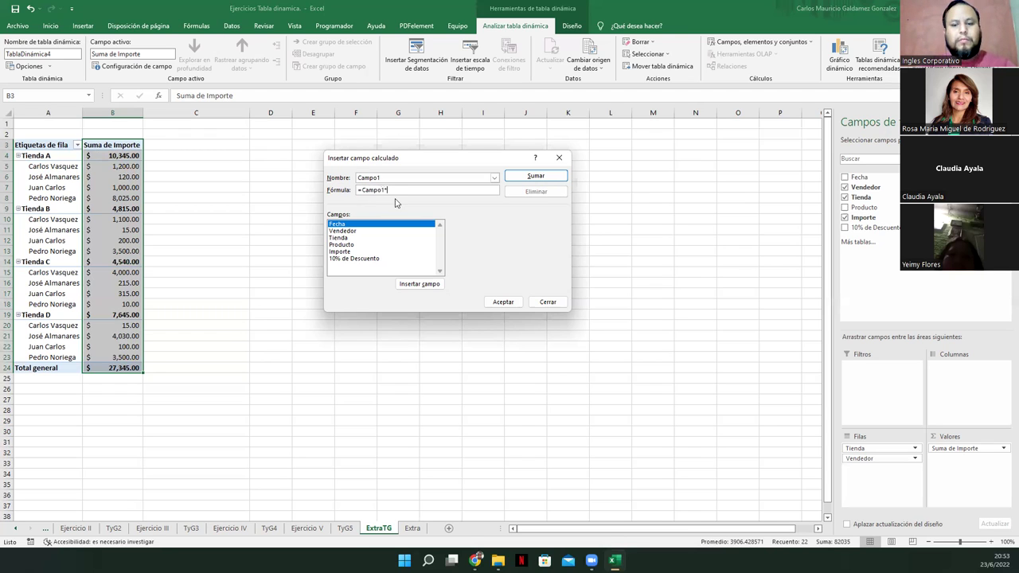
key("Return")
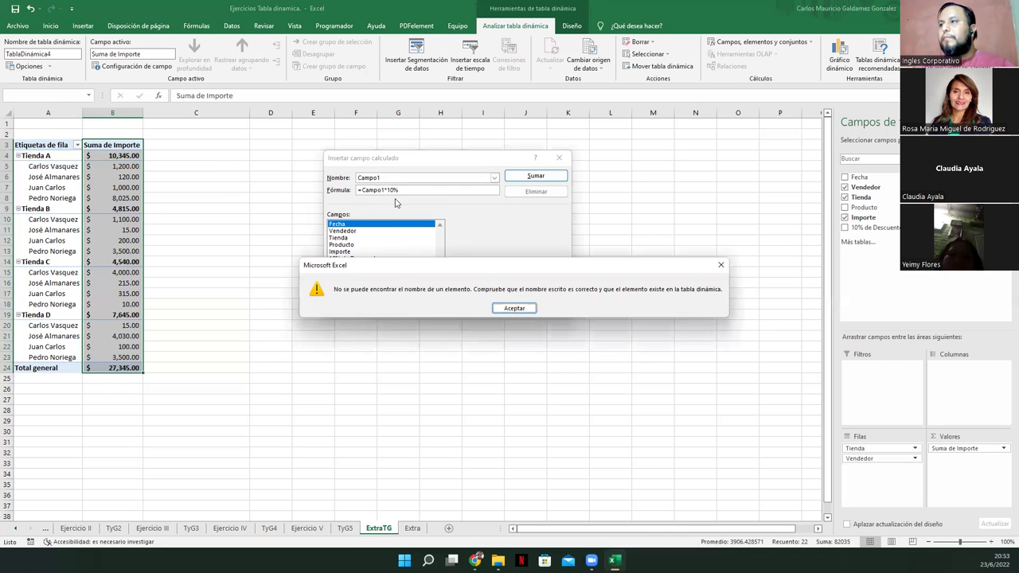
left_click(503, 309)
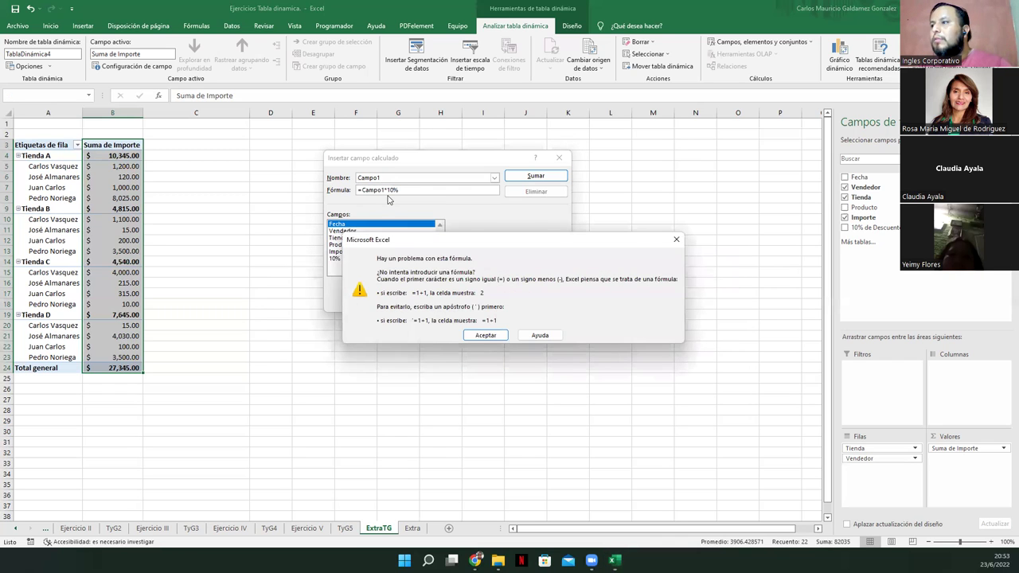
key("Return")
left_click(404, 189)
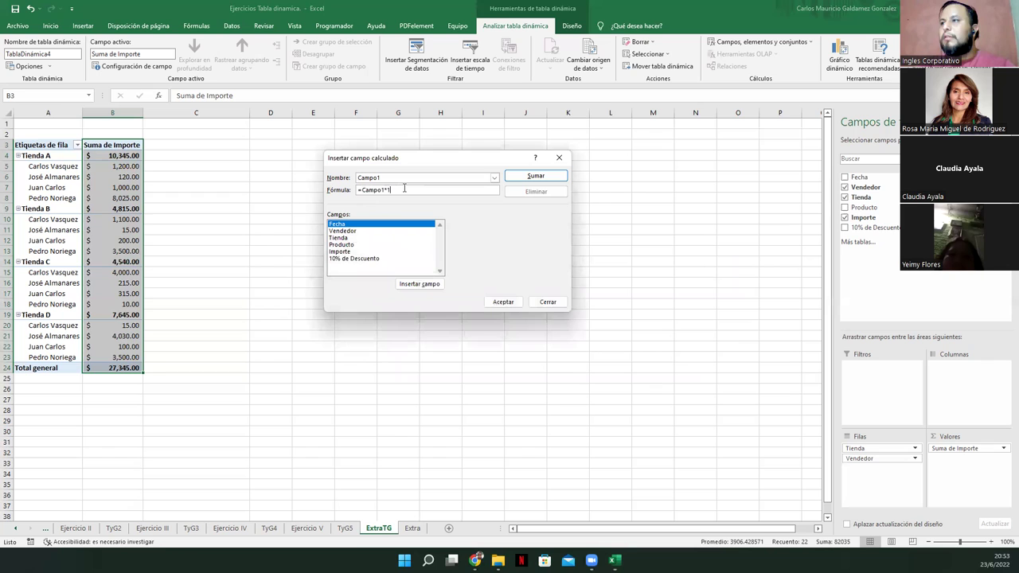
key("Return")
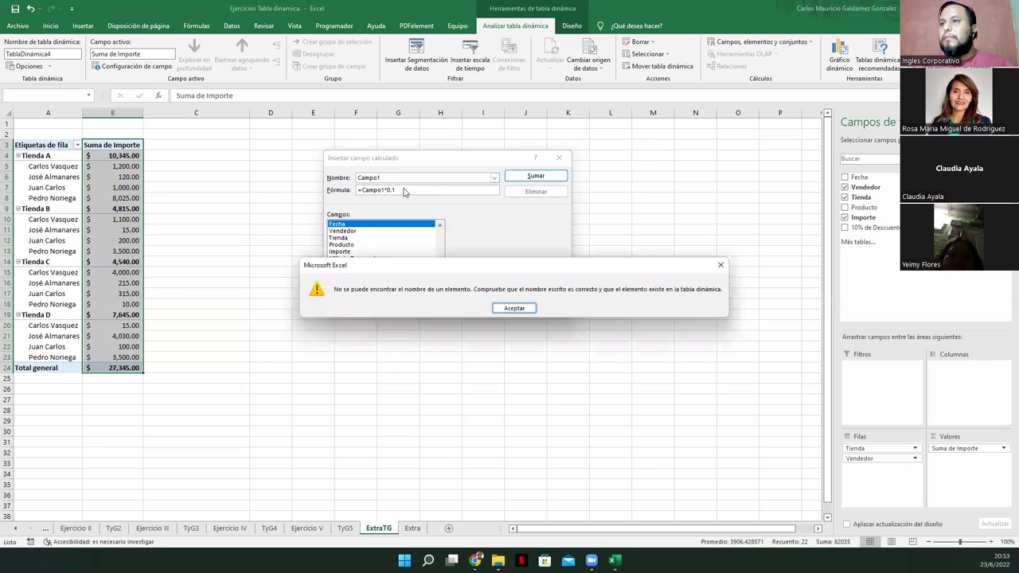
left_click(509, 310)
left_click(478, 335)
left_click(354, 251)
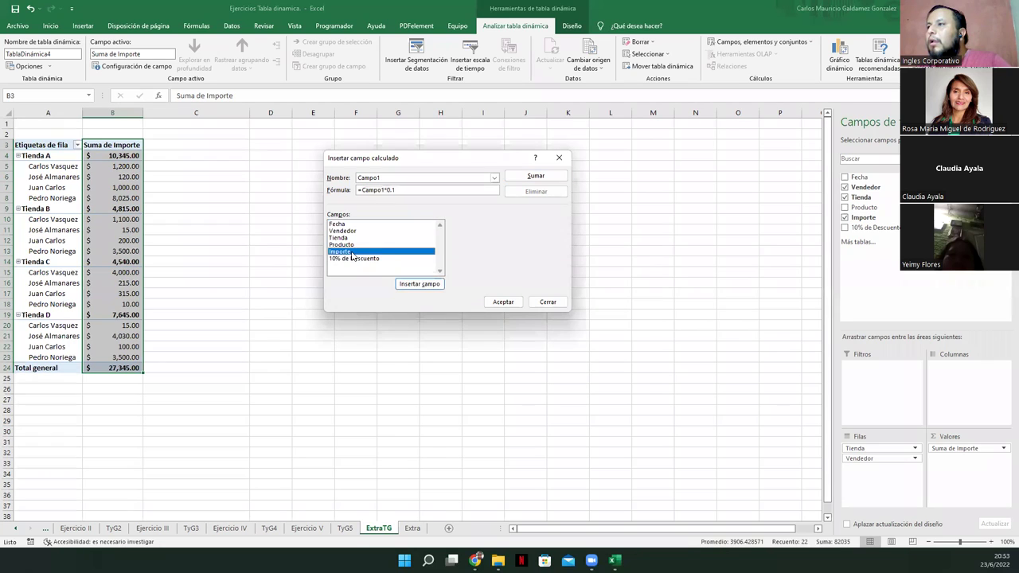
left_click(490, 306)
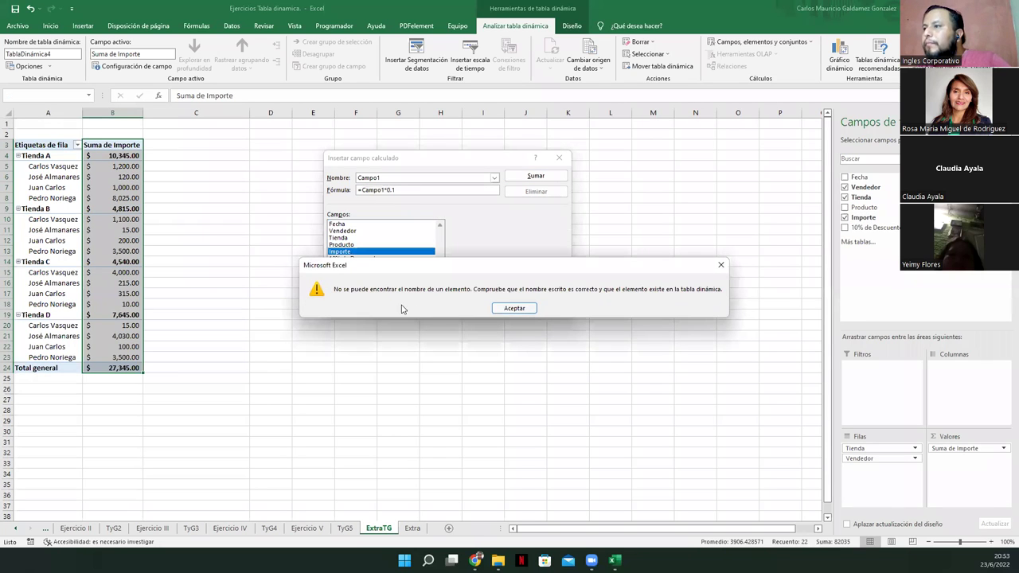
left_click(510, 309)
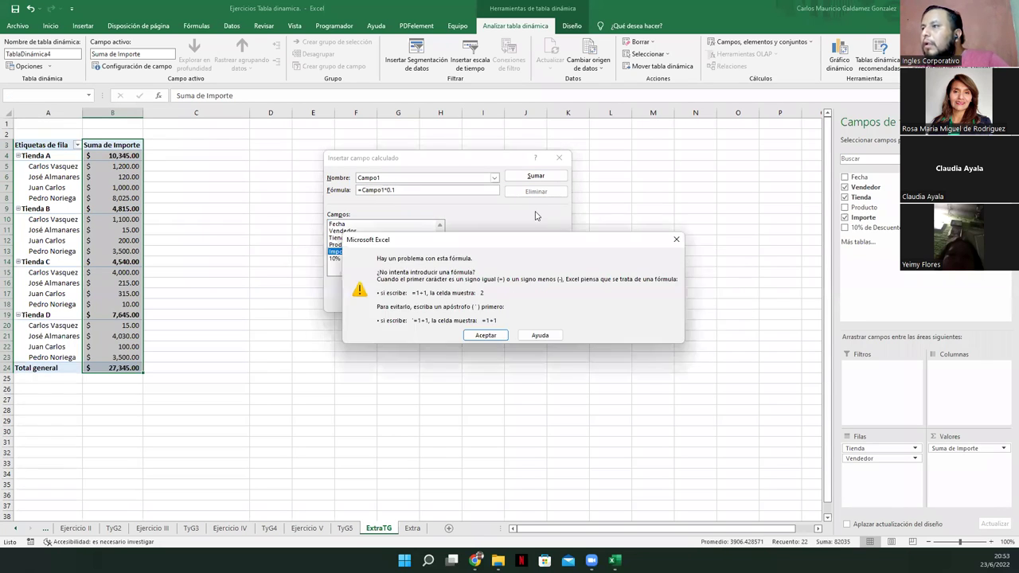
left_click(490, 342)
key("Escape")
left_click(147, 177)
left_click_drag(105, 144, 116, 368)
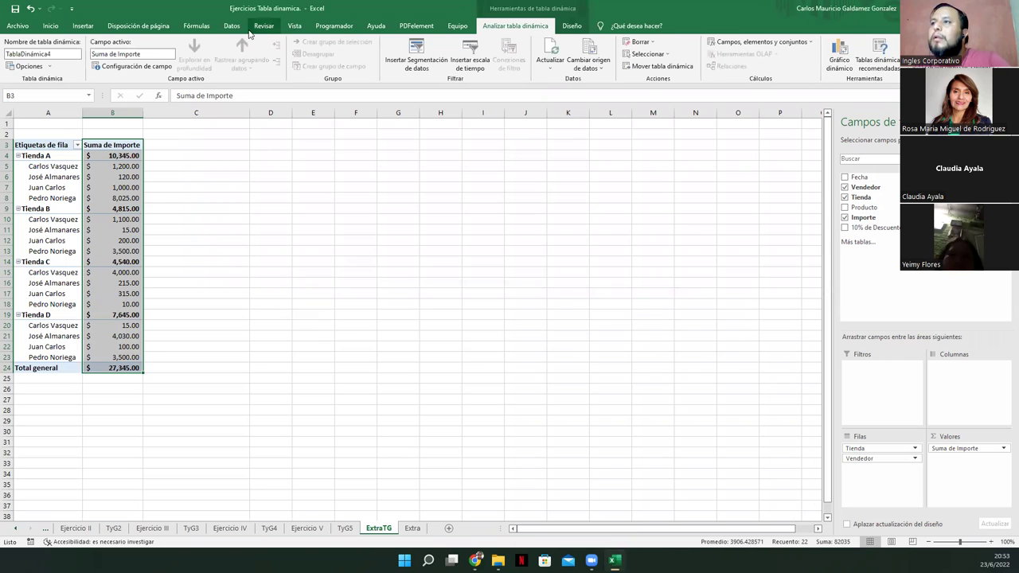
Name the selected range B3:B24 Suma_de_Importe via Asignar nombre
left_click(233, 27)
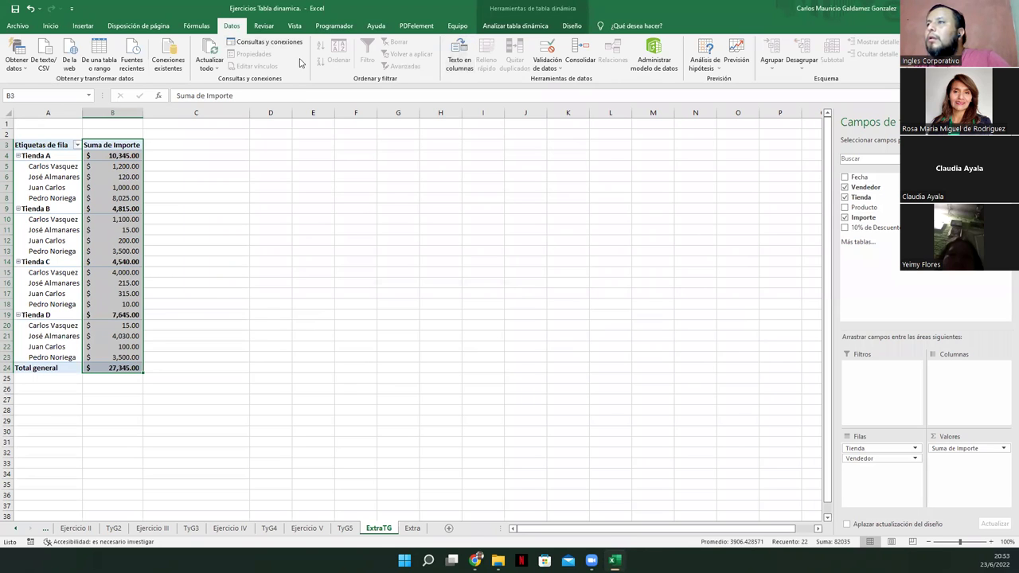
left_click(197, 26)
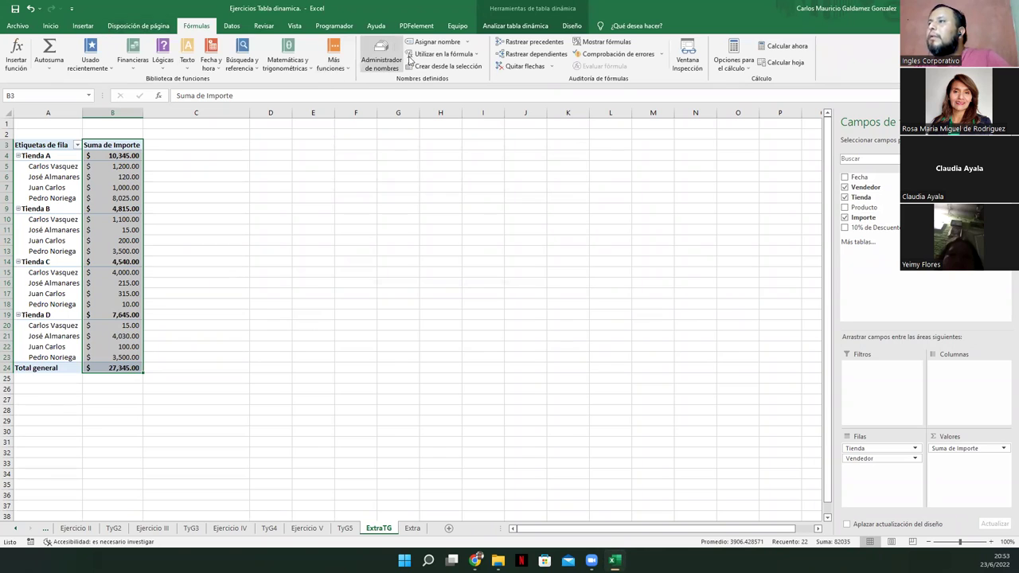
left_click(436, 41)
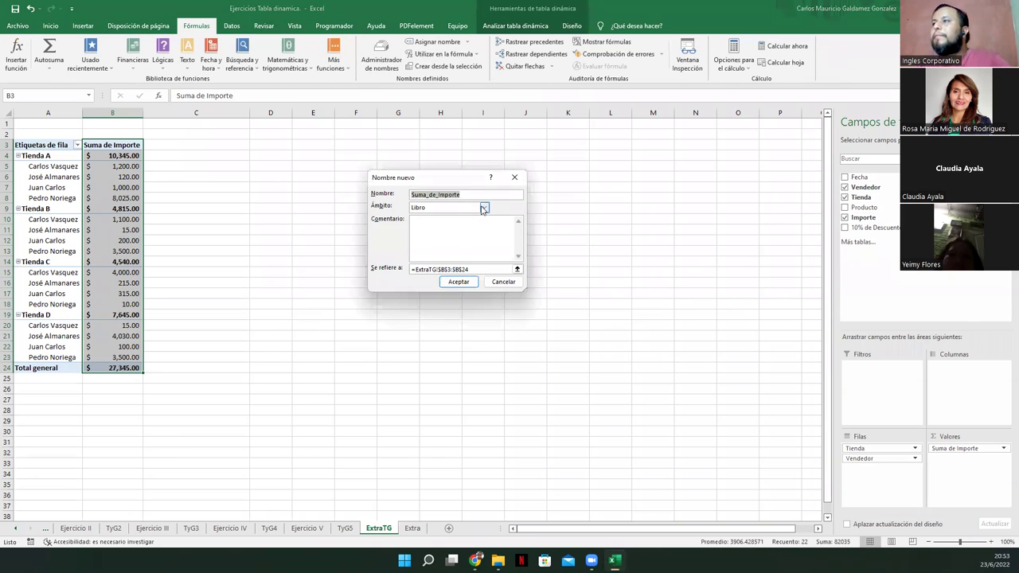
left_click(458, 282)
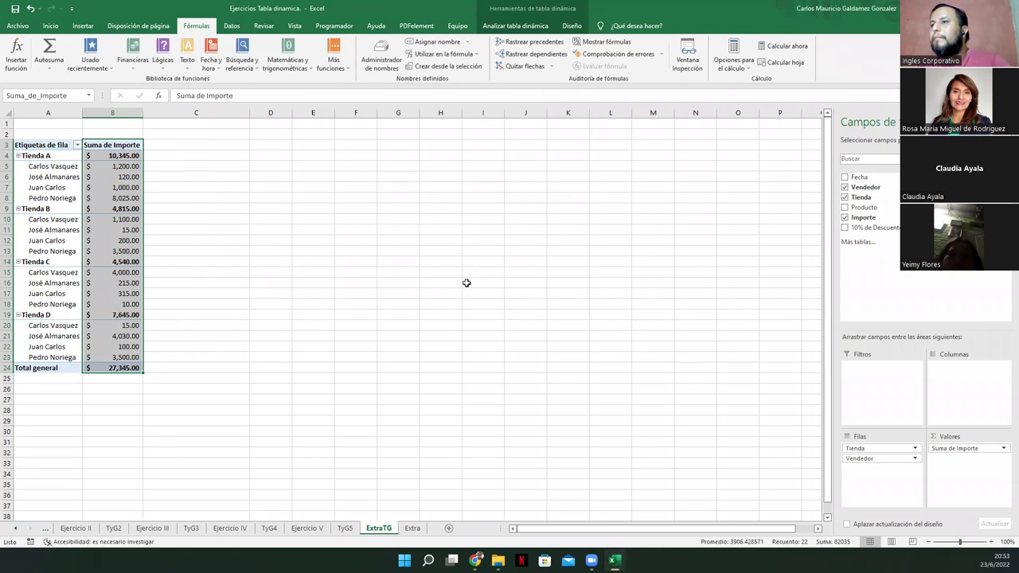
Select header B3 and open, then close, the Campos, elementos y conjuntos options
left_click(522, 24)
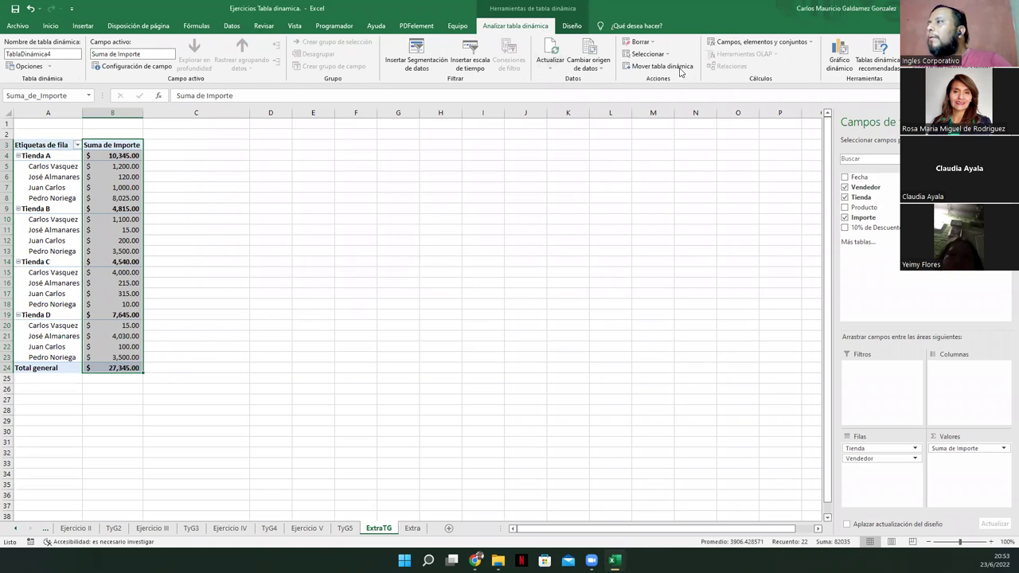
left_click(102, 145)
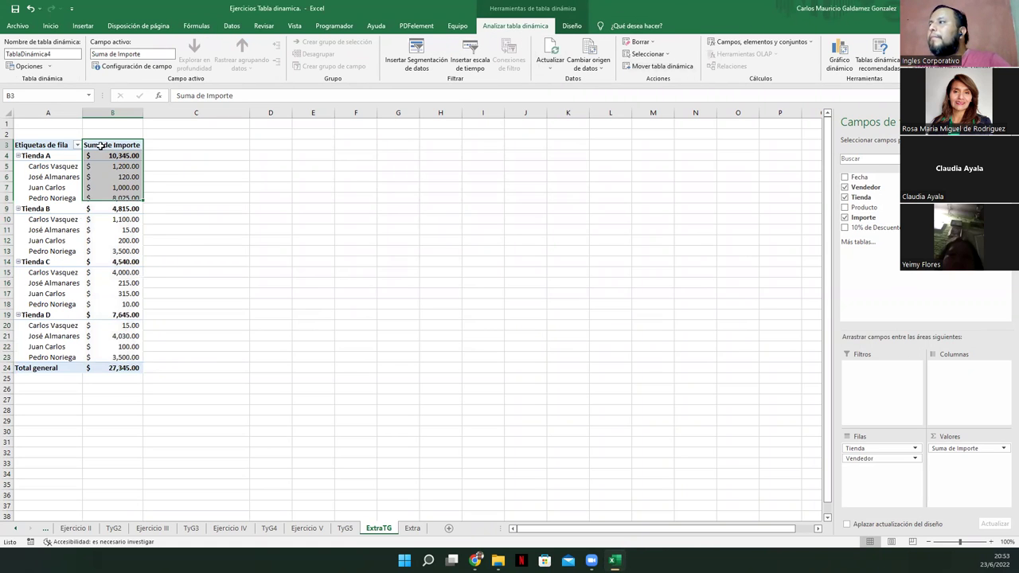
left_click(737, 42)
left_click(738, 45)
left_click(736, 43)
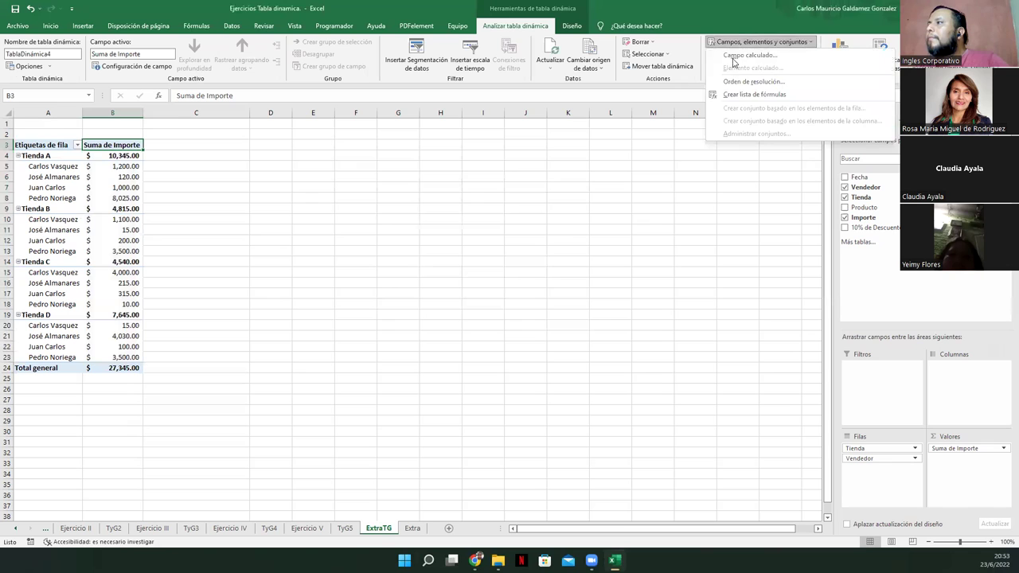
left_click(736, 56)
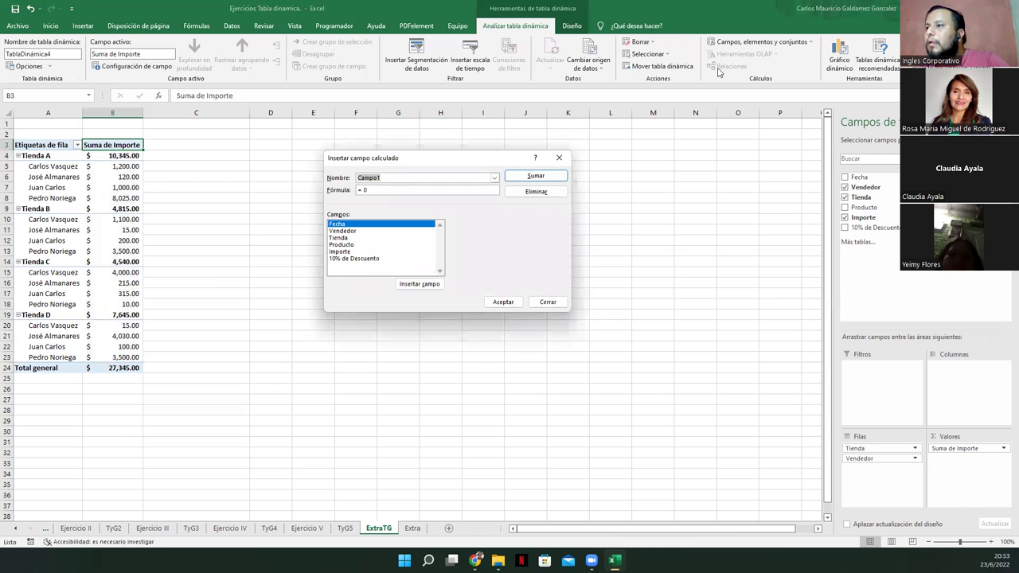
left_click(419, 284)
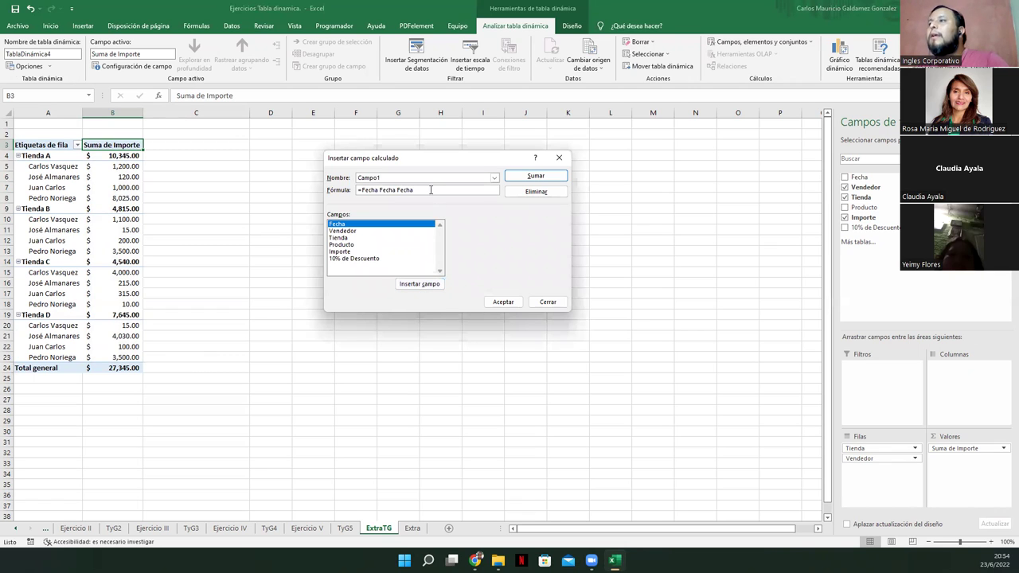
key("BackSpace")
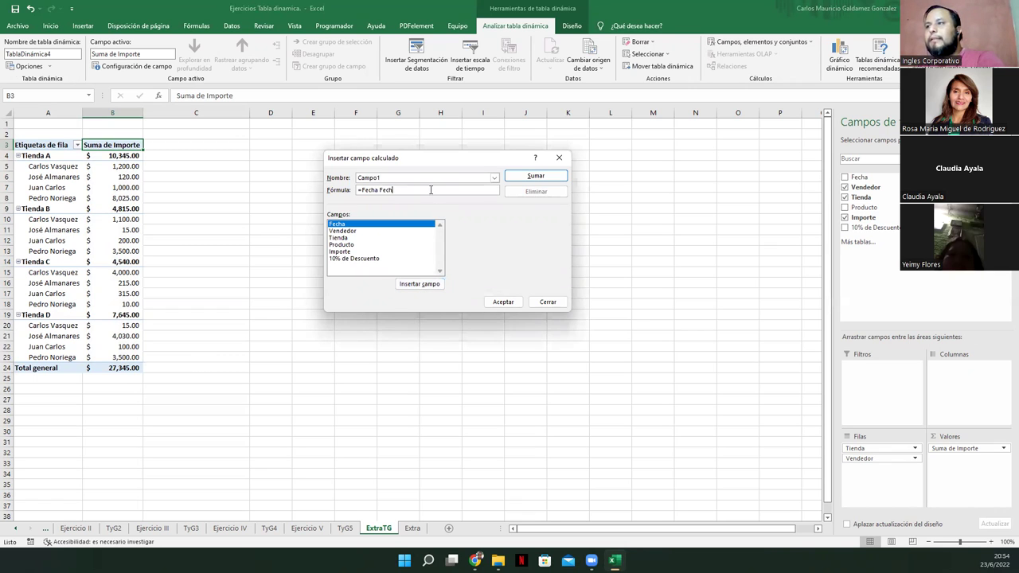
key("BackSpace")
key("BackSpace")
key("BackSpace")
key("BackSpace")
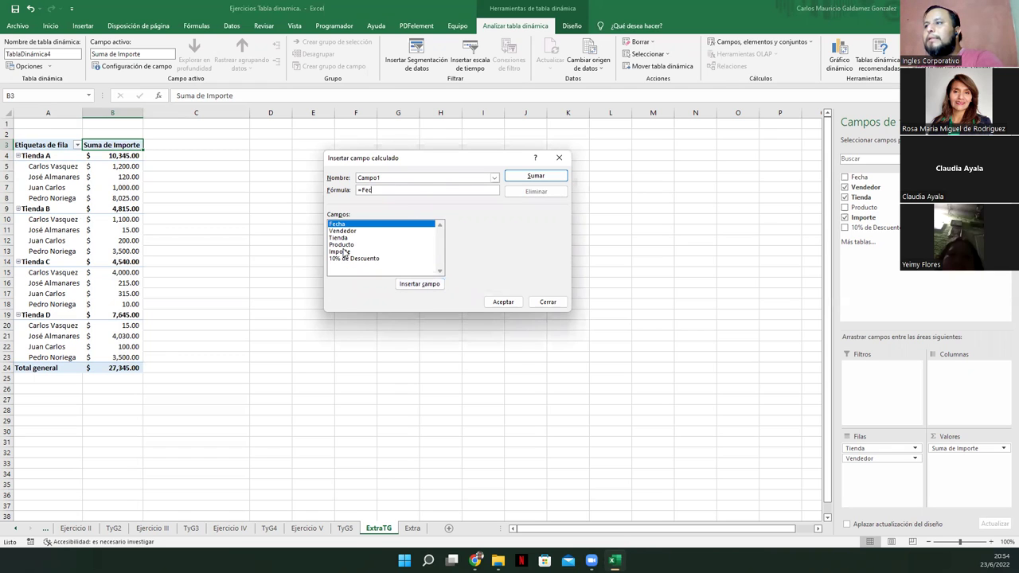
left_click(342, 252)
left_click(407, 283)
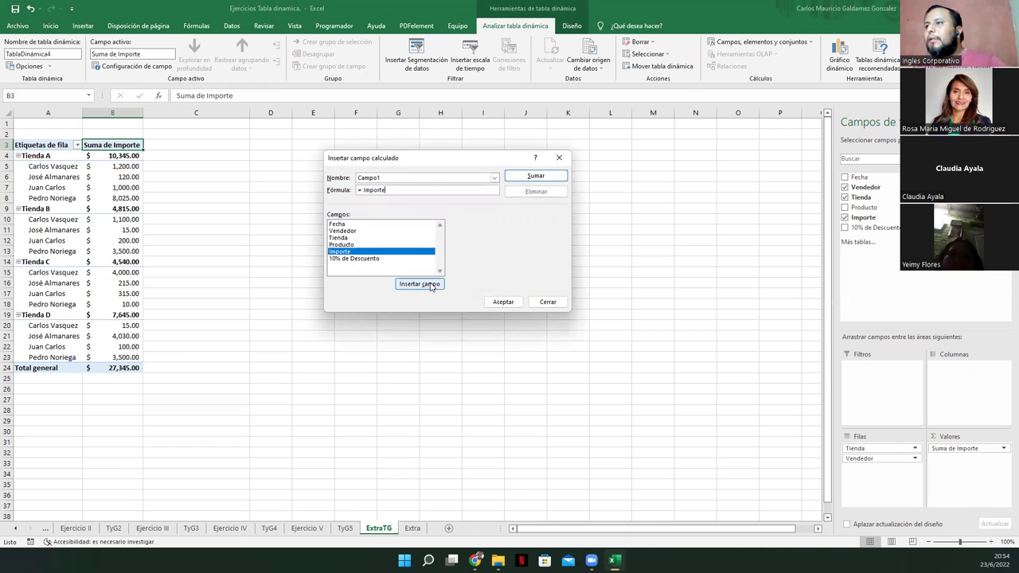
type("*10%")
left_click_drag(487, 178, 306, 175)
type("10% Descuento")
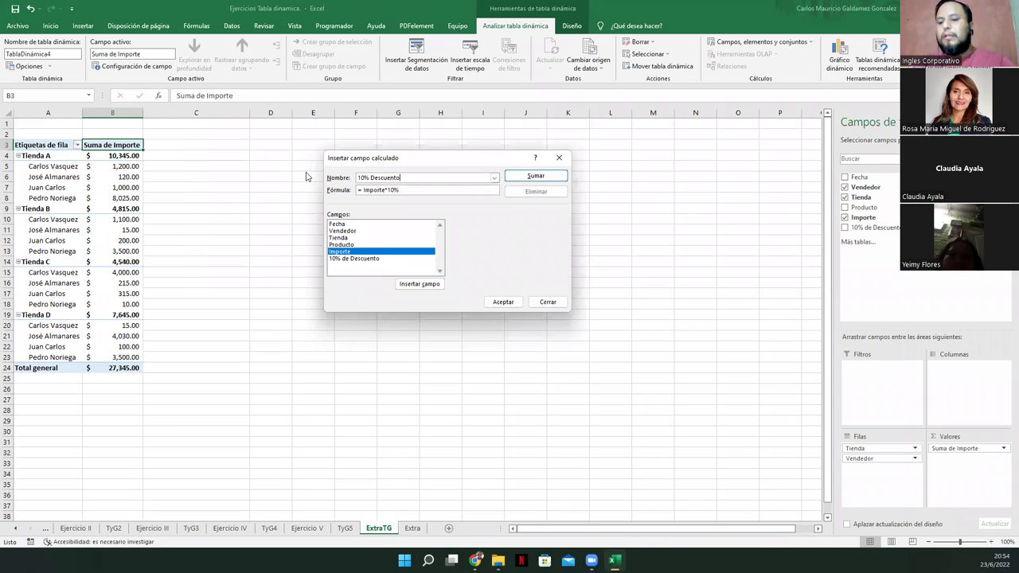
key("Return")
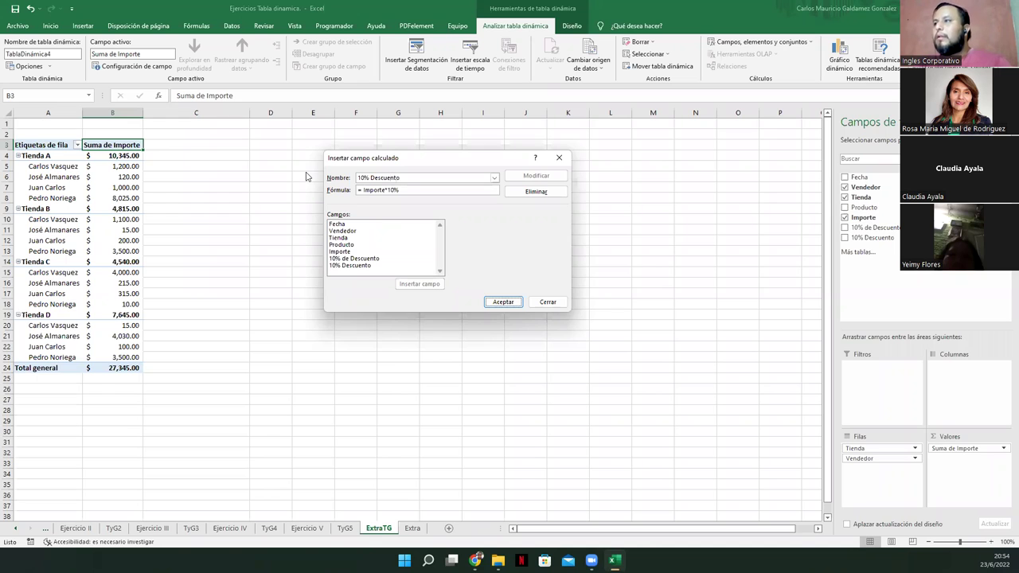
left_click(502, 302)
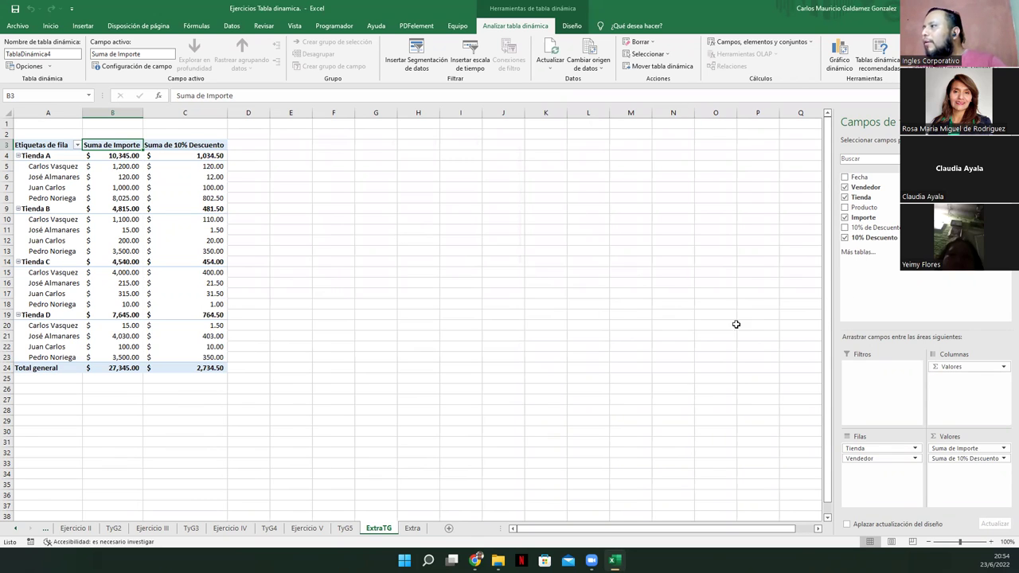
left_click(128, 156)
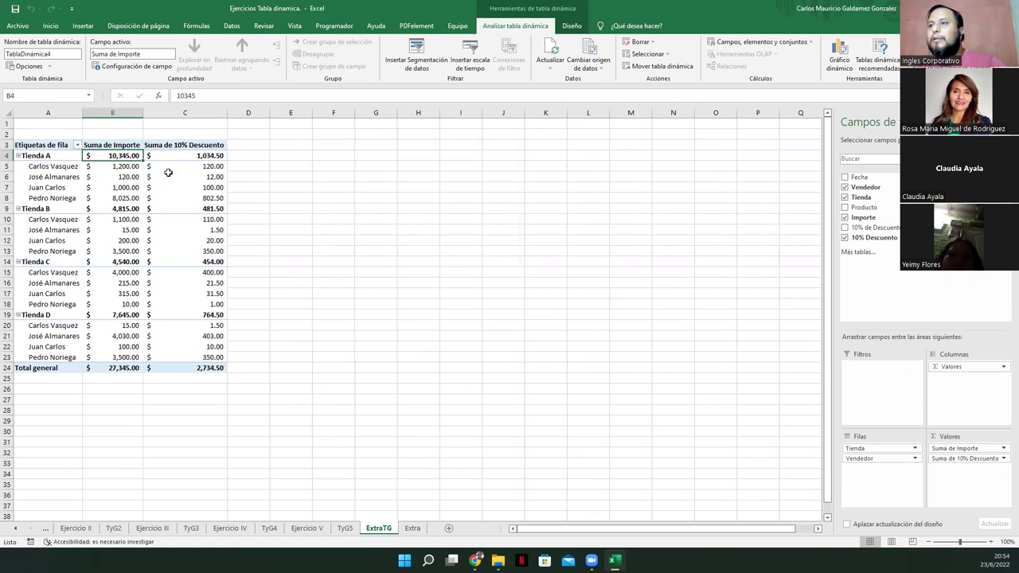
left_click(170, 177)
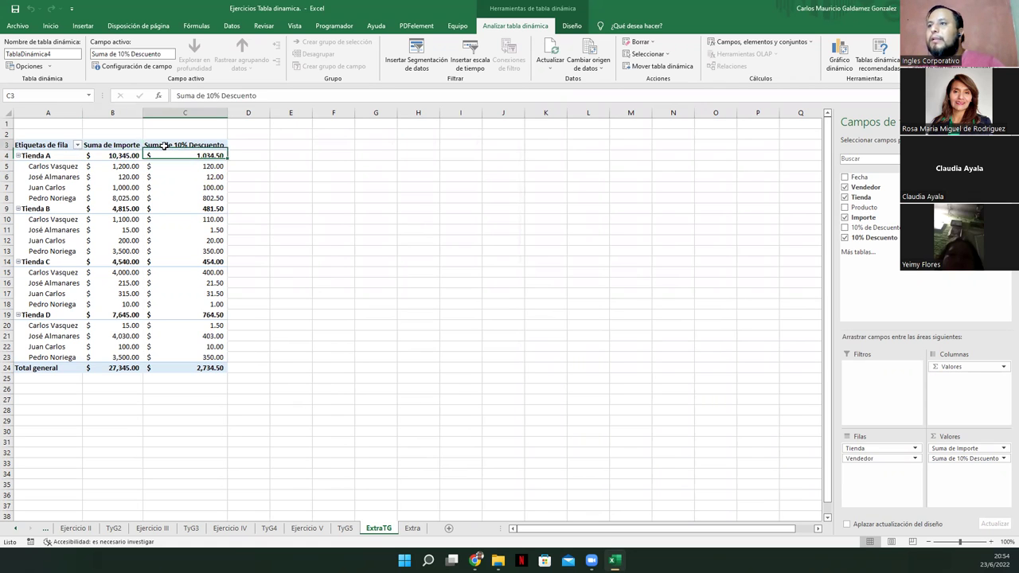
Remove the Suma de 10% Descuento field from the pivot values
right_click(165, 147)
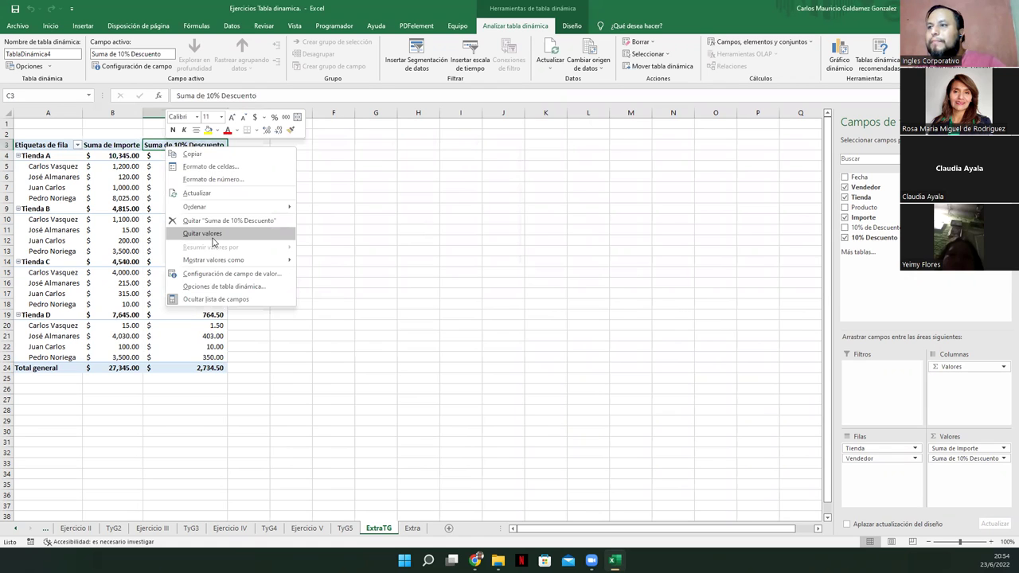
left_click(211, 220)
left_click(91, 146)
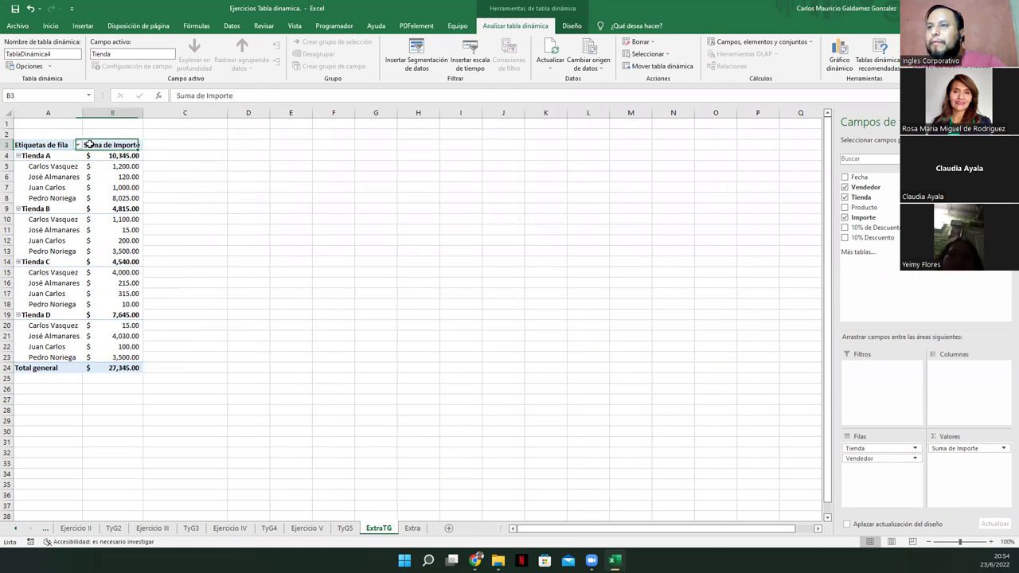
left_click(61, 145)
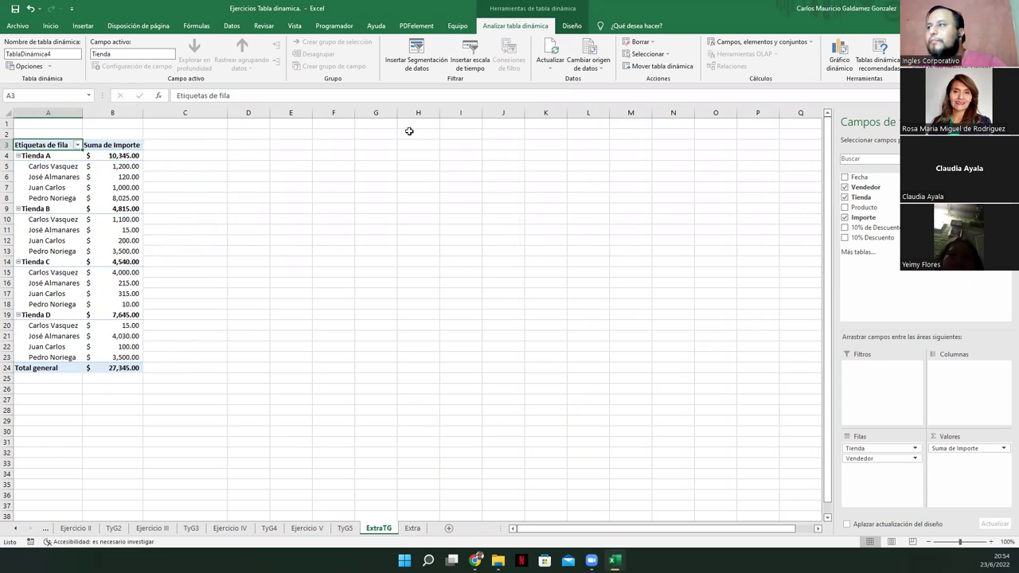
Define calculated field '10% de Descuento' as Importe*10% and add it to the values
left_click(734, 43)
left_click(741, 58)
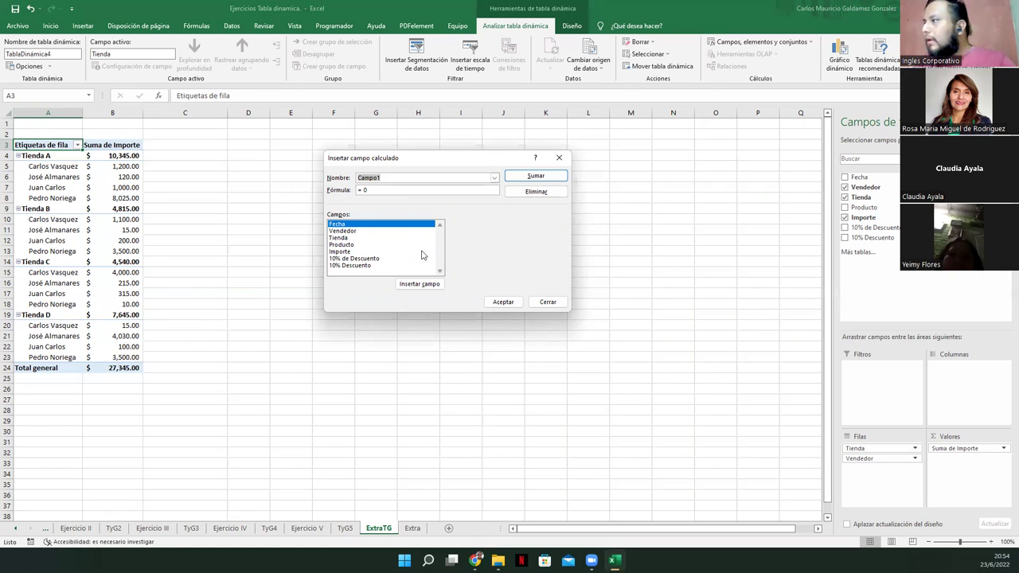
type("1")
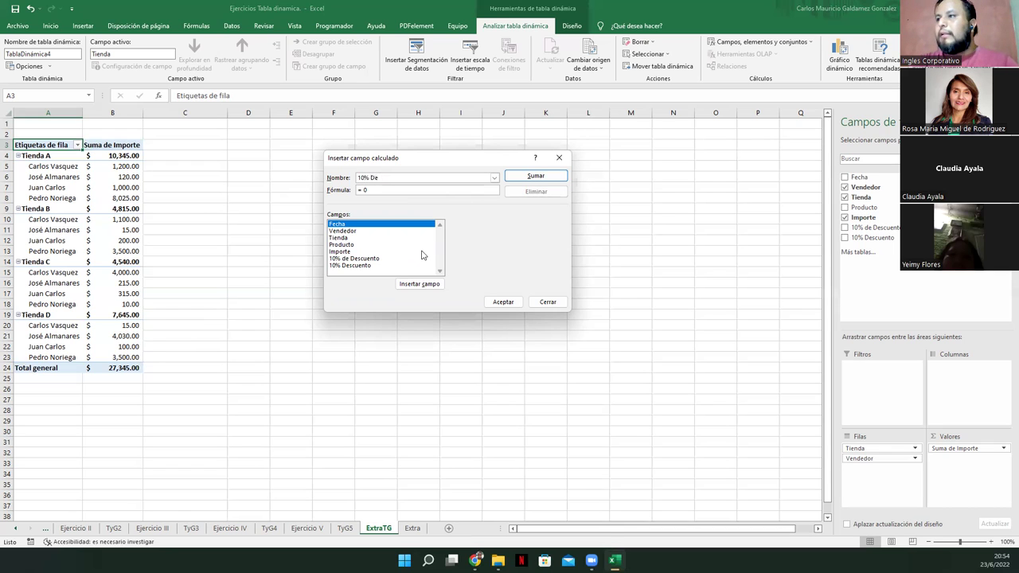
type("0% de Descuento")
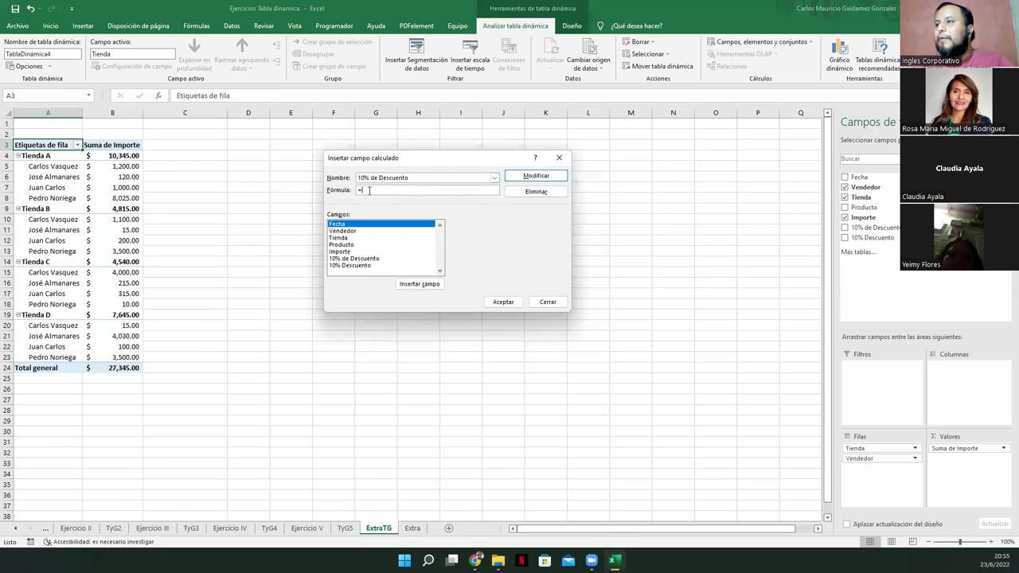
left_click(346, 253)
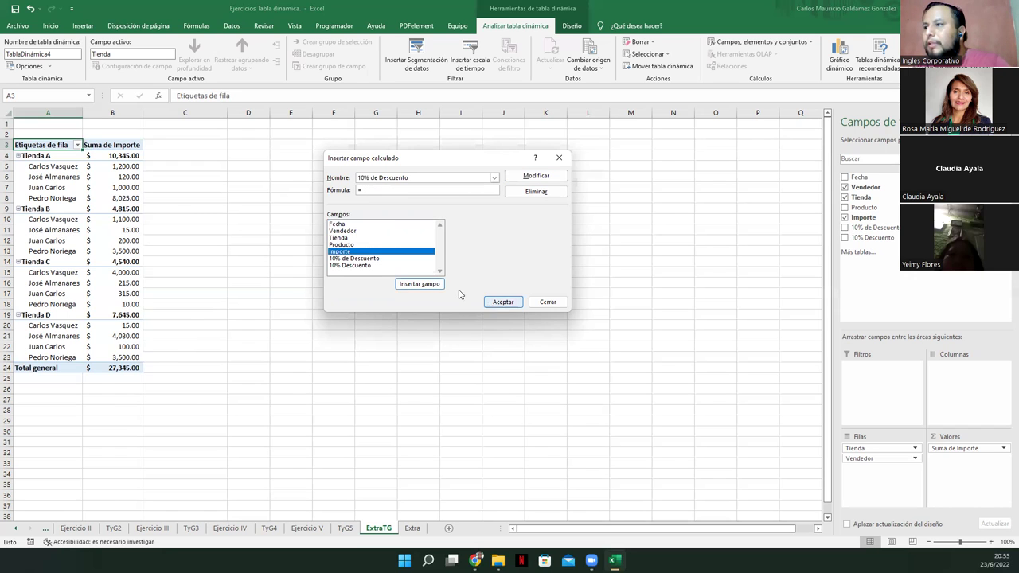
left_click(422, 283)
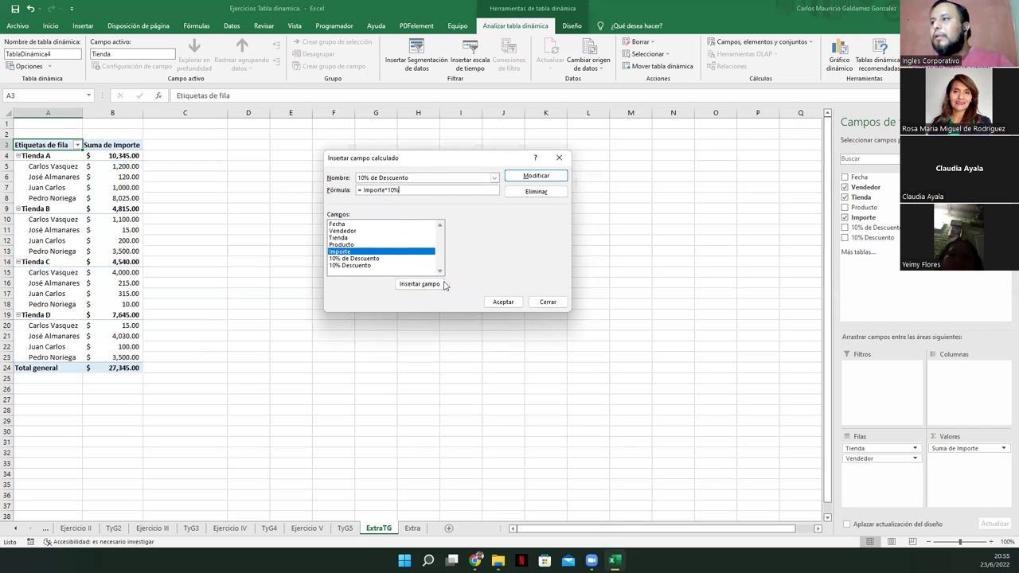
left_click(503, 302)
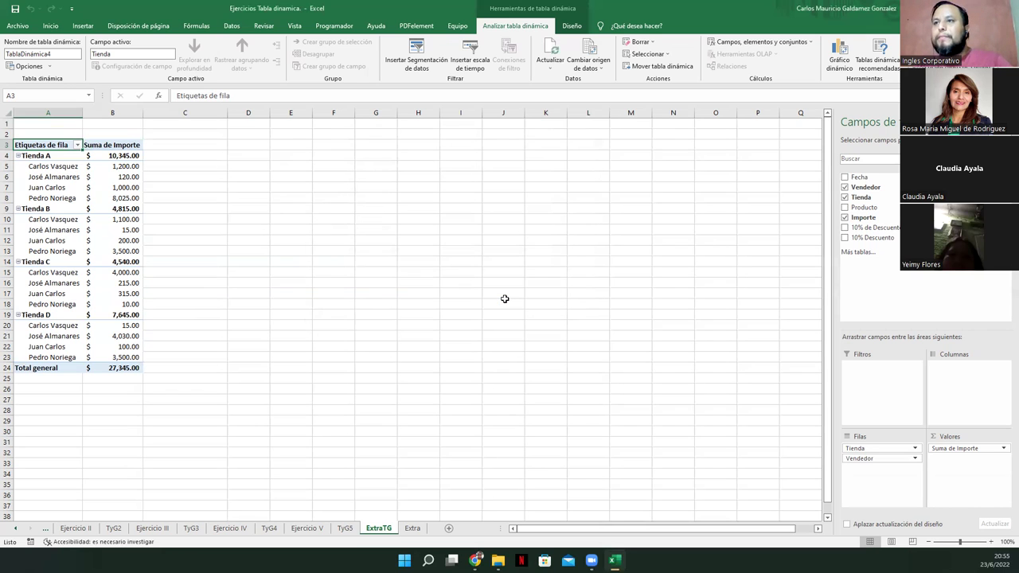
left_click(845, 238)
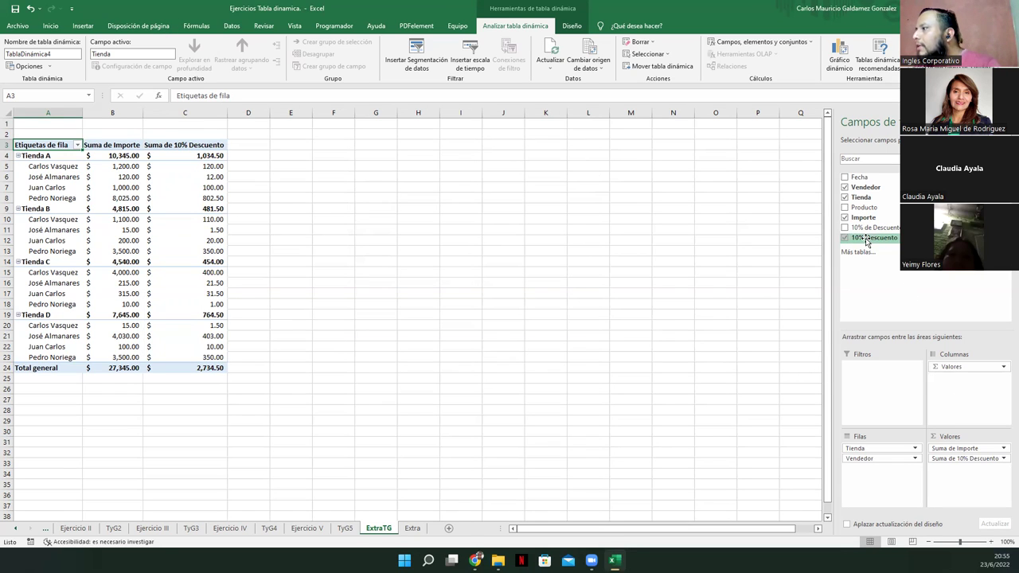
Move Suma de 10% Descuento ahead of Suma de Importe, then switch to the TyG5 sheet
mouse_move(945, 460)
left_mouse_down()
mouse_move(950, 451)
mouse_move(959, 473)
left_mouse_up()
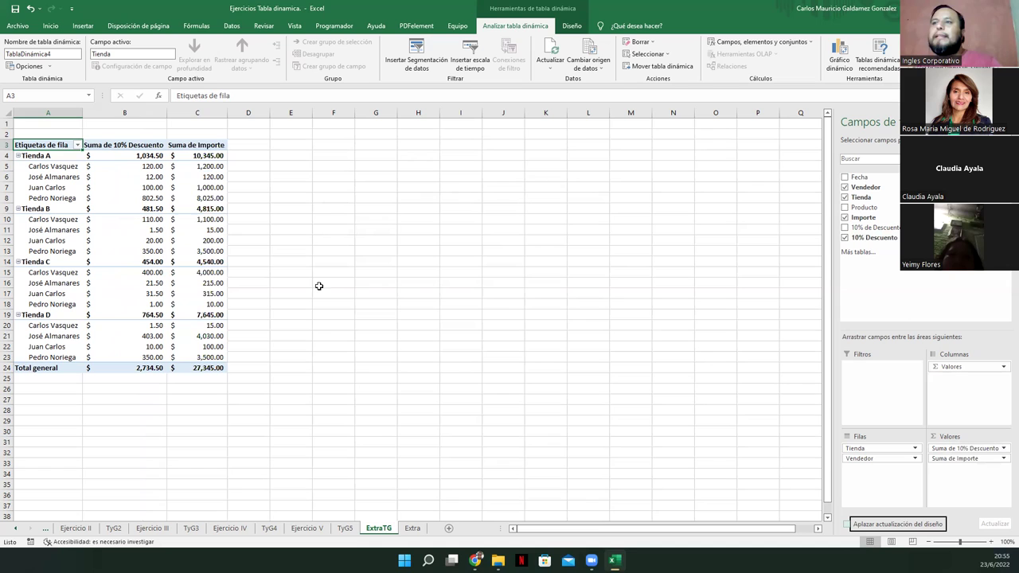
left_click(99, 146)
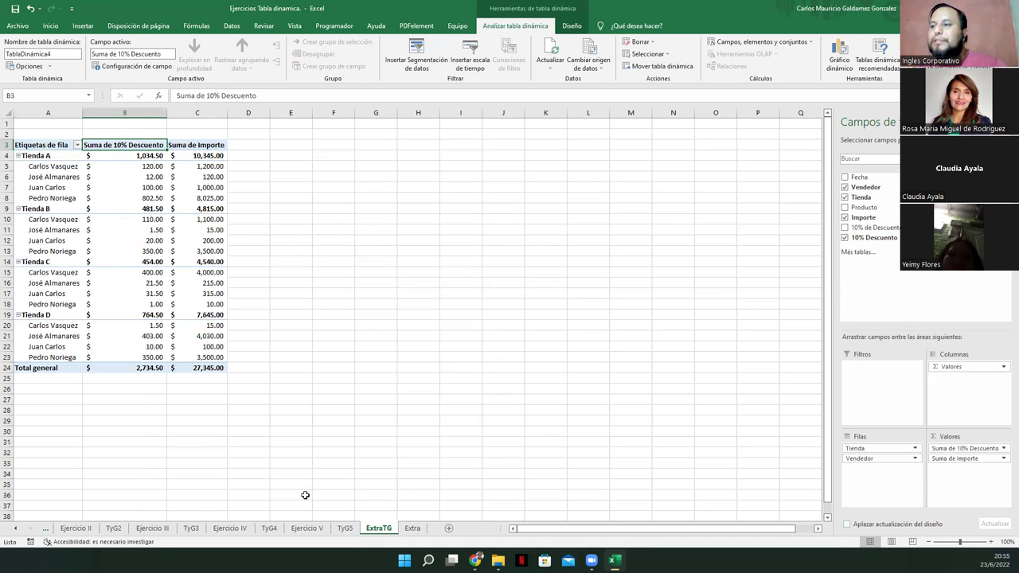
left_click(345, 529)
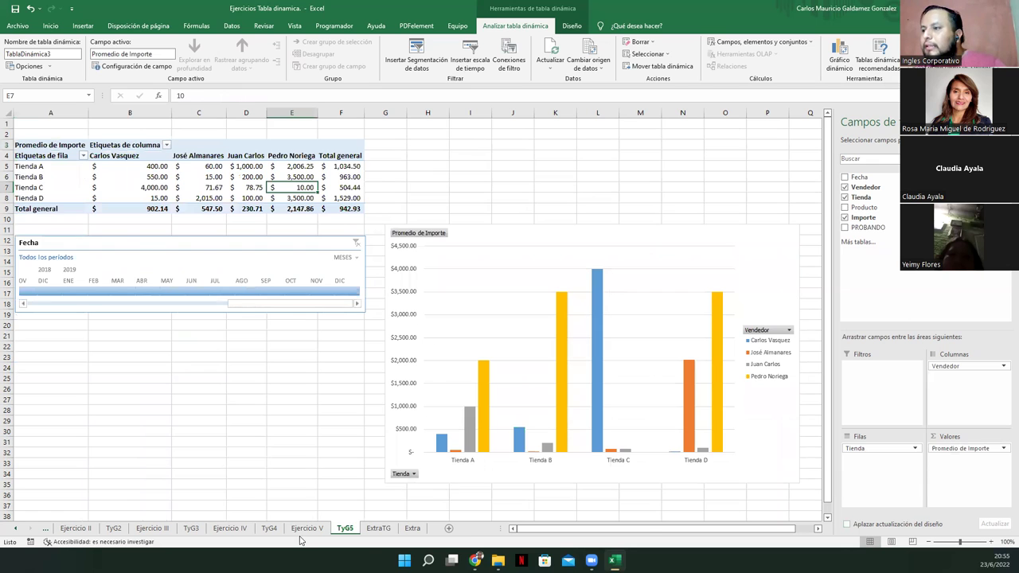
Compare with the target table on the Extra sheet and go back to ExtraTG
left_click(307, 530)
left_click(412, 530)
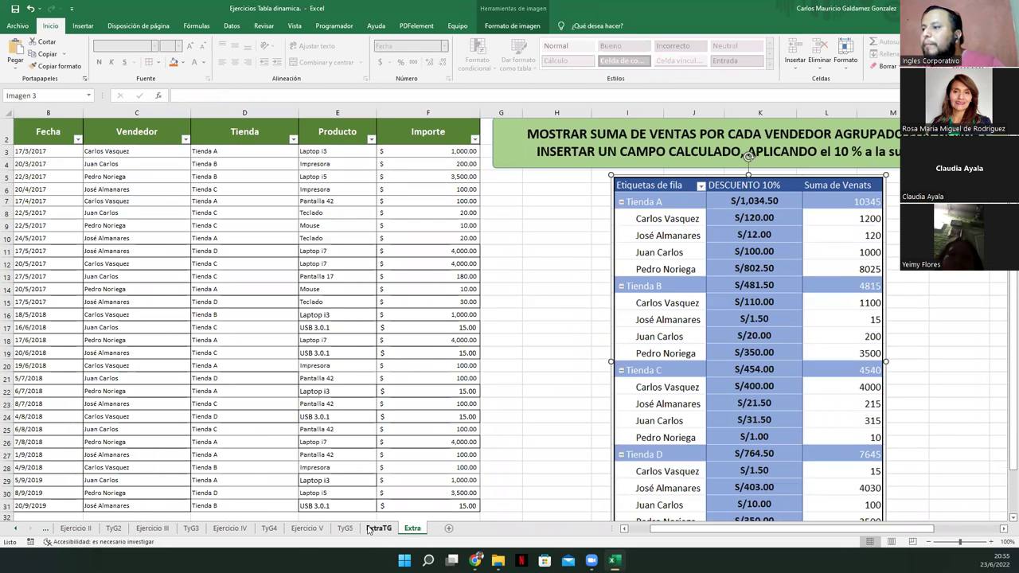
left_click(378, 528)
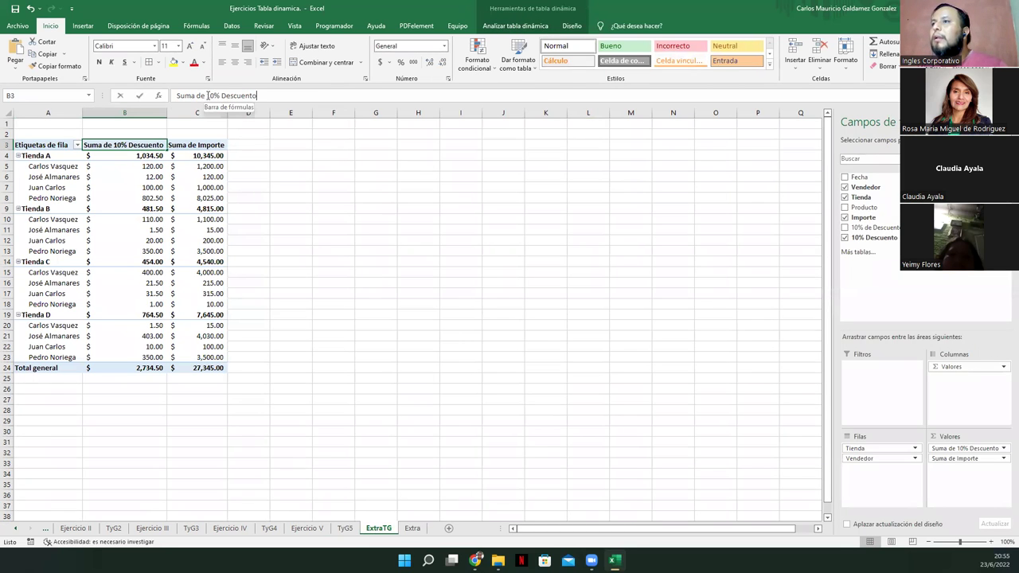
Try dropping the 'Suma de' prefix from header B3, cancelling after the warning so headers stay unchanged
left_click_drag(207, 95, 177, 96)
key("BackSpace")
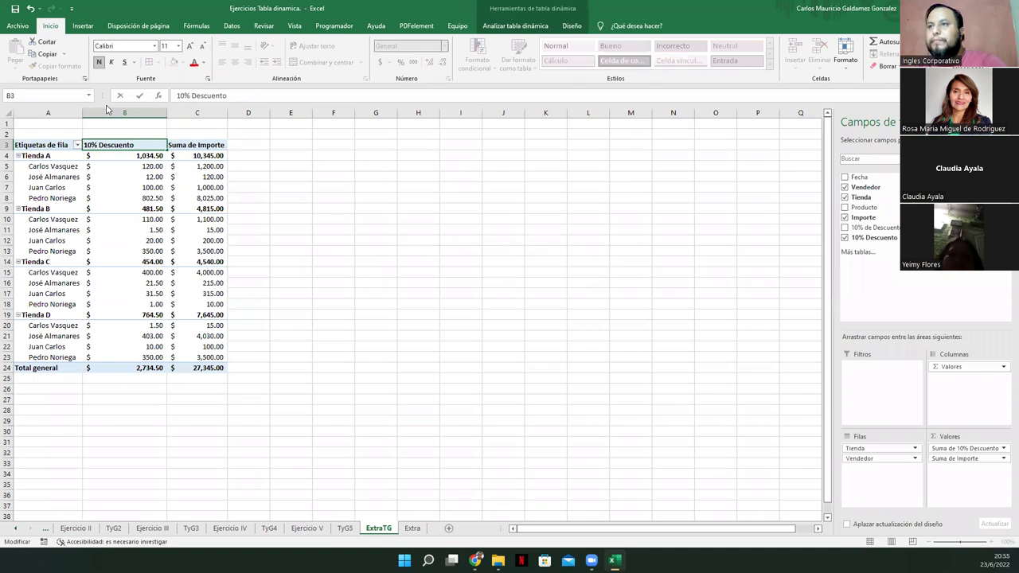
key("Return")
key("Return")
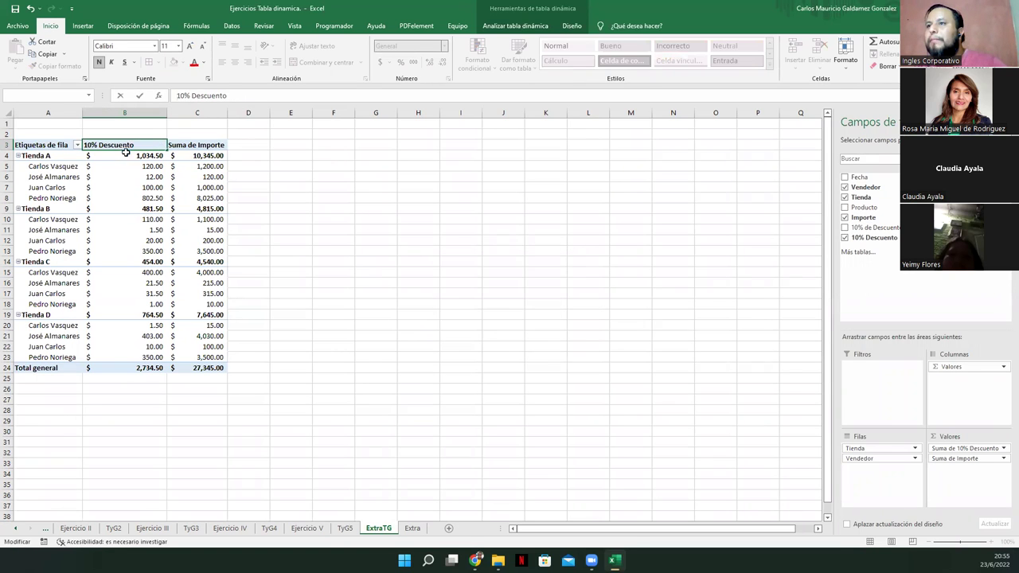
key("Return")
key("Escape")
key("Escape")
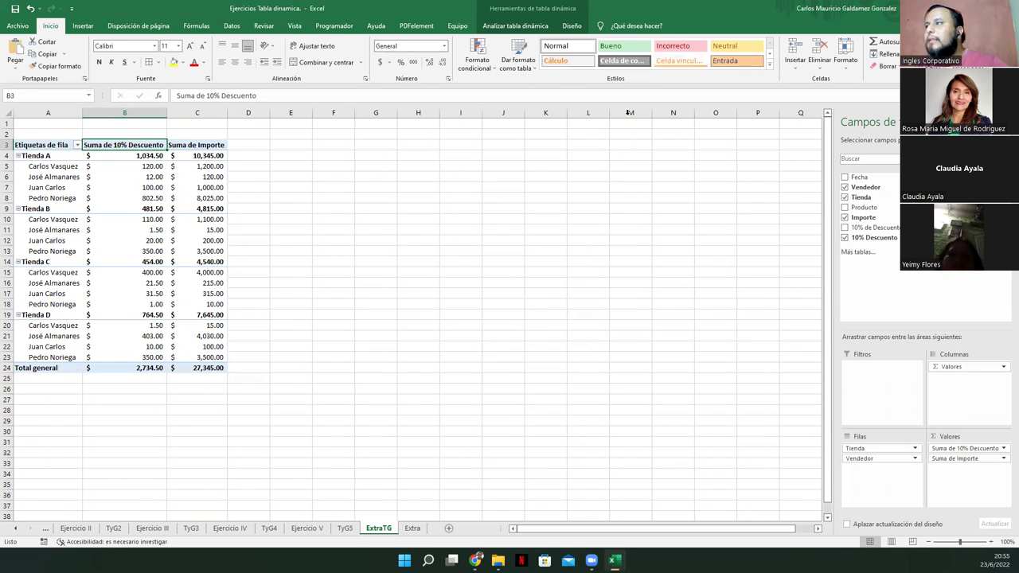
left_click(516, 26)
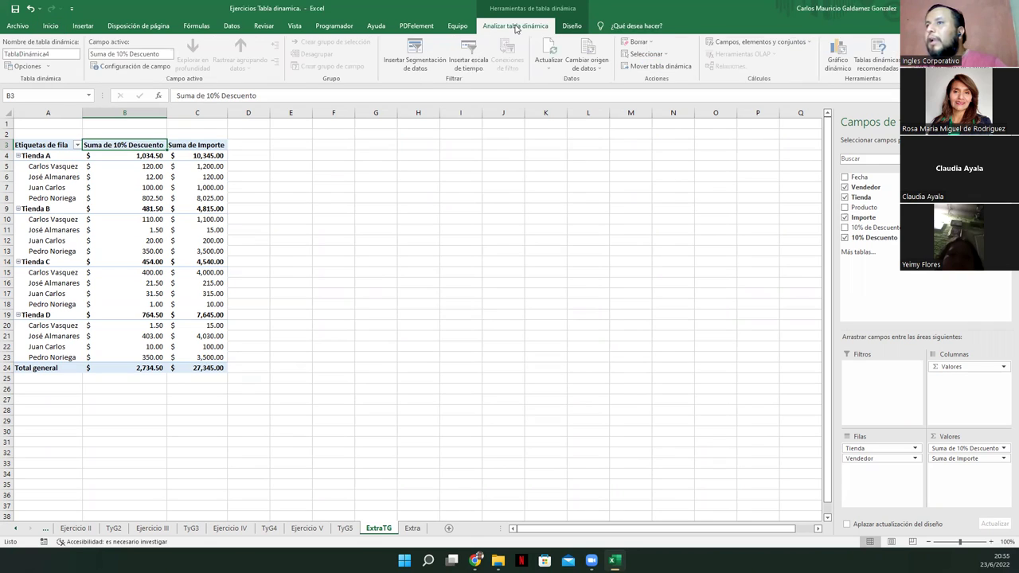
left_click(119, 54)
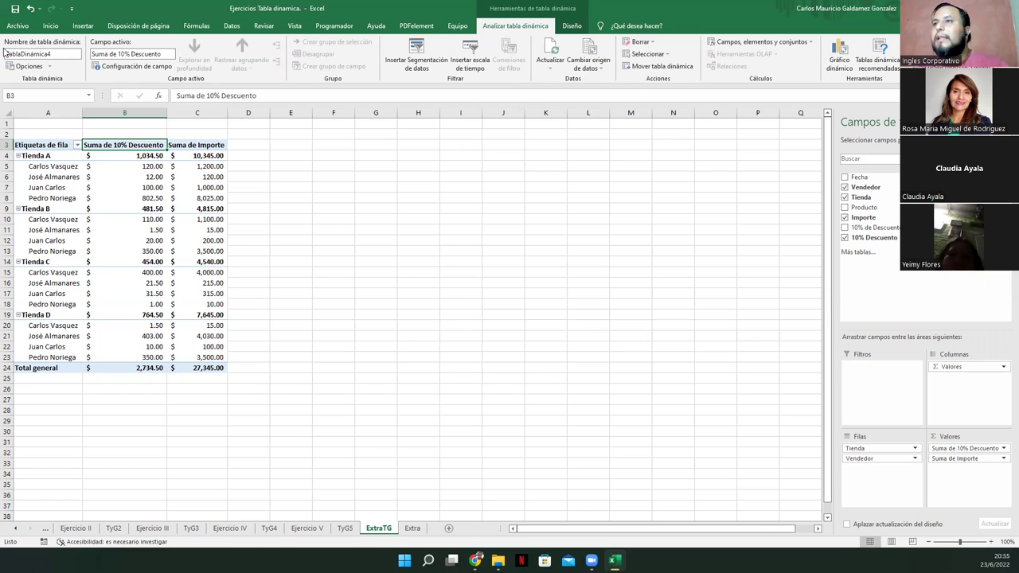
left_click(177, 159)
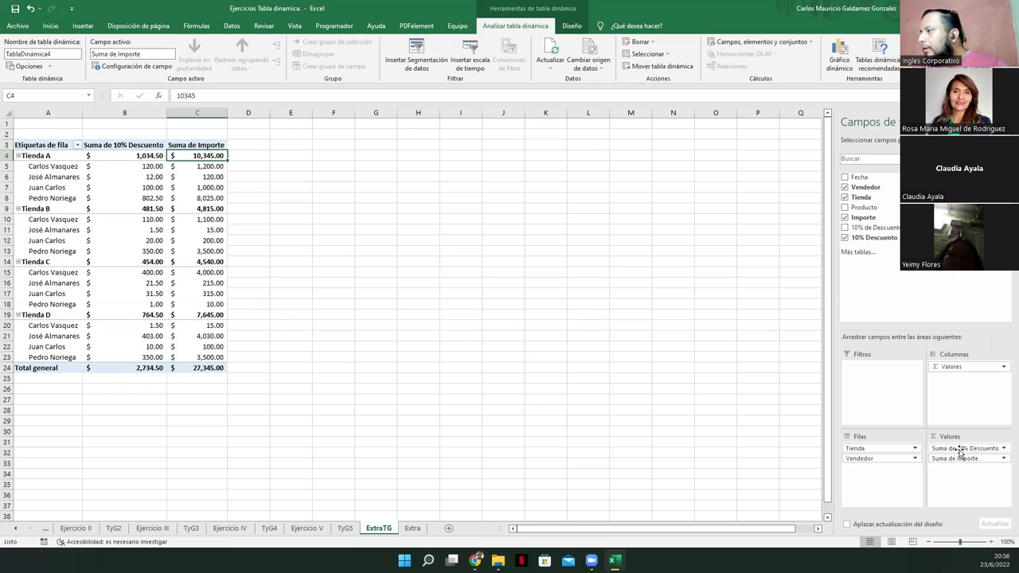
Place Suma de Importe before Suma de 10% Descuento and spot-check values in B5–C7
left_click_drag(961, 458, 963, 443)
left_click(191, 168)
left_click(125, 165)
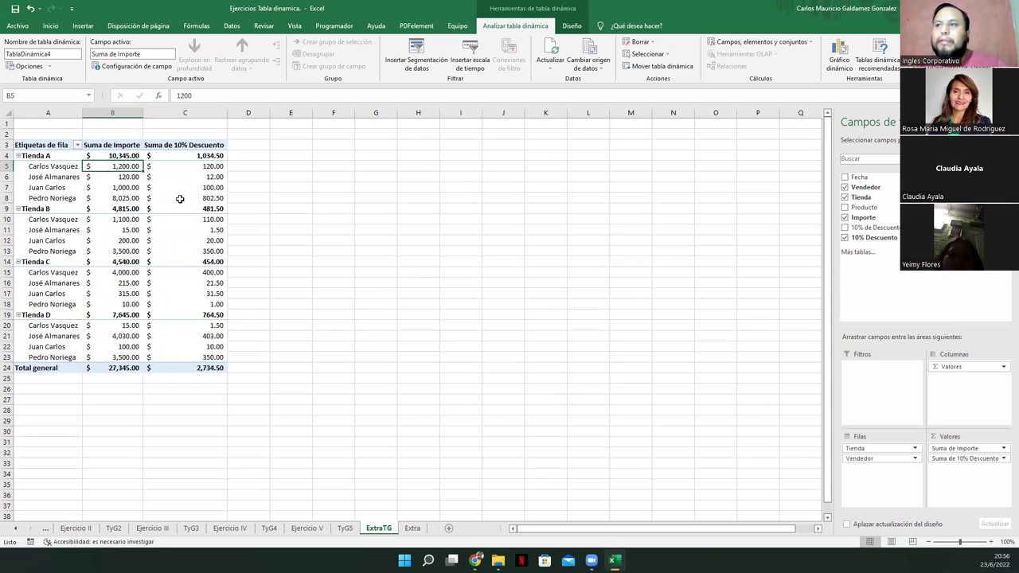
left_click(202, 176)
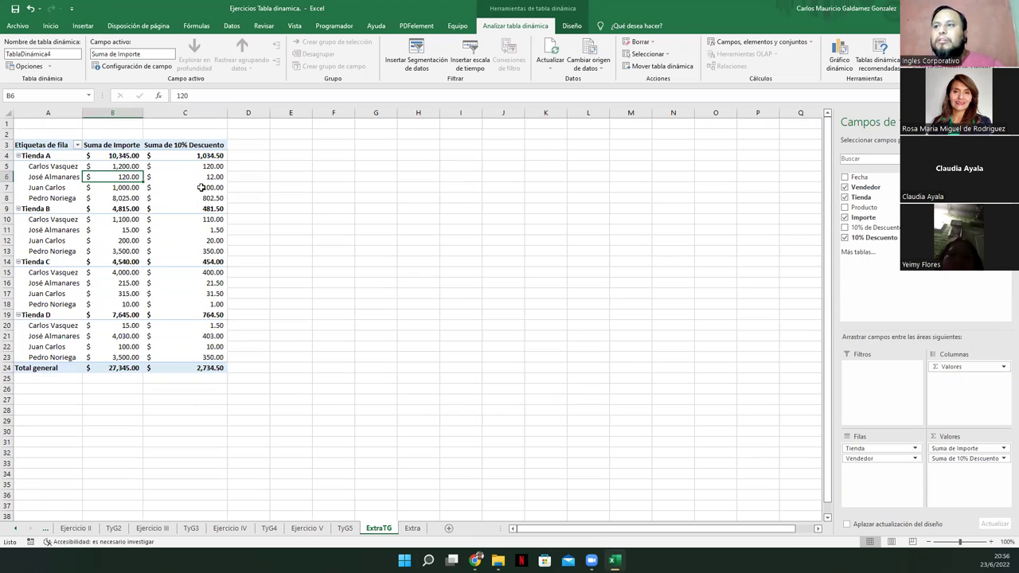
left_click(171, 187)
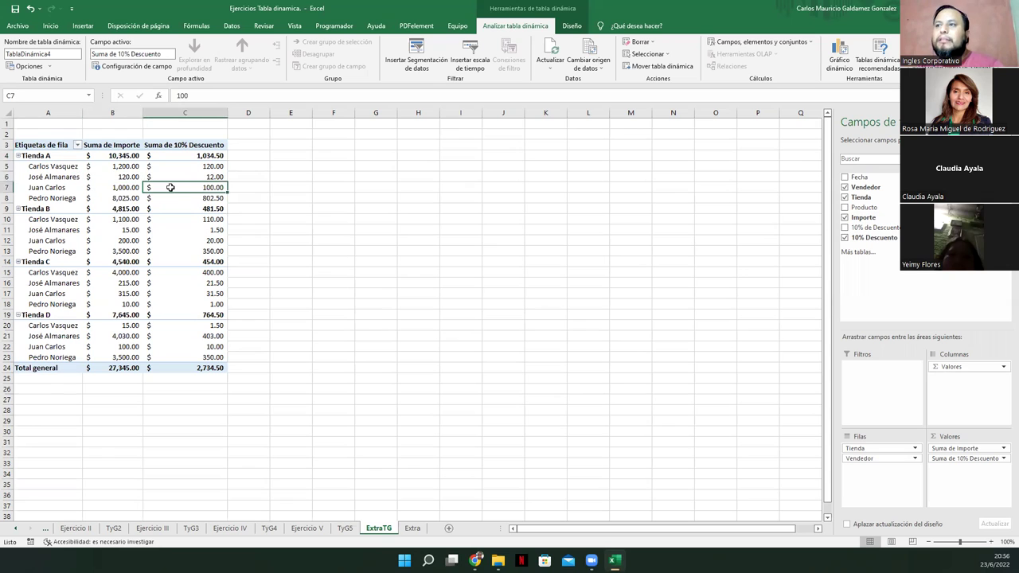
left_click(115, 189)
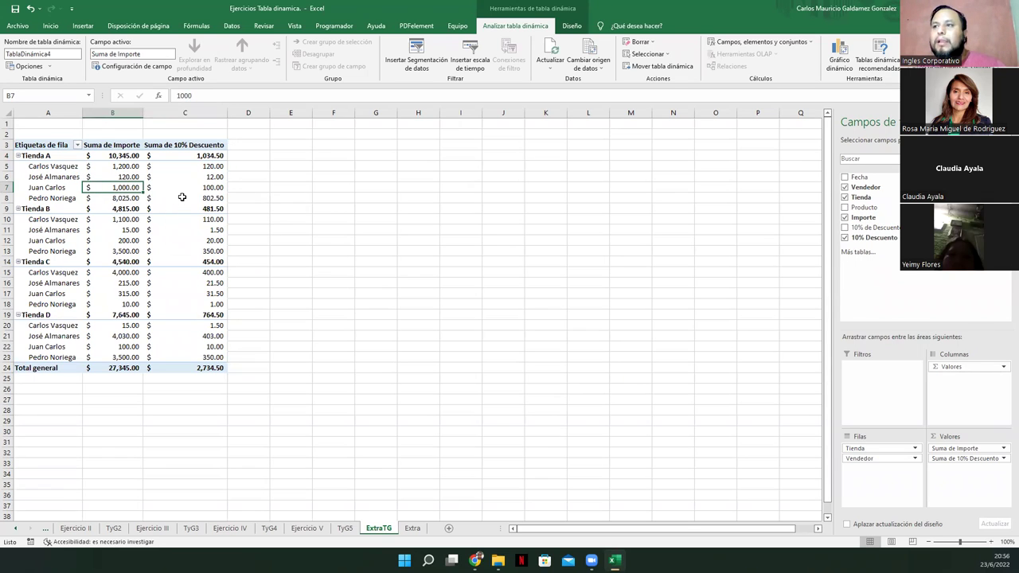
mouse_move(182, 196)
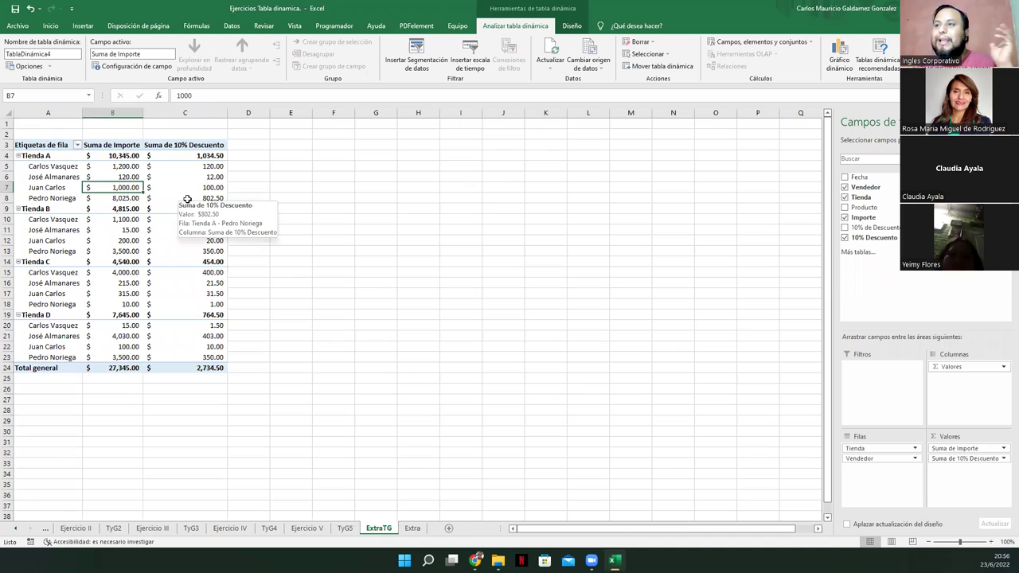
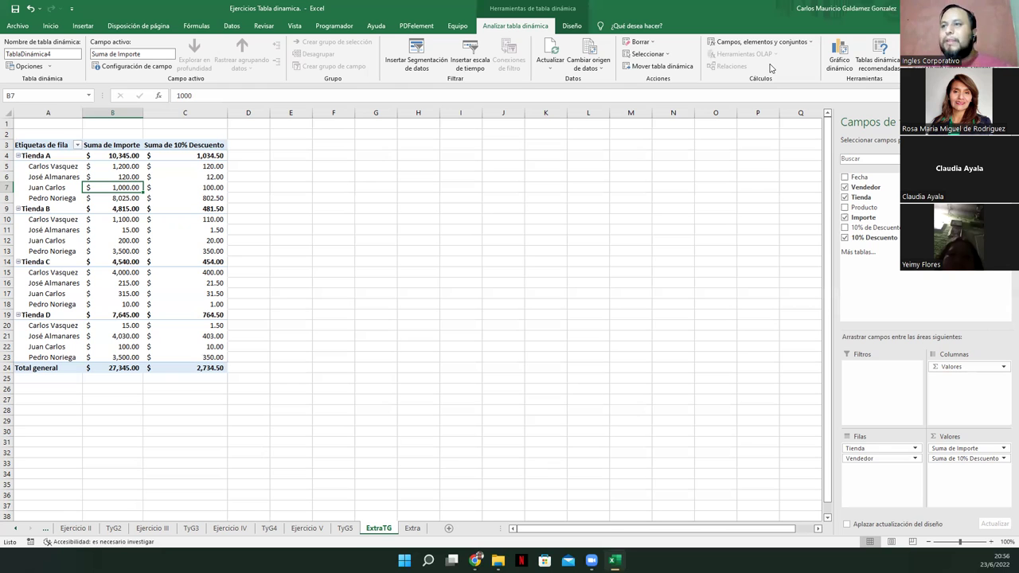
Place the ExtraTG sheet after Extra and move the 10% Descuento sum ahead of Suma de Importe
left_click(407, 531)
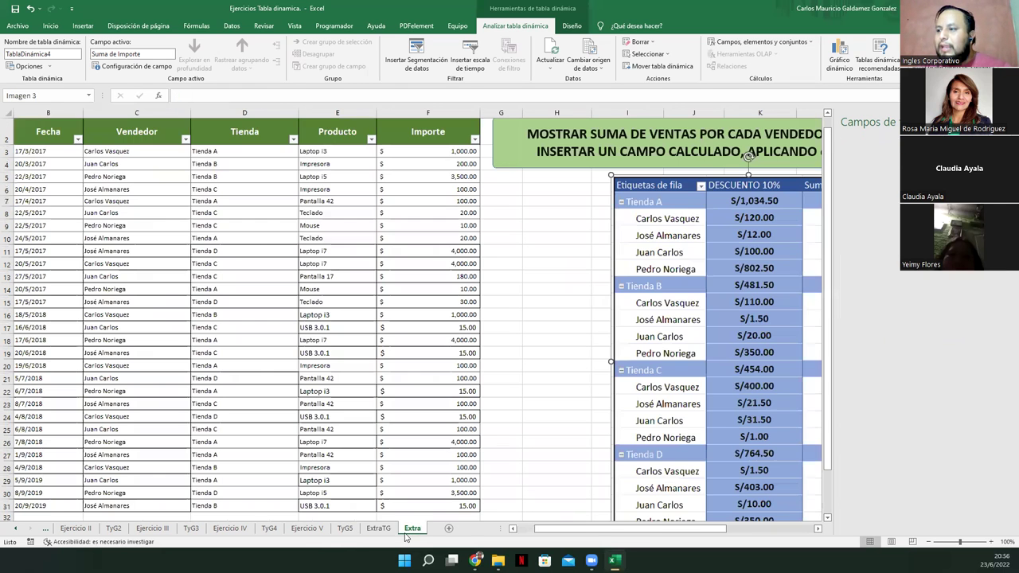
left_click_drag(376, 531, 430, 530)
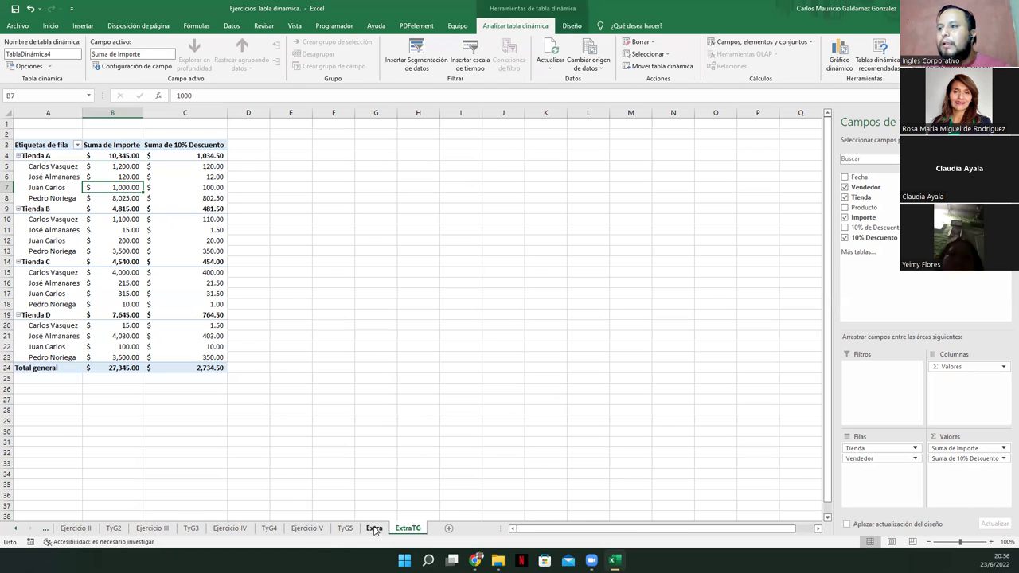
left_click(374, 529)
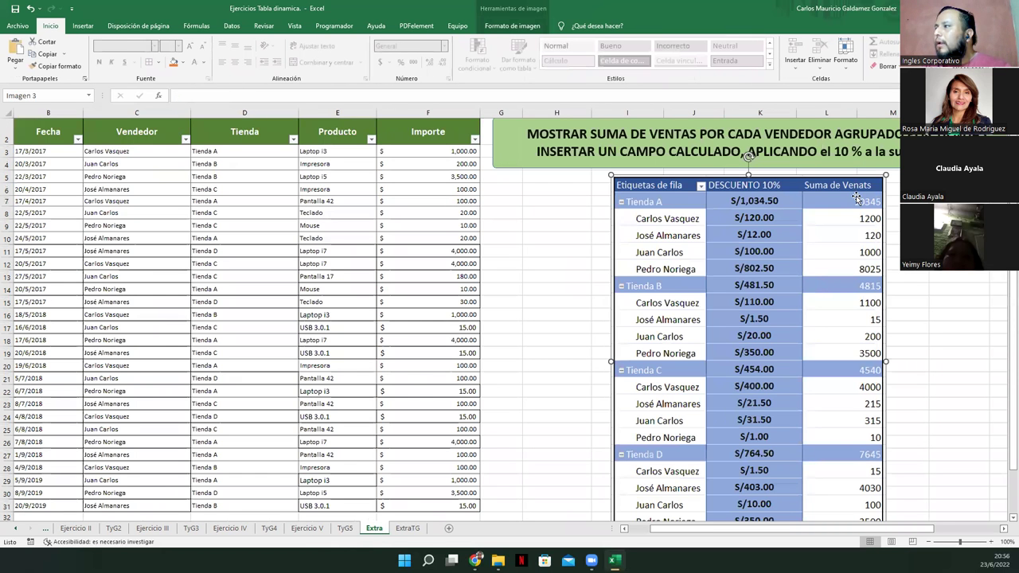
left_click(418, 529)
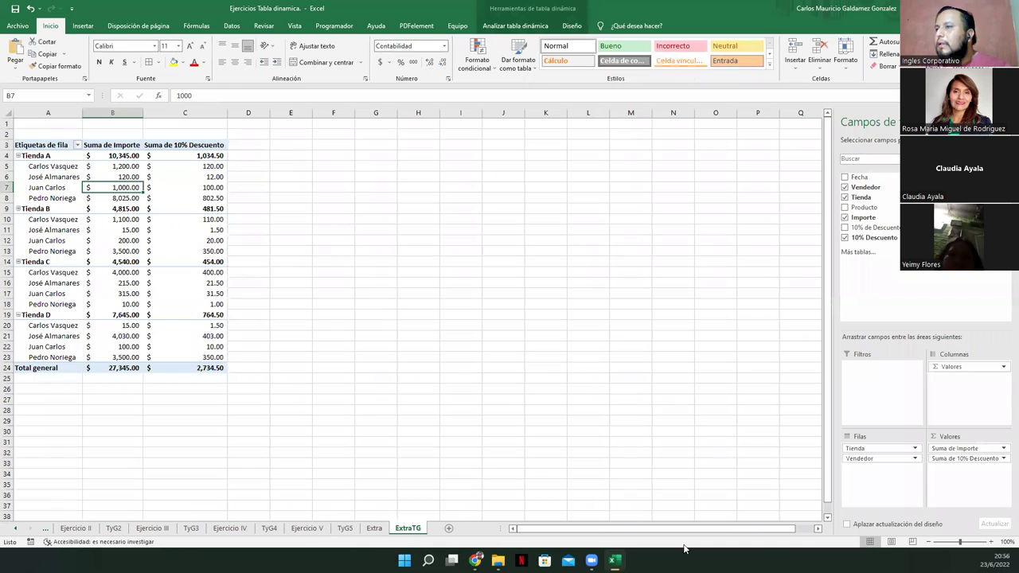
left_click_drag(965, 452, 966, 462)
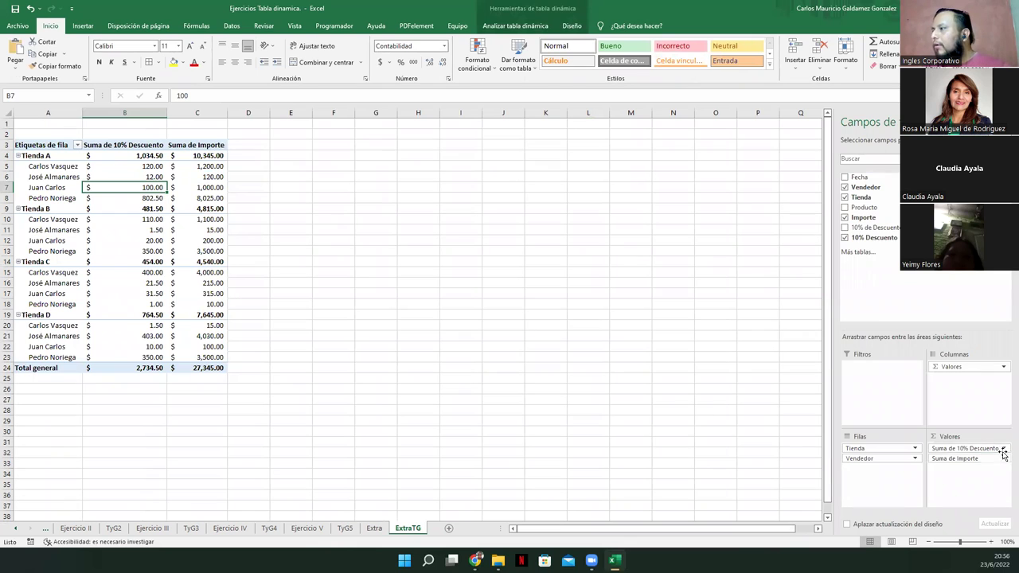
Try renaming the Suma de 10% Descuento value field to '10% Descuento'
left_click(945, 448)
left_click(952, 437)
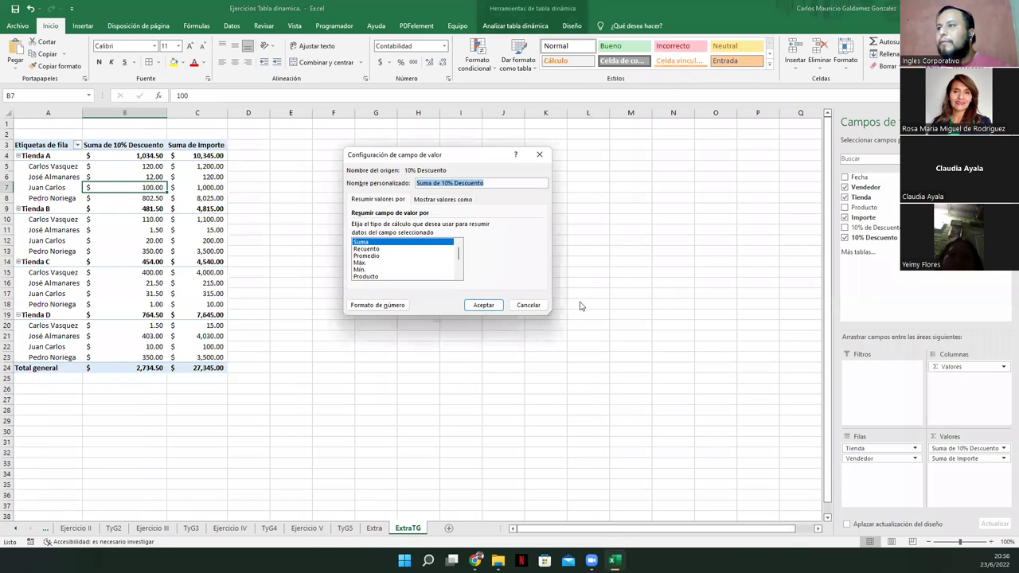
left_click(446, 185)
key("BackSpace")
key("BackSpace")
key("BackSpace")
key("BackSpace")
key("BackSpace")
key("BackSpace")
key("BackSpace")
key("BackSpace")
key("Return")
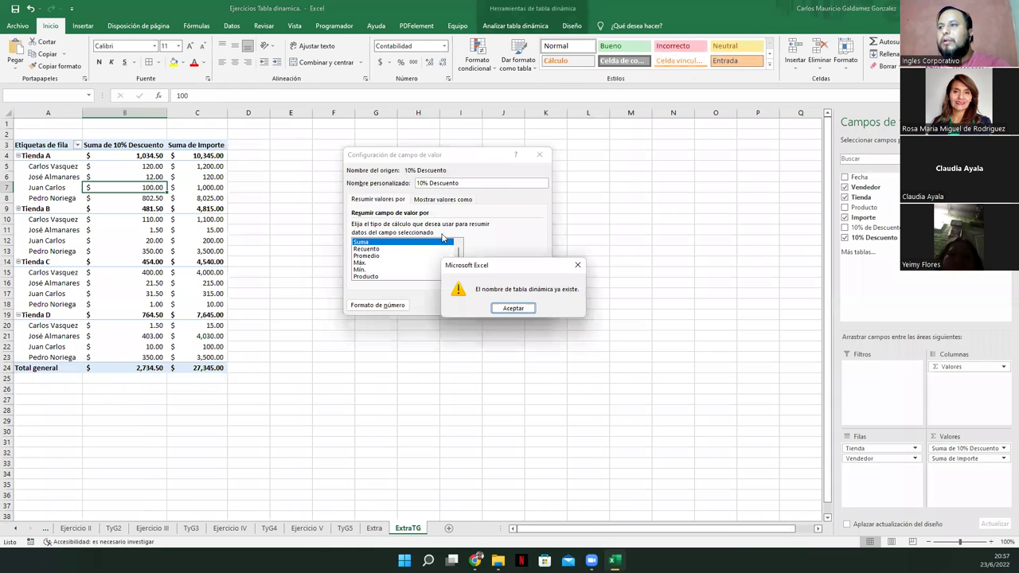
Dismiss the name-already-exists warnings, cancel the field settings, and view the Extra sheet
left_click(509, 310)
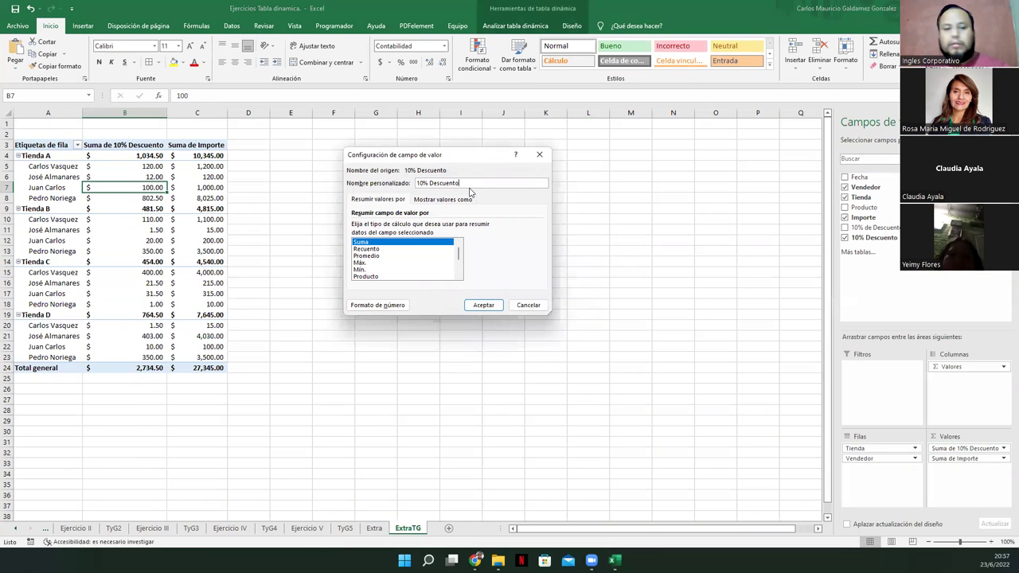
left_click(468, 303)
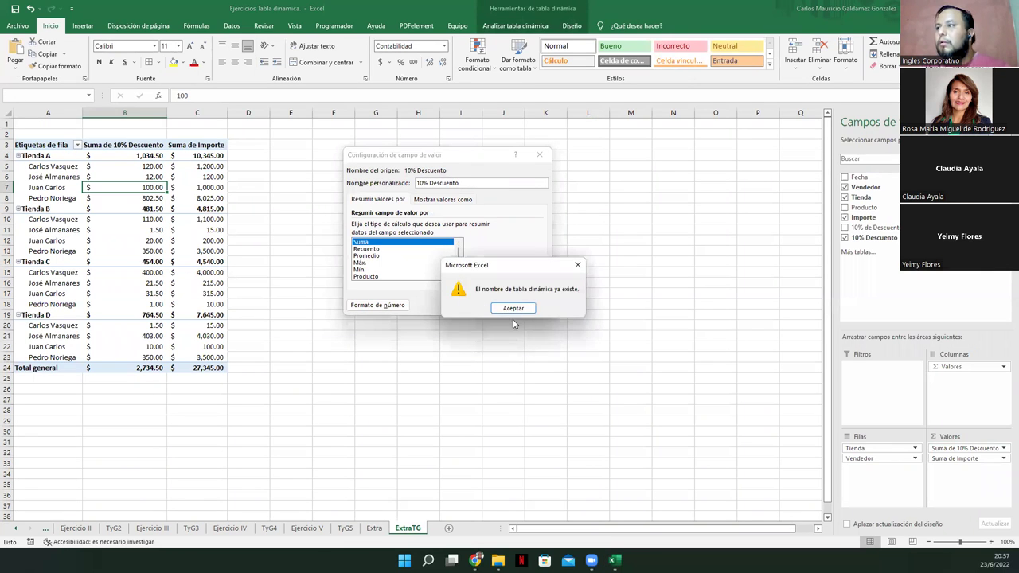
left_click(521, 312)
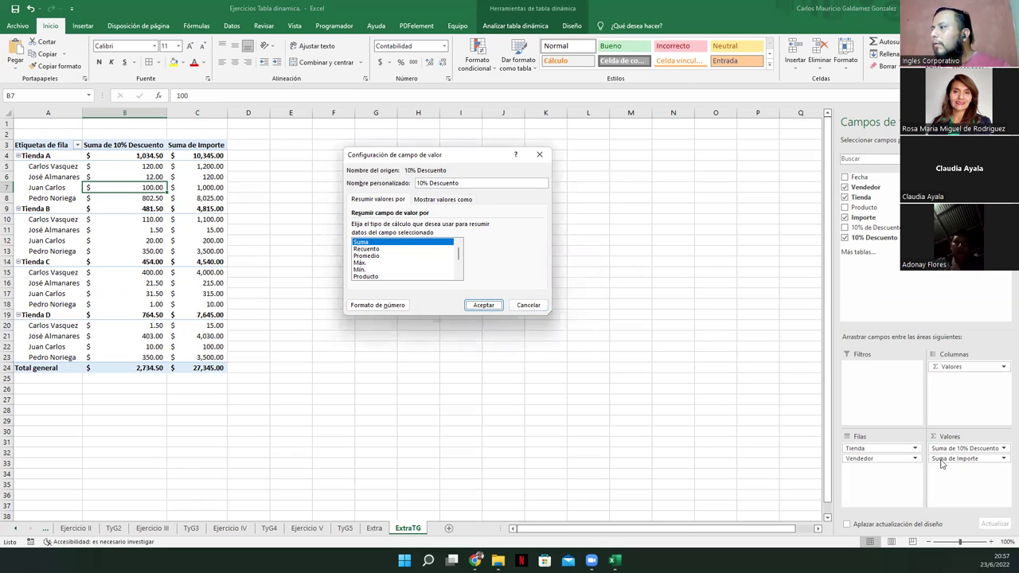
left_click(528, 305)
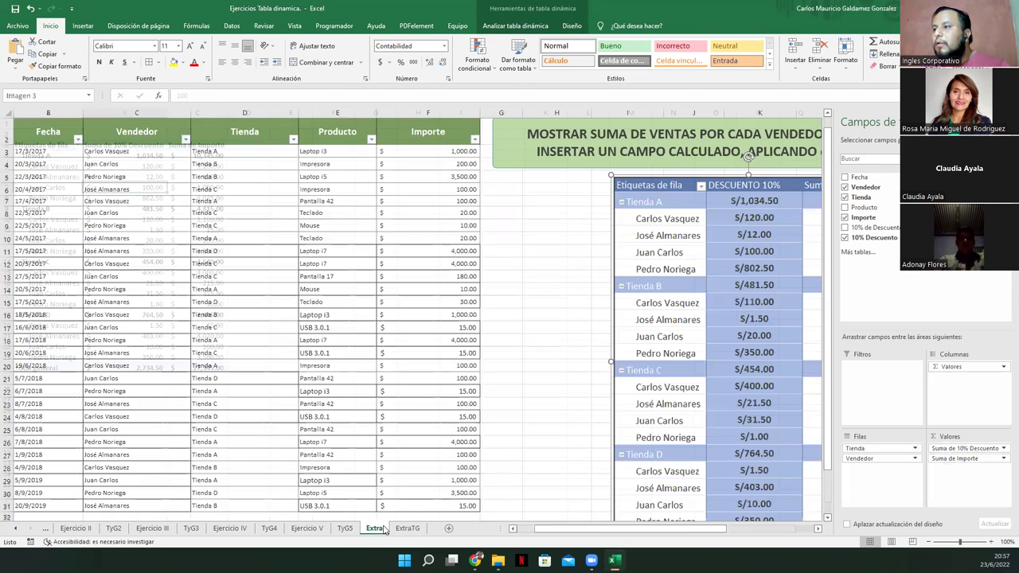
left_click(374, 528)
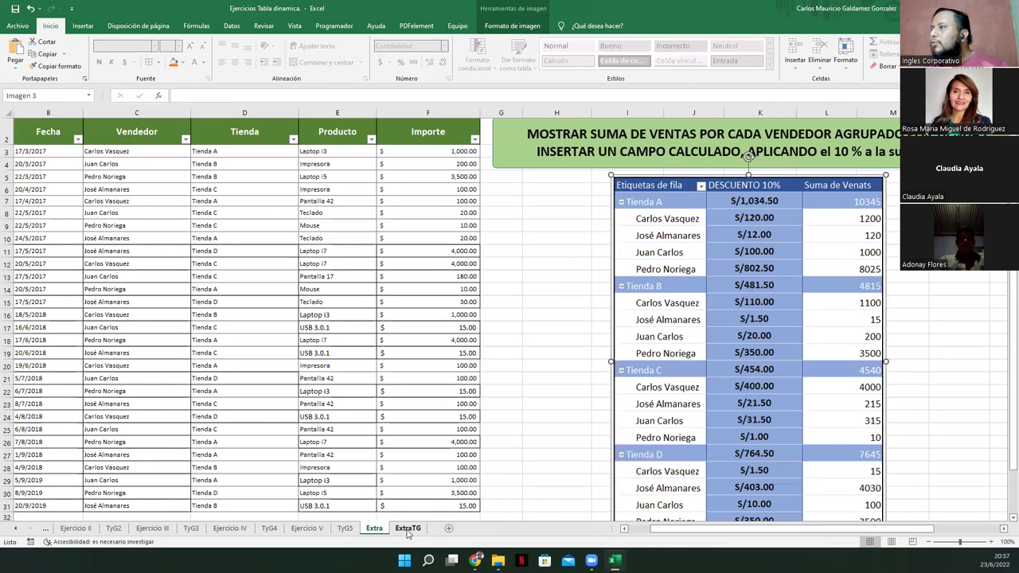
Back on ExtraTG, check the discount values in B5 and B11, then show Analizar tabla dinámica
left_click(407, 528)
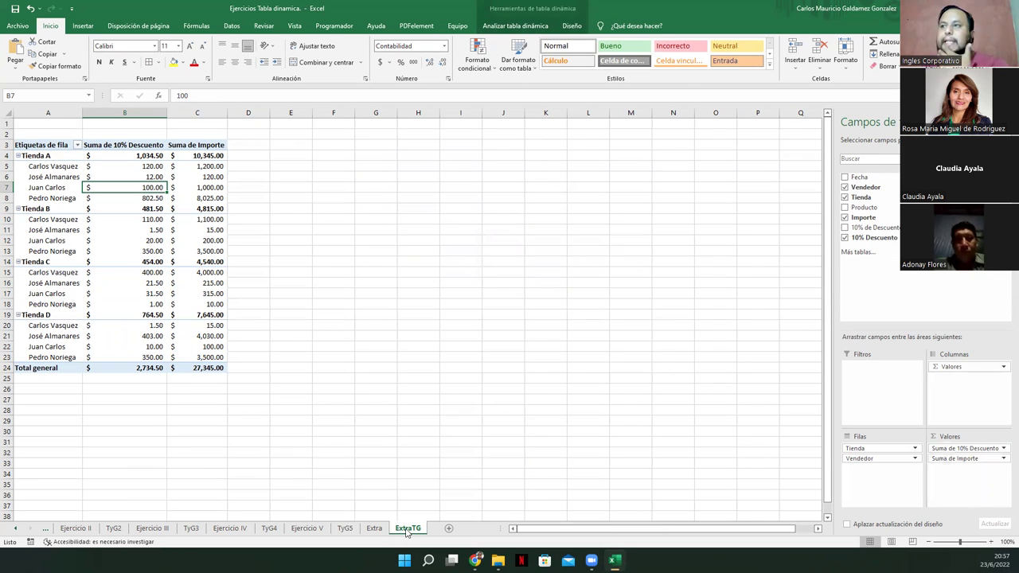
left_click(140, 166)
left_click(148, 228)
left_click(519, 27)
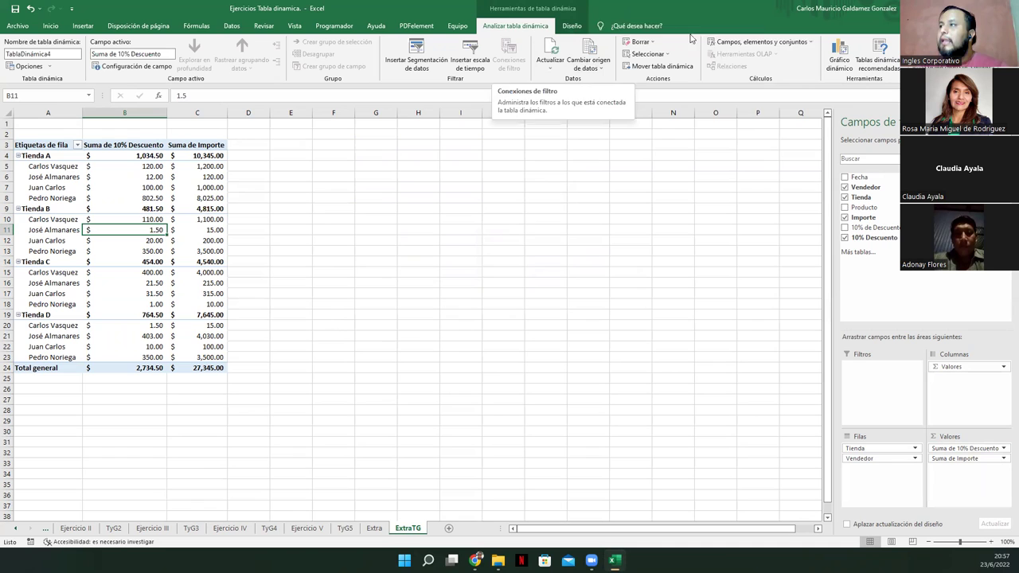
left_click(734, 42)
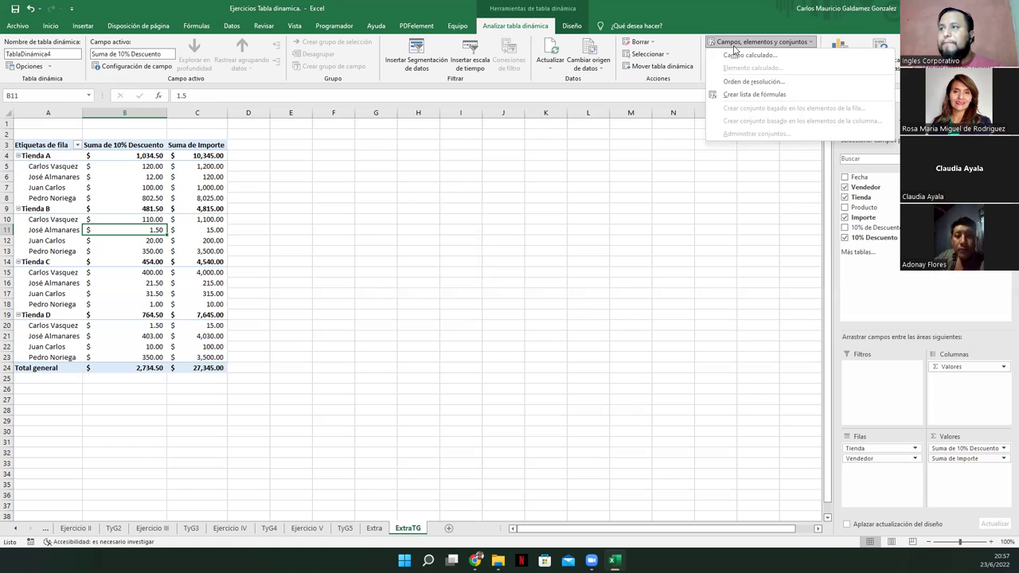
left_click(405, 225)
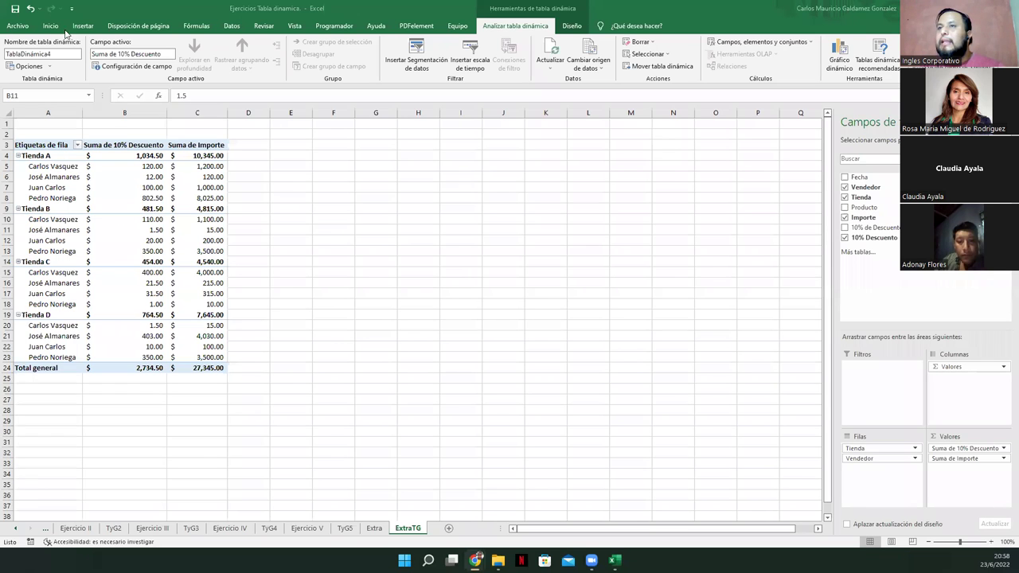
left_click(14, 10)
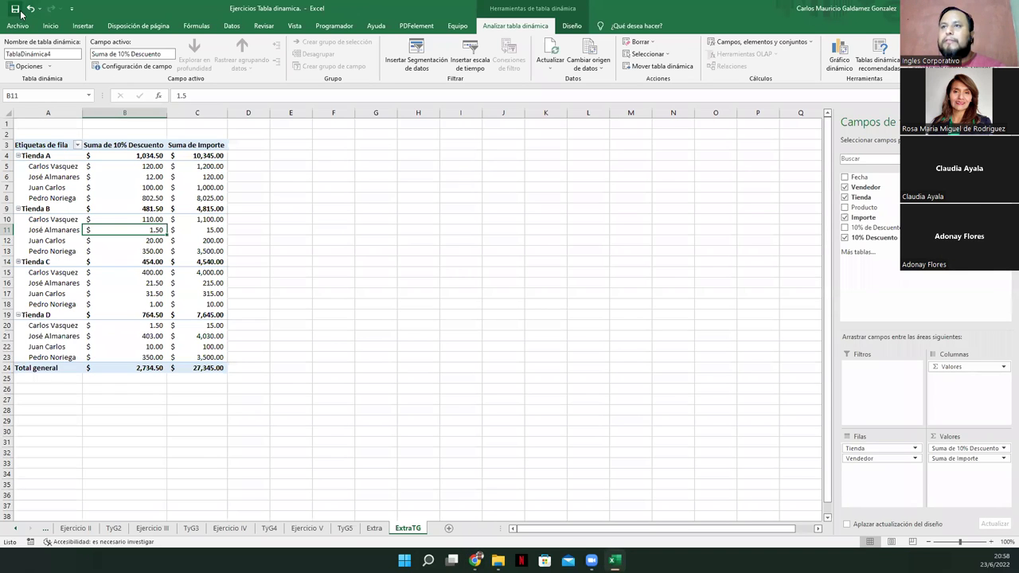